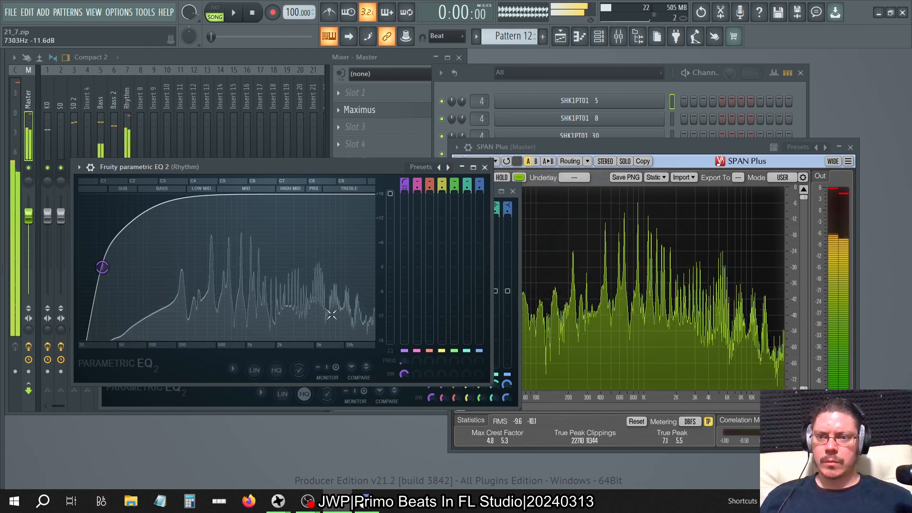
Close the two open EQ windows and reopen Fruity parametric EQ 2 from the Rhythm mixer track.
{"action": "left_click", "coordinate": [484, 166]}
{"action": "left_click", "coordinate": [513, 190]}
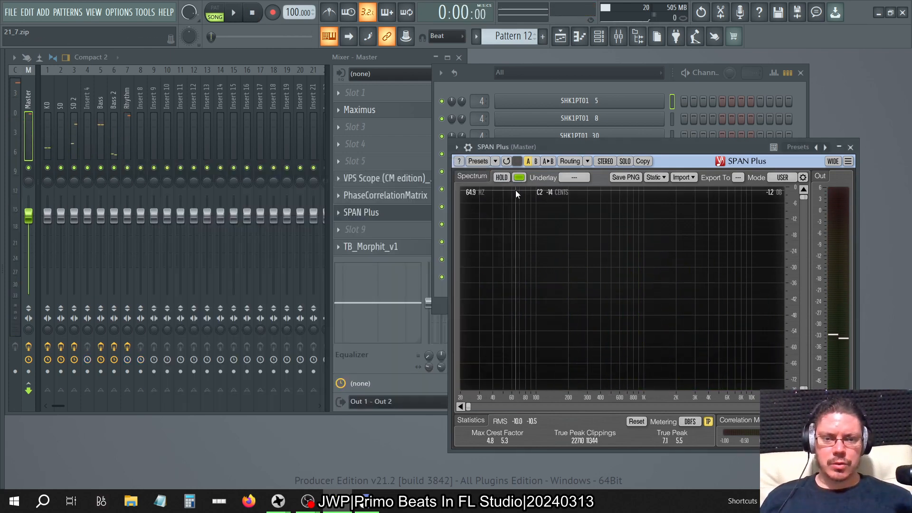
{"action": "left_click", "coordinate": [128, 98]}
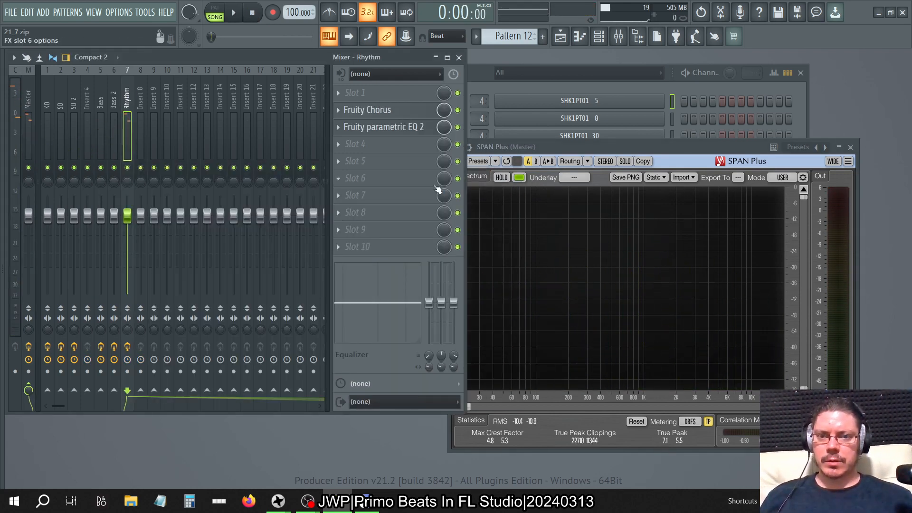
{"action": "left_click", "coordinate": [376, 128]}
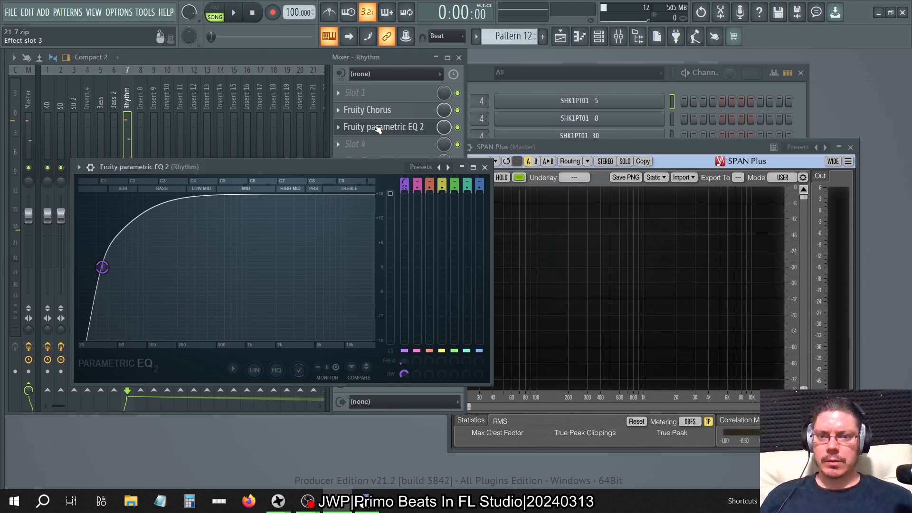
Reset the Rhythm EQ's main level, raise it to about 12 dB during playback, and stop the song.
{"action": "right_click", "coordinate": [392, 197]}
{"action": "left_click", "coordinate": [403, 201]}
{"action": "key", "text": "space"}
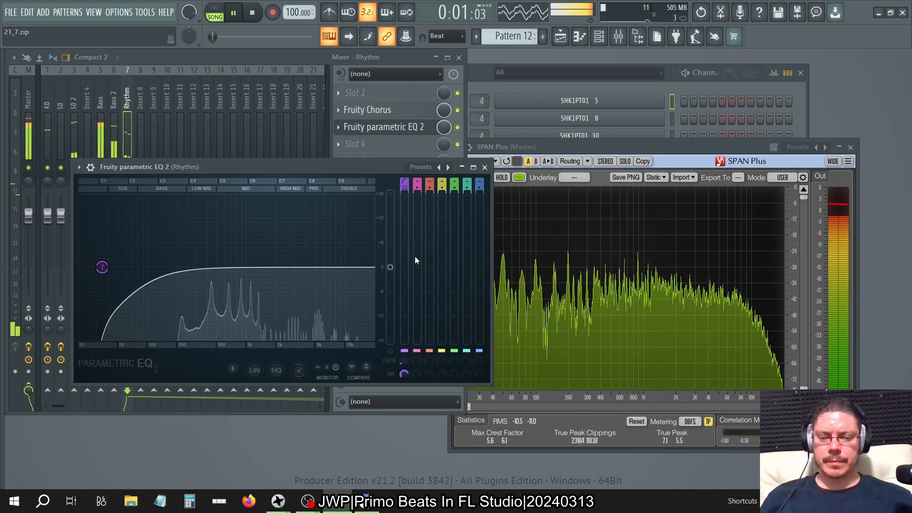
{"action": "left_click_drag", "start_coordinate": [390, 267], "coordinate": [390, 218]}
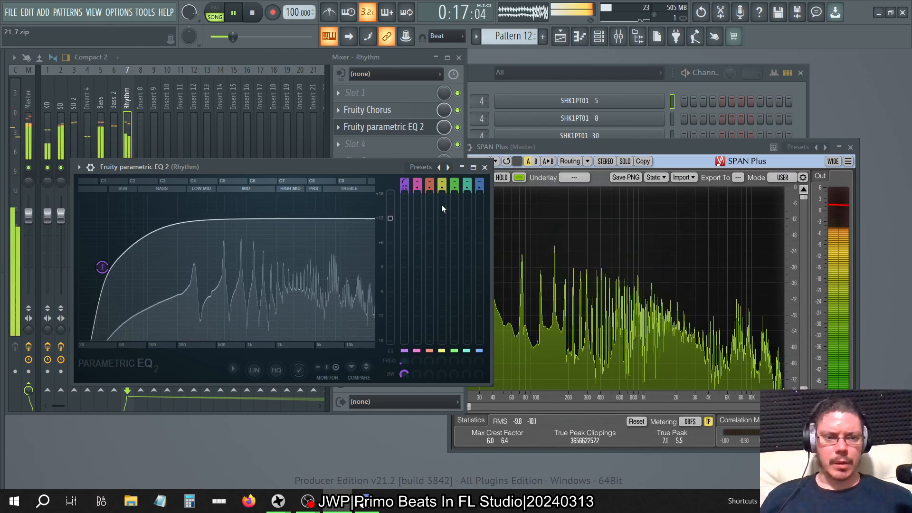
{"action": "left_click", "coordinate": [484, 168]}
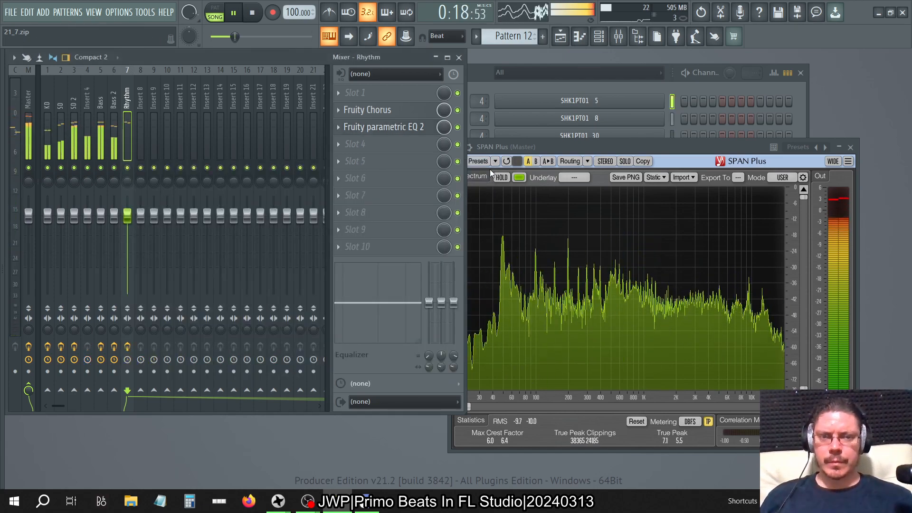
{"action": "left_click", "coordinate": [483, 72]}
{"action": "left_click", "coordinate": [252, 13]}
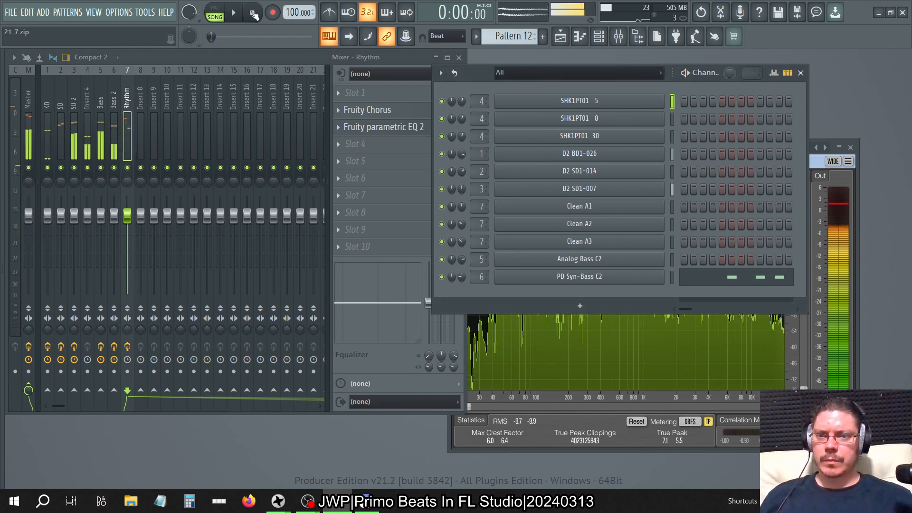
Launch a second instance of FL Studio 21.
{"action": "right_click", "coordinate": [308, 501]}
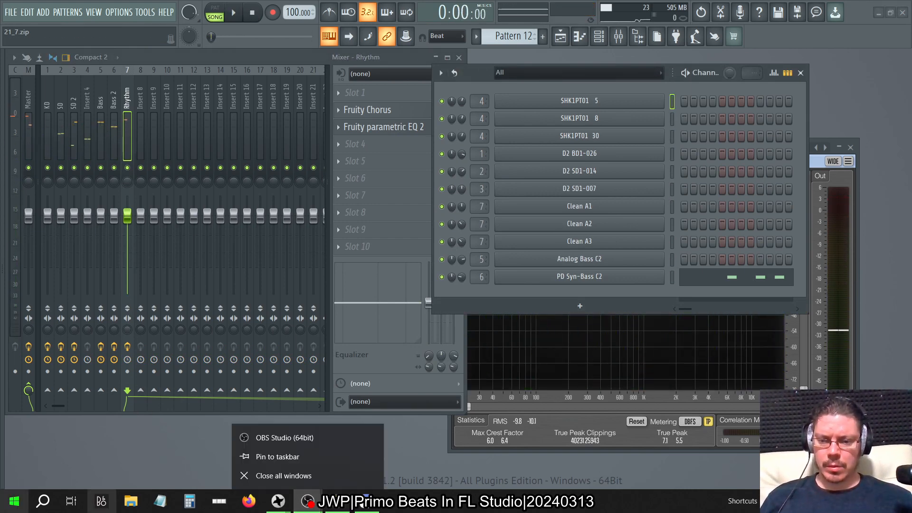
{"action": "left_click", "coordinate": [15, 501]}
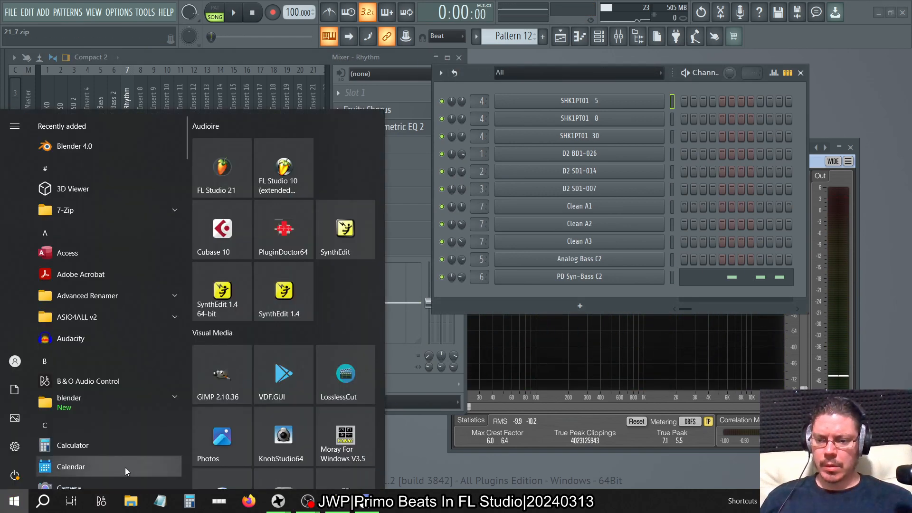
{"action": "left_click", "coordinate": [215, 178]}
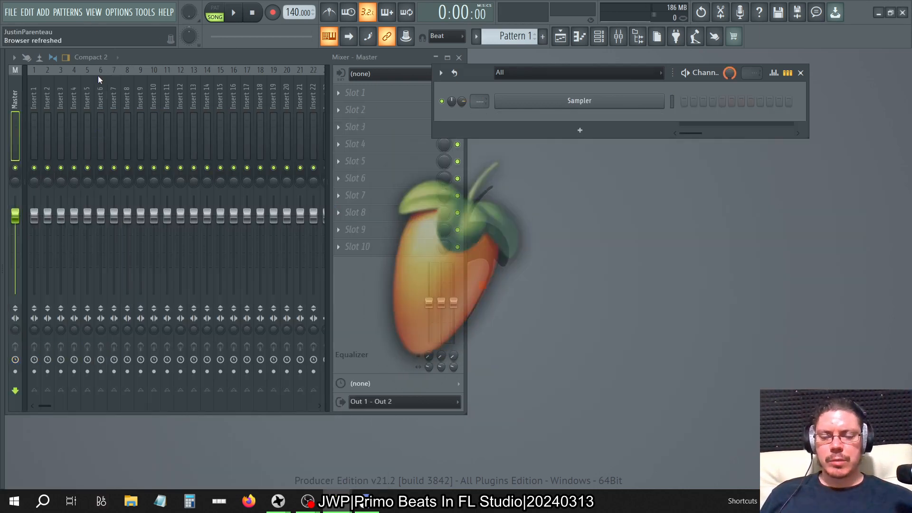
Start opening an existing project and browse to the Old folder on Primary Disk (C:).
{"action": "left_click", "coordinate": [14, 12]}
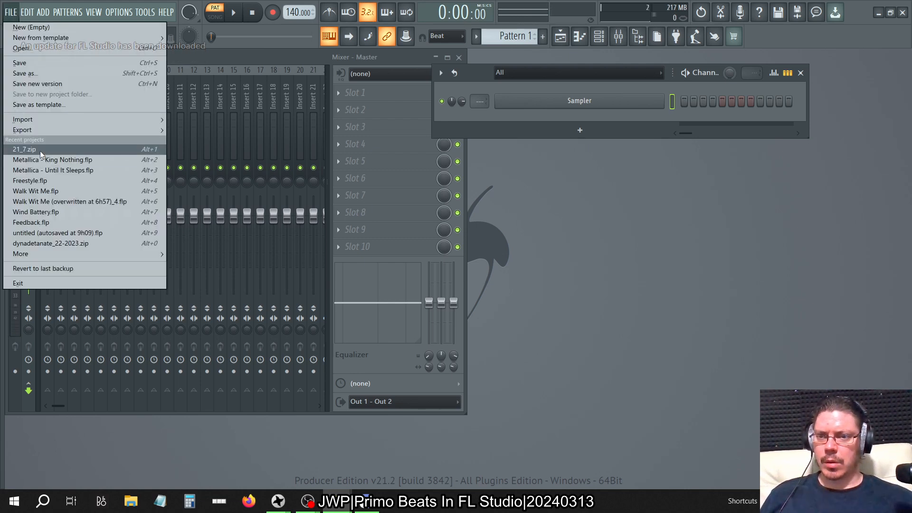
{"action": "mouse_move", "coordinate": [63, 41]}
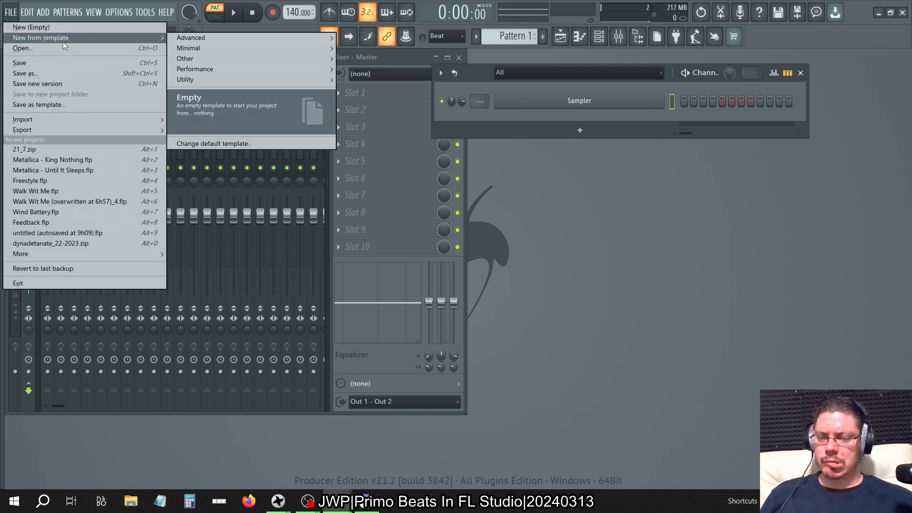
{"action": "left_click", "coordinate": [56, 49]}
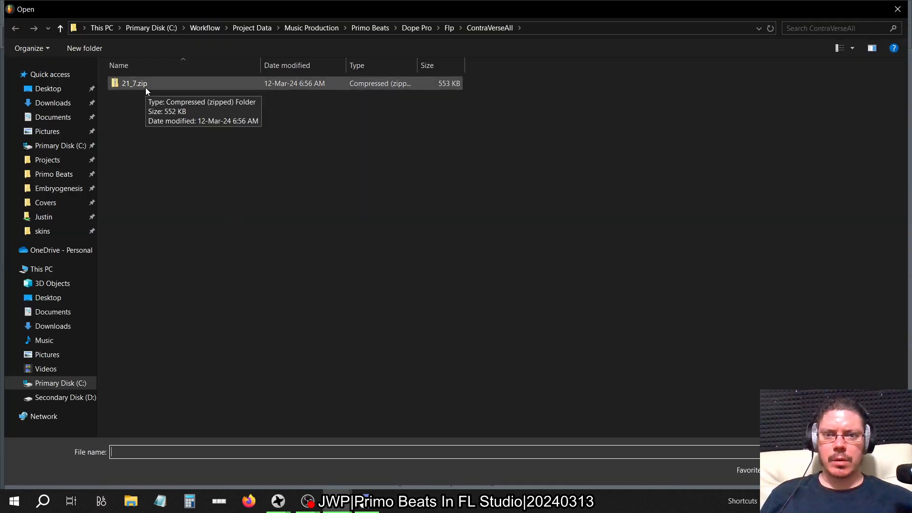
{"action": "left_click", "coordinate": [56, 148]}
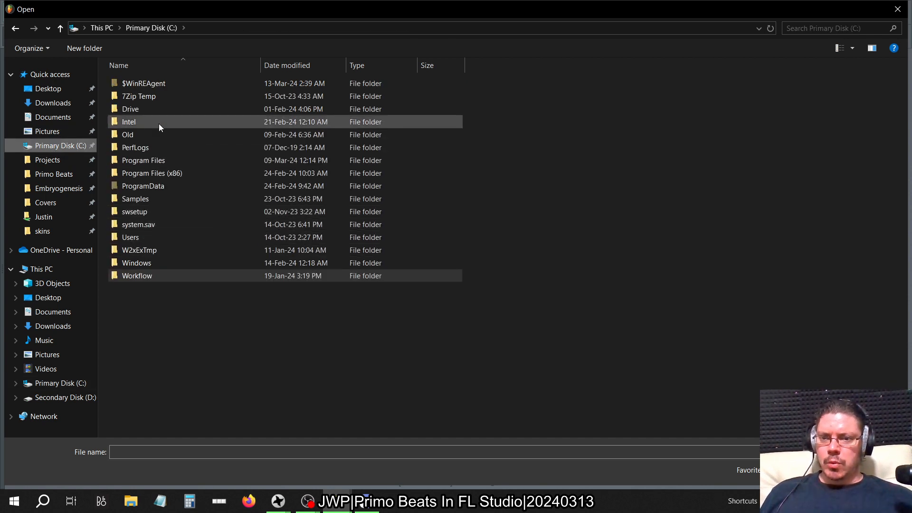
{"action": "double_click", "coordinate": [152, 134]}
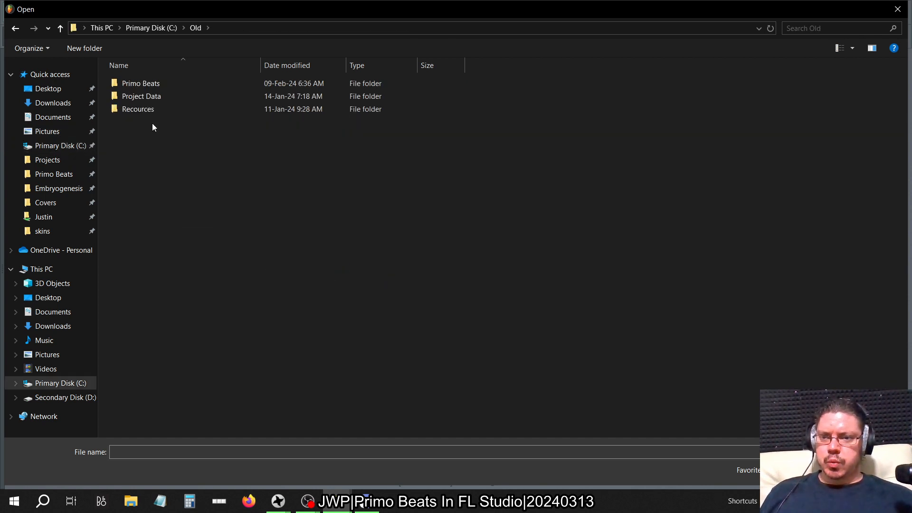
{"action": "double_click", "coordinate": [142, 84]}
{"action": "left_click", "coordinate": [196, 28]}
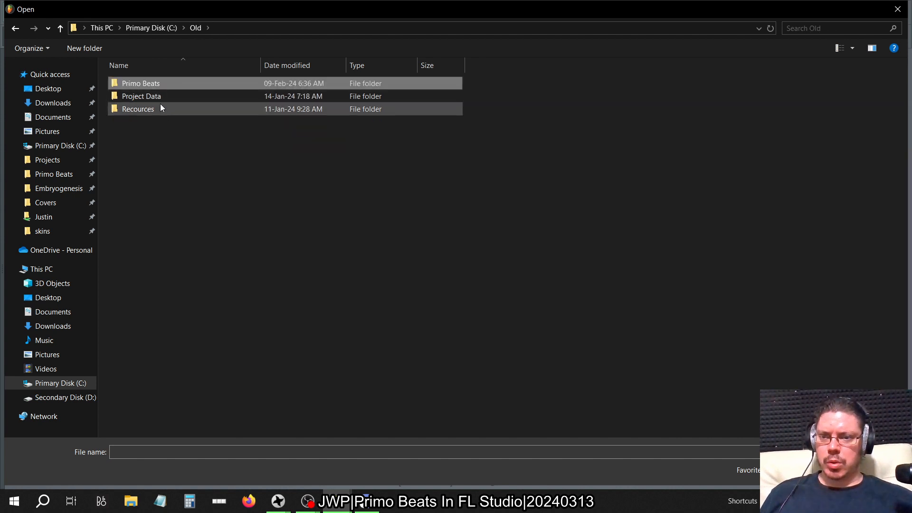
{"action": "double_click", "coordinate": [160, 106]}
{"action": "double_click", "coordinate": [147, 86]}
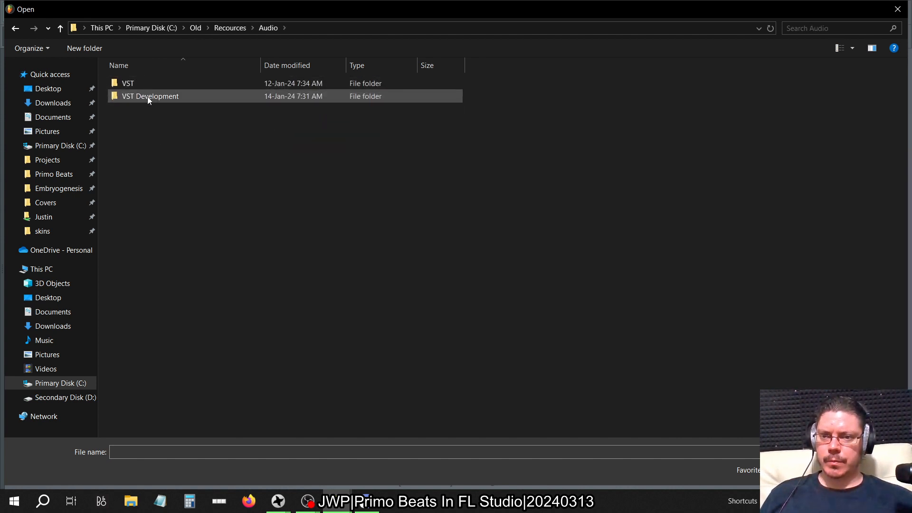
{"action": "left_click", "coordinate": [220, 28]}
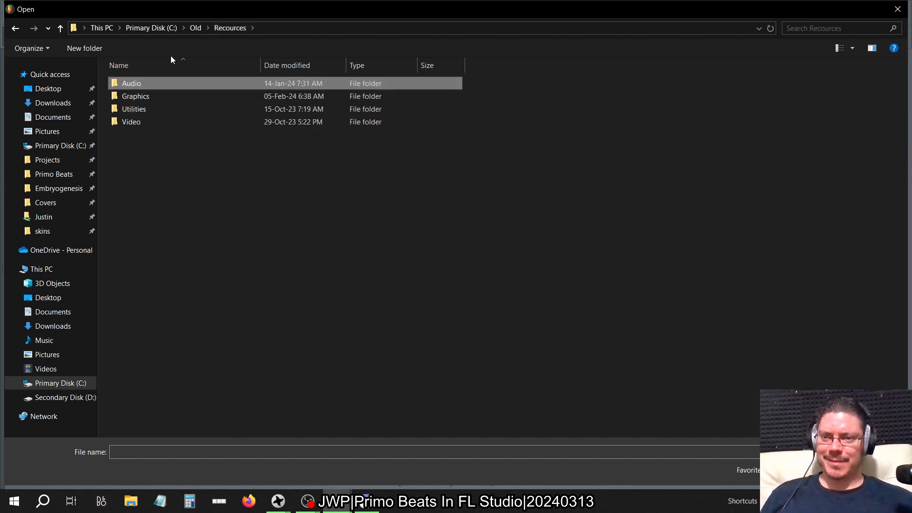
{"action": "left_click", "coordinate": [196, 28]}
Browse through Project Data, Music Production, Primo Beats, Embryogenesis and Final to the 2005 Final folder.
{"action": "double_click", "coordinate": [146, 98]}
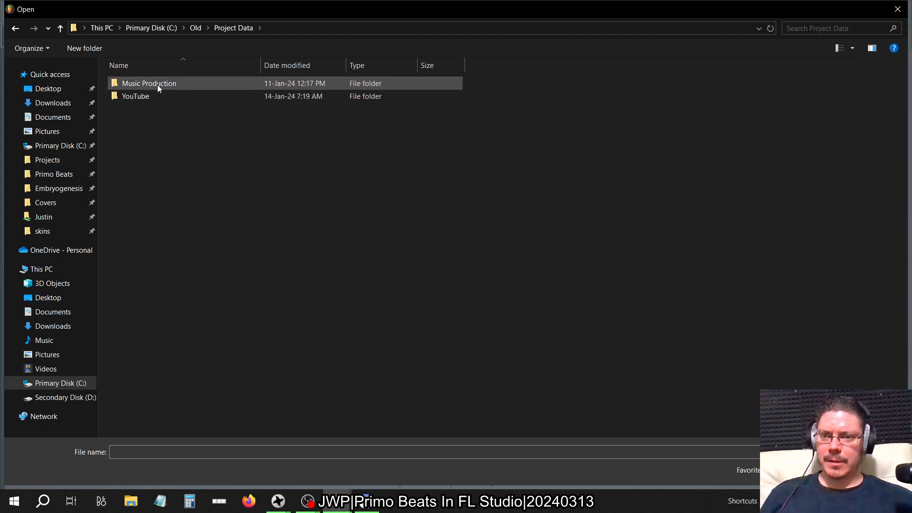
{"action": "double_click", "coordinate": [157, 84]}
{"action": "double_click", "coordinate": [158, 84]}
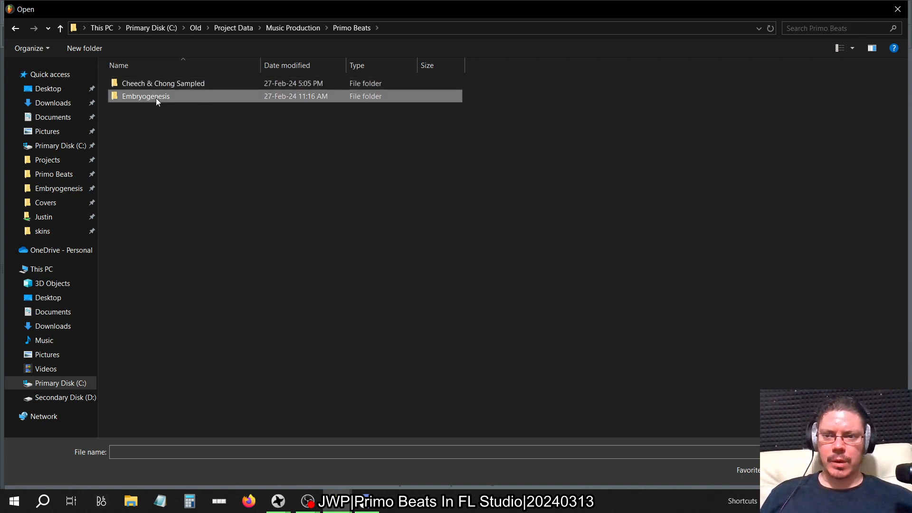
{"action": "double_click", "coordinate": [156, 98]}
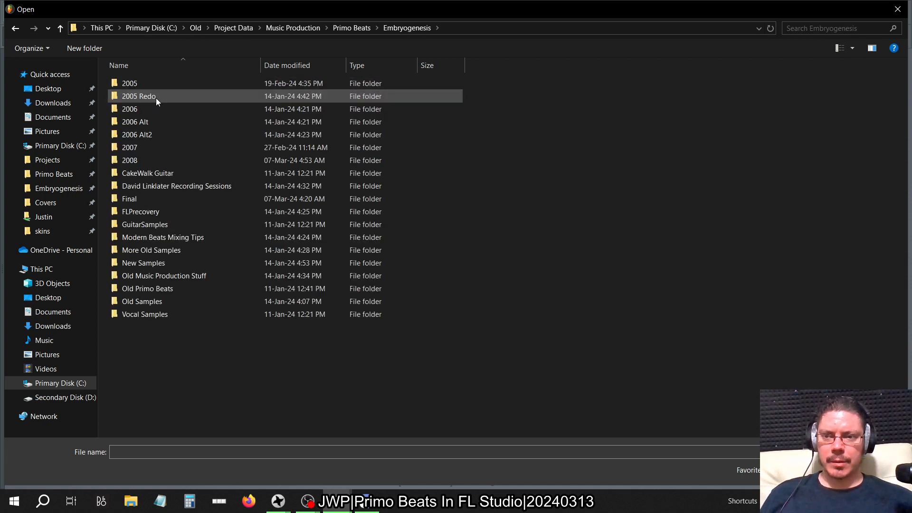
{"action": "double_click", "coordinate": [148, 201]}
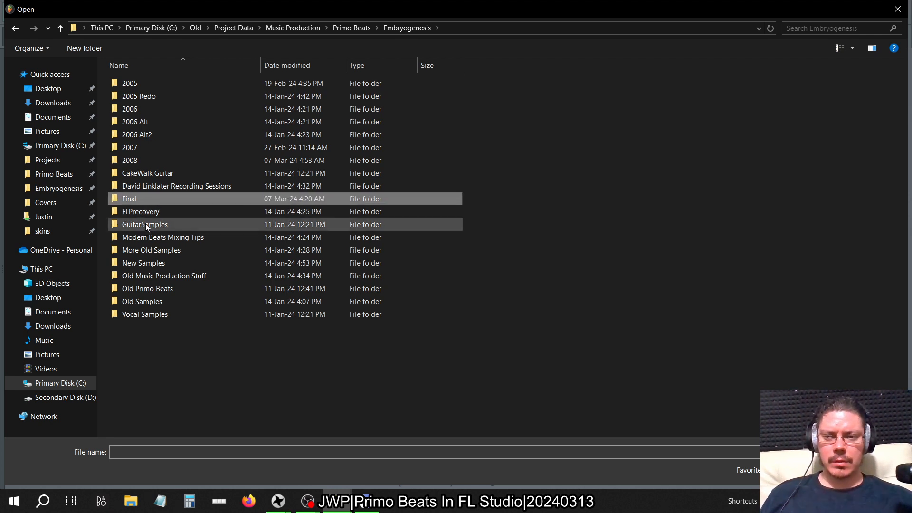
{"action": "double_click", "coordinate": [138, 200]}
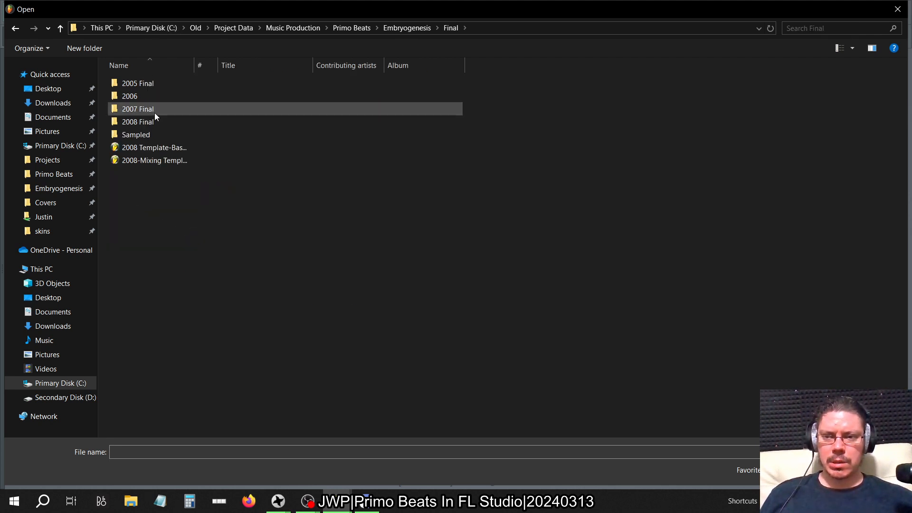
{"action": "double_click", "coordinate": [155, 87]}
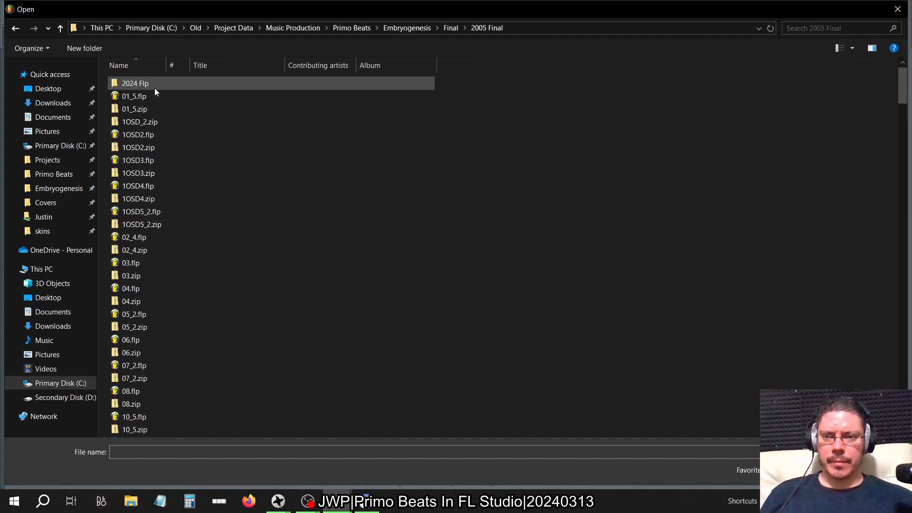
Open the project 21_7.zip from the 2005 Final folder.
{"action": "left_click", "coordinate": [150, 149]}
{"action": "type", "text": "21_7.flp"}
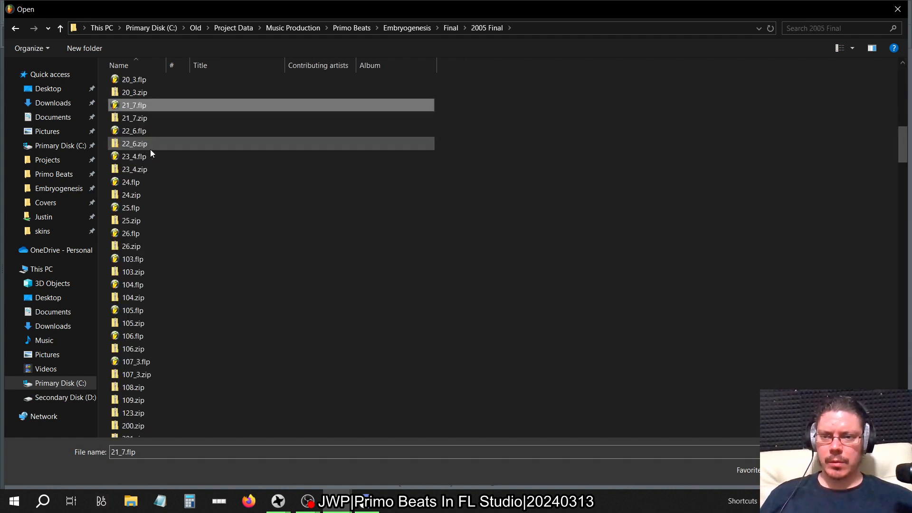
{"action": "left_click", "coordinate": [155, 119]}
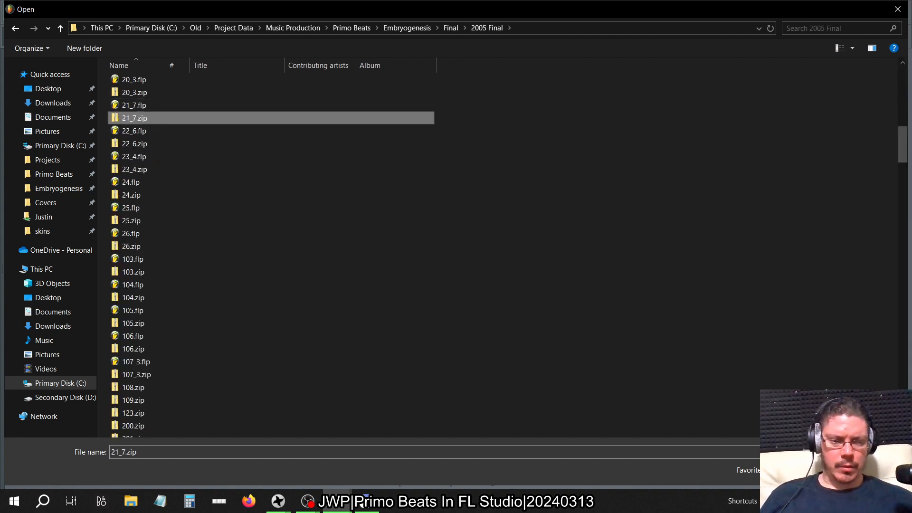
{"action": "key", "text": "Return"}
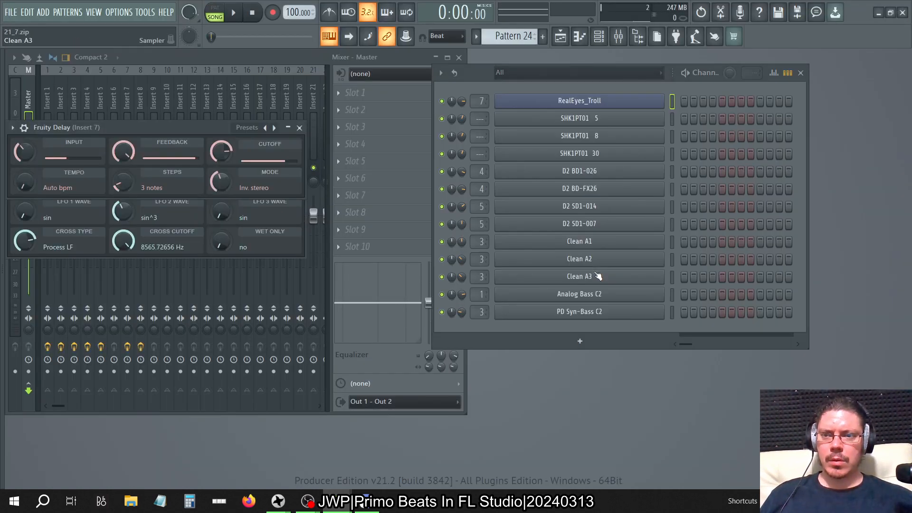
Show the old project's playlist, select the time range from about bar 6 through the last clips, and play it.
{"action": "left_click", "coordinate": [567, 40]}
{"action": "right_click", "coordinate": [395, 200], "text": "ctrl"}
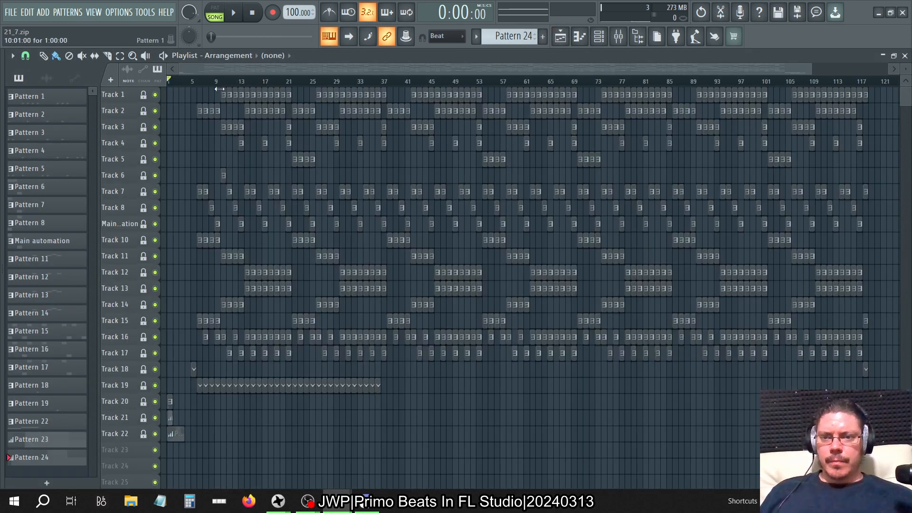
{"action": "left_click_drag", "start_coordinate": [200, 84], "coordinate": [538, 137]}
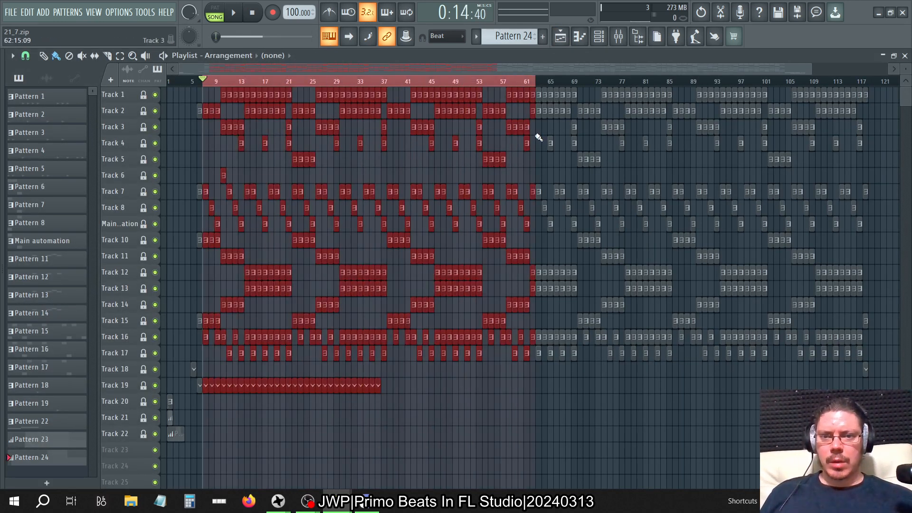
{"action": "left_click_drag", "start_coordinate": [205, 84], "coordinate": [863, 158]}
{"action": "key", "text": "space"}
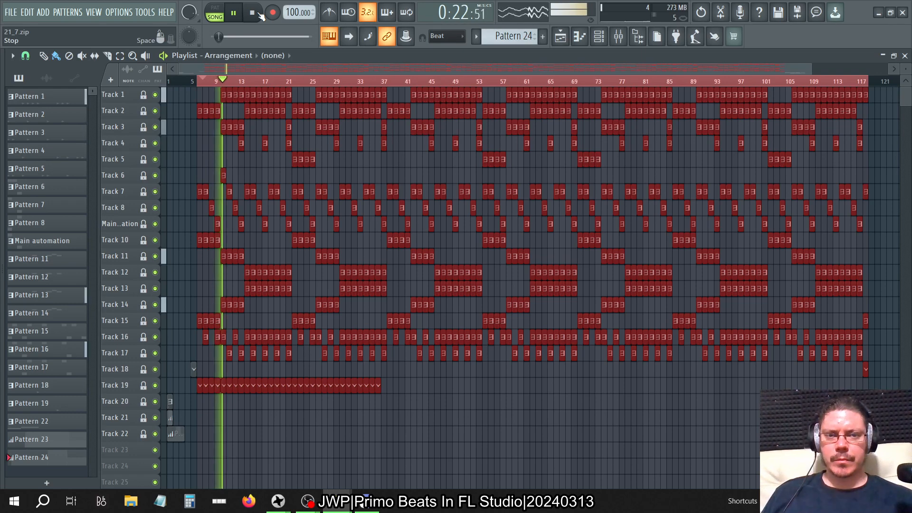
Switch back to the first FL Studio instance, replay its song from the start for comparison, and stop playback.
{"action": "key", "text": "alt+Tab"}
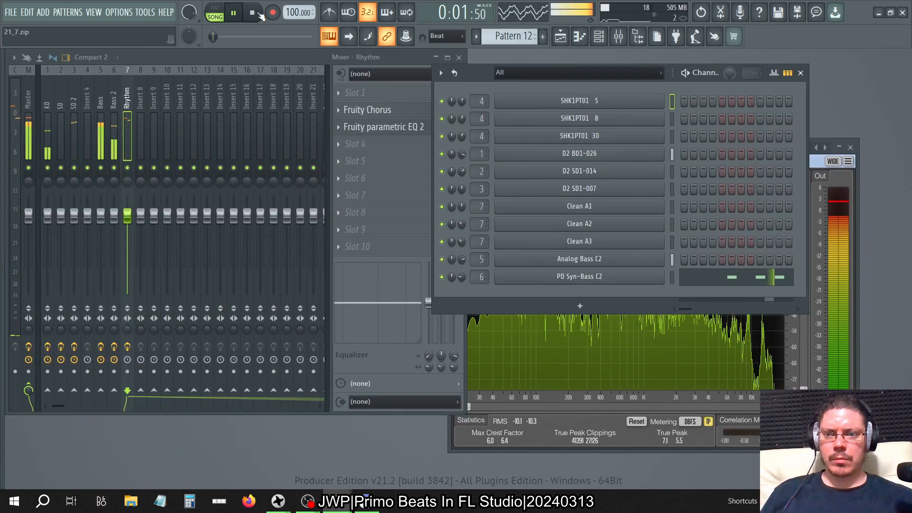
{"action": "left_click", "coordinate": [258, 14]}
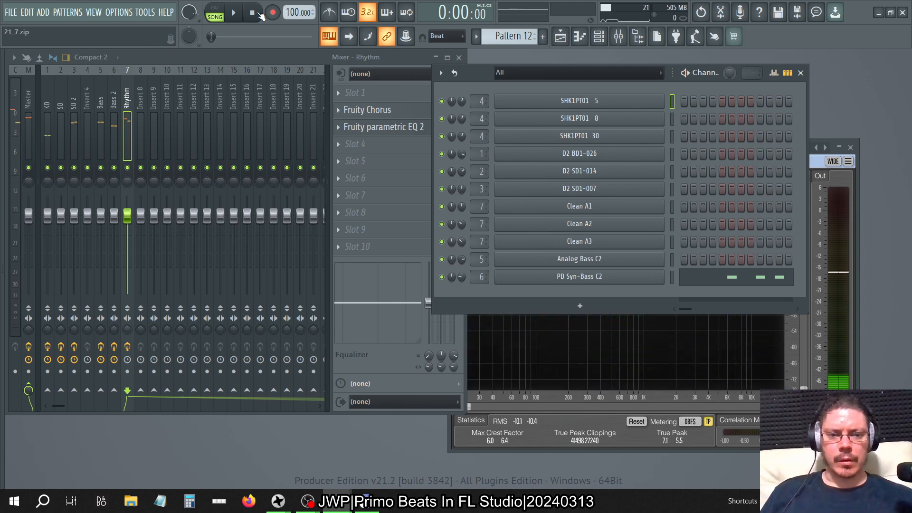
{"action": "key", "text": "space"}
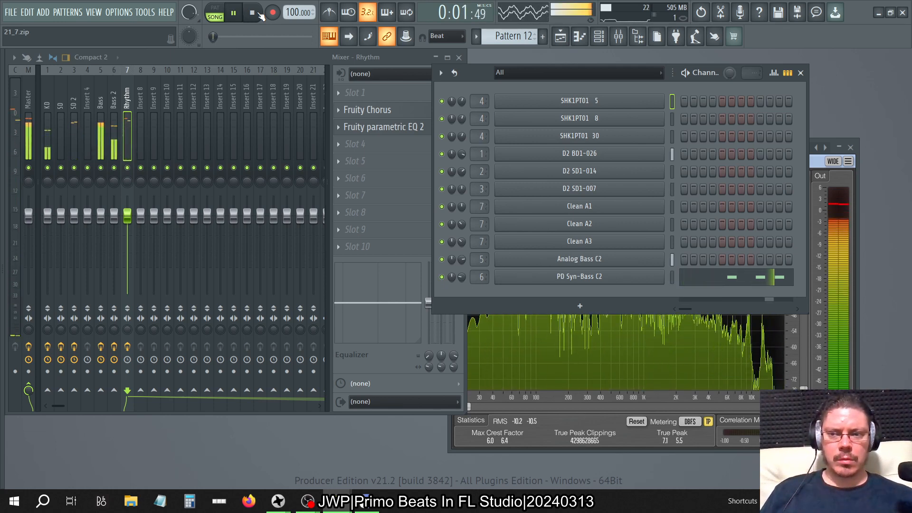
{"action": "left_click", "coordinate": [259, 13]}
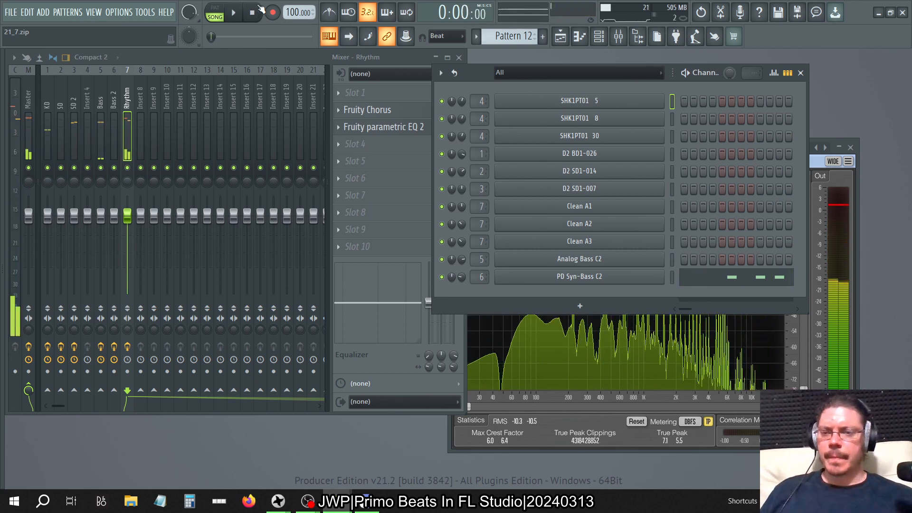
Lower the main level of the Rhythm track's Fruity parametric EQ 2 to about 9 dB.
{"action": "left_click", "coordinate": [103, 98]}
{"action": "left_click", "coordinate": [127, 99]}
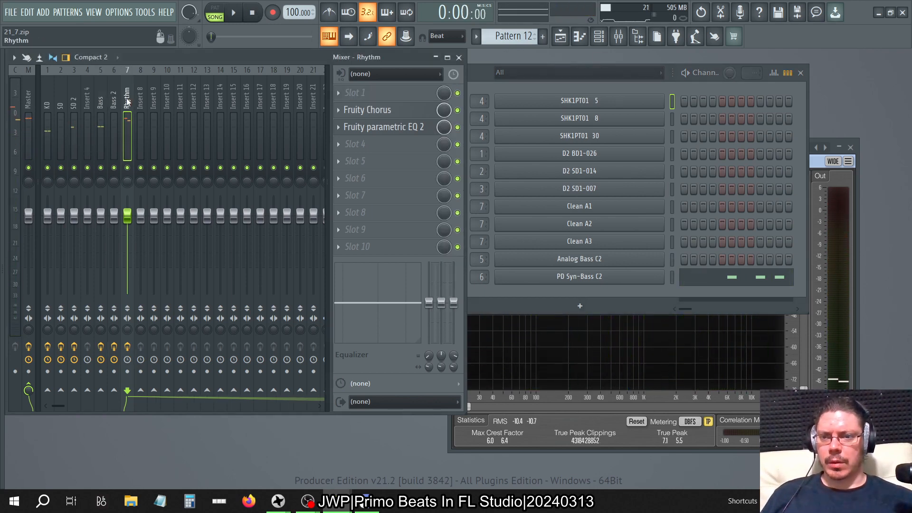
{"action": "left_click", "coordinate": [417, 129]}
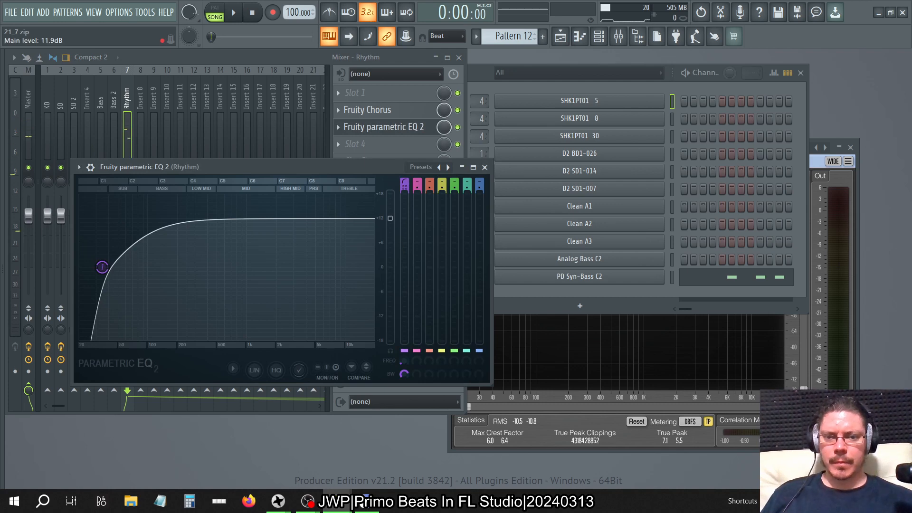
{"action": "left_click_drag", "start_coordinate": [390, 218], "coordinate": [390, 229]}
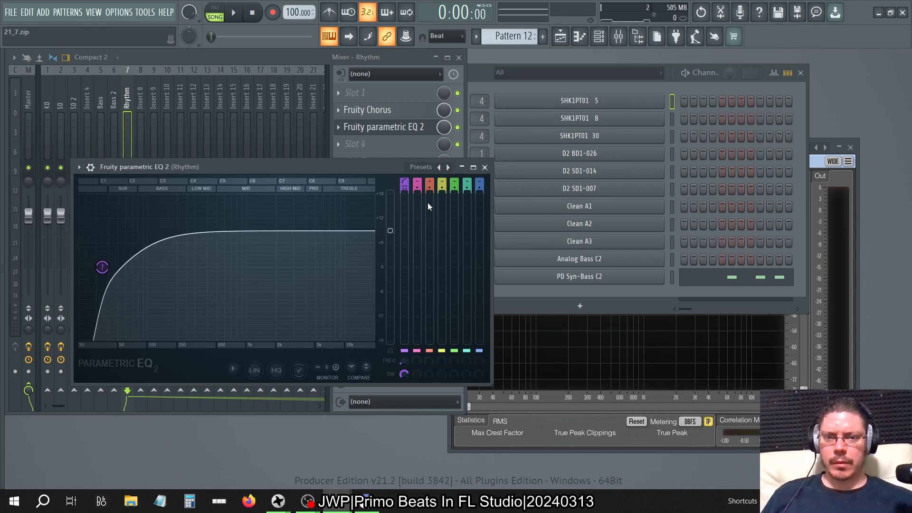
{"action": "left_click", "coordinate": [485, 167]}
Play the song with the Master track selected to check the balance, stop playback, and hide the channel rack.
{"action": "left_click", "coordinate": [30, 98]}
{"action": "key", "text": "space"}
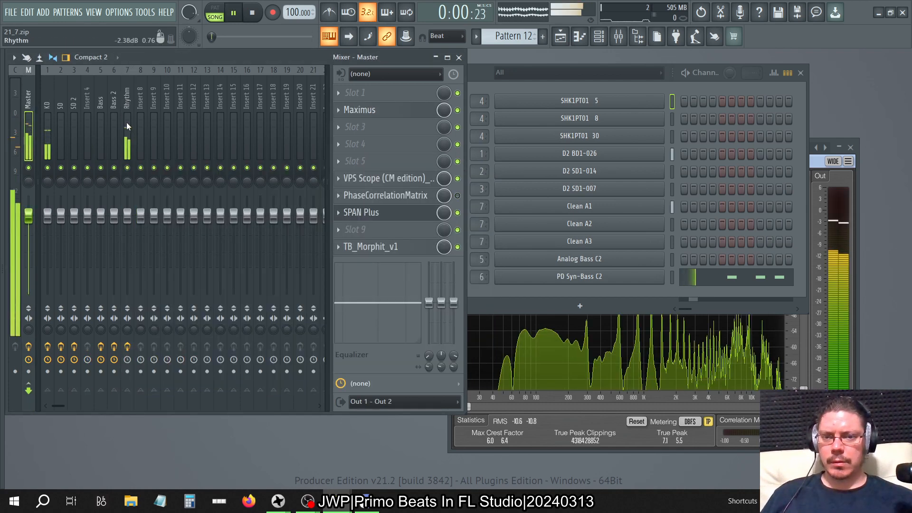
{"action": "key", "text": "space"}
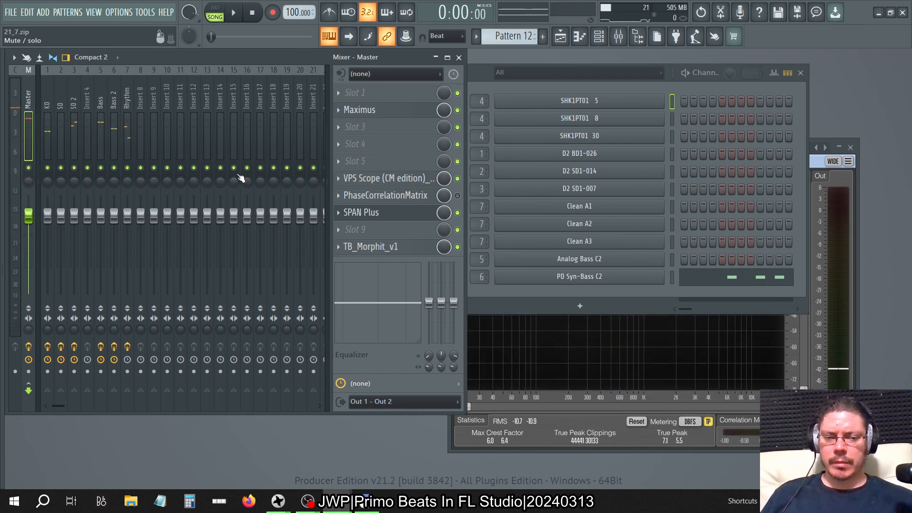
{"action": "left_click", "coordinate": [800, 73]}
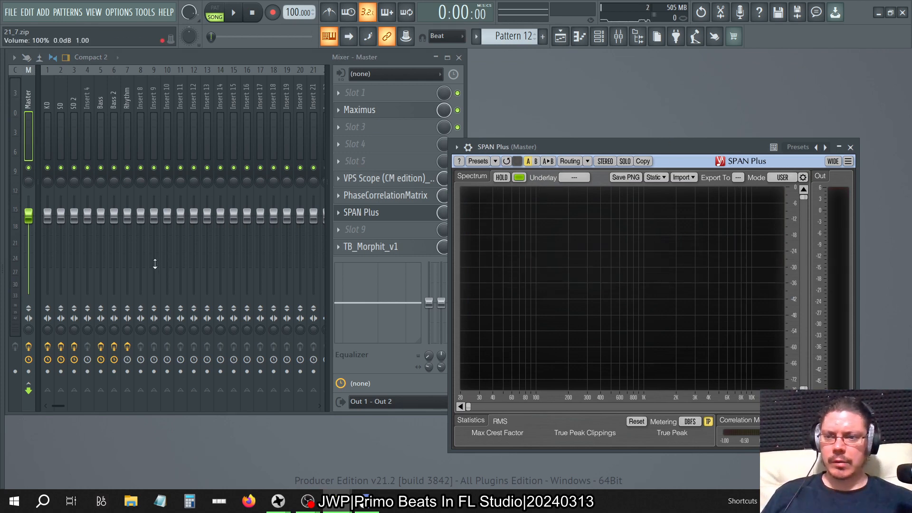
Play the song with the KD track soloed and inspect its first three parametric EQs.
{"action": "left_click", "coordinate": [49, 104]}
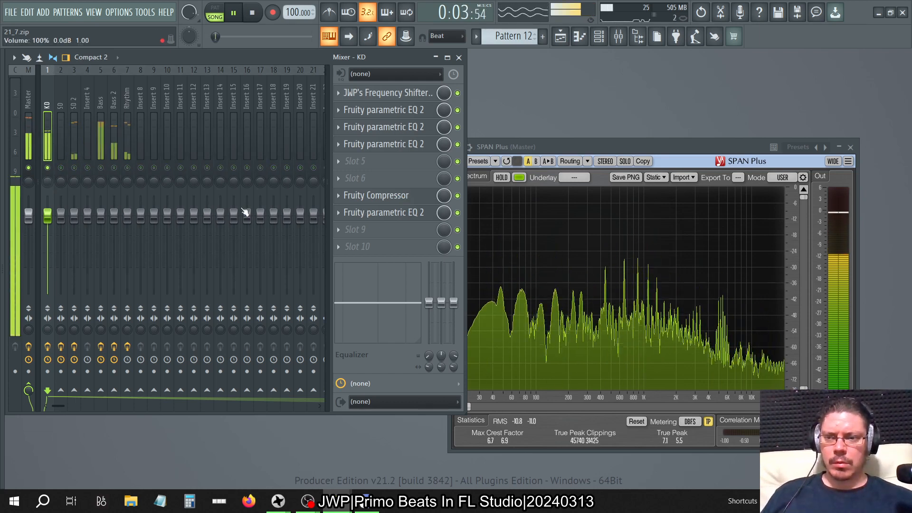
{"action": "left_click", "coordinate": [421, 112]}
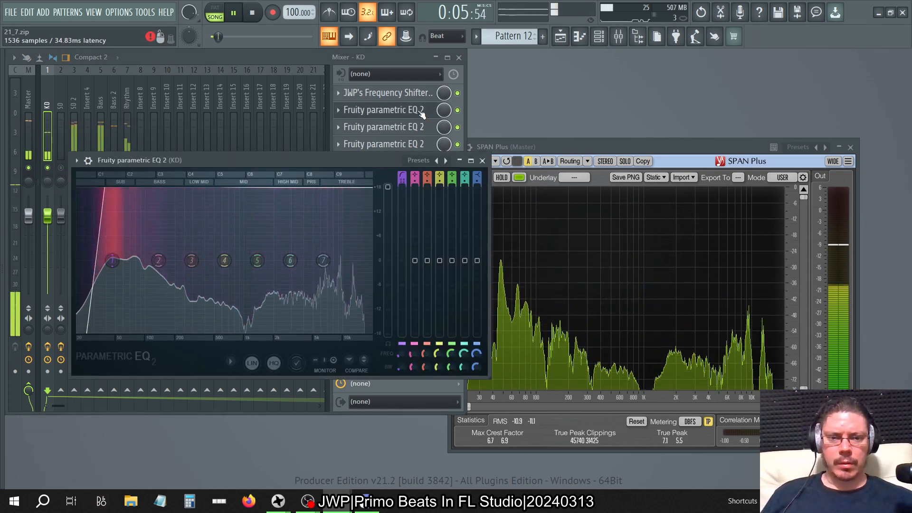
{"action": "left_click", "coordinate": [421, 112]}
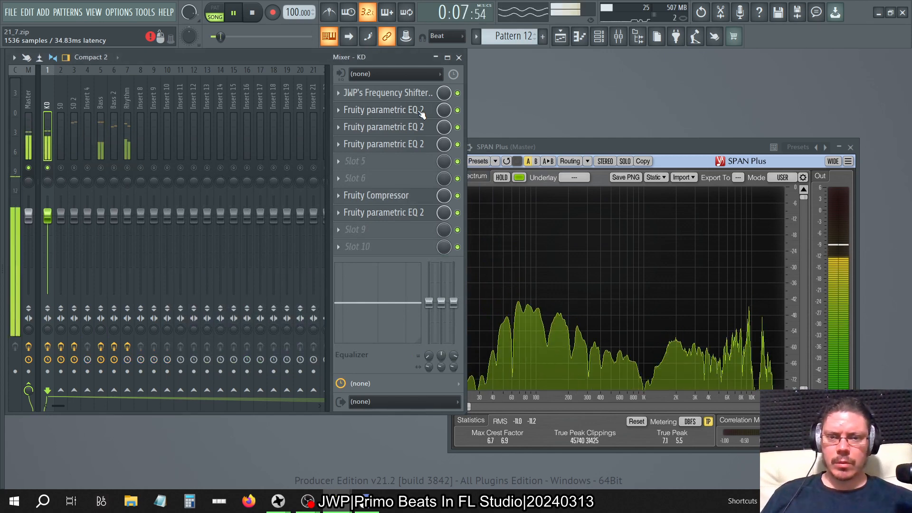
{"action": "left_click", "coordinate": [421, 112]}
{"action": "left_click", "coordinate": [422, 112]}
{"action": "left_click", "coordinate": [418, 127]}
{"action": "left_click", "coordinate": [418, 127]}
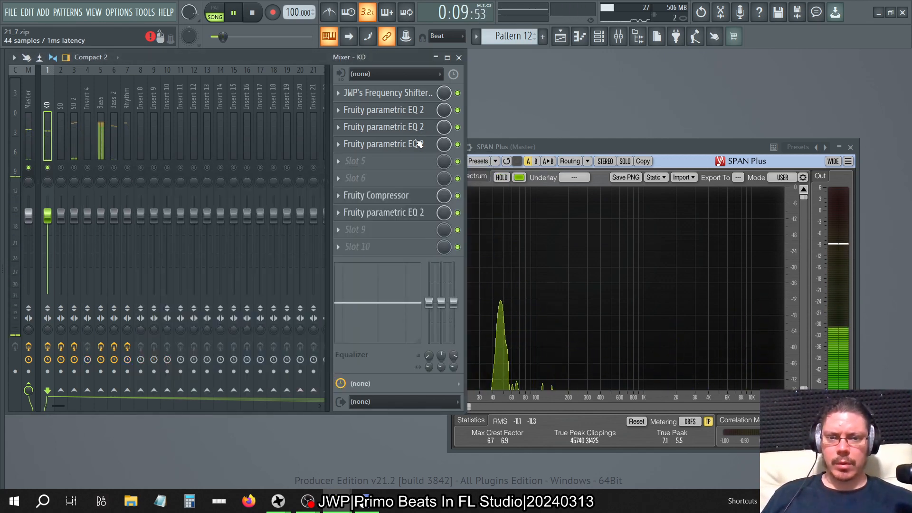
{"action": "left_click", "coordinate": [418, 144]}
{"action": "left_click", "coordinate": [417, 145]}
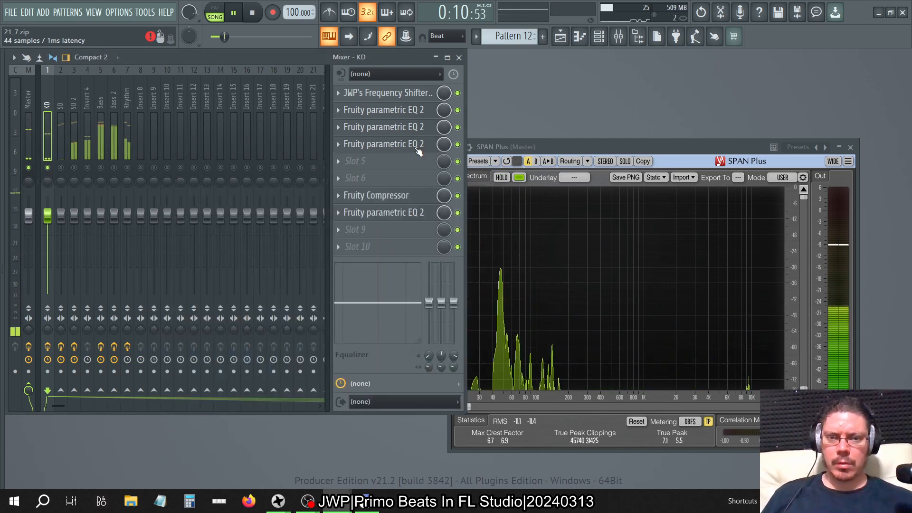
Compare KD's sound with the EQs in slots 3 and 4 bypassed and re-enabled, and view its Fruity Compressor settings.
{"action": "left_click", "coordinate": [457, 144]}
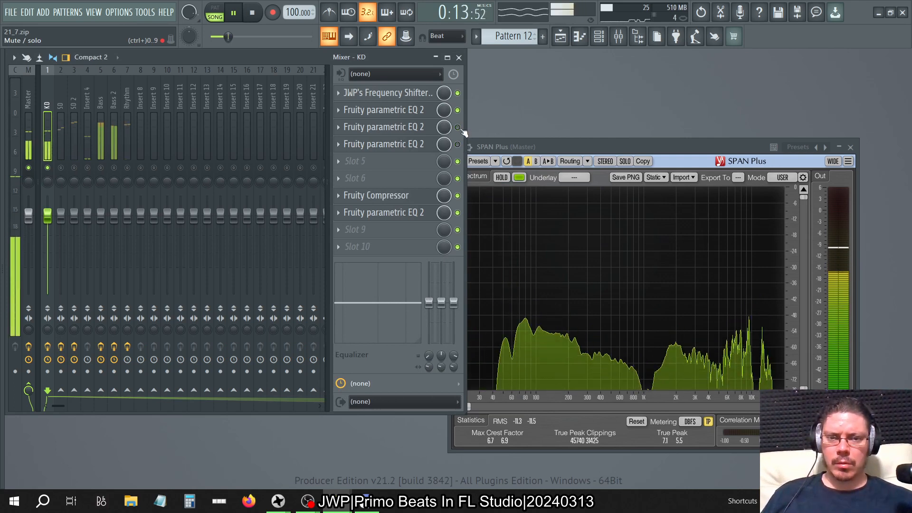
{"action": "left_click", "coordinate": [457, 145]}
{"action": "left_click", "coordinate": [416, 196]}
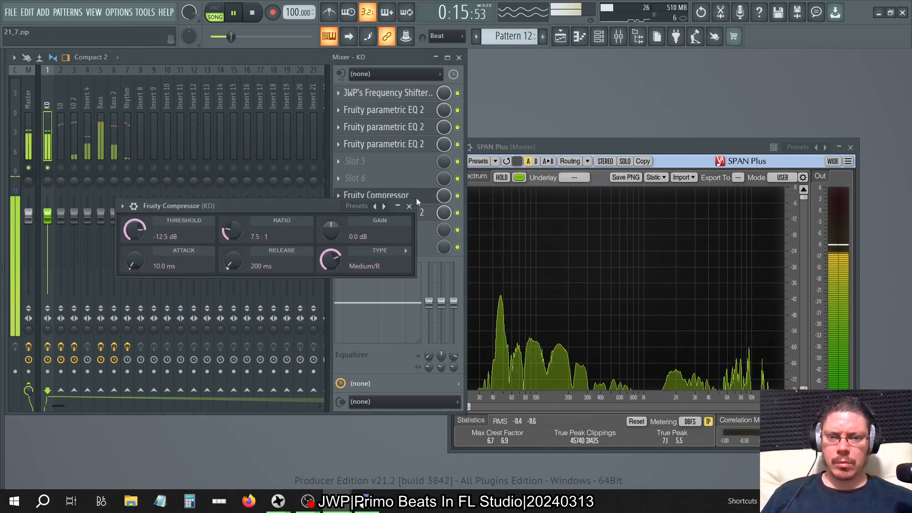
{"action": "left_click", "coordinate": [408, 206]}
Lower the main level of KD's last Fruity parametric EQ 2, in slot 8, to about -15 dB.
{"action": "left_click", "coordinate": [410, 214]}
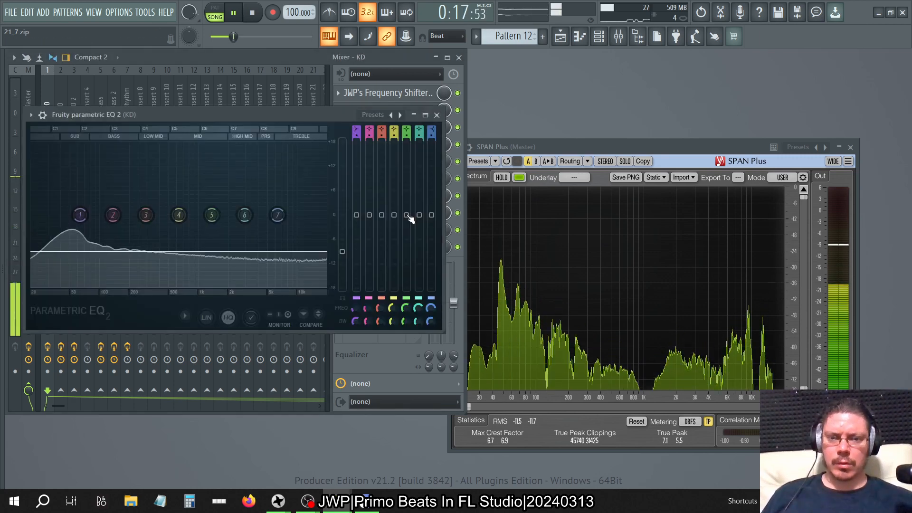
{"action": "left_click_drag", "start_coordinate": [341, 252], "coordinate": [342, 276]}
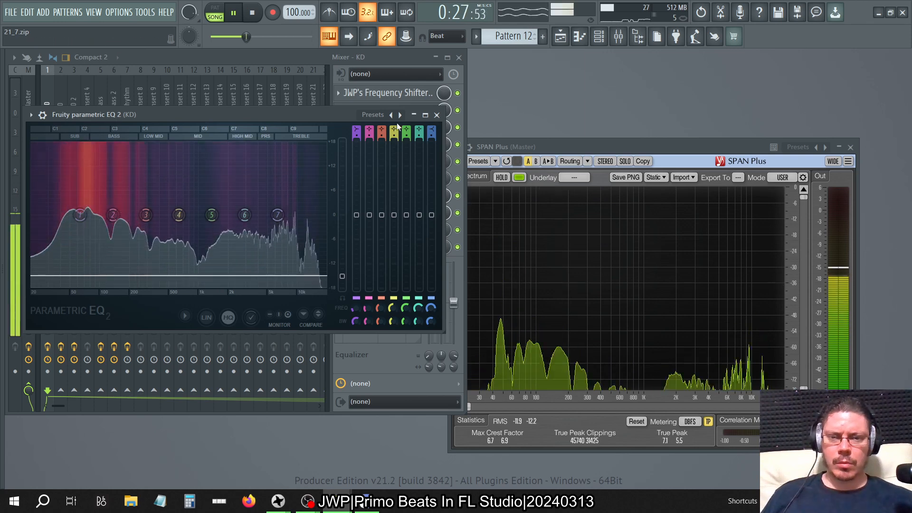
{"action": "left_click", "coordinate": [436, 114]}
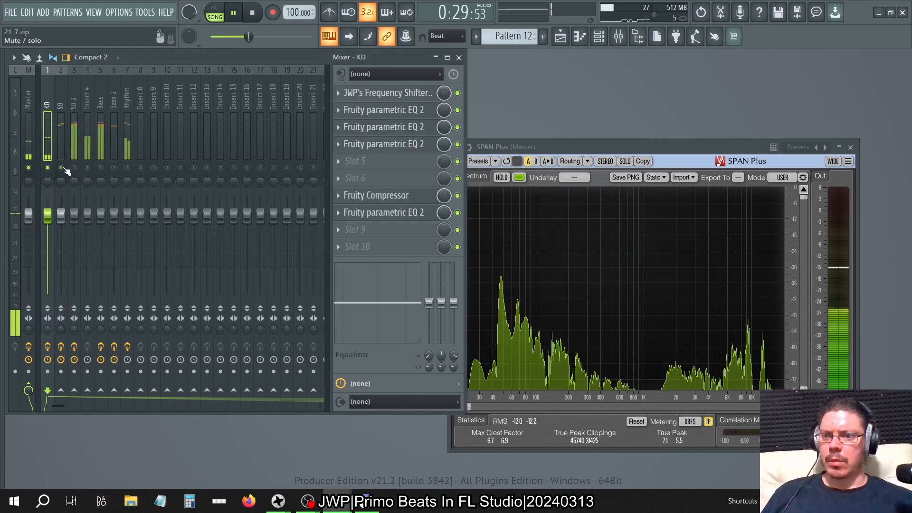
Solo the SD track and lower the main level of its slot 8 parametric EQ to about -9 dB.
{"action": "left_click", "coordinate": [48, 168]}
{"action": "left_click", "coordinate": [68, 80]}
{"action": "left_click", "coordinate": [61, 110]}
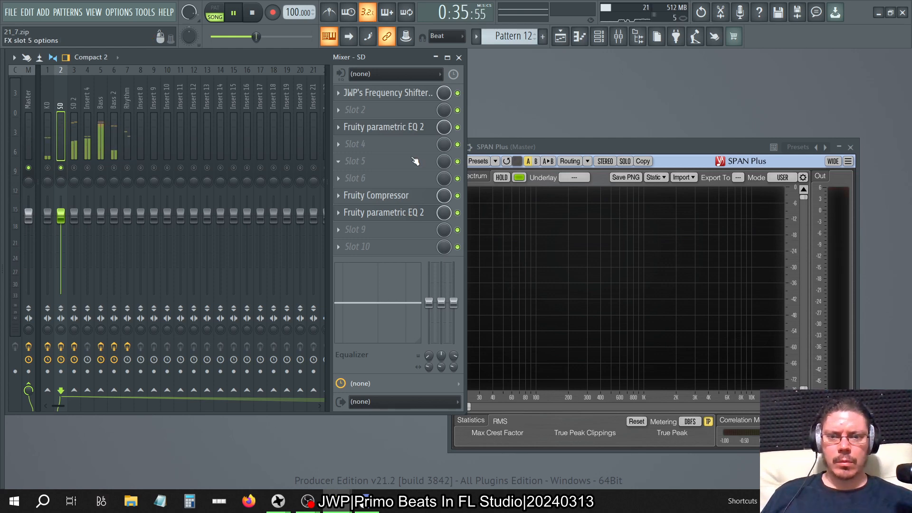
{"action": "left_click", "coordinate": [421, 215]}
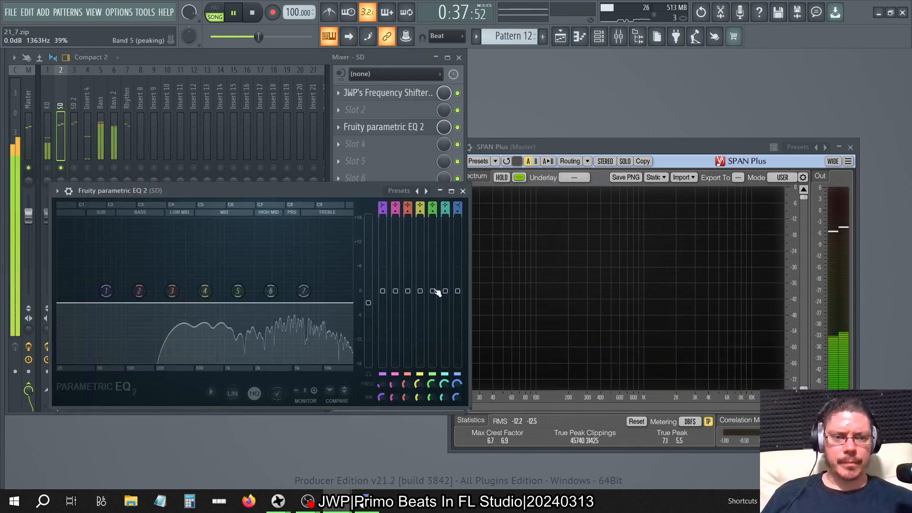
{"action": "left_click_drag", "start_coordinate": [372, 306], "coordinate": [372, 330]}
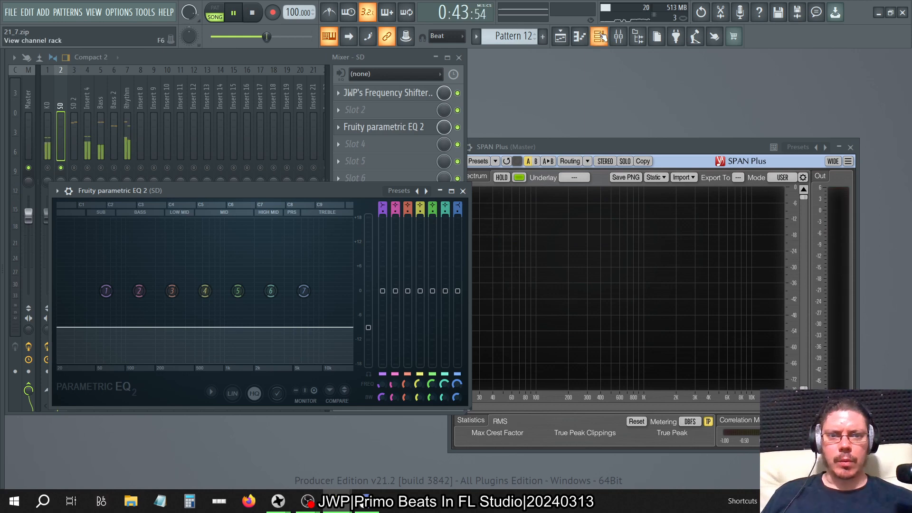
Play Pattern 3 in pattern mode and set the main level of SD's slot 8 EQ to about -6 dB.
{"action": "left_click", "coordinate": [598, 36]}
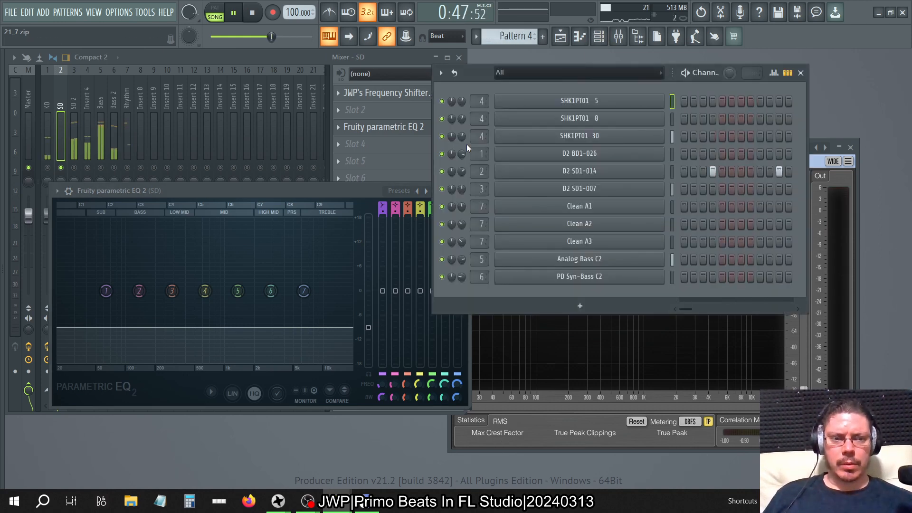
{"action": "key", "text": "space"}
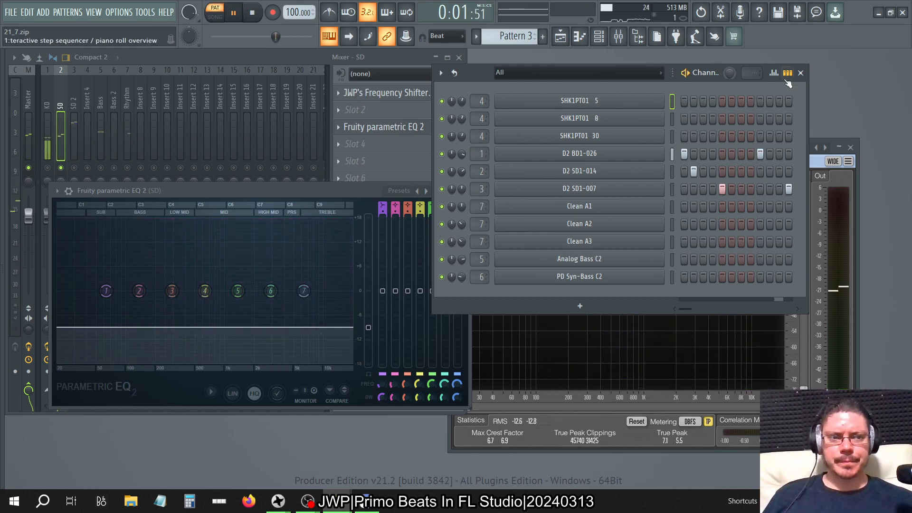
{"action": "left_click", "coordinate": [802, 73]}
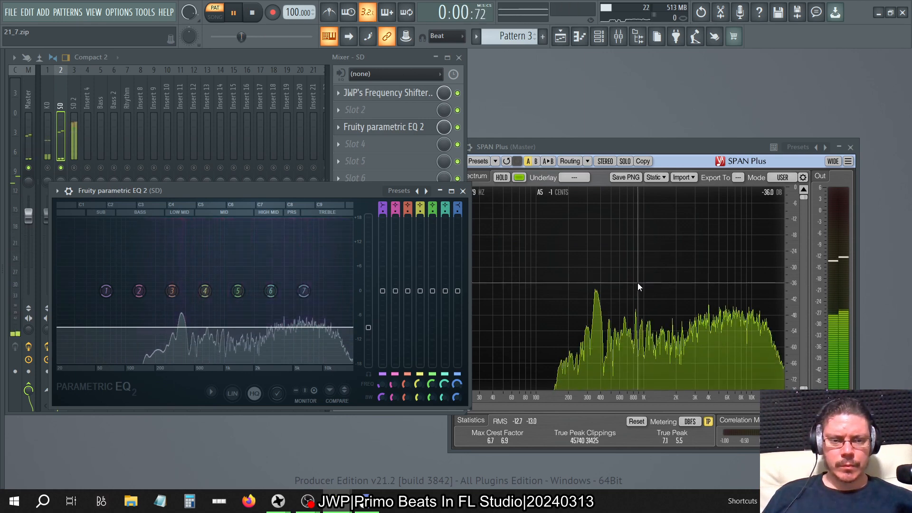
{"action": "left_click_drag", "start_coordinate": [368, 319], "coordinate": [368, 315]}
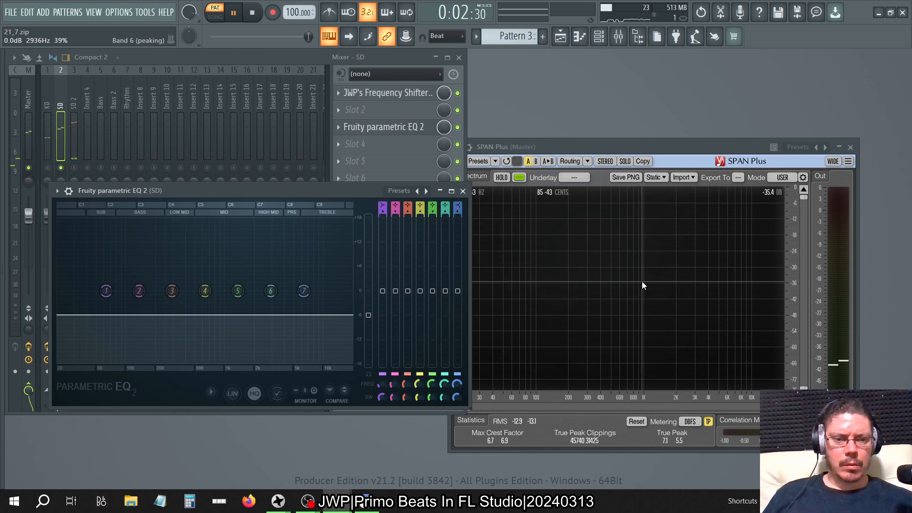
{"action": "left_click", "coordinate": [357, 178]}
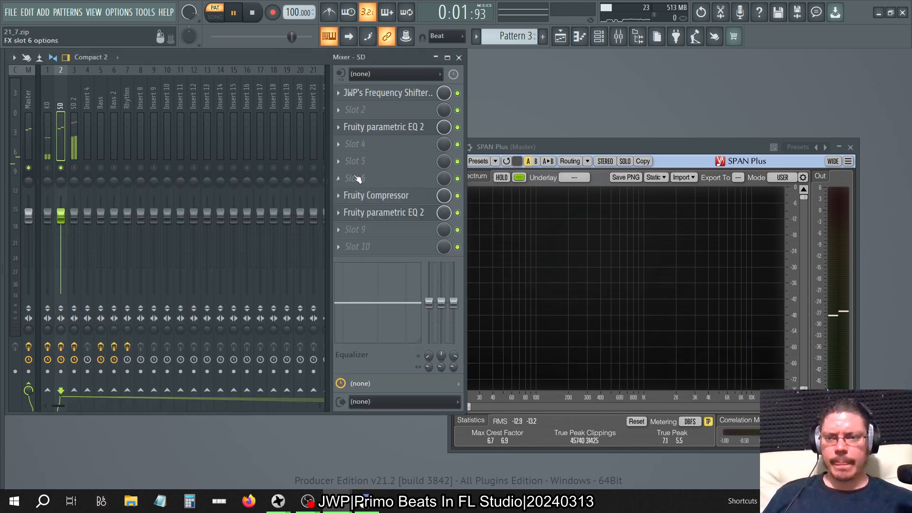
Solo the SD 2 track and set the main level of its slot 8 parametric EQ to -4.7 dB.
{"action": "left_click", "coordinate": [74, 119]}
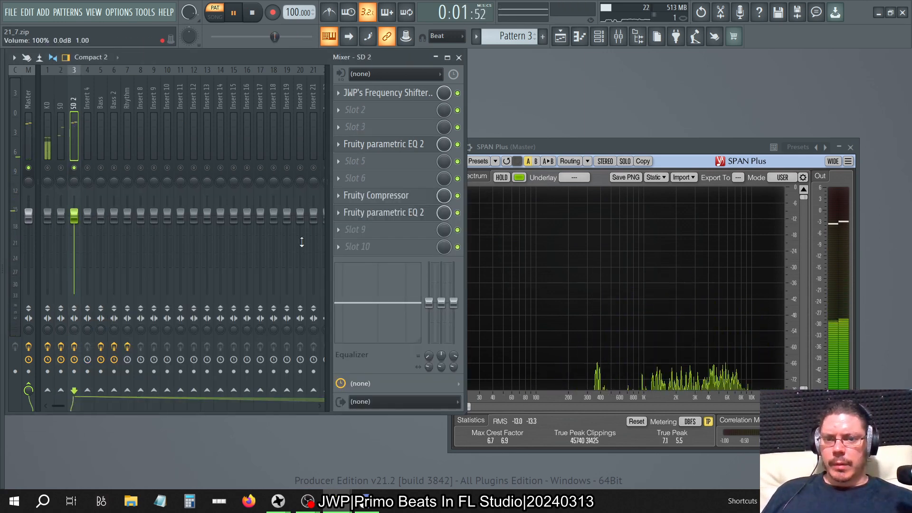
{"action": "left_click", "coordinate": [401, 214]}
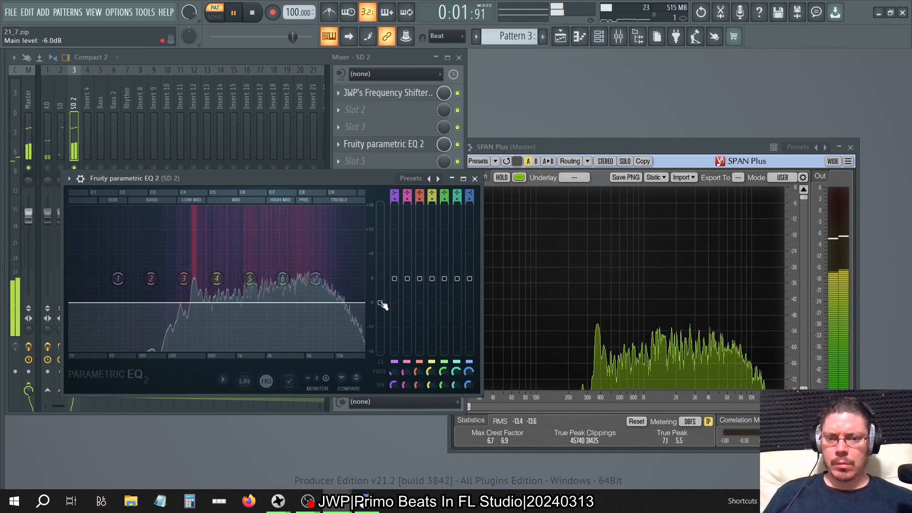
{"action": "left_click_drag", "start_coordinate": [380, 303], "coordinate": [380, 297]}
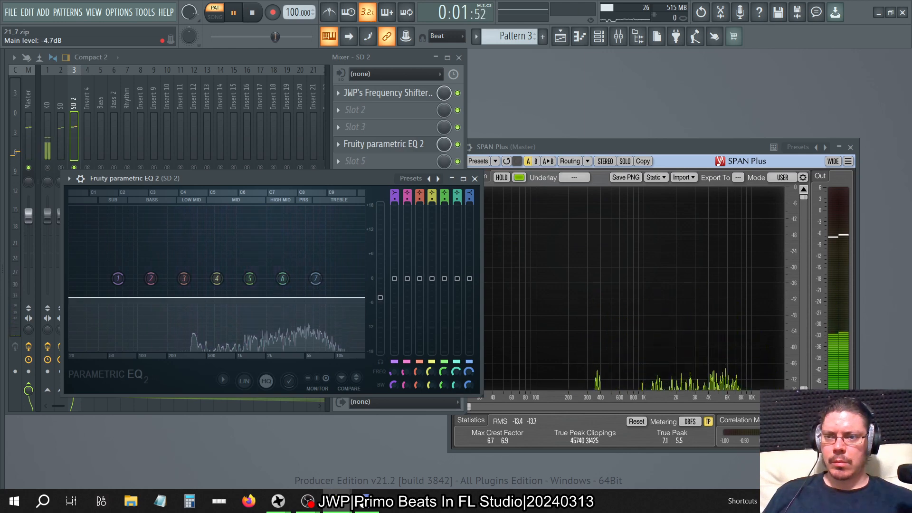
{"action": "left_click", "coordinate": [475, 179]}
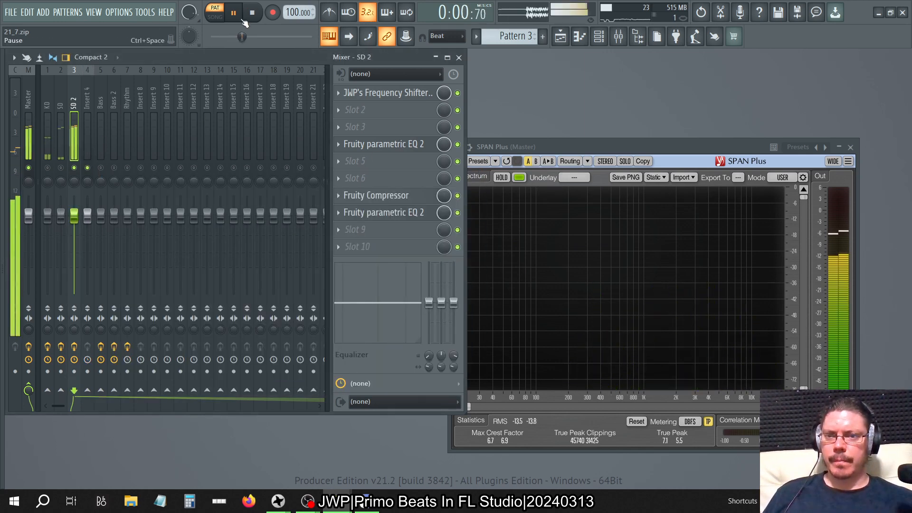
Switch playback to song mode and rename the Insert 4 mixer track as Shaker.
{"action": "left_click", "coordinate": [215, 17]}
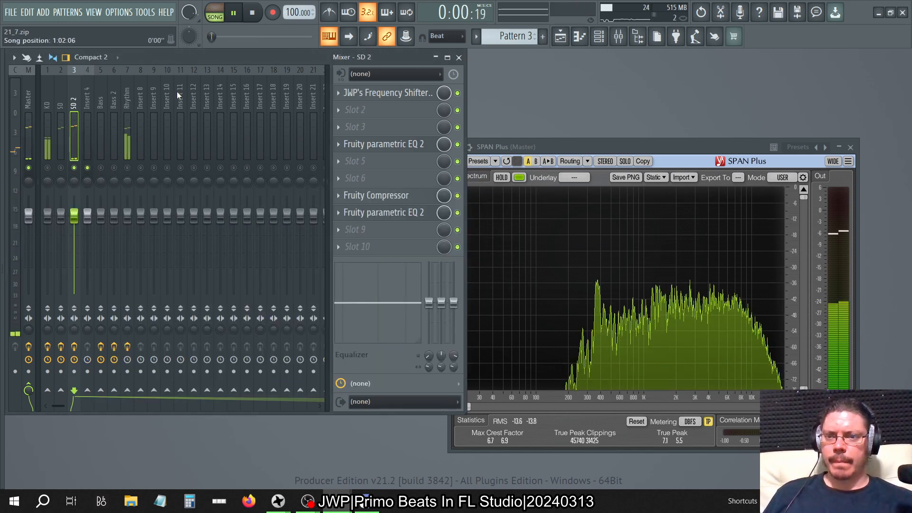
{"action": "left_click", "coordinate": [101, 168]}
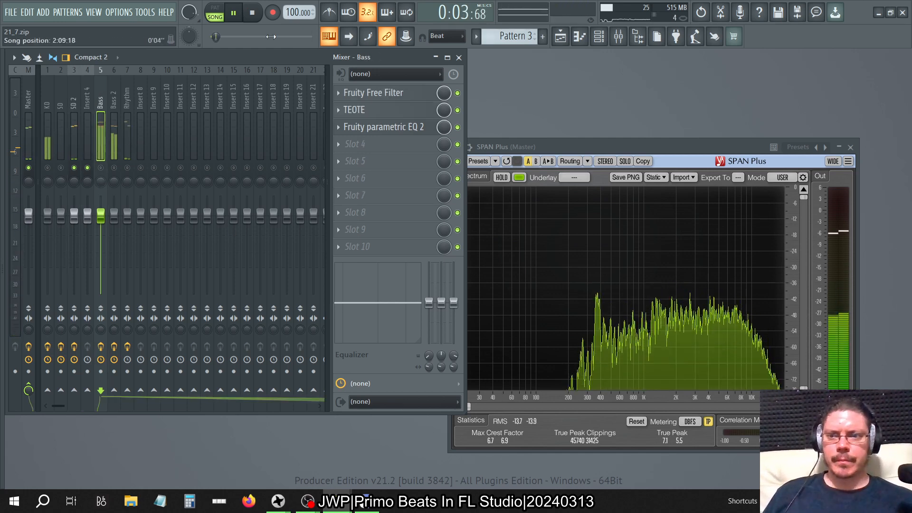
{"action": "left_click", "coordinate": [78, 97]}
{"action": "left_click", "coordinate": [90, 98]}
{"action": "key", "text": "F2"}
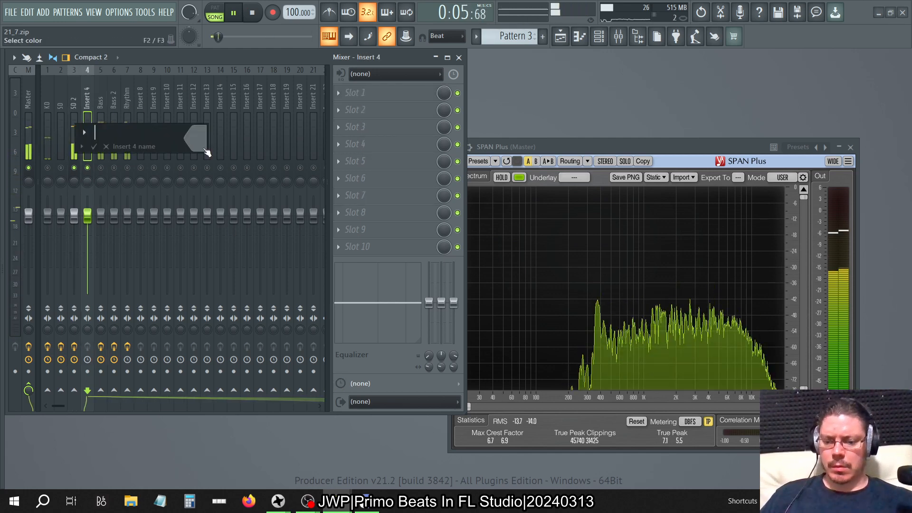
{"action": "type", "text": "Shaker"}
{"action": "key", "text": "Return"}
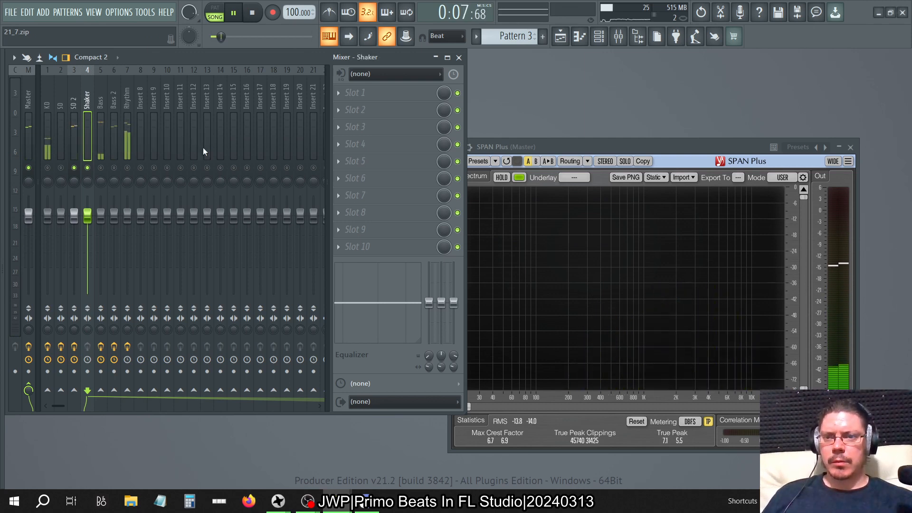
Check the channel rack's mixer routing, and select and solo the Bass track.
{"action": "left_click", "coordinate": [599, 38]}
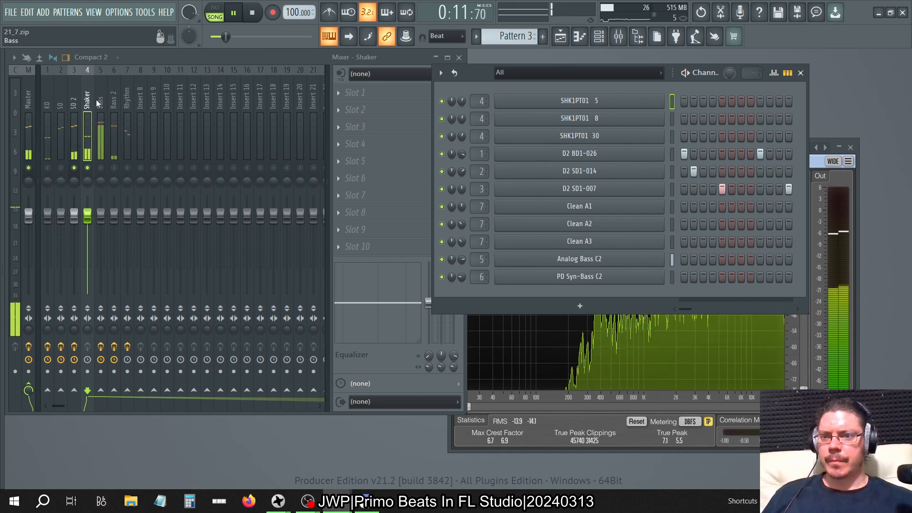
{"action": "left_click", "coordinate": [800, 73]}
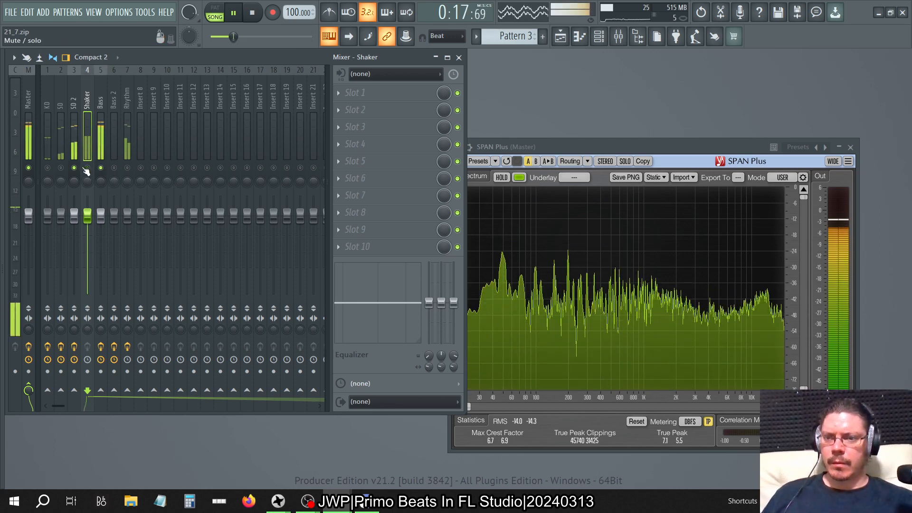
{"action": "left_click", "coordinate": [100, 133]}
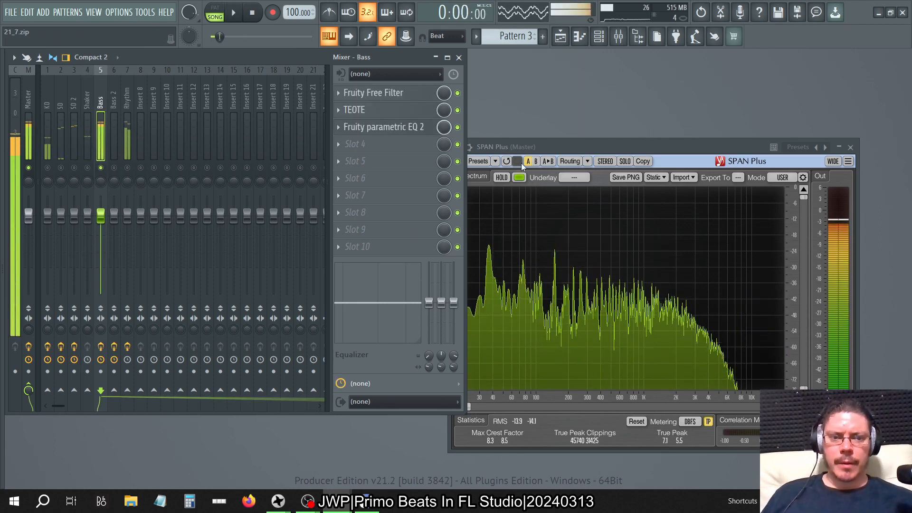
Stop playback, switch to the original project's window, and solo its Insert 1 bass track in the mixer.
{"action": "key", "text": "space"}
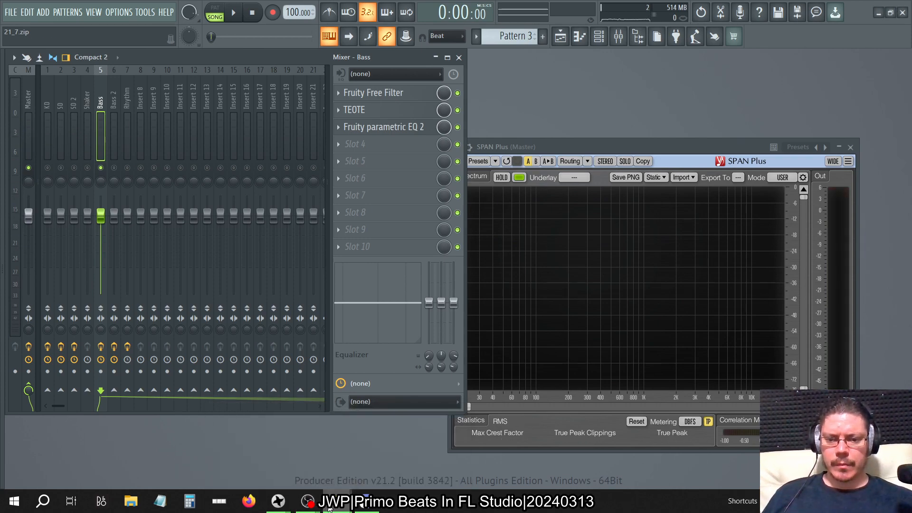
{"action": "mouse_move", "coordinate": [308, 501]}
{"action": "left_click", "coordinate": [393, 465]}
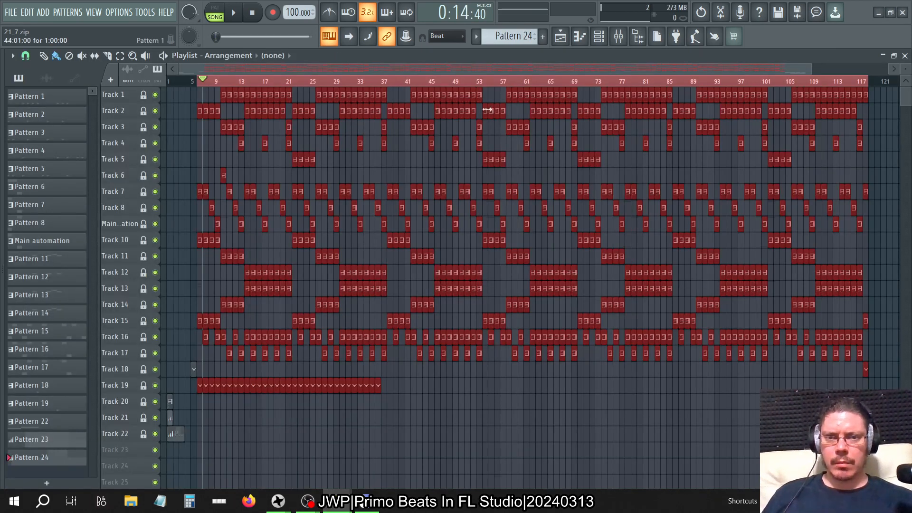
{"action": "left_click", "coordinate": [627, 36]}
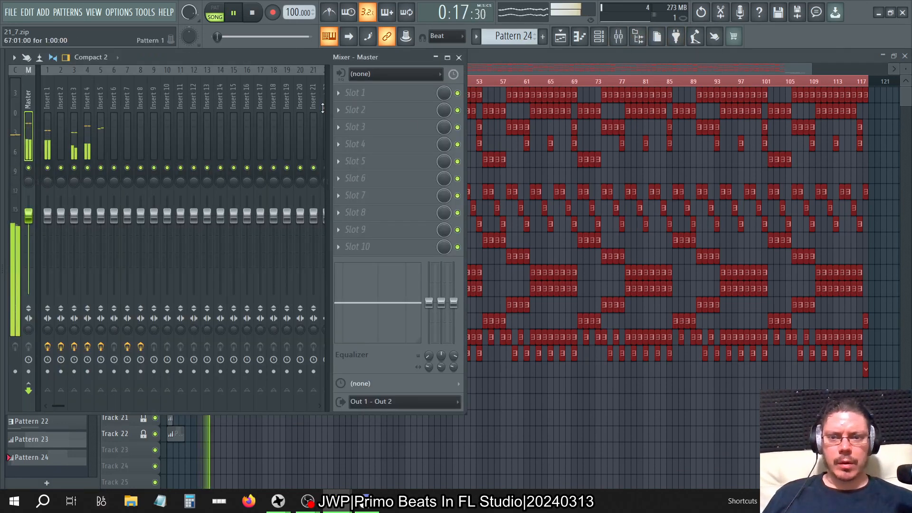
{"action": "left_click", "coordinate": [81, 106]}
{"action": "left_click", "coordinate": [72, 109]}
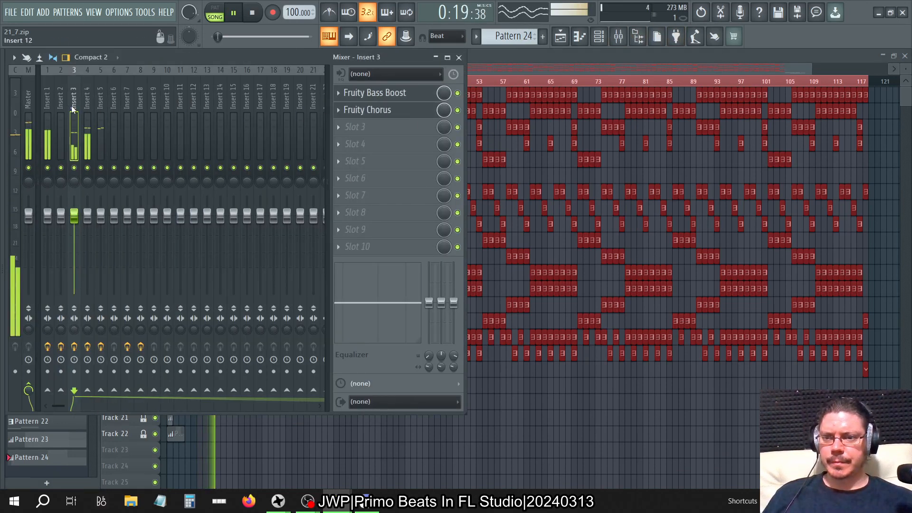
{"action": "right_click", "coordinate": [74, 167]}
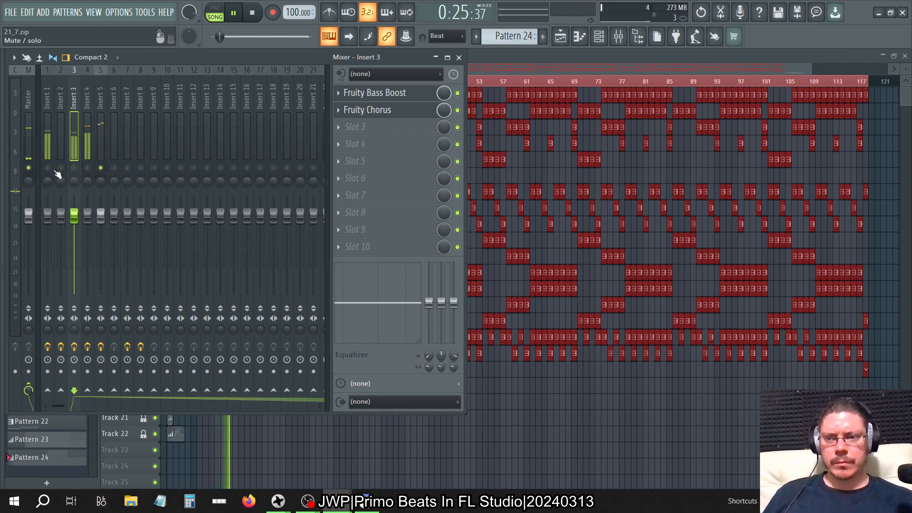
Load SPAN Plus into slot 9 of the original project's Master track.
{"action": "left_click", "coordinate": [33, 87]}
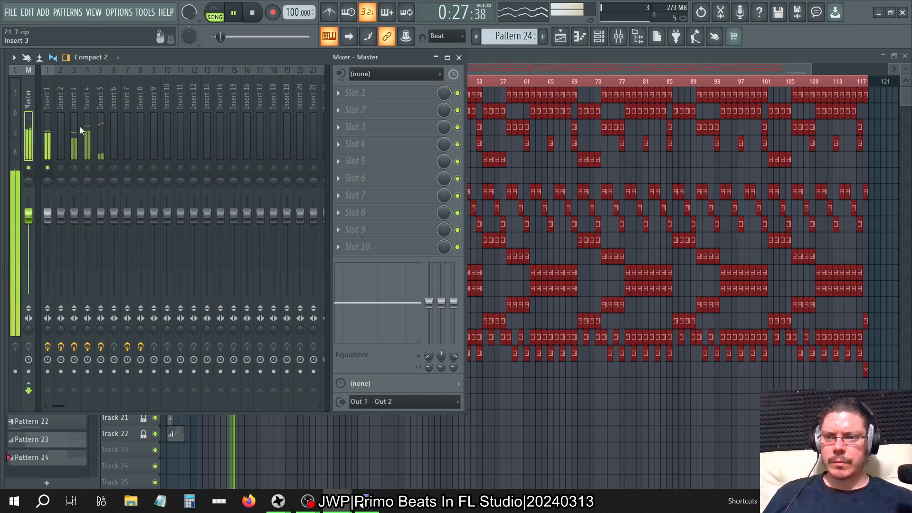
{"action": "left_click", "coordinate": [346, 231]}
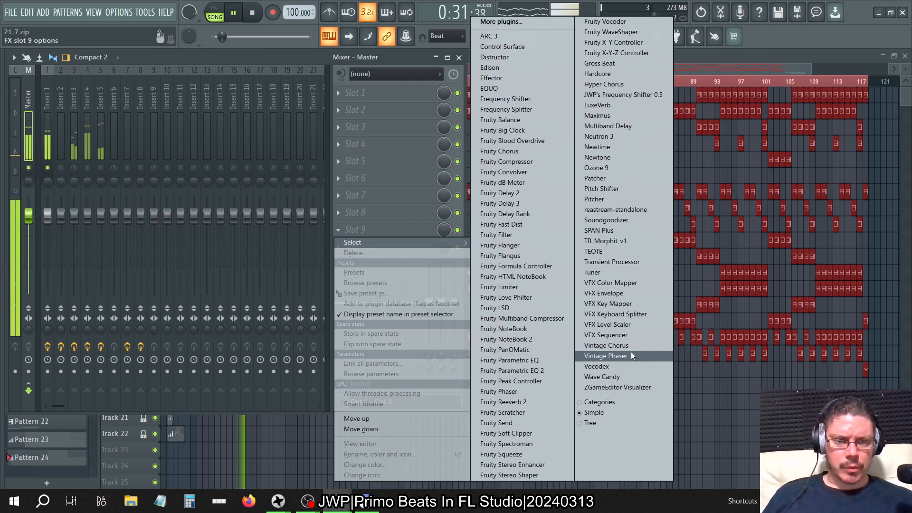
{"action": "left_click", "coordinate": [598, 230]}
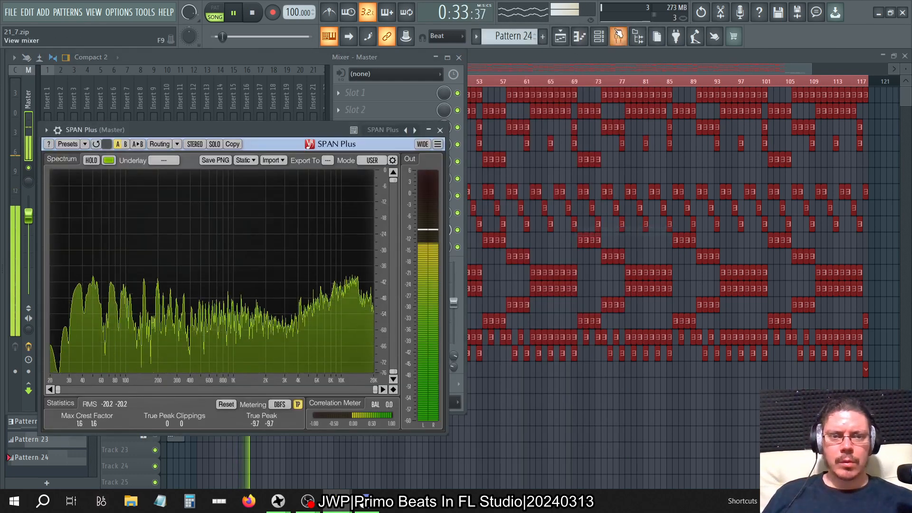
Mute the SHK1PT01 5, SHK1PT01 8 and SHK1PT01 30 channels in the original project's channel rack.
{"action": "left_click", "coordinate": [618, 35]}
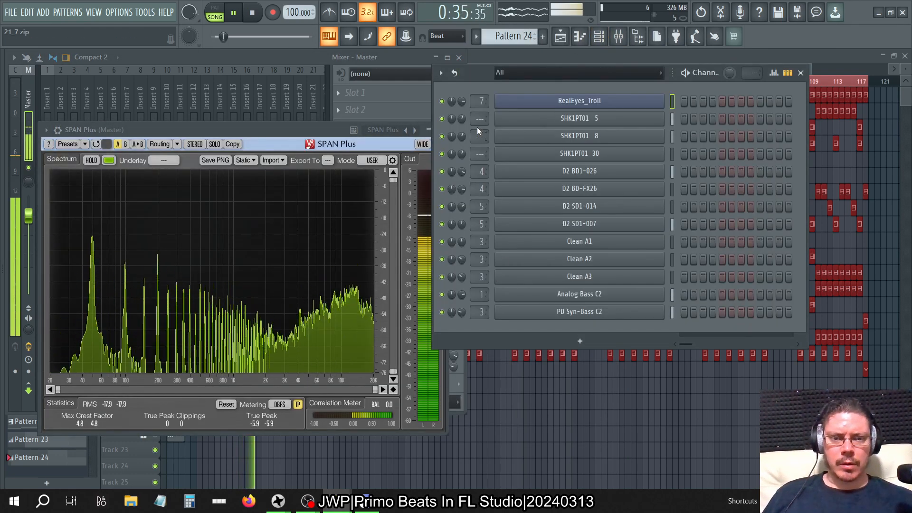
{"action": "left_click", "coordinate": [441, 118]}
{"action": "left_click", "coordinate": [441, 136]}
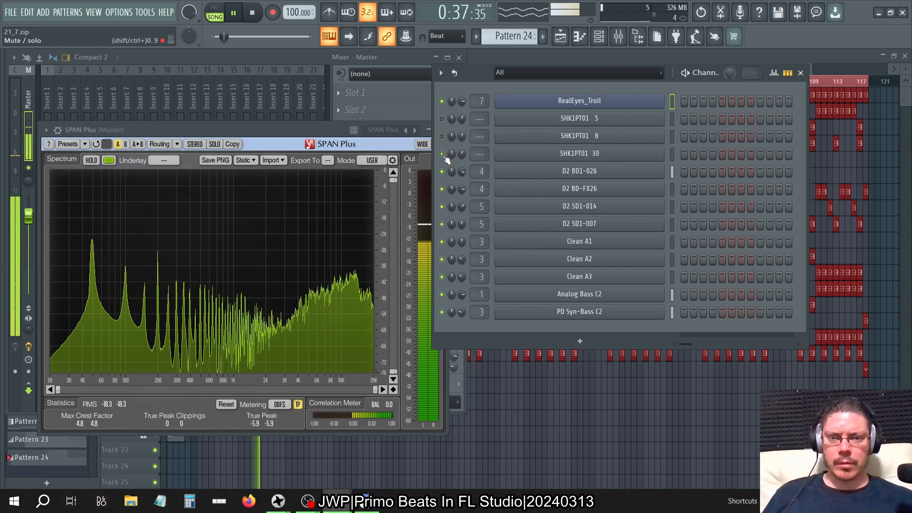
Compare the Fruity Free Filter settings and SPAN Plus spectrum of the original's Insert 1 with the Bass track in the other project.
{"action": "left_click_drag", "start_coordinate": [311, 131], "coordinate": [614, 131]}
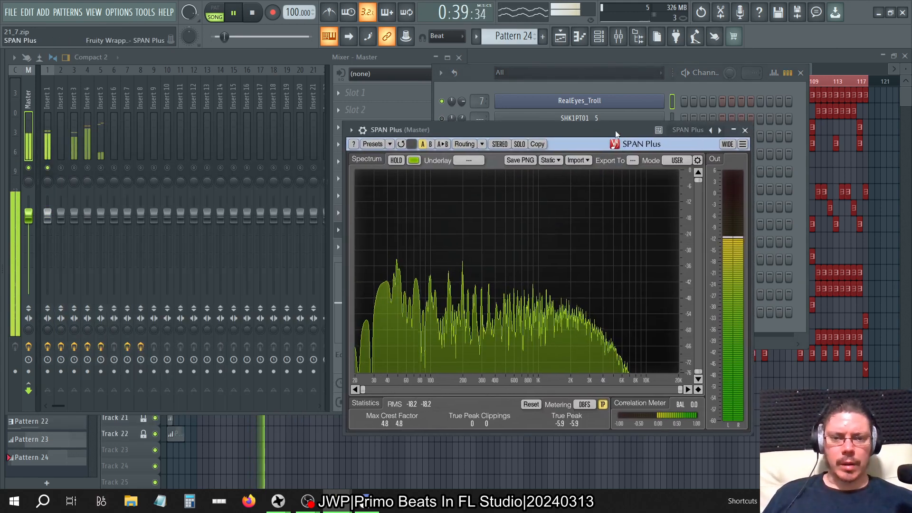
{"action": "left_click", "coordinate": [176, 110]}
{"action": "left_click", "coordinate": [47, 115]}
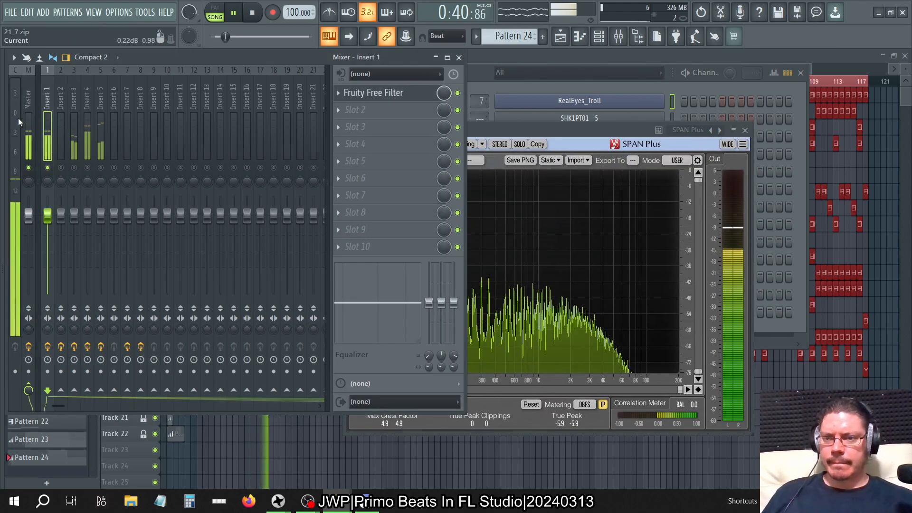
{"action": "left_click", "coordinate": [397, 95]}
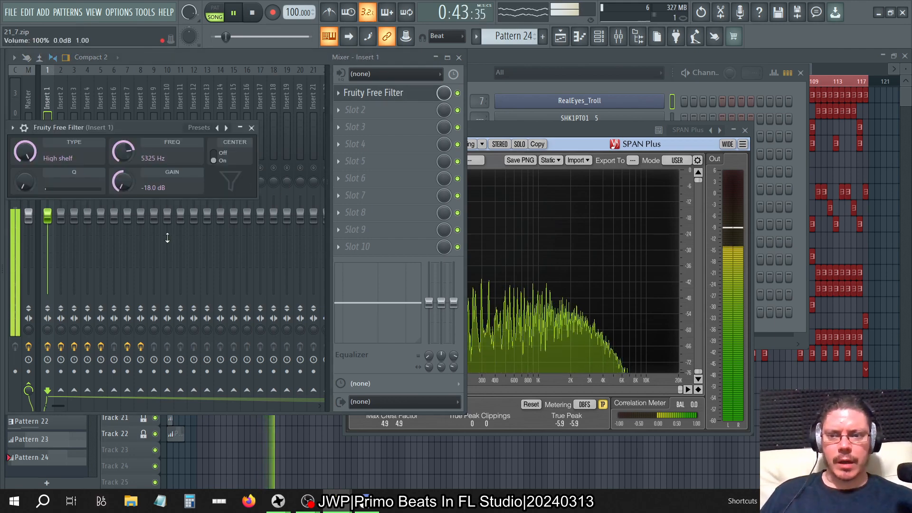
{"action": "key", "text": "alt+Tab"}
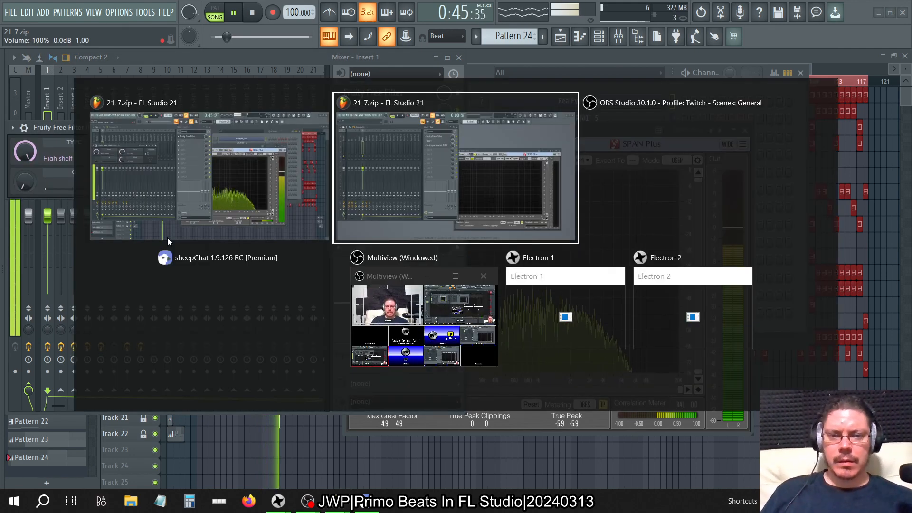
{"action": "left_click", "coordinate": [371, 94]}
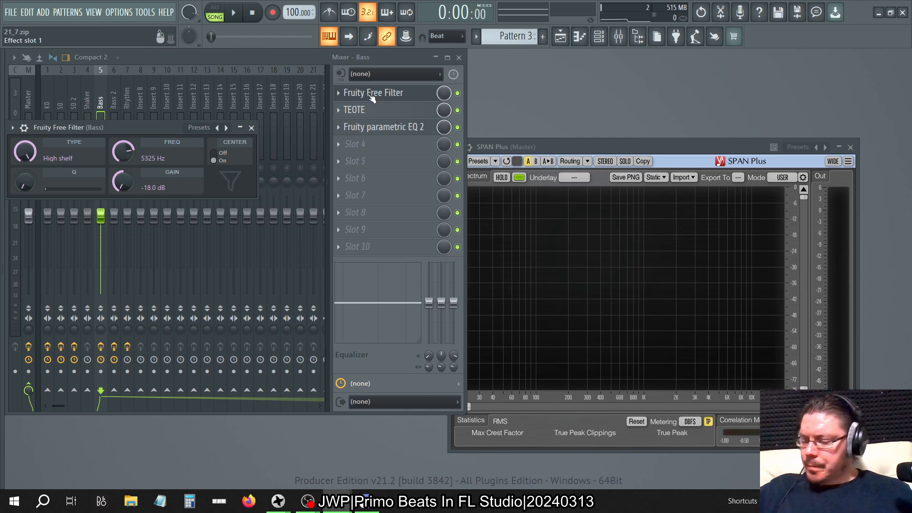
{"action": "key", "text": "alt+Tab"}
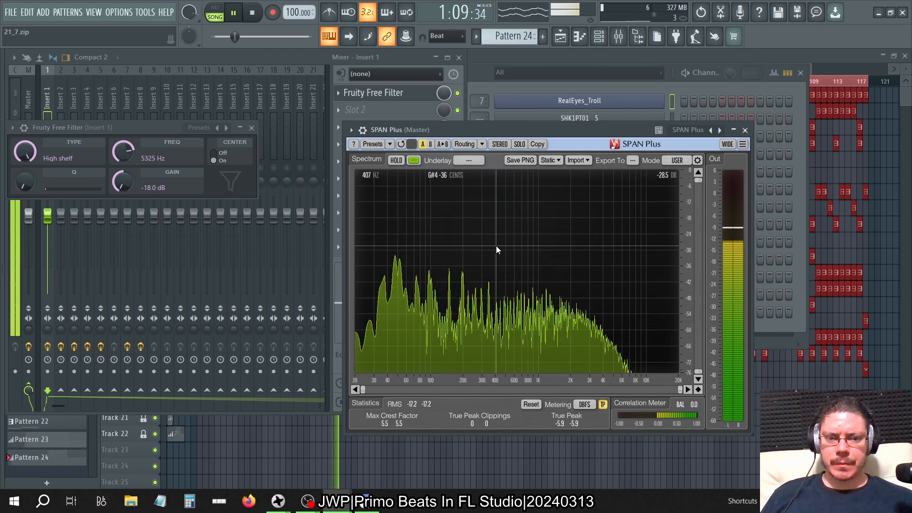
{"action": "key", "text": "alt+Tab"}
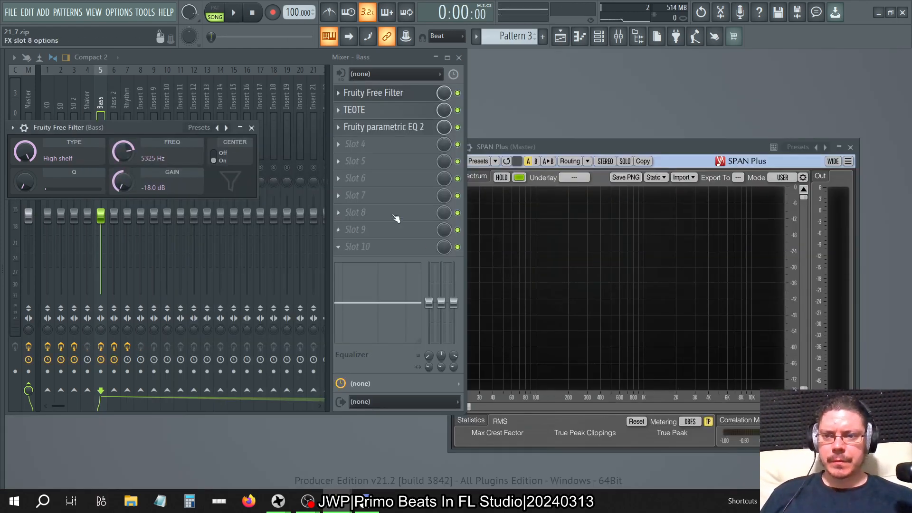
{"action": "key", "text": "alt+Tab"}
{"action": "key", "text": "alt+Tab"}
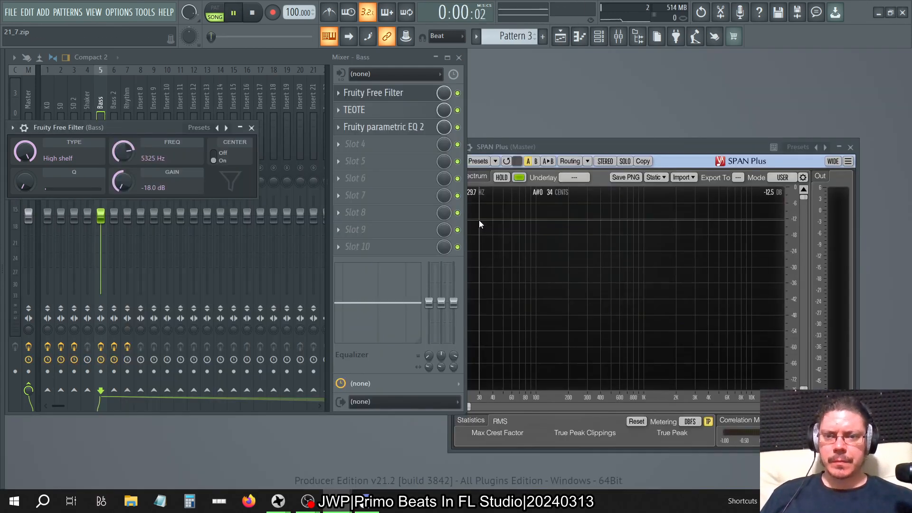
Play the song and set the main level of the Bass track's slot 3 parametric EQ to about -3 dB.
{"action": "key", "text": "space"}
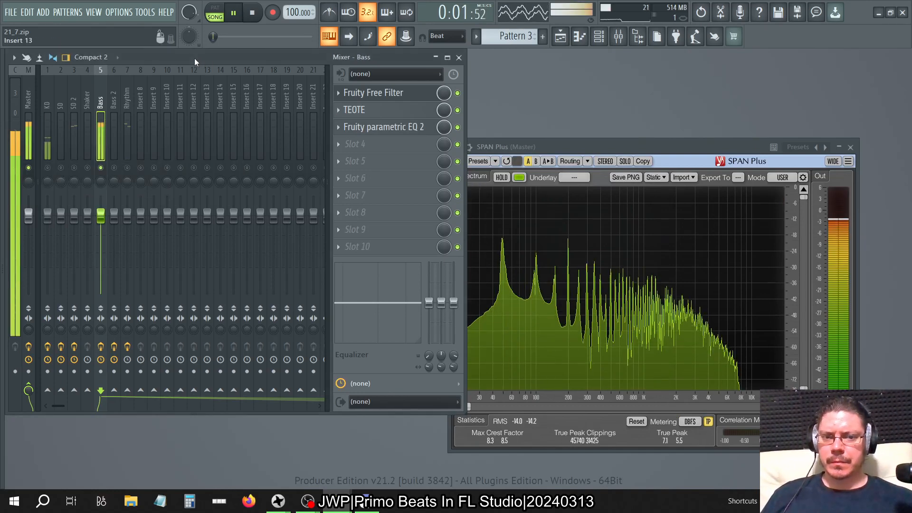
{"action": "left_click", "coordinate": [540, 147]}
{"action": "left_click", "coordinate": [399, 125]}
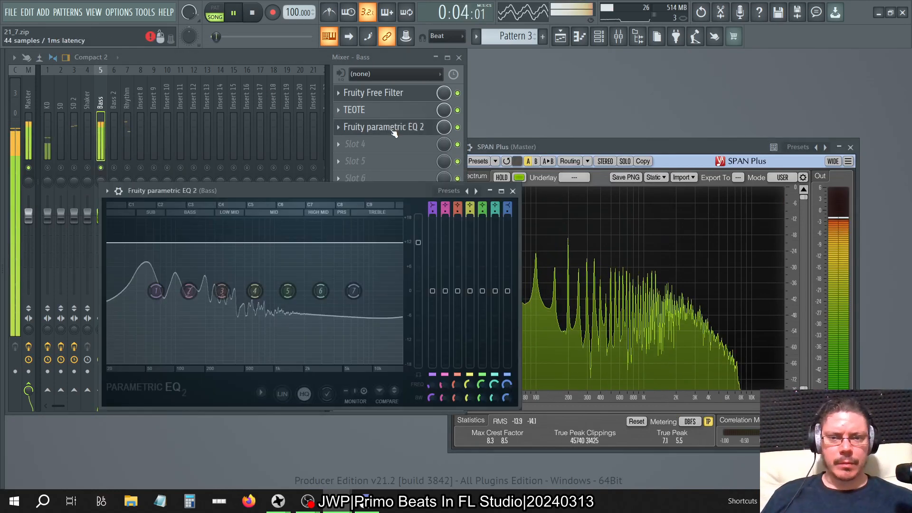
{"action": "left_click_drag", "start_coordinate": [601, 146], "coordinate": [657, 104]}
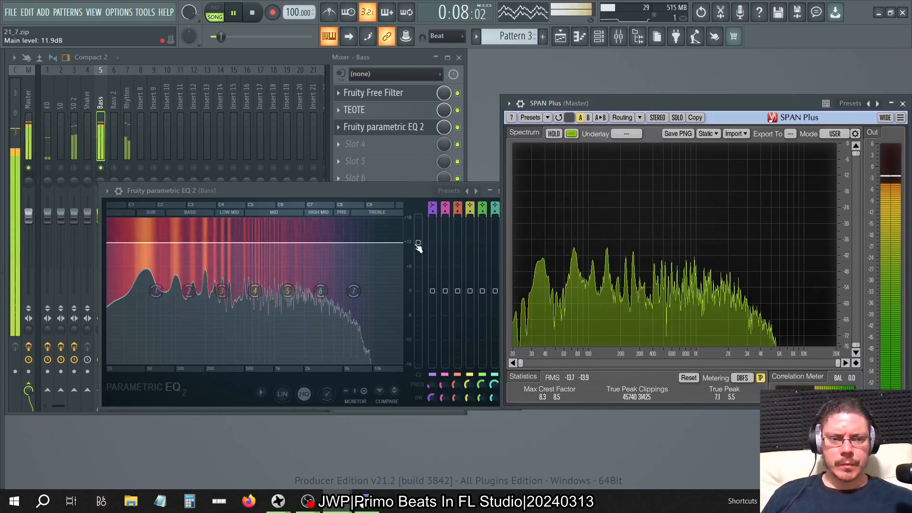
{"action": "left_click_drag", "start_coordinate": [418, 242], "coordinate": [417, 291]}
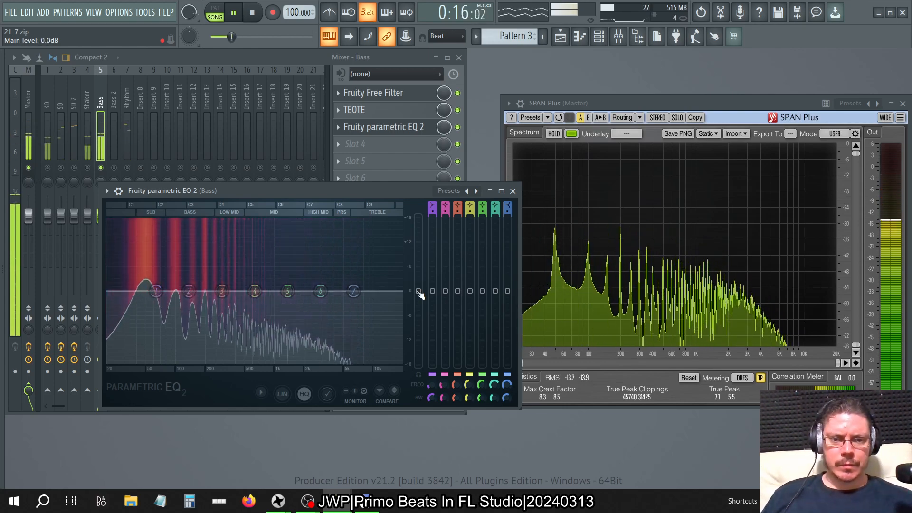
{"action": "left_click_drag", "start_coordinate": [417, 290], "coordinate": [418, 303]}
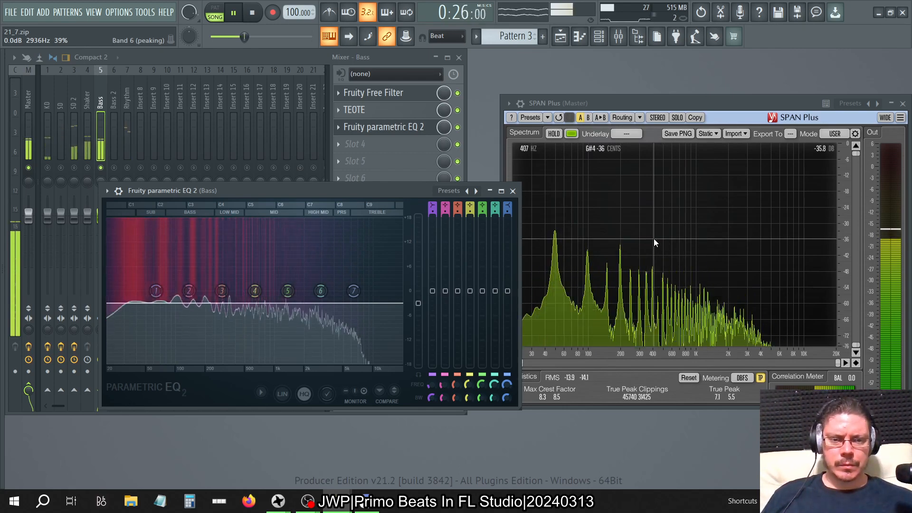
{"action": "left_click", "coordinate": [513, 190]}
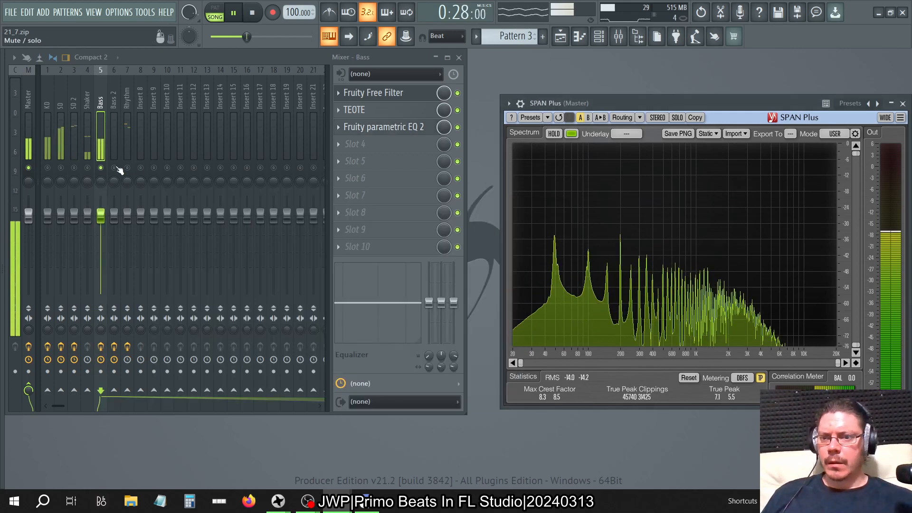
Solo the Bass 2 track and move song playback to bar 17 in the playlist.
{"action": "left_click", "coordinate": [561, 37]}
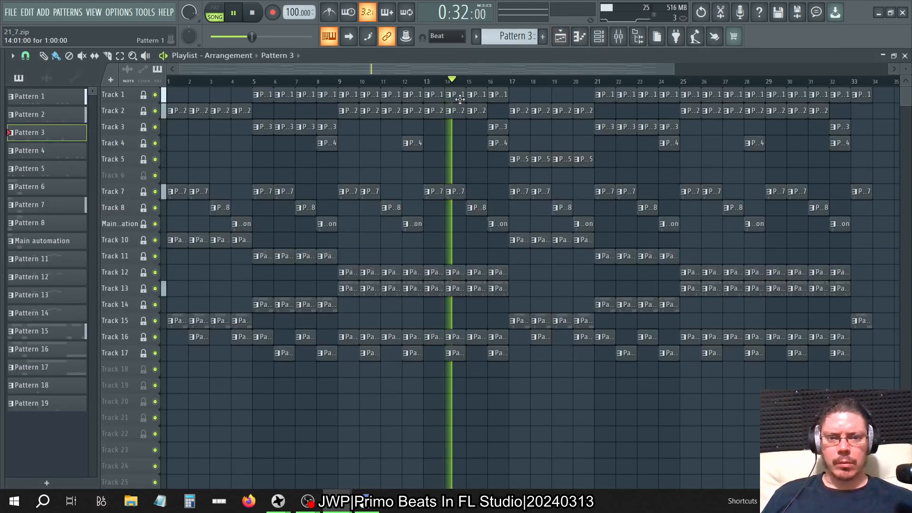
{"action": "left_click", "coordinate": [506, 82]}
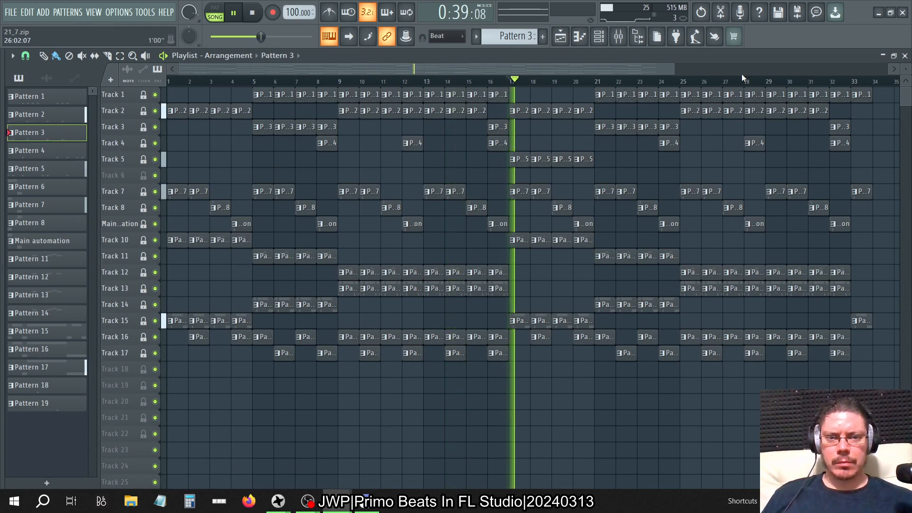
{"action": "left_click", "coordinate": [904, 56]}
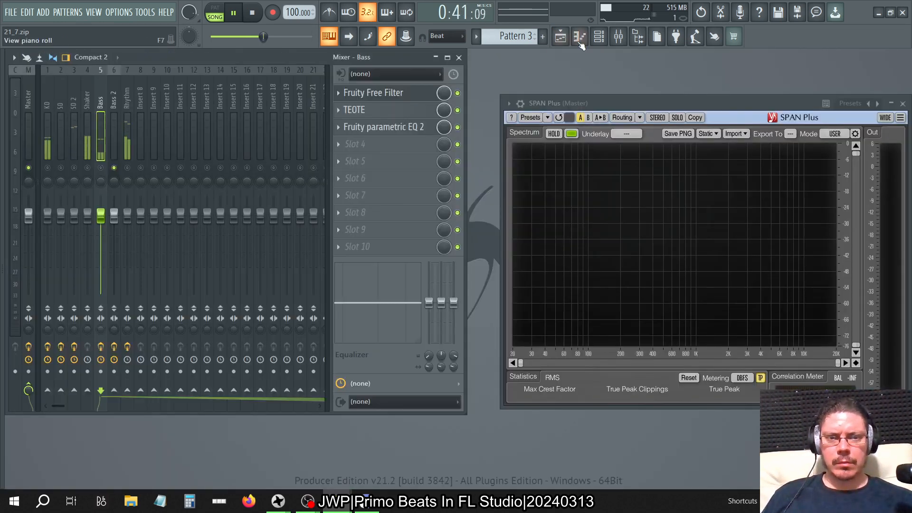
Check the bass channels' mixer routing in the channel rack and select the Bass 2 track.
{"action": "left_click", "coordinate": [609, 37]}
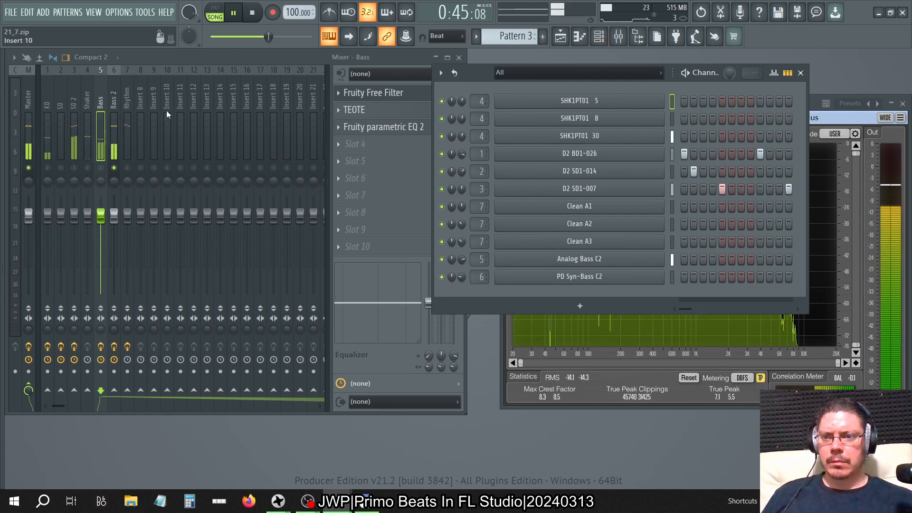
{"action": "left_click", "coordinate": [116, 111]}
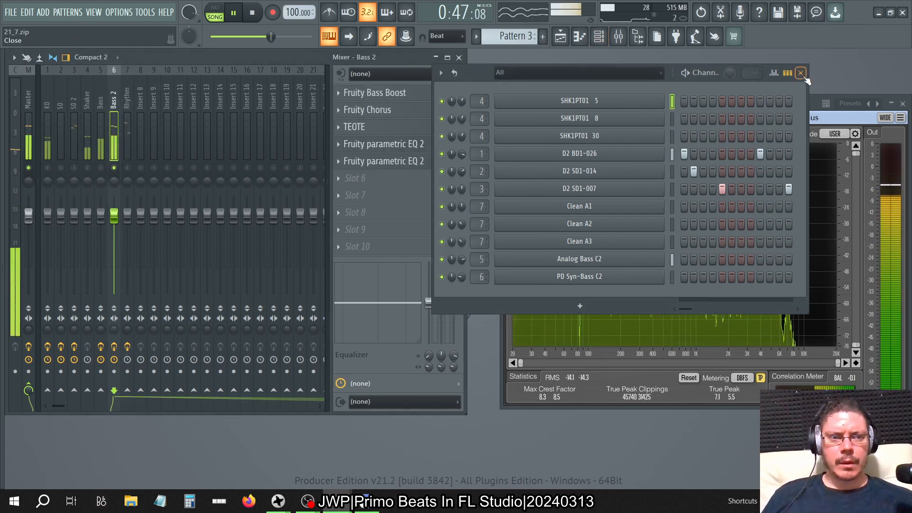
{"action": "left_click", "coordinate": [800, 72]}
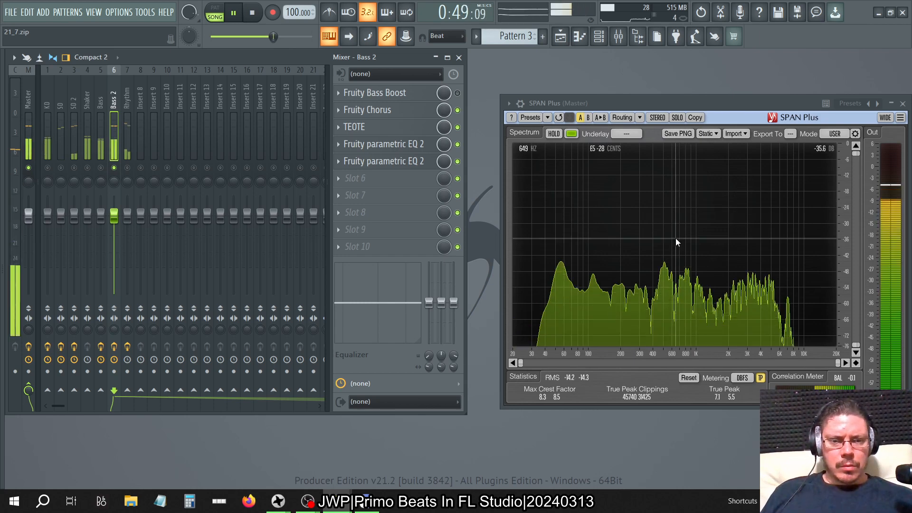
Open Bass 2's slot 5 parametric EQ and try lowering the band 4 level to its minimum.
{"action": "left_click", "coordinate": [388, 166]}
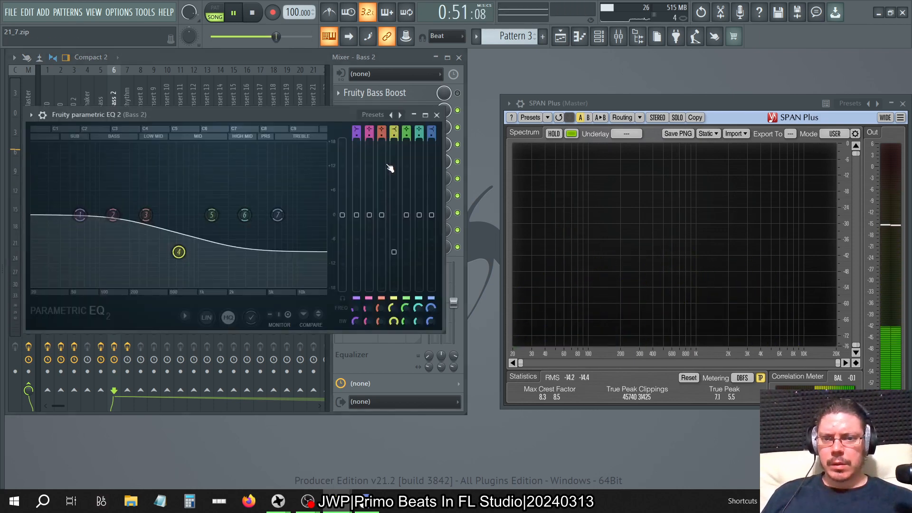
{"action": "left_click_drag", "start_coordinate": [400, 254], "coordinate": [394, 274]}
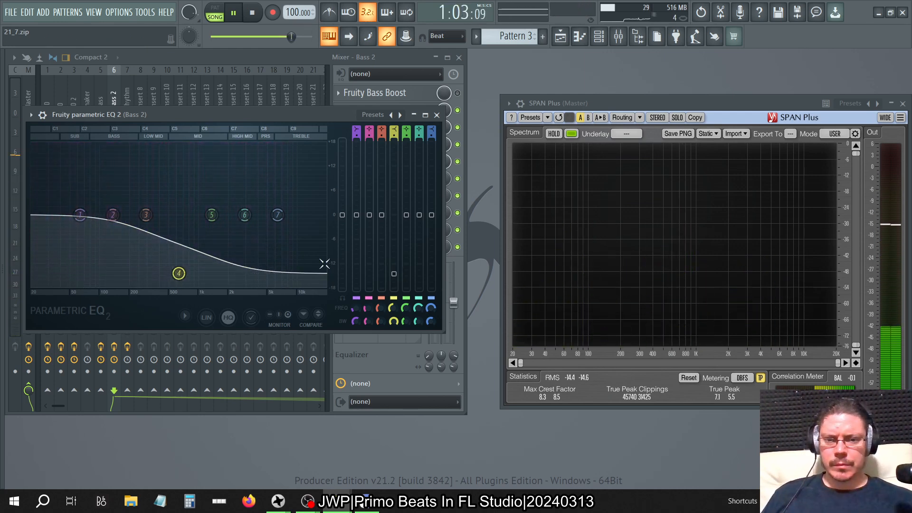
{"action": "left_click_drag", "start_coordinate": [406, 274], "coordinate": [393, 289]}
{"action": "right_click", "coordinate": [409, 284]}
{"action": "left_click", "coordinate": [422, 288]}
Undo the band 4 level changes in Bass 2's slot 5 parametric EQ.
{"action": "key", "text": "ctrl+z"}
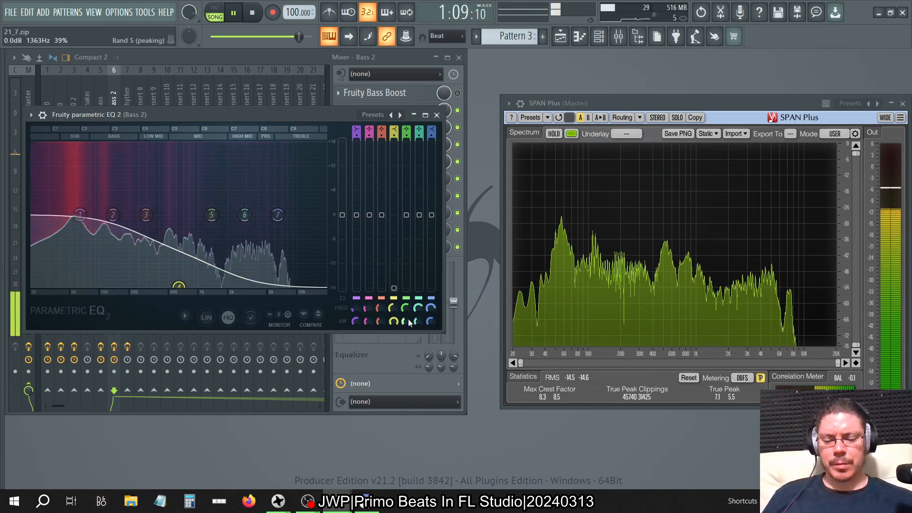
{"action": "key", "text": "ctrl+z"}
{"action": "key", "text": "ctrl+z"}
{"action": "key", "text": "ctrl+z"}
{"action": "key", "text": "ctrl+z"}
{"action": "key", "text": "ctrl+z"}
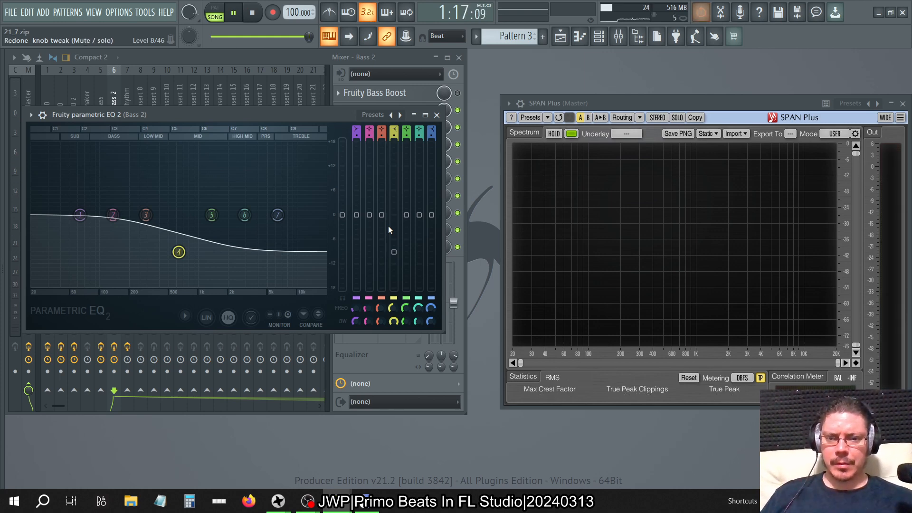
{"action": "key", "text": "ctrl+shift+z"}
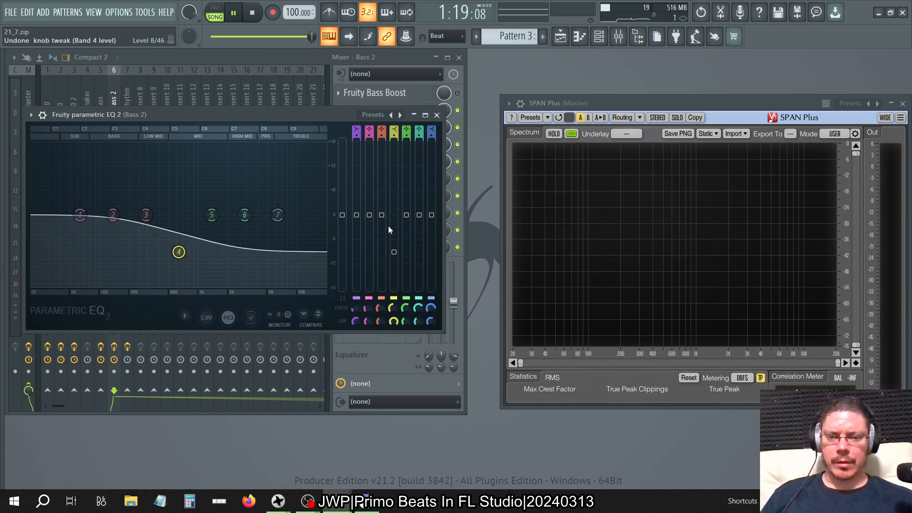
Lower the main level of Bass 2's slot 5 parametric EQ to about -4.3 dB and close the EQ.
{"action": "mouse_move", "coordinate": [342, 227]}
{"action": "left_mouse_down"}
{"action": "mouse_move", "coordinate": [342, 265]}
{"action": "mouse_move", "coordinate": [342, 244]}
{"action": "left_mouse_up"}
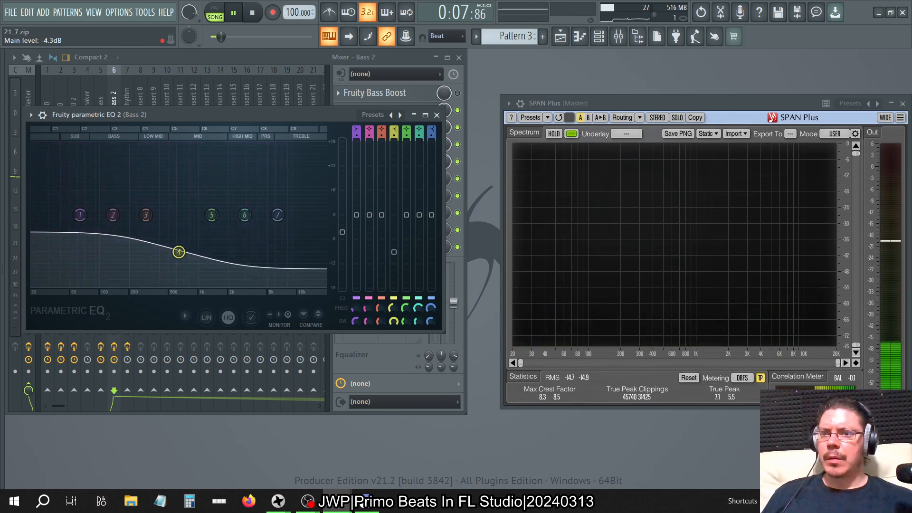
{"action": "left_click_drag", "start_coordinate": [342, 232], "coordinate": [341, 232]}
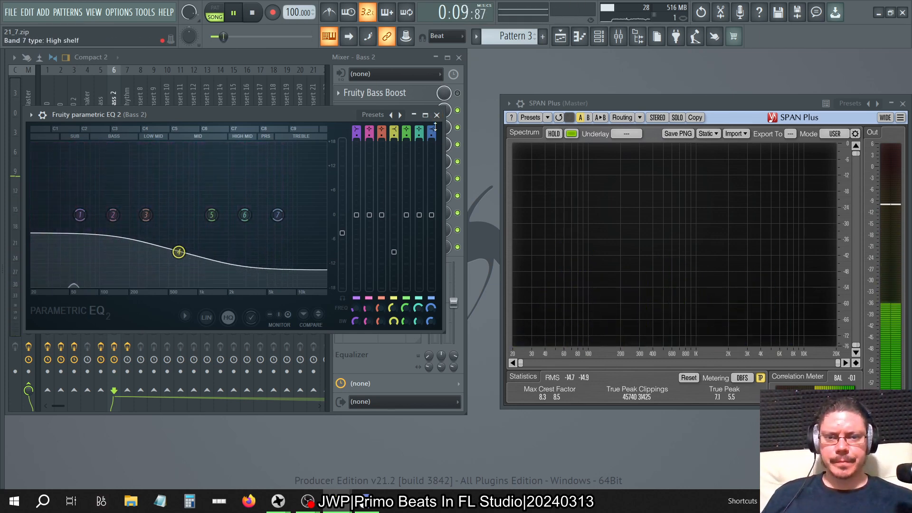
{"action": "left_click", "coordinate": [436, 114]}
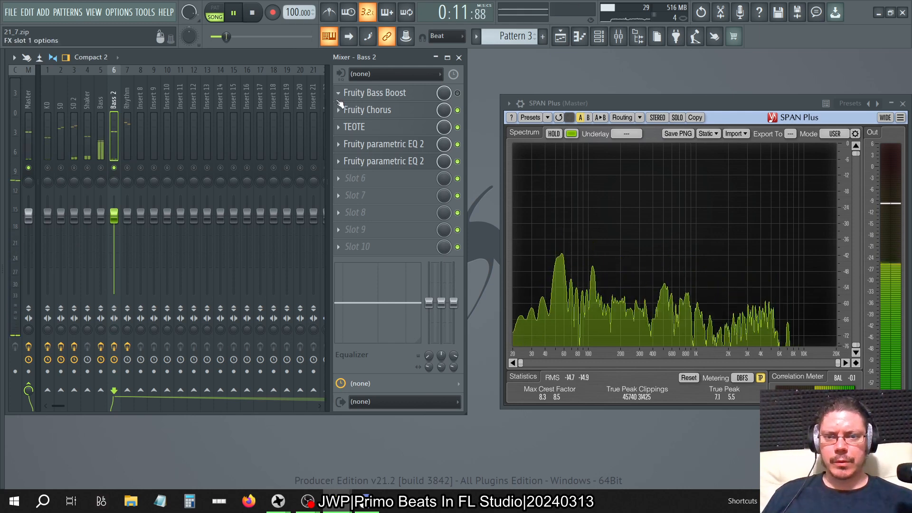
{"action": "left_click", "coordinate": [338, 95]}
{"action": "left_click", "coordinate": [343, 116]}
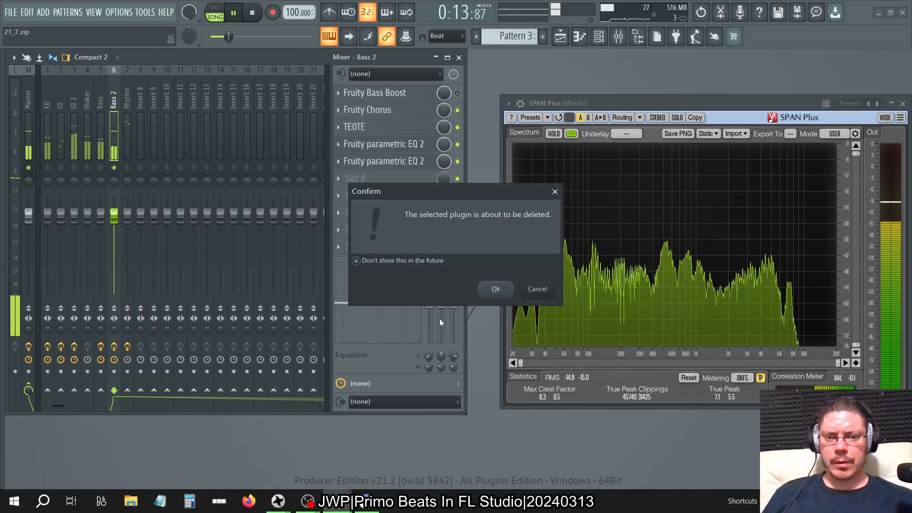
{"action": "left_click", "coordinate": [495, 288]}
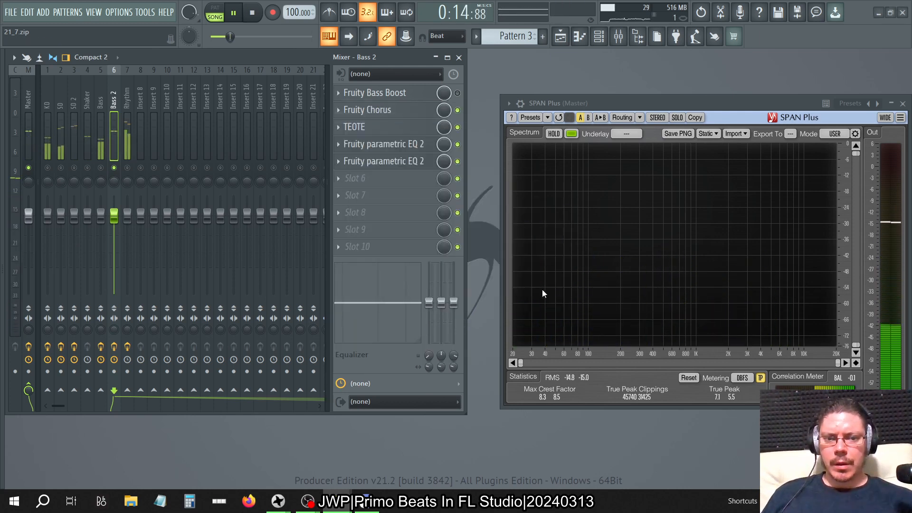
Inspect the frequency and amount settings of Bass 2's Fruity Bass Boost.
{"action": "left_click", "coordinate": [398, 107]}
{"action": "left_click", "coordinate": [394, 94]}
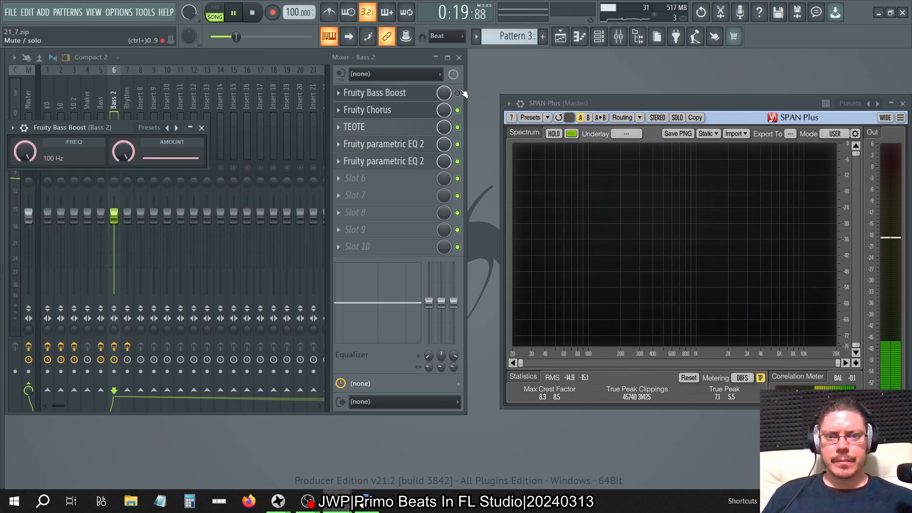
{"action": "left_click", "coordinate": [201, 128]}
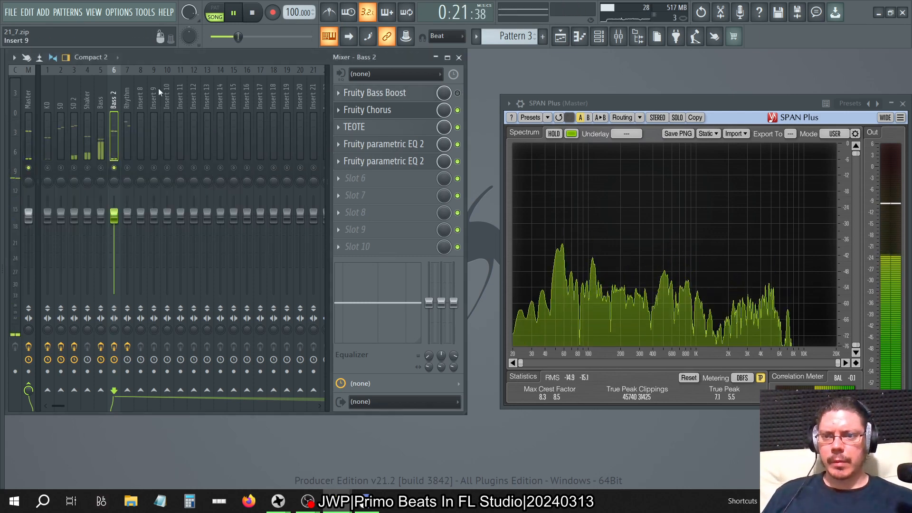
Unsolo the mixer tracks and set the main level of the Rhythm track's parametric EQ to 3.0 dB.
{"action": "left_click", "coordinate": [126, 97]}
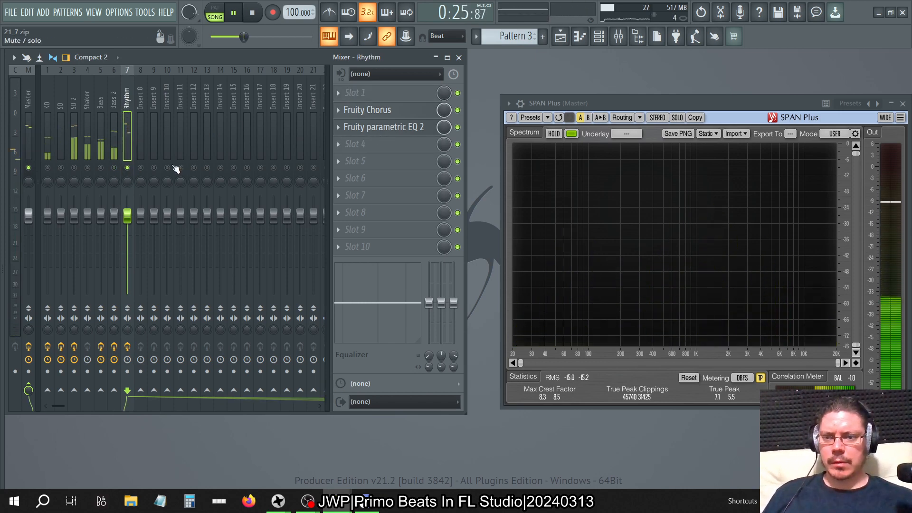
{"action": "right_click", "coordinate": [132, 168]}
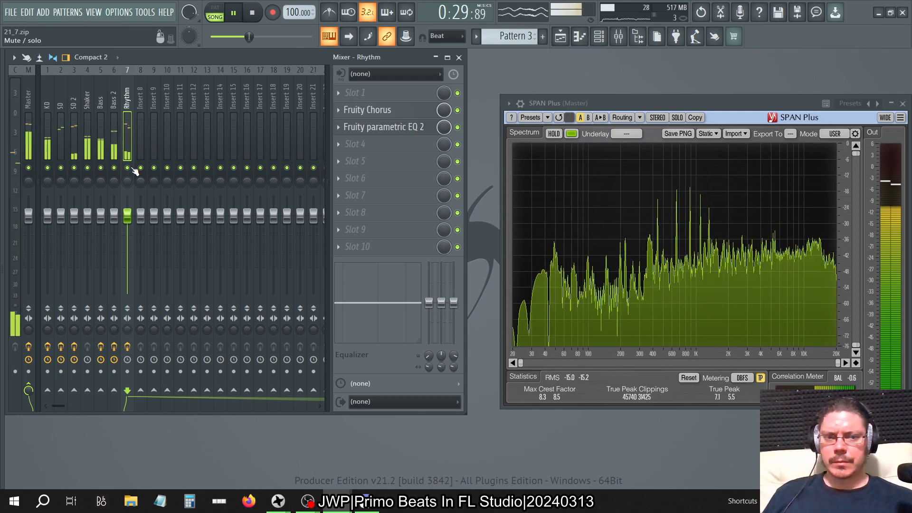
{"action": "left_click", "coordinate": [384, 128]}
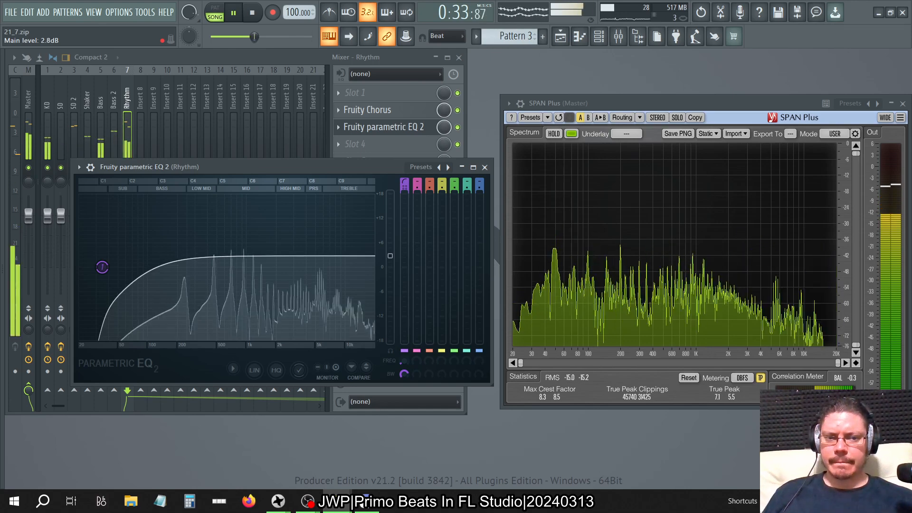
{"action": "mouse_move", "coordinate": [390, 254]}
{"action": "left_mouse_down"}
{"action": "mouse_move", "coordinate": [390, 242]}
{"action": "mouse_move", "coordinate": [390, 254]}
{"action": "left_mouse_up"}
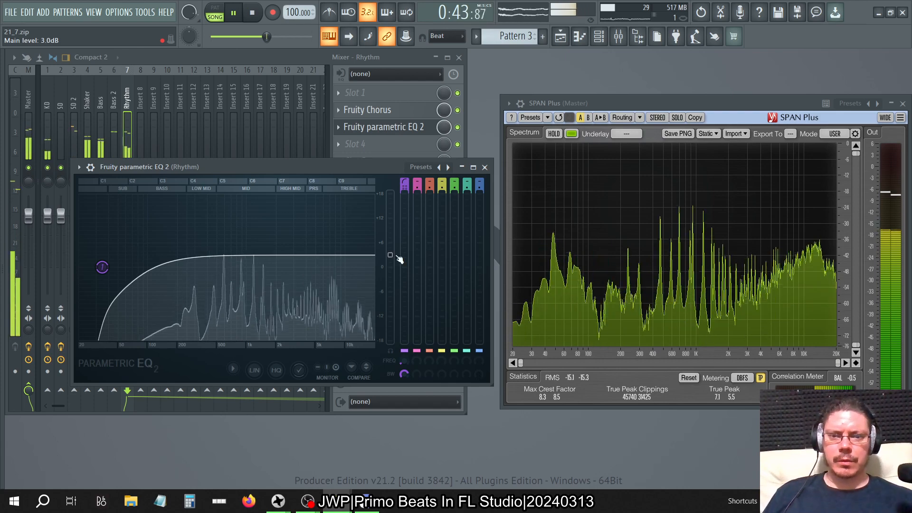
{"action": "left_click", "coordinate": [483, 167]}
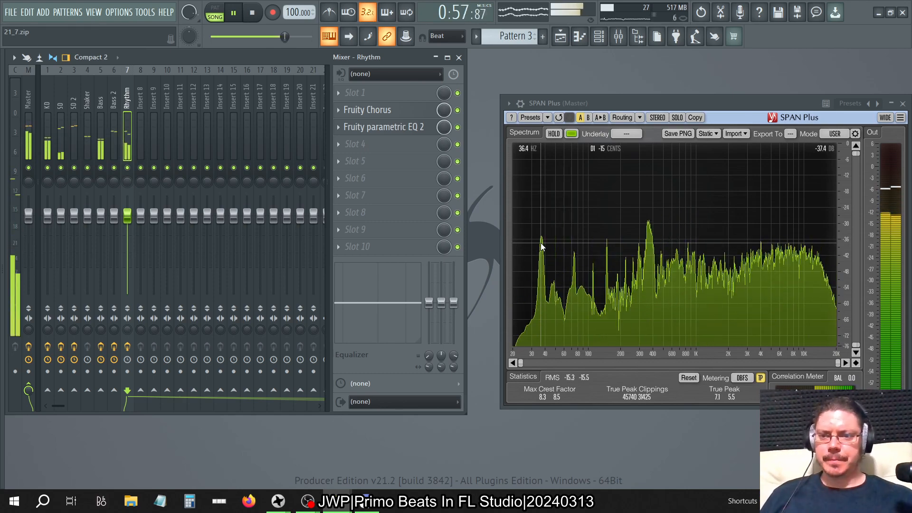
Raise the system volume to 100 and play a short section of the full mix to judge the balance.
{"action": "key", "text": "space"}
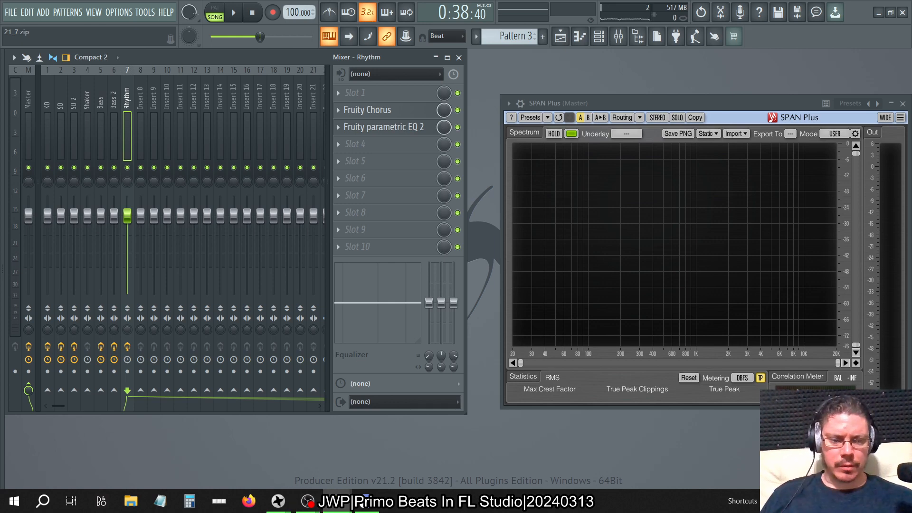
{"action": "key", "text": "XF86AudioRaiseVolume"}
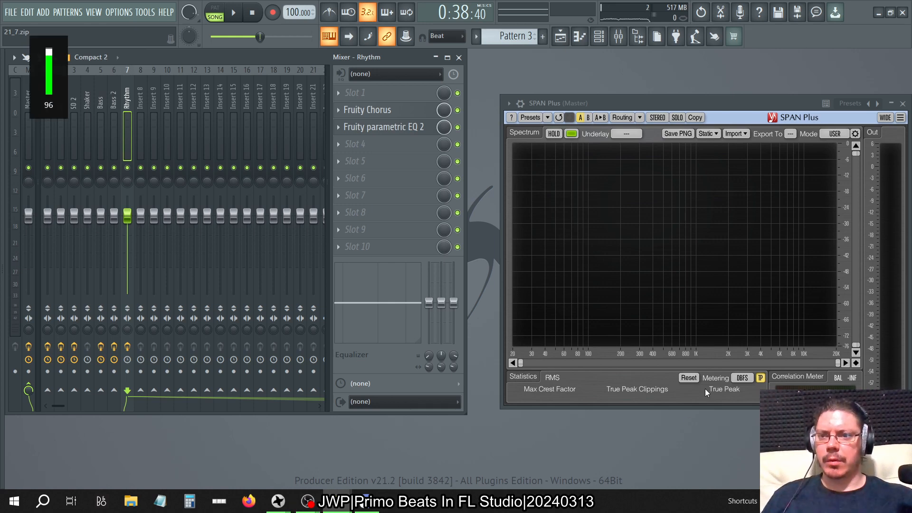
{"action": "key", "text": "space"}
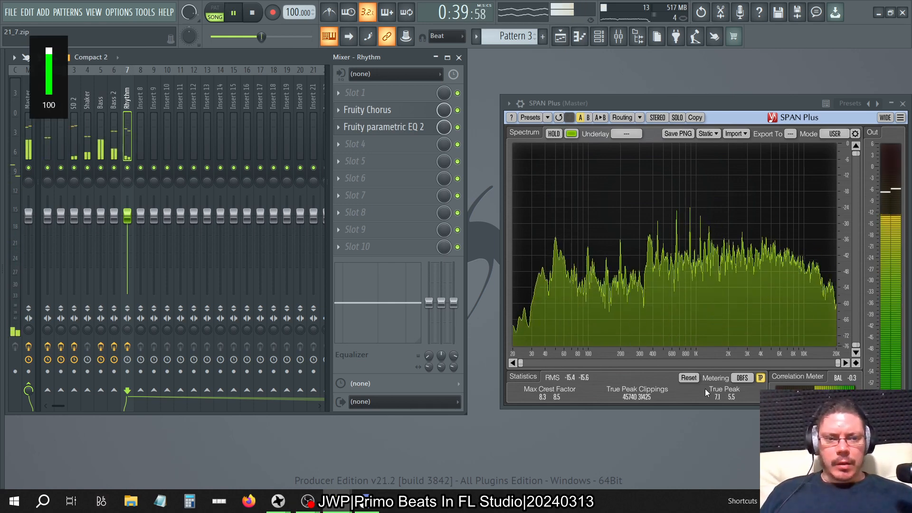
{"action": "key", "text": "space"}
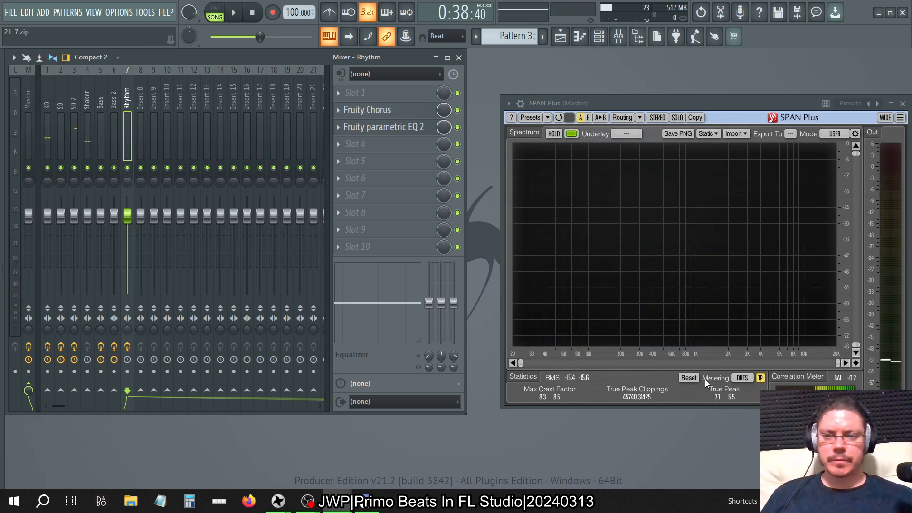
Add a Fruity Compressor to slot 7 of the Bass track and load its Bass preset.
{"action": "left_click", "coordinate": [87, 89]}
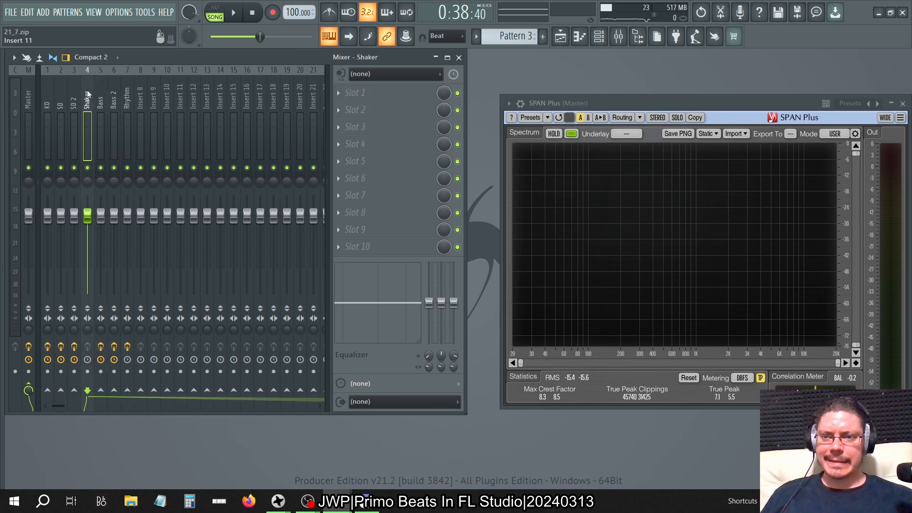
{"action": "left_click", "coordinate": [73, 91]}
{"action": "left_click", "coordinate": [47, 95]}
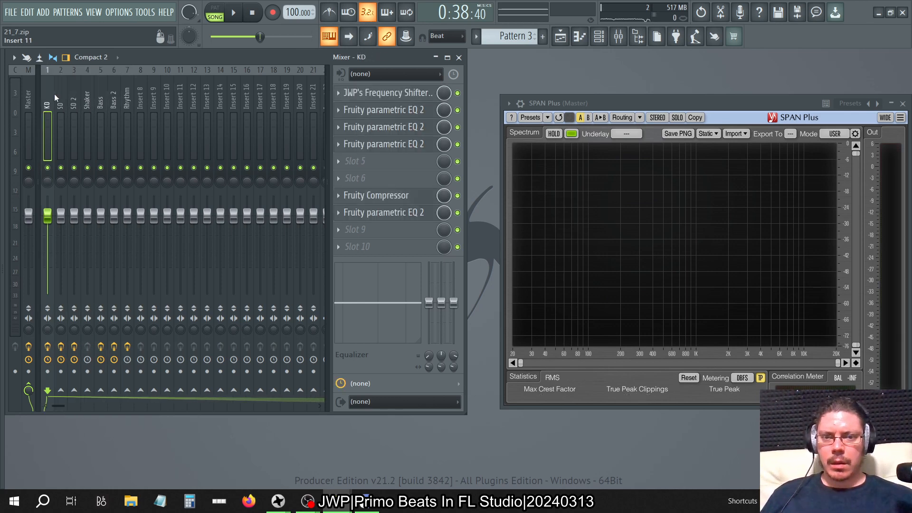
{"action": "left_click_drag", "start_coordinate": [54, 94], "coordinate": [102, 94]}
{"action": "left_click", "coordinate": [338, 195]}
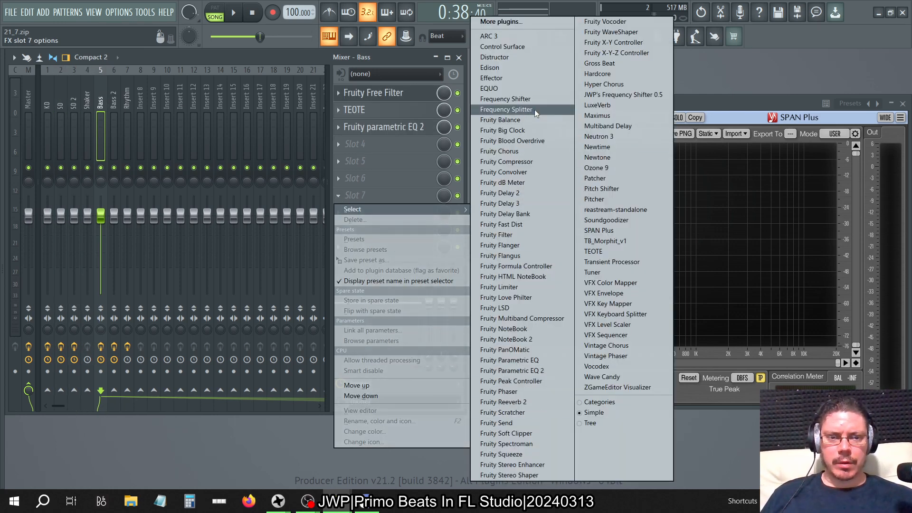
{"action": "left_click", "coordinate": [541, 162]}
{"action": "left_click", "coordinate": [310, 131]}
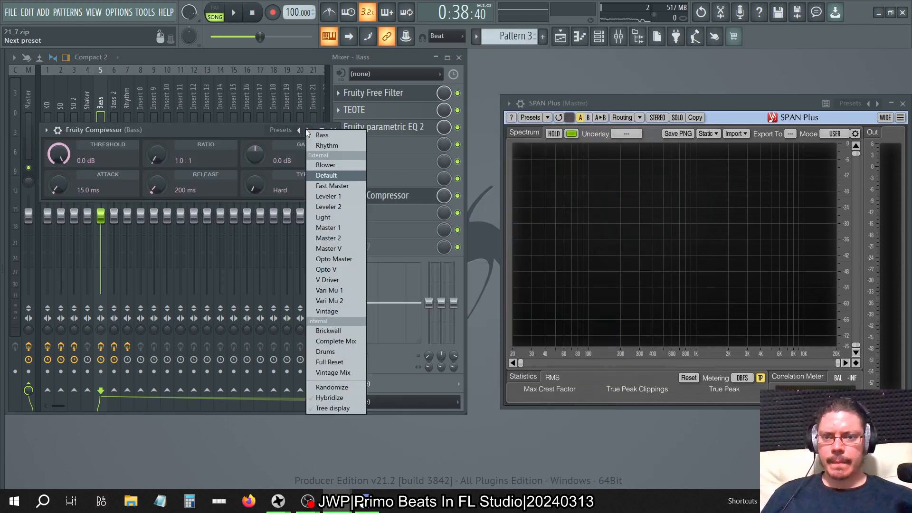
{"action": "left_click", "coordinate": [325, 136]}
{"action": "left_click", "coordinate": [333, 130]}
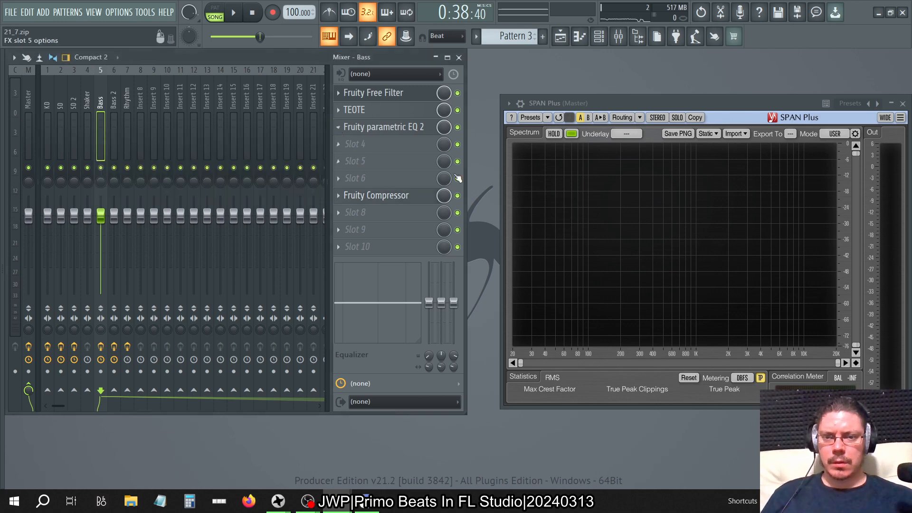
Solo the Bass track during playback and bypass its Fruity Compressor to compare the sound.
{"action": "key", "text": "space"}
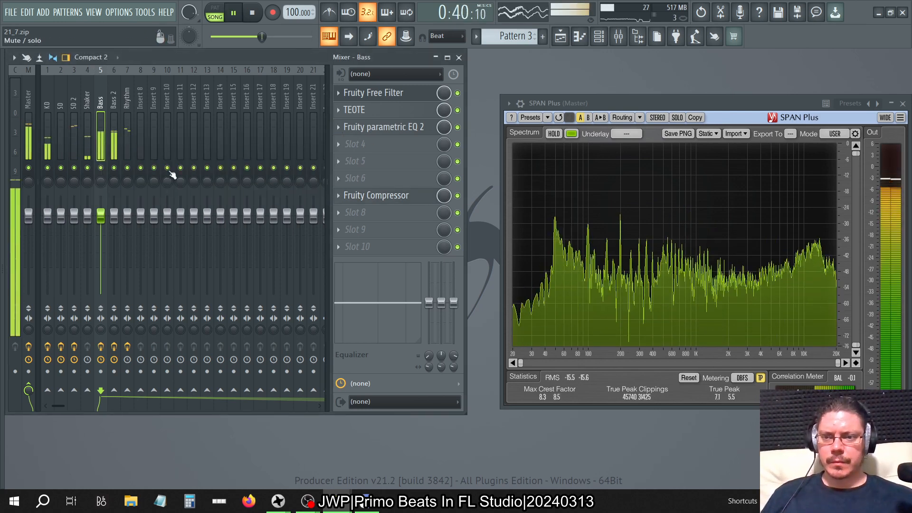
{"action": "right_click", "coordinate": [101, 168]}
{"action": "left_click", "coordinate": [458, 195]}
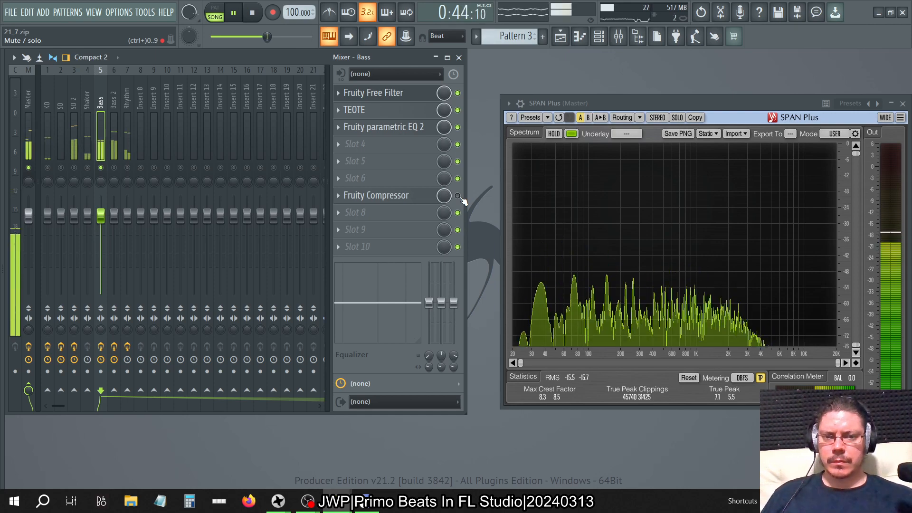
Add a Fruity Parametric EQ 2 to the Bass track, move it to slot 7 below the compressor and disable it.
{"action": "left_click", "coordinate": [339, 143]}
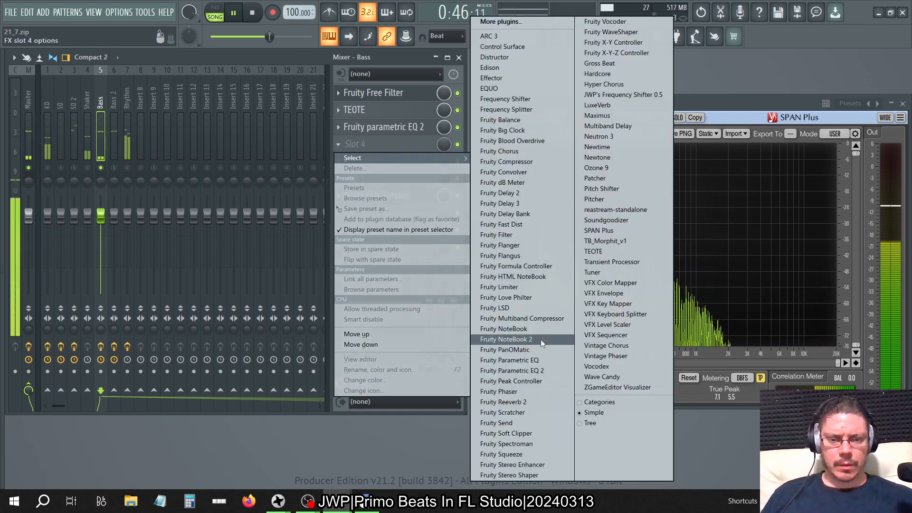
{"action": "left_click", "coordinate": [530, 372]}
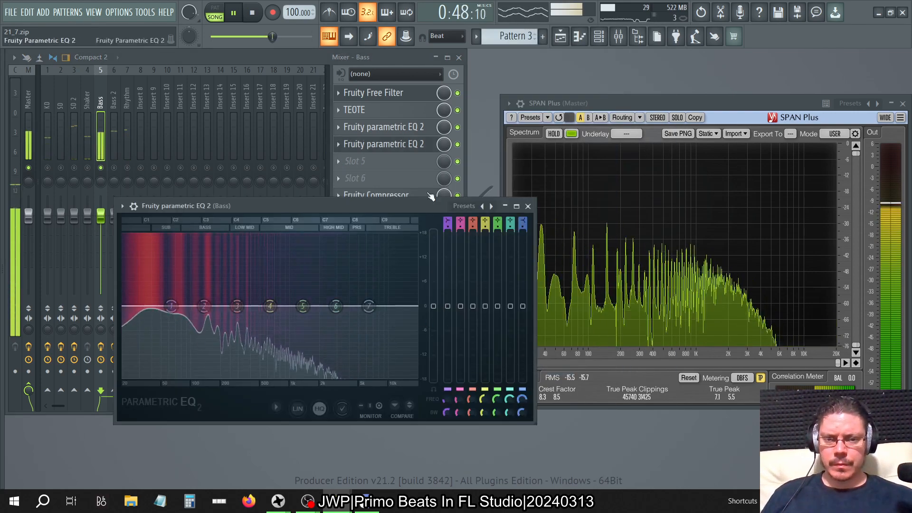
{"action": "left_click", "coordinate": [410, 135]}
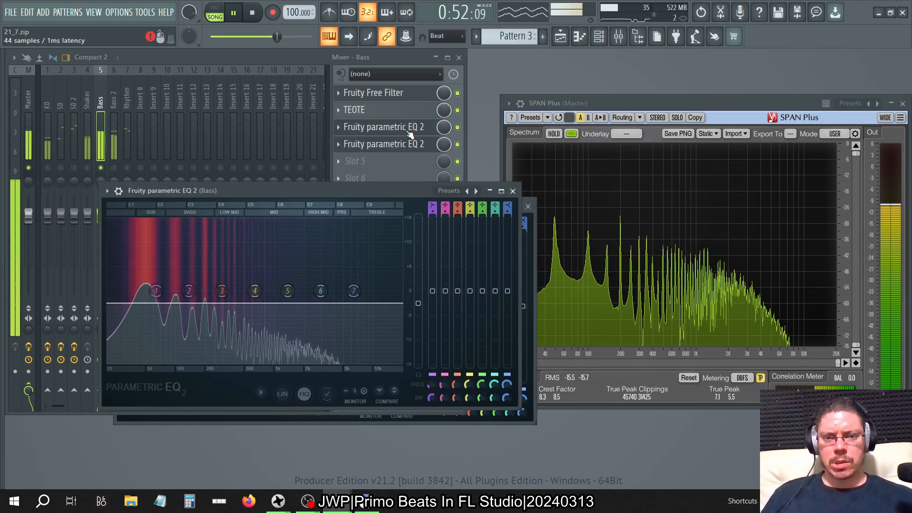
{"action": "left_click", "coordinate": [512, 191]}
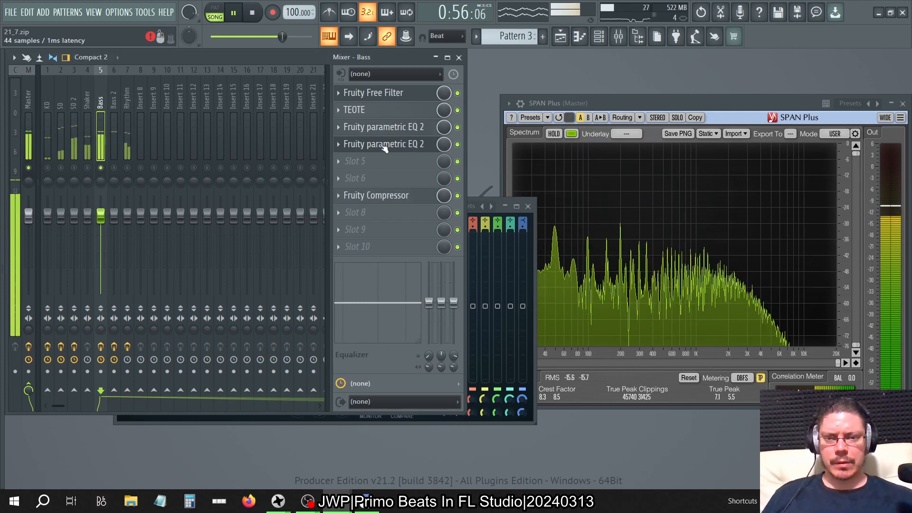
{"action": "left_click_drag", "start_coordinate": [384, 147], "coordinate": [384, 199]}
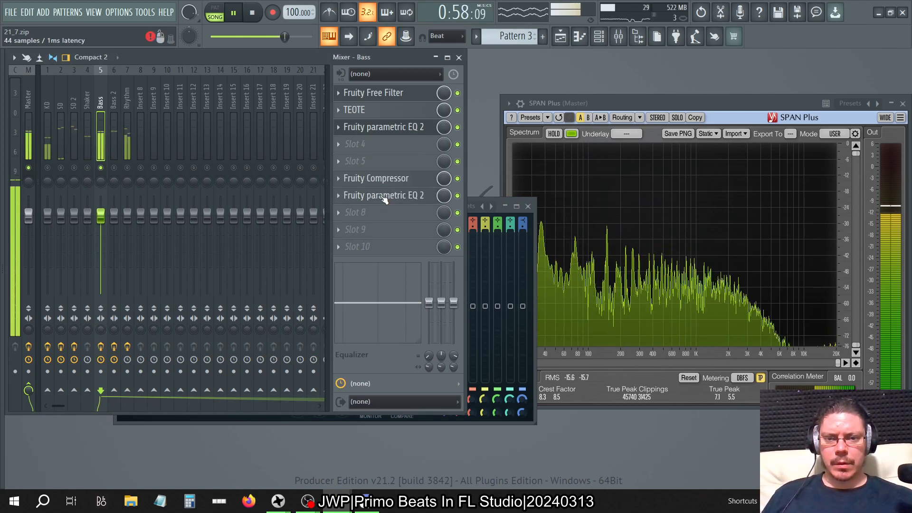
{"action": "left_click", "coordinate": [457, 196]}
Examine the soloed Bass signal in its new parametric EQ and SPAN Plus, and check its channel in the channel rack.
{"action": "left_click", "coordinate": [408, 131]}
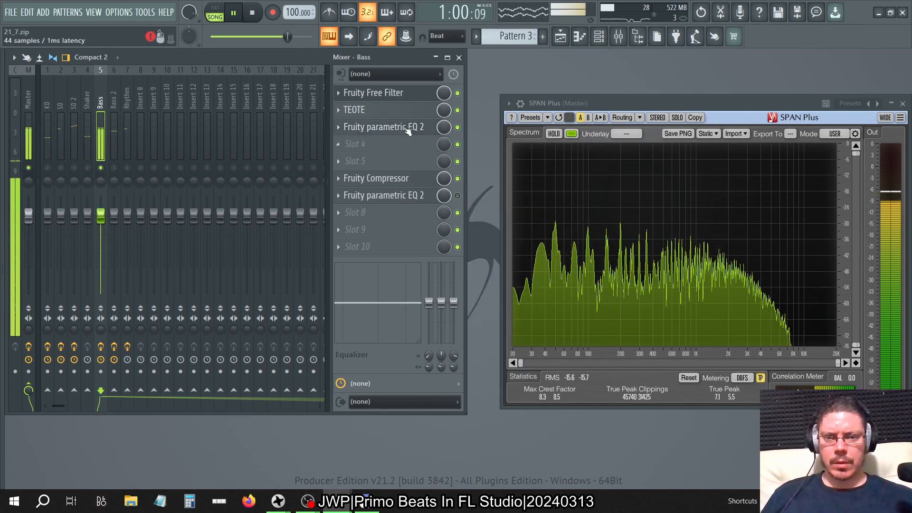
{"action": "left_click", "coordinate": [408, 131]}
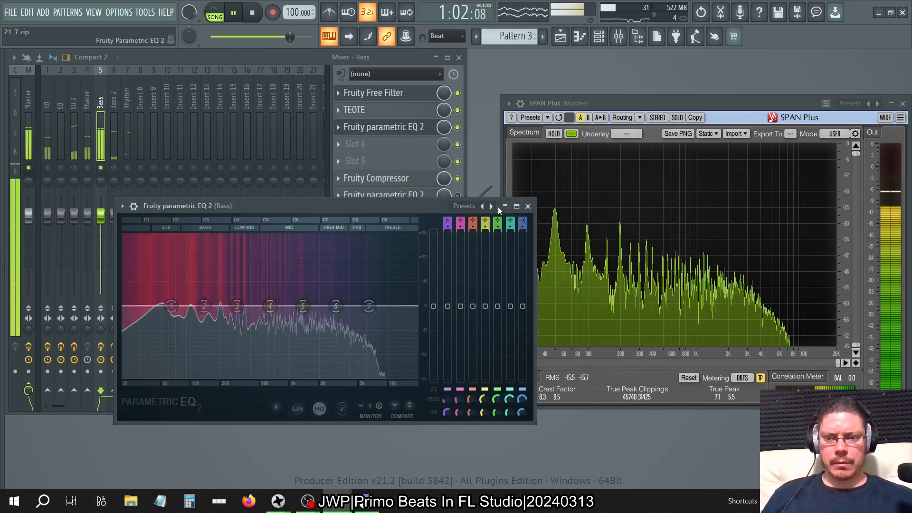
{"action": "left_click", "coordinate": [636, 108]}
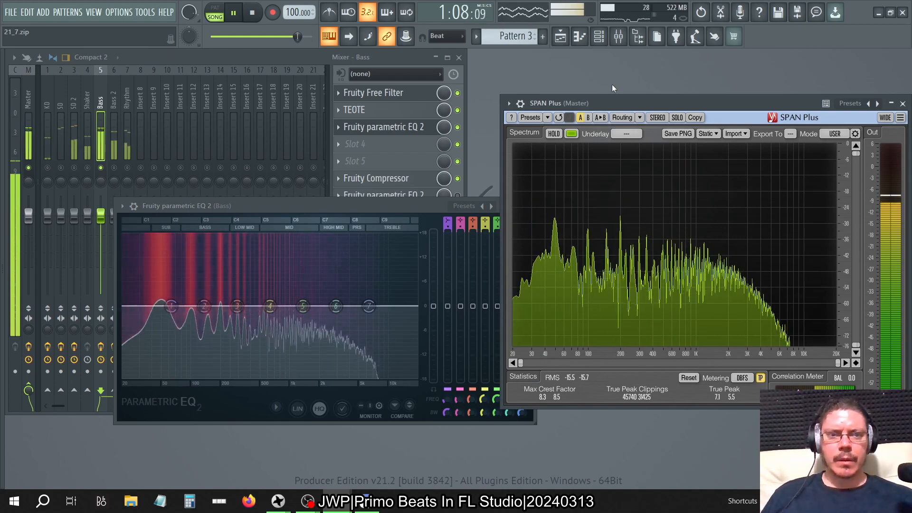
{"action": "left_click", "coordinate": [598, 36]}
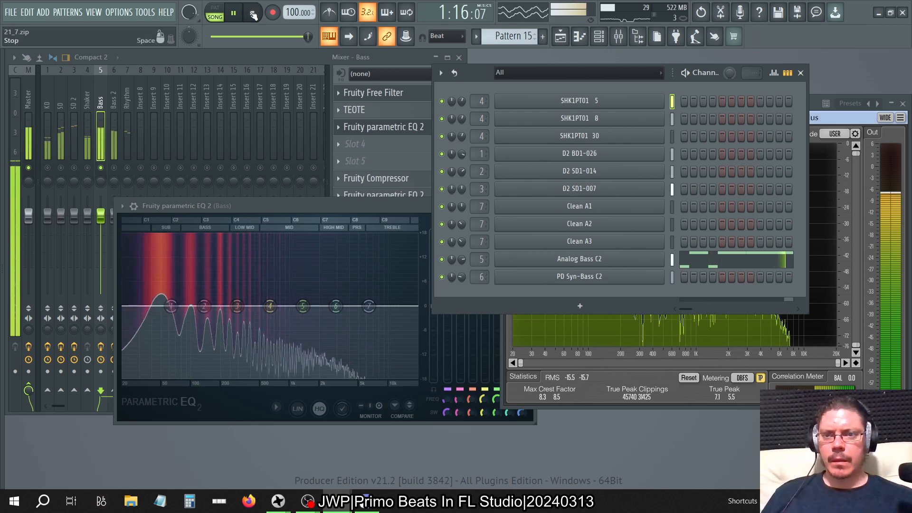
Stop playback and load Patcher into slot 4 of the Bass track.
{"action": "left_click", "coordinate": [252, 12]}
{"action": "left_click", "coordinate": [370, 126]}
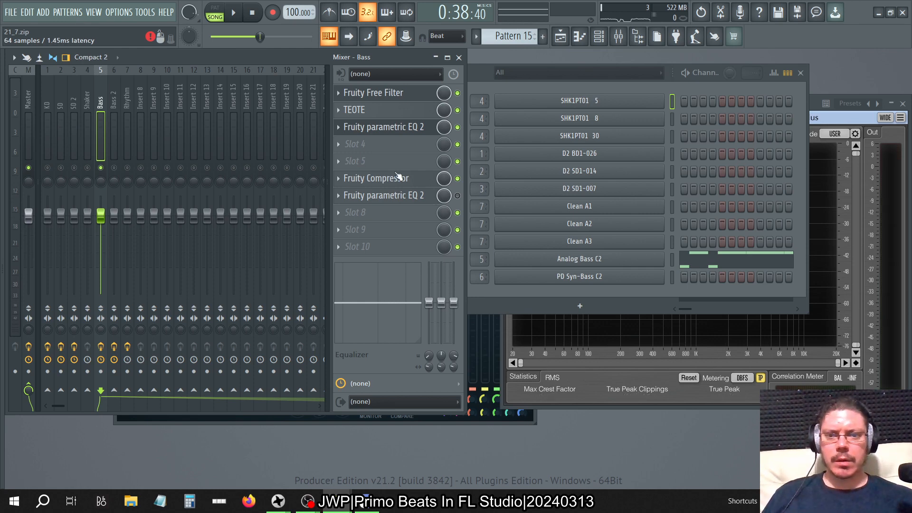
{"action": "left_click", "coordinate": [341, 145]}
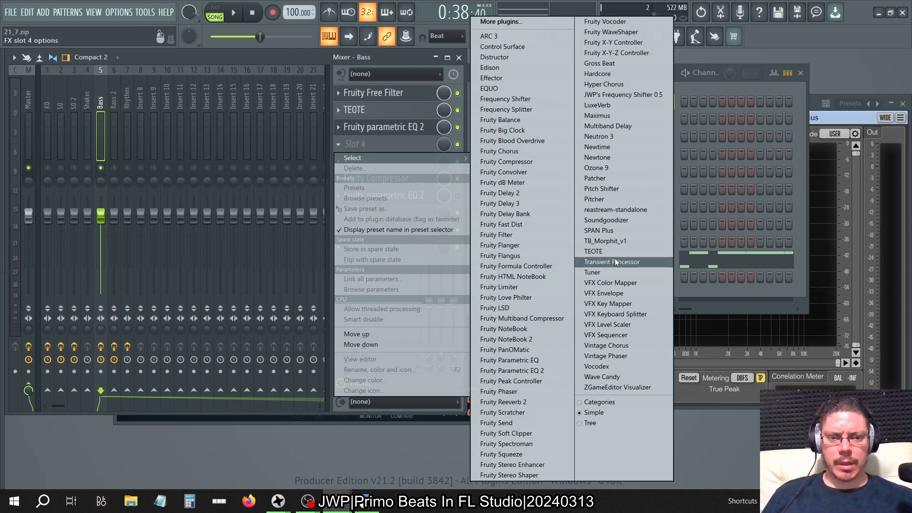
{"action": "left_click", "coordinate": [597, 179]}
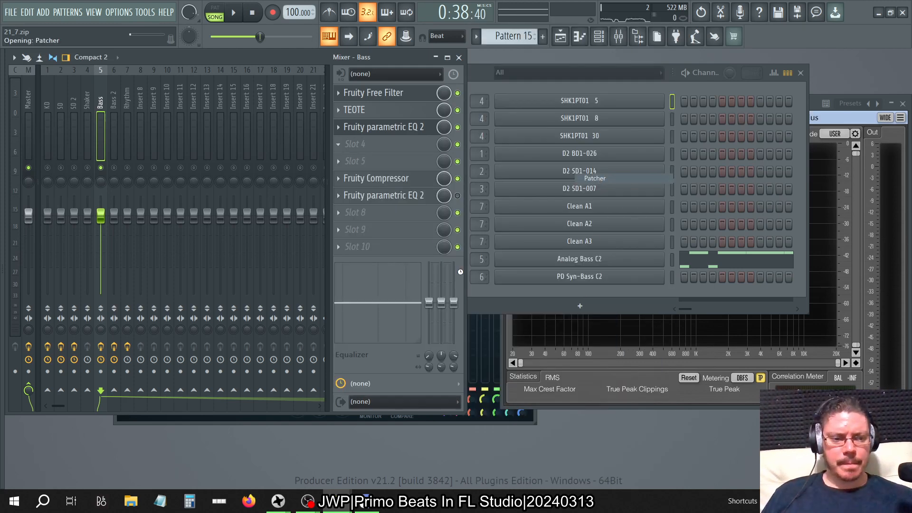
Load the MIDI EQ preset in the Bass track's Patcher and insert a MIDI Out channel below Analog Bass C2.
{"action": "right_click", "coordinate": [317, 100]}
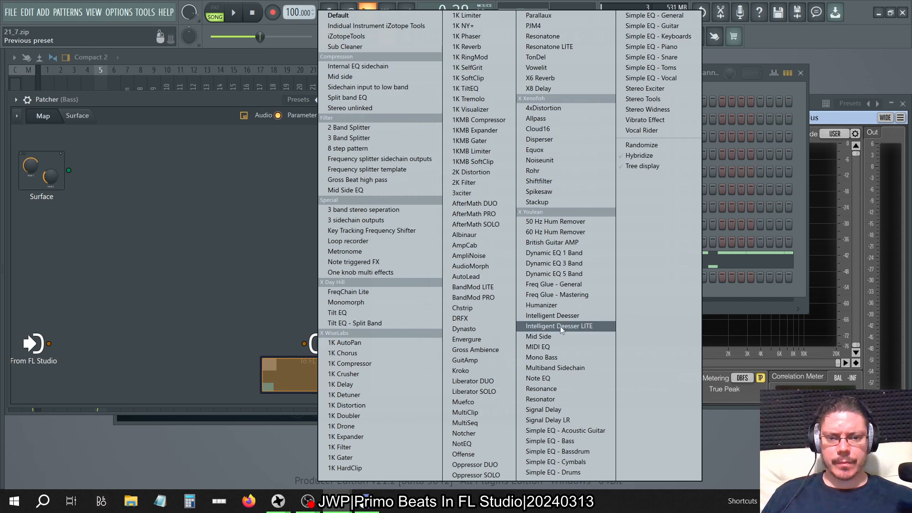
{"action": "left_click", "coordinate": [554, 347]}
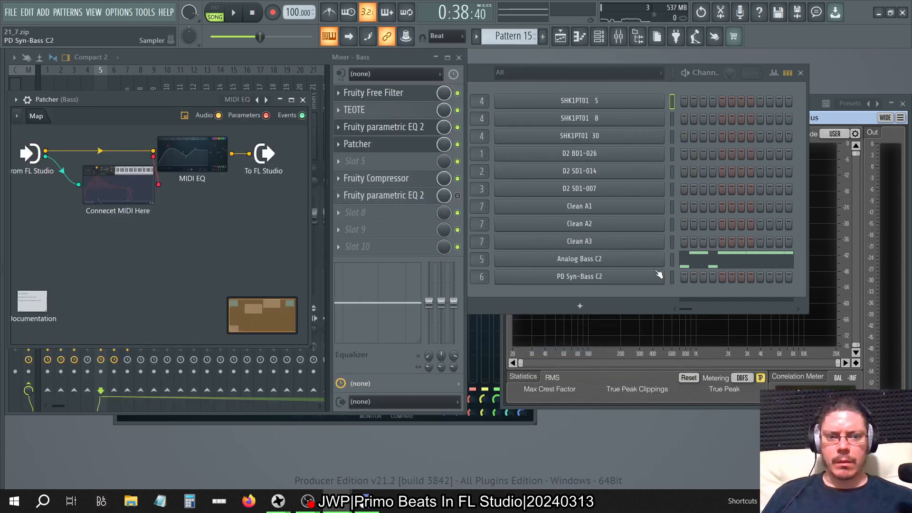
{"action": "right_click", "coordinate": [626, 275]}
{"action": "mouse_move", "coordinate": [690, 360]}
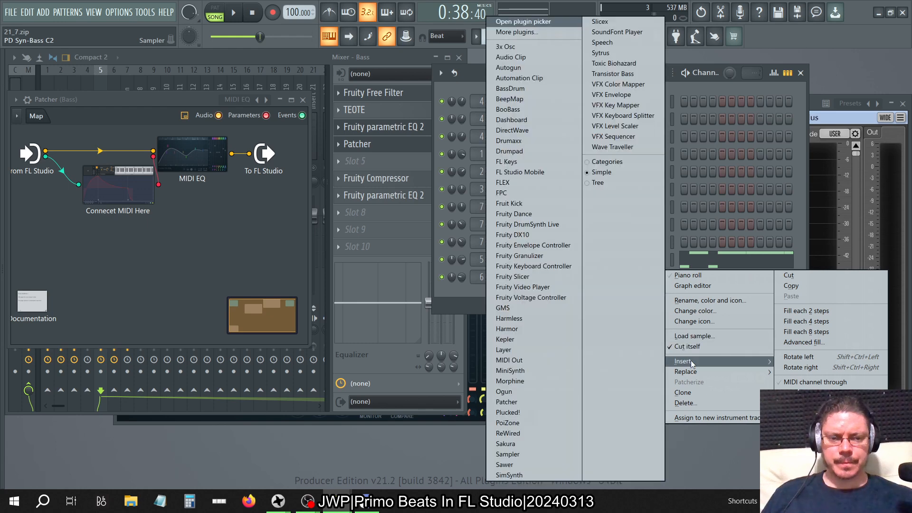
{"action": "left_click", "coordinate": [566, 360]}
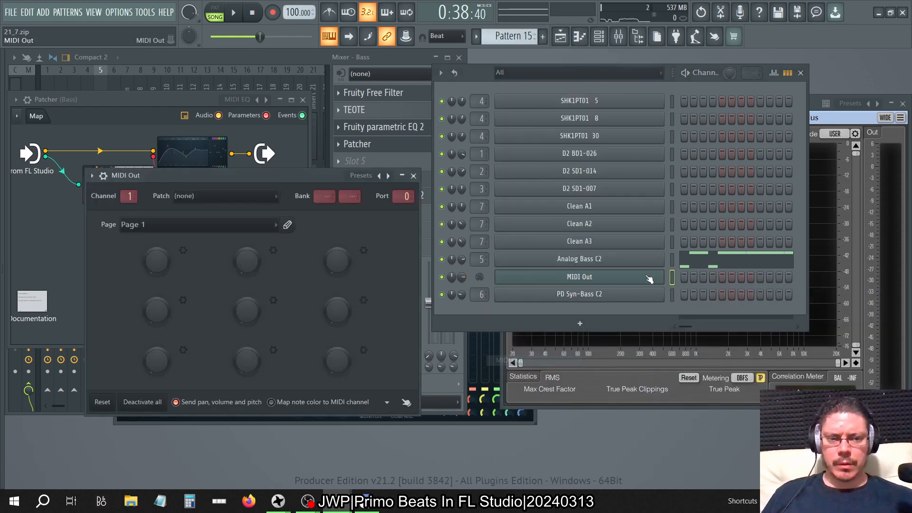
{"action": "left_click", "coordinate": [414, 175]}
Check the Analog Bass C2 channel's settings and notes, and copy its Pattern 15 notes to the MIDI Out channel.
{"action": "left_click", "coordinate": [629, 264]}
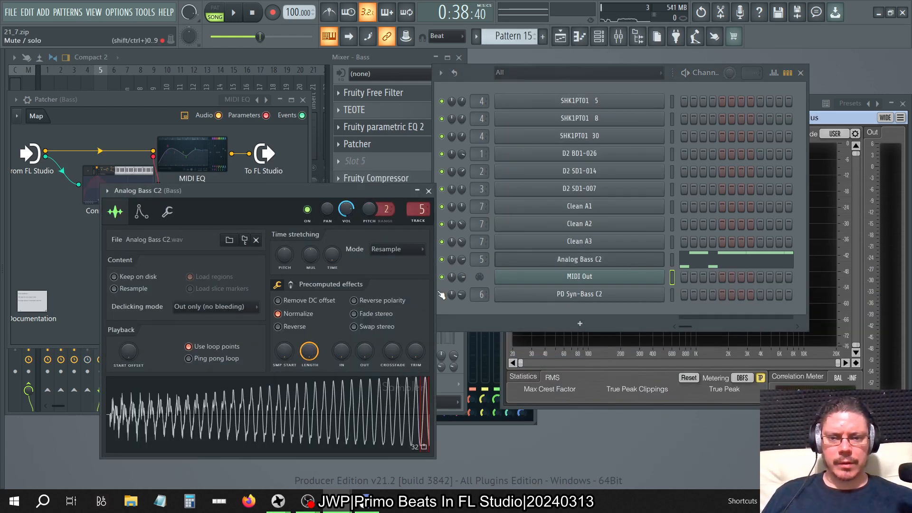
{"action": "left_click", "coordinate": [732, 258]}
{"action": "scroll", "coordinate": [482, 218], "scroll_direction": "up", "scroll_amount": 3}
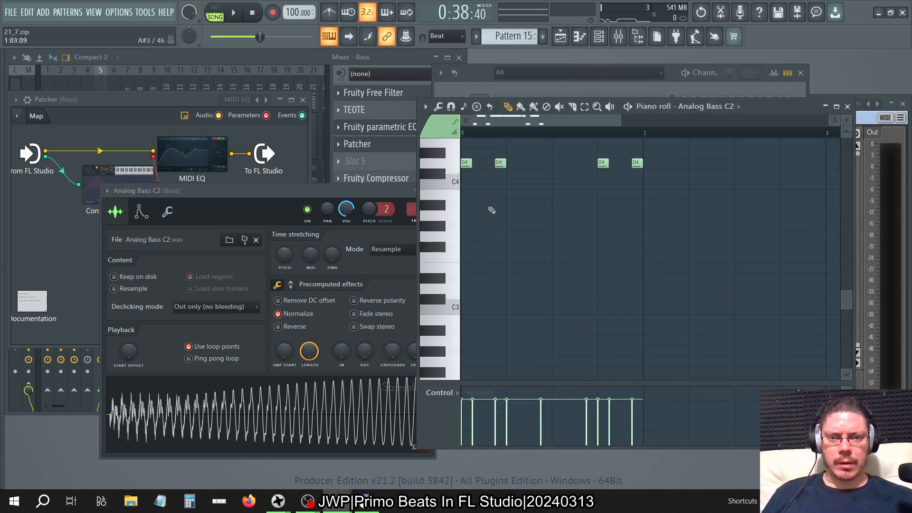
{"action": "left_click", "coordinate": [846, 106]}
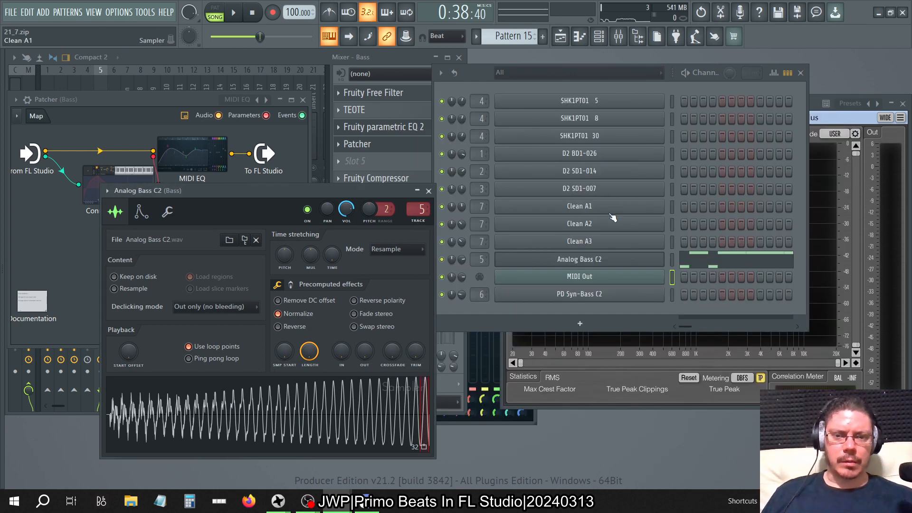
{"action": "left_click", "coordinate": [428, 190]}
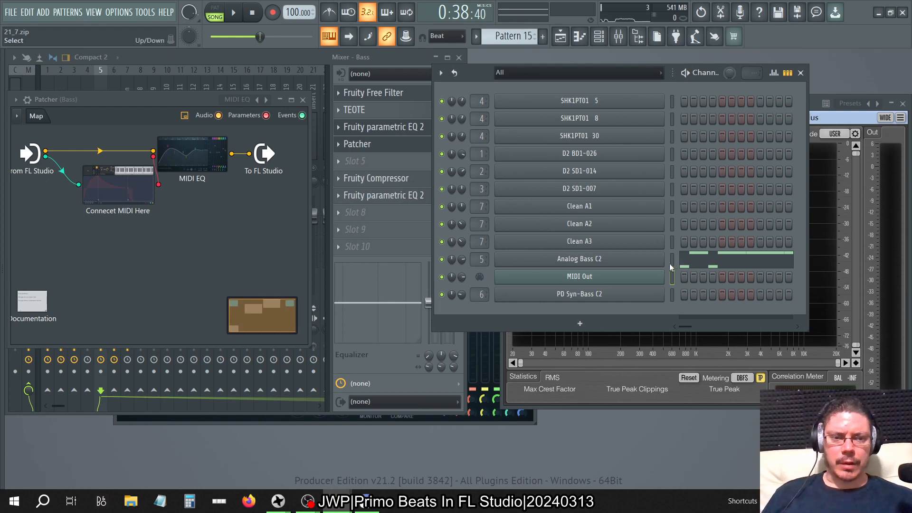
{"action": "left_click", "coordinate": [672, 278]}
{"action": "key", "text": "ctrl+v"}
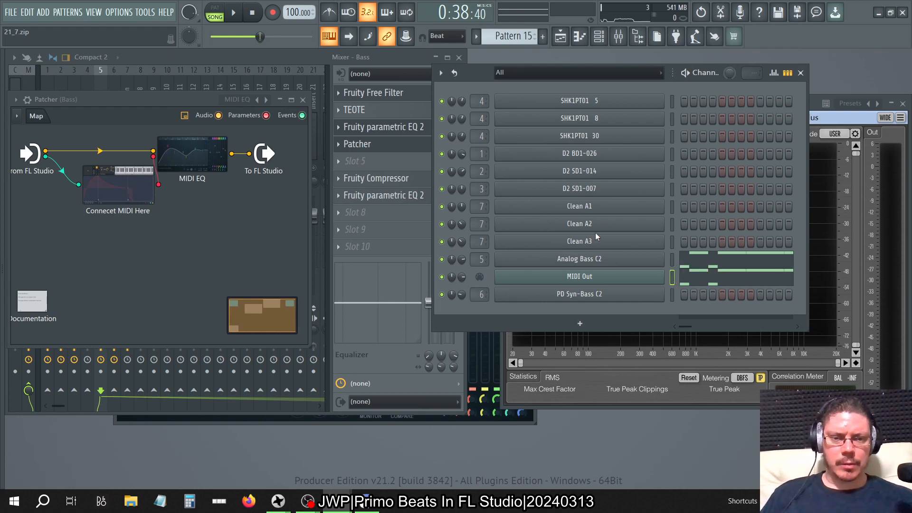
Copy the Analog Bass C2 notes to the MIDI Out channel in Patterns 16 and 17.
{"action": "key", "text": "KP_Add"}
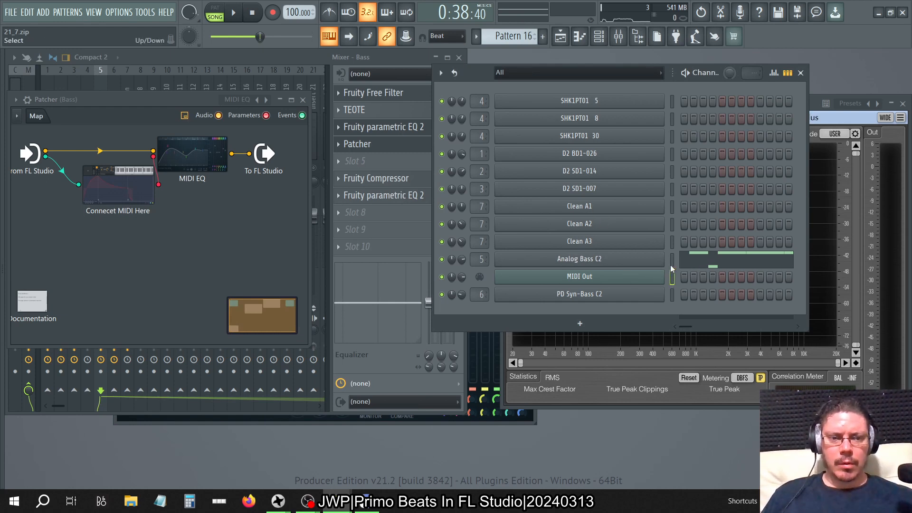
{"action": "left_click", "coordinate": [671, 277]}
{"action": "key", "text": "ctrl+v"}
{"action": "key", "text": "KP_Add"}
{"action": "key", "text": "KP_Add"}
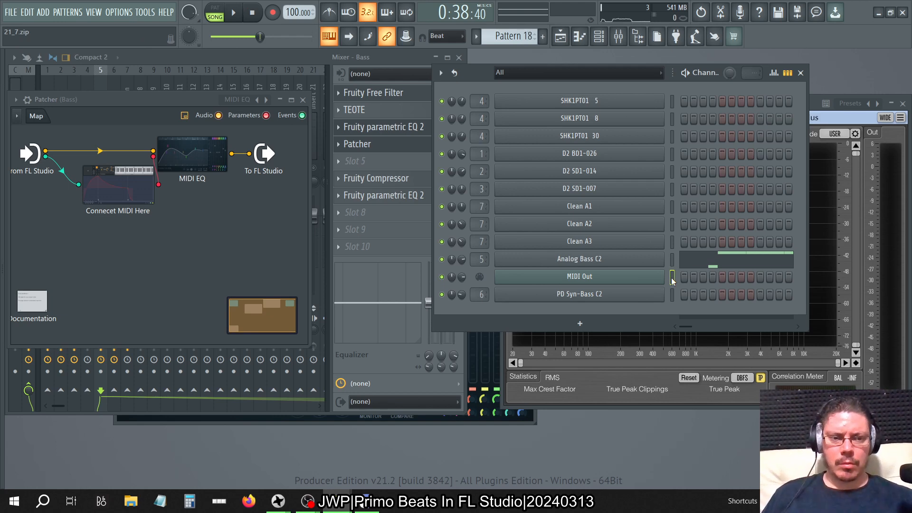
{"action": "key", "text": "KP_Subtract"}
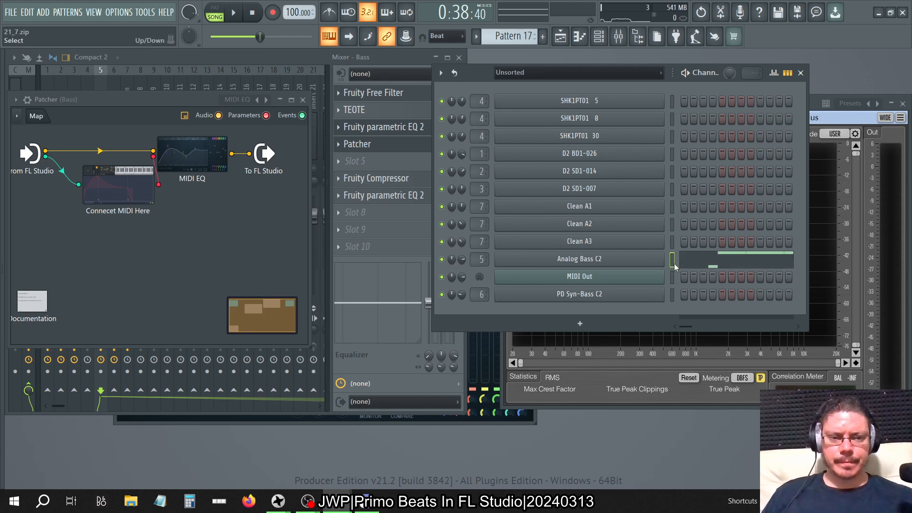
{"action": "left_click", "coordinate": [673, 277]}
Look through the other patterns for Analog Bass C2 notes still missing from the MIDI Out channel.
{"action": "key", "text": "KP_Subtract"}
{"action": "key", "text": "KP_Subtract"}
{"action": "key", "text": "KP_Subtract"}
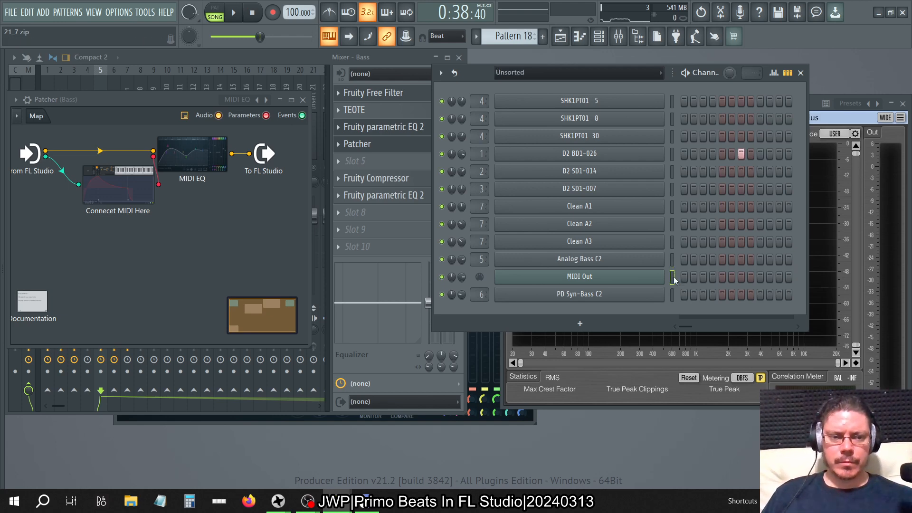
{"action": "key", "text": "KP_Add"}
{"action": "key", "text": "KP_Add"}
{"action": "key", "text": "KP_Add"}
{"action": "key", "text": "KP_Add"}
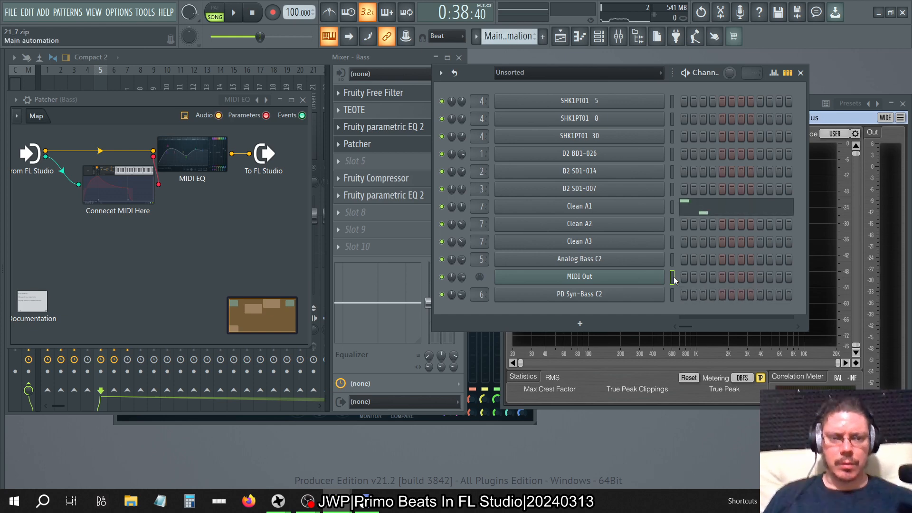
{"action": "key", "text": "KP_Add"}
{"action": "key", "text": "KP_Add"}
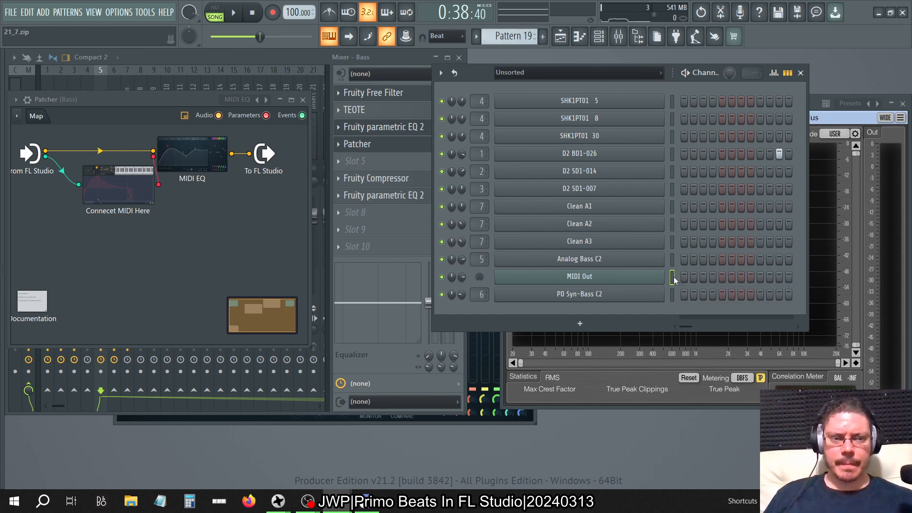
{"action": "key", "text": "KP_Subtract"}
{"action": "key", "text": "KP_Subtract"}
{"action": "key", "text": "KP_Subtract"}
{"action": "key", "text": "KP_Subtract"}
{"action": "key", "text": "KP_Subtract"}
{"action": "key", "text": "KP_Subtract"}
{"action": "key", "text": "KP_Subtract"}
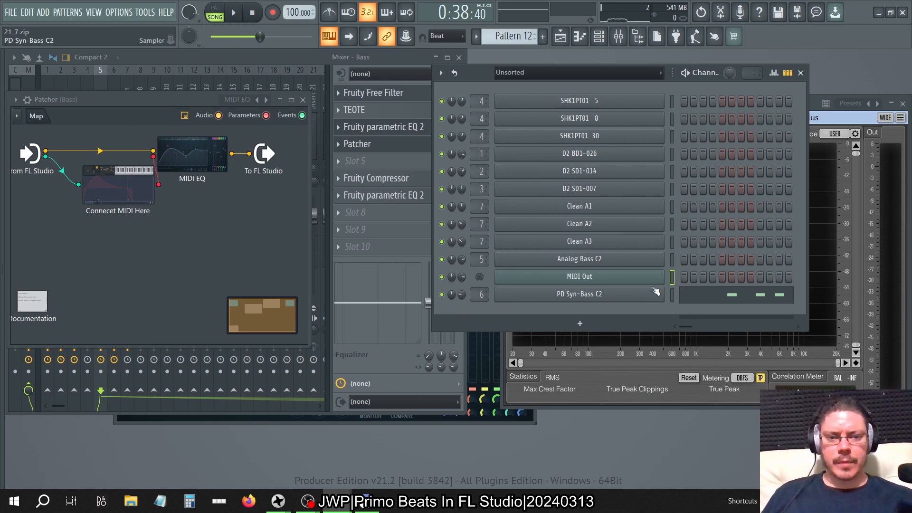
During playback, set band 1 of Patcher's MIDI EQ to a high-pass filter and reset its bandwidth.
{"action": "left_click", "coordinate": [192, 157]}
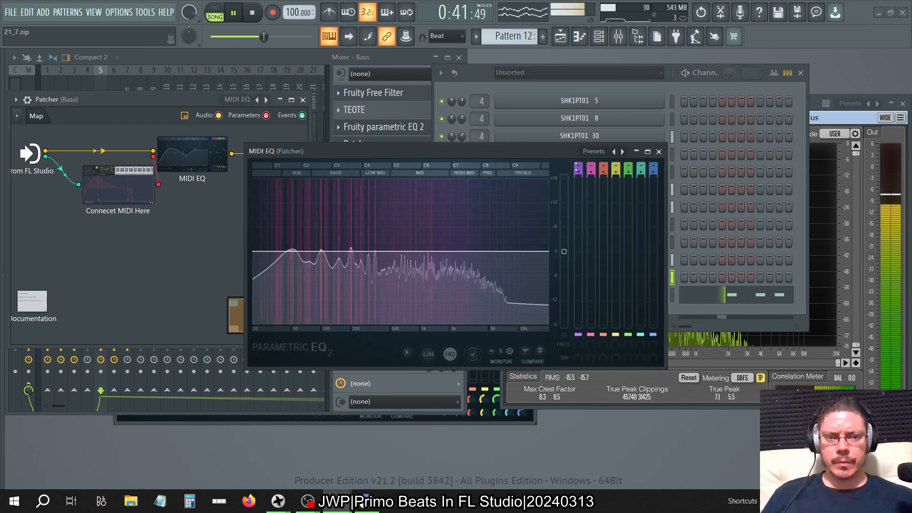
{"action": "mouse_move", "coordinate": [577, 167]}
{"action": "left_mouse_down"}
{"action": "mouse_move", "coordinate": [578, 186]}
{"action": "mouse_move", "coordinate": [576, 159]}
{"action": "left_mouse_up"}
{"action": "right_click", "coordinate": [579, 359]}
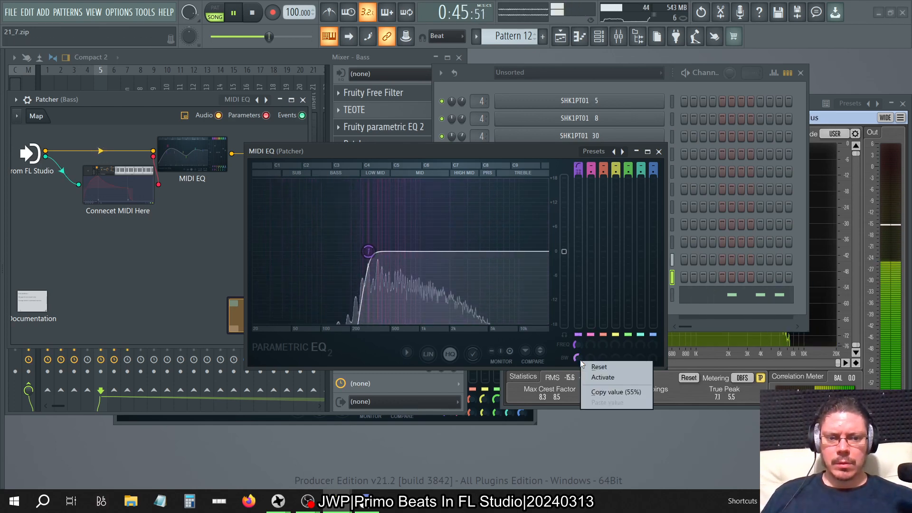
{"action": "left_click", "coordinate": [596, 369]}
{"action": "left_click", "coordinate": [659, 152]}
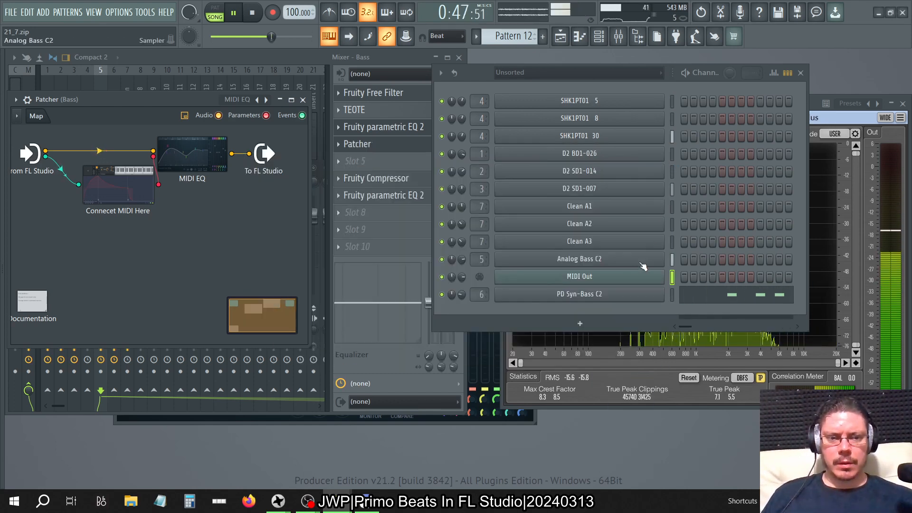
Set the MIDI Out channel's root note to C6 and check the resulting cutoff in the MIDI EQ.
{"action": "left_click", "coordinate": [579, 277]}
{"action": "left_click", "coordinate": [103, 175]}
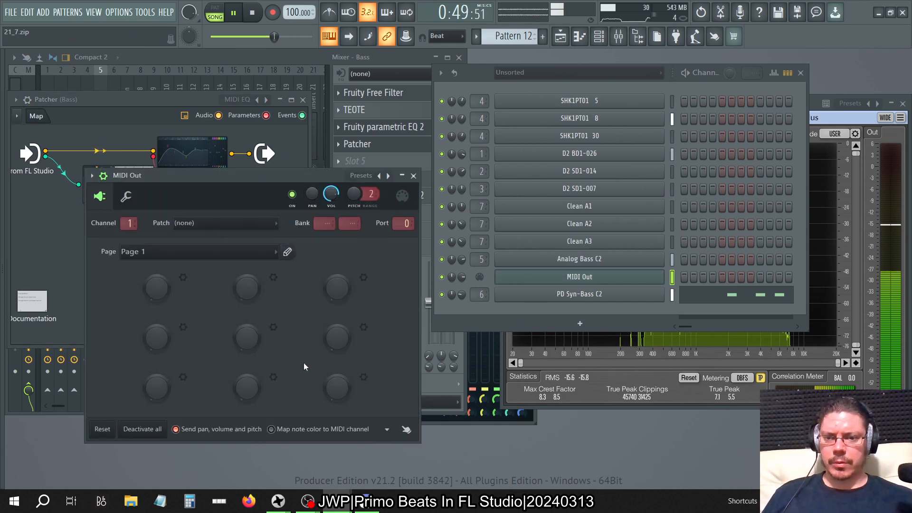
{"action": "left_click", "coordinate": [126, 196]}
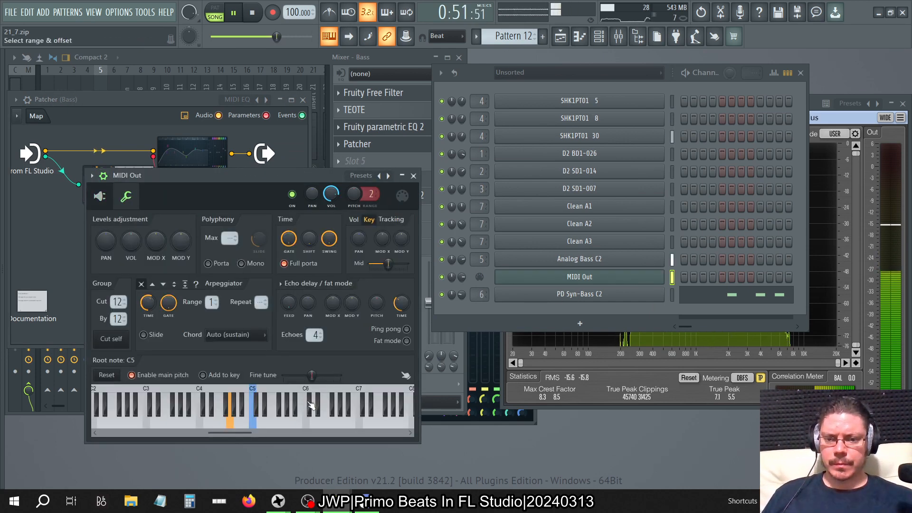
{"action": "right_click", "coordinate": [307, 391]}
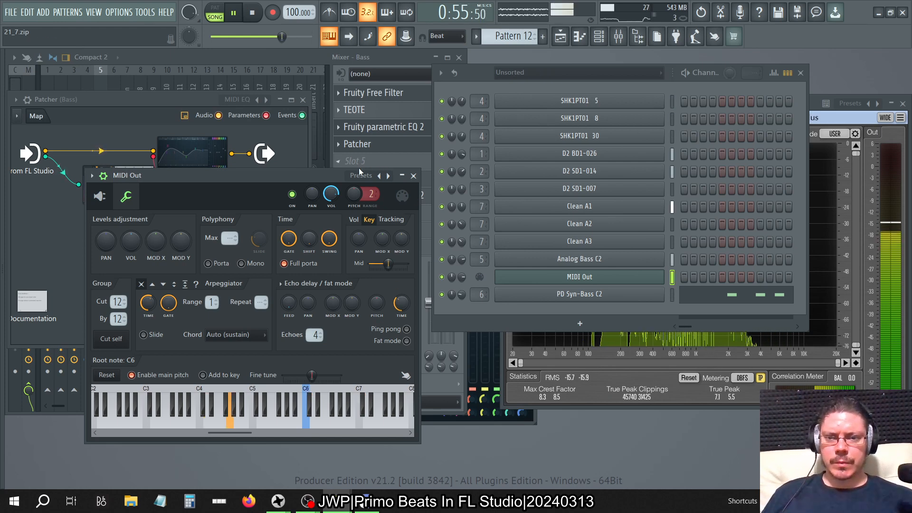
{"action": "left_click", "coordinate": [191, 150]}
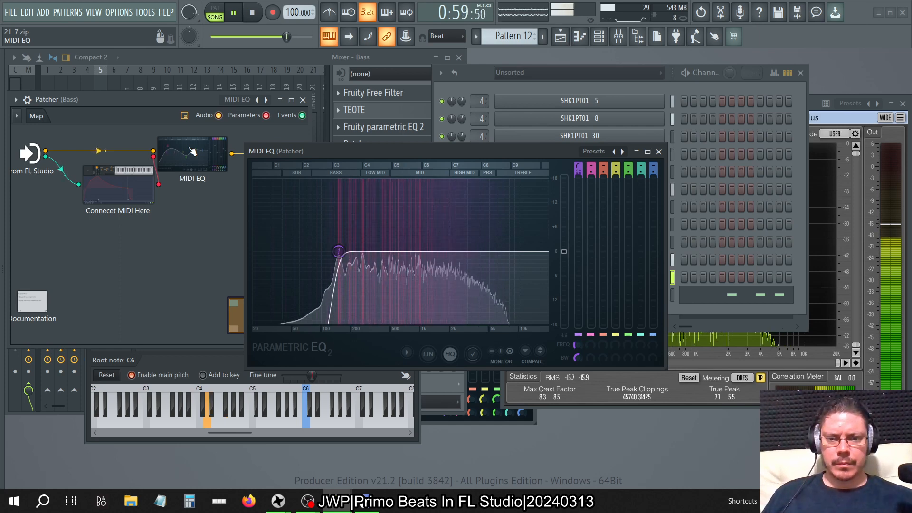
{"action": "key", "text": "space"}
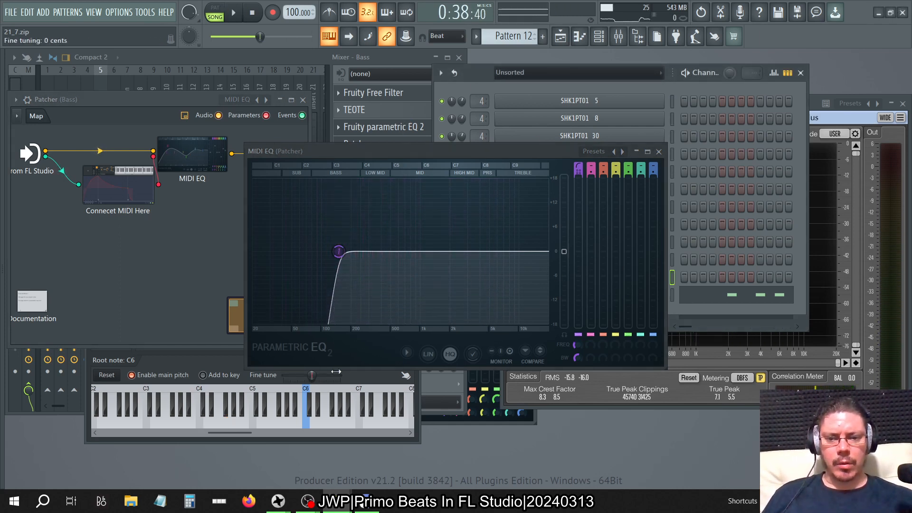
Arrange the MIDI EQ and MIDI Out windows side by side and set MIDI Out's root note to C7 during playback.
{"action": "left_click_drag", "start_coordinate": [461, 150], "coordinate": [211, 158]}
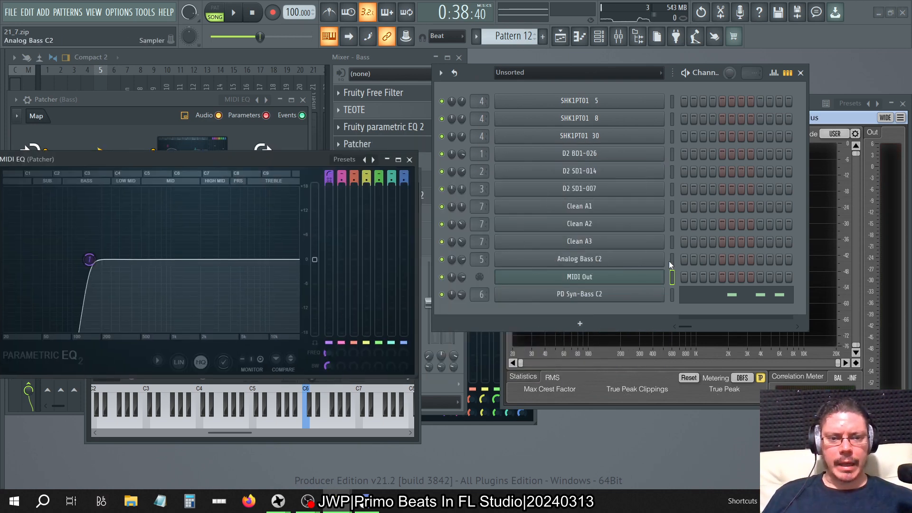
{"action": "left_click_drag", "start_coordinate": [291, 162], "coordinate": [620, 193]}
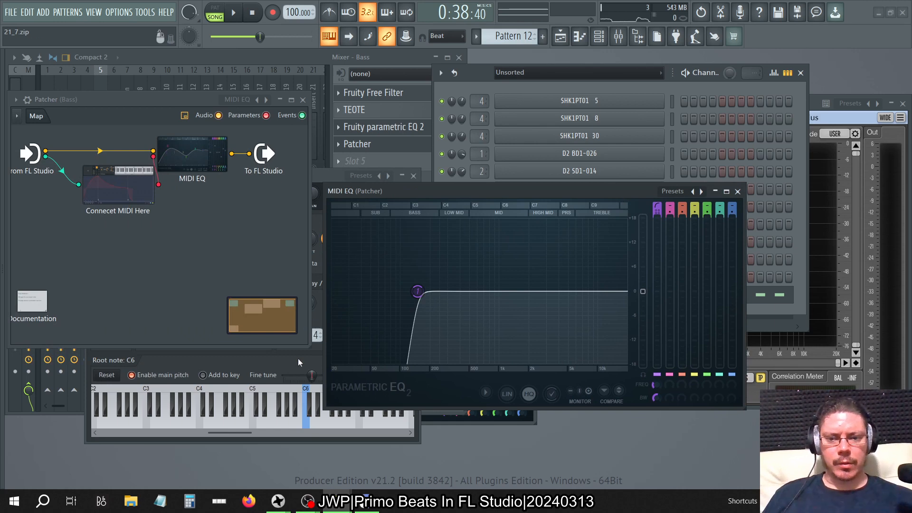
{"action": "left_click", "coordinate": [243, 437]}
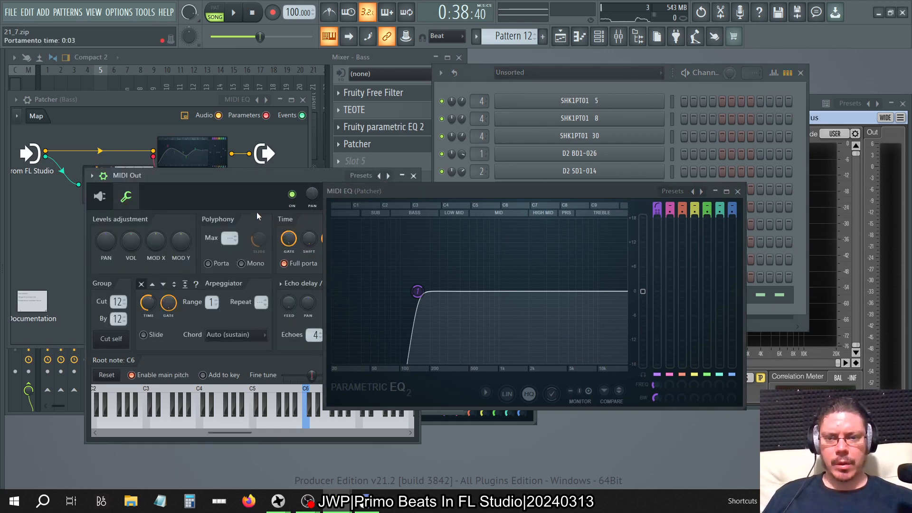
{"action": "left_click_drag", "start_coordinate": [246, 181], "coordinate": [218, 70]}
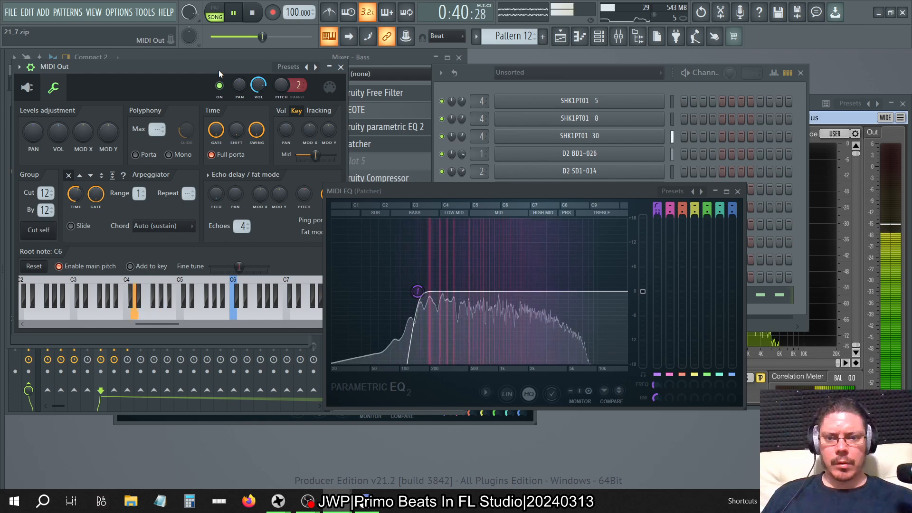
{"action": "right_click", "coordinate": [289, 281]}
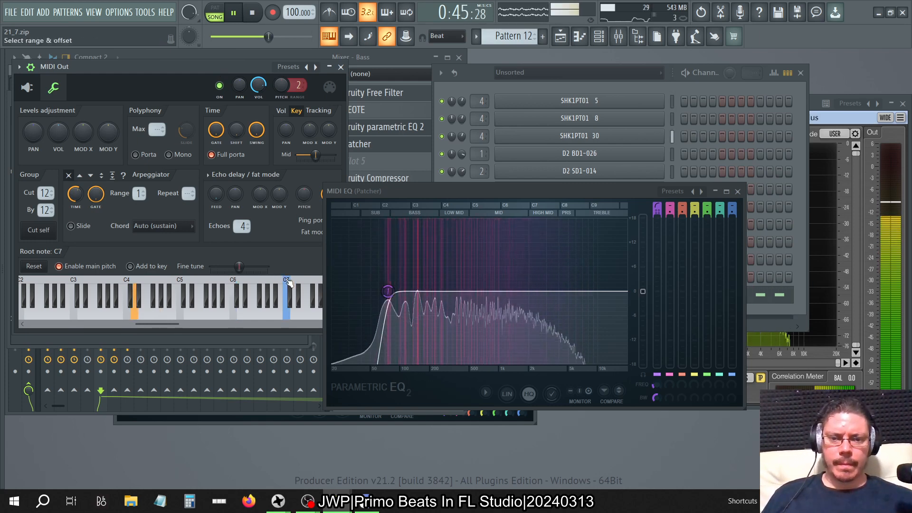
Stop playback and close the MIDI EQ, MIDI Out and Patcher windows.
{"action": "left_click", "coordinate": [737, 191]}
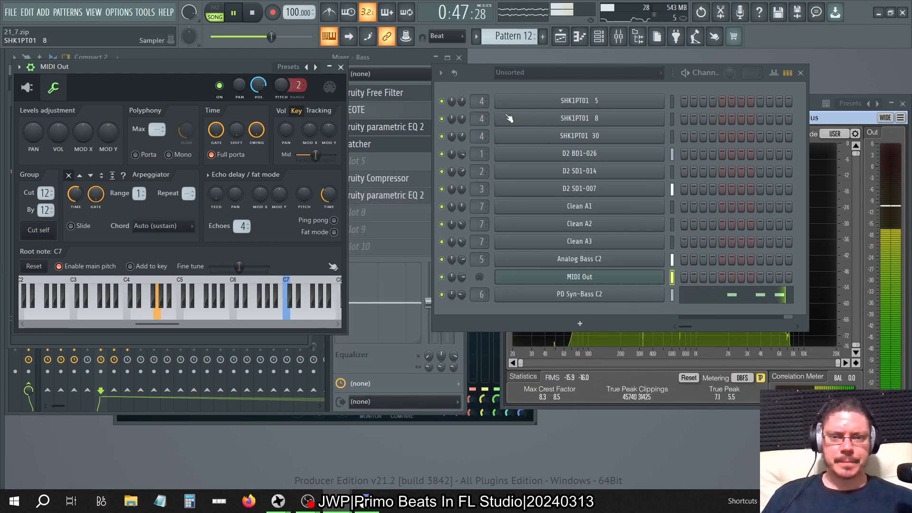
{"action": "left_click", "coordinate": [341, 67]}
{"action": "key", "text": "space"}
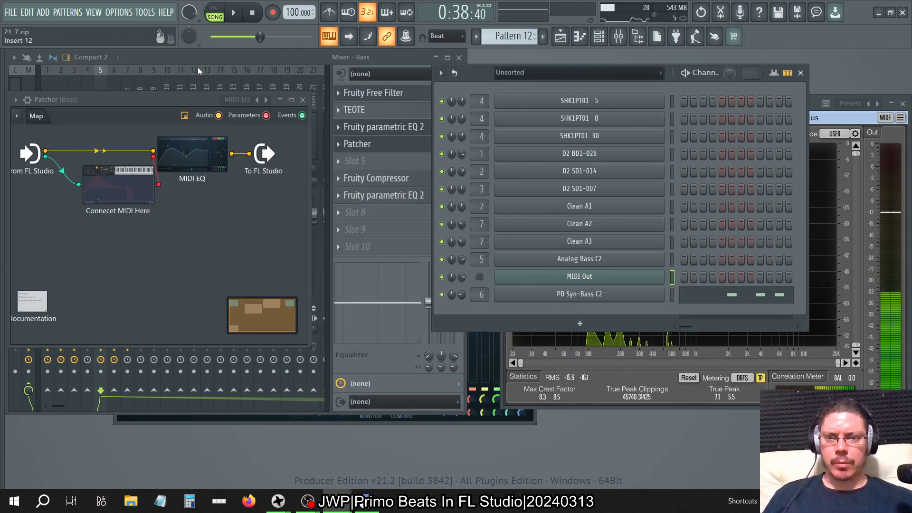
{"action": "left_click", "coordinate": [303, 100]}
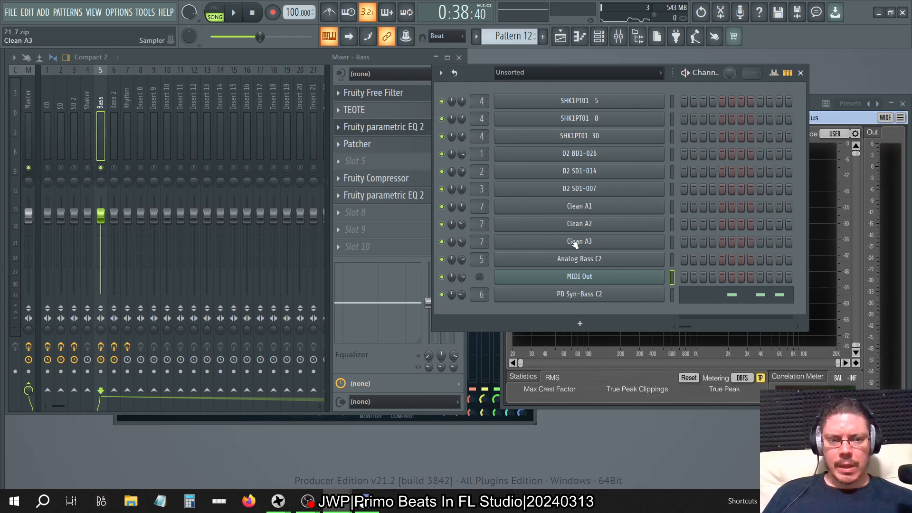
Close the channel rack and the remaining parametric EQ windows, and restart playback with the mixer and SPAN Plus in view.
{"action": "left_click", "coordinate": [802, 76]}
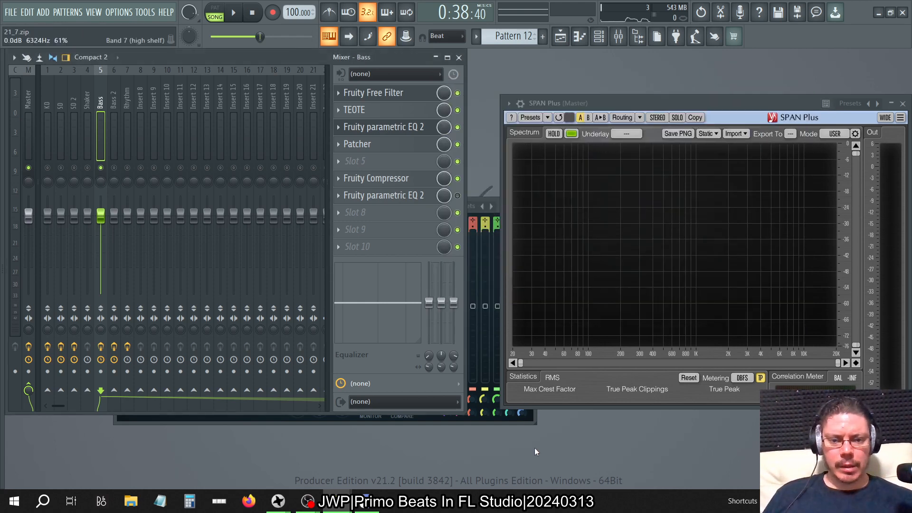
{"action": "left_click", "coordinate": [534, 424]}
{"action": "left_click", "coordinate": [529, 206]}
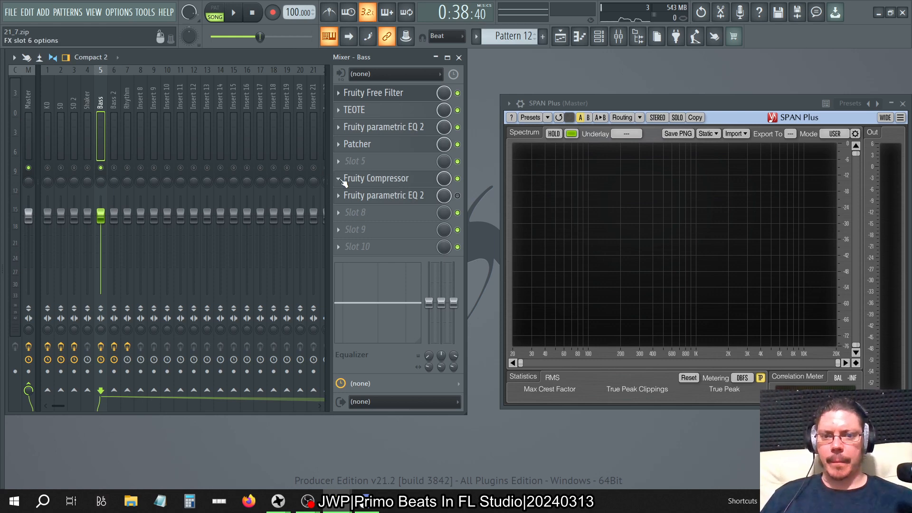
{"action": "key", "text": "space"}
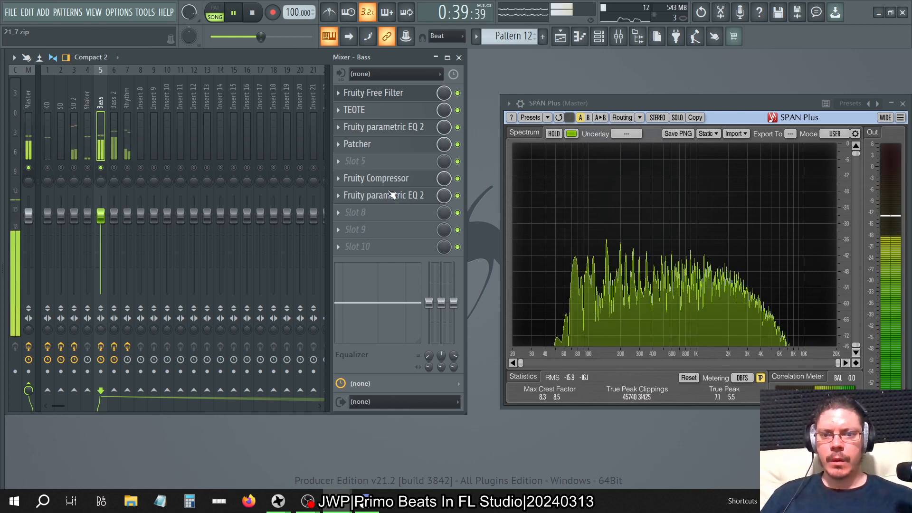
Sharpen the band 1 high-pass resonance in the Bass Patcher's MIDI EQ and position its window clear of SPAN Plus.
{"action": "left_click", "coordinate": [387, 195]}
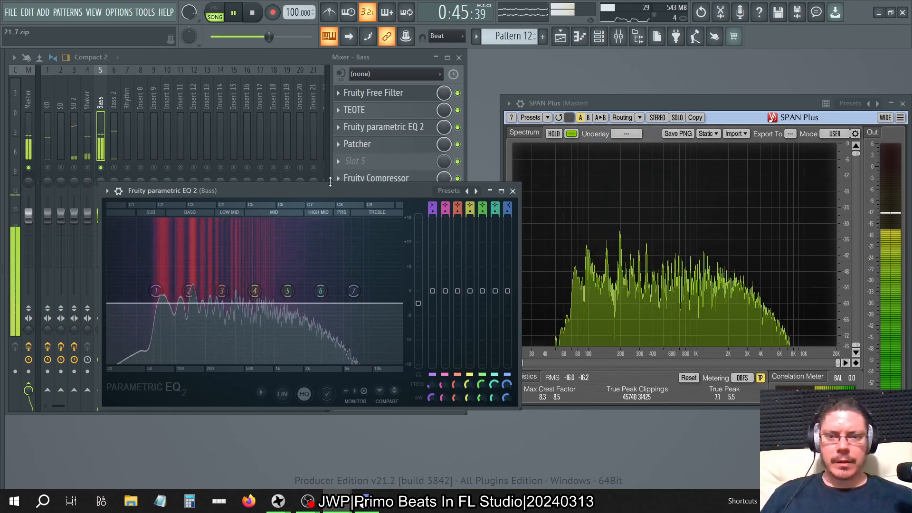
{"action": "left_click", "coordinate": [361, 144]}
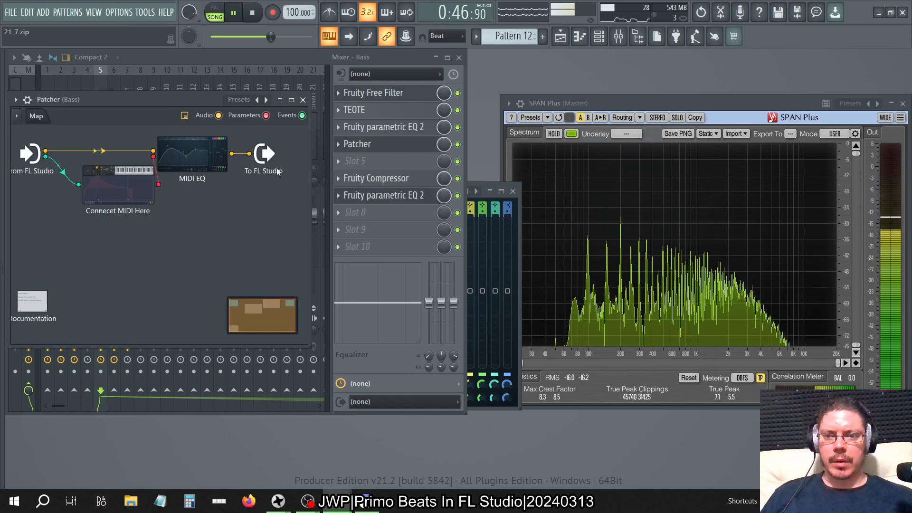
{"action": "left_click", "coordinate": [192, 154]}
{"action": "left_click_drag", "start_coordinate": [656, 397], "coordinate": [655, 423]}
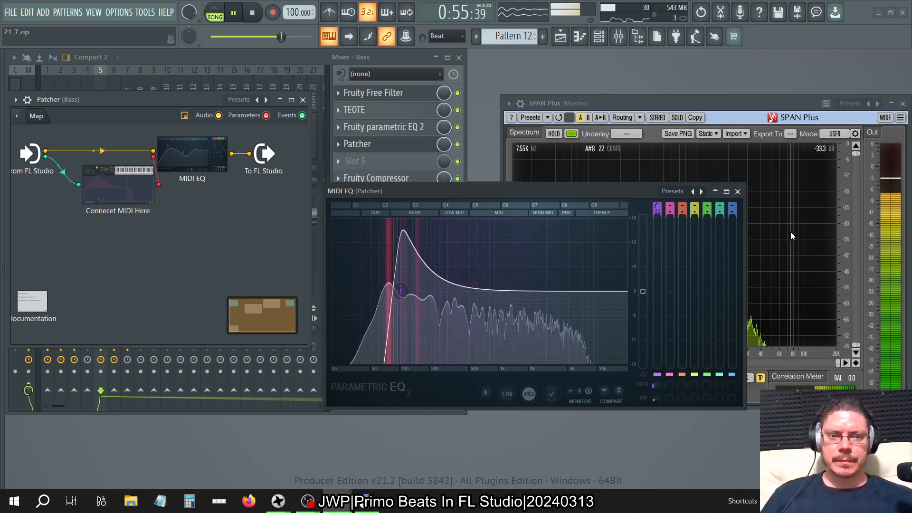
{"action": "left_click_drag", "start_coordinate": [586, 192], "coordinate": [345, 254]}
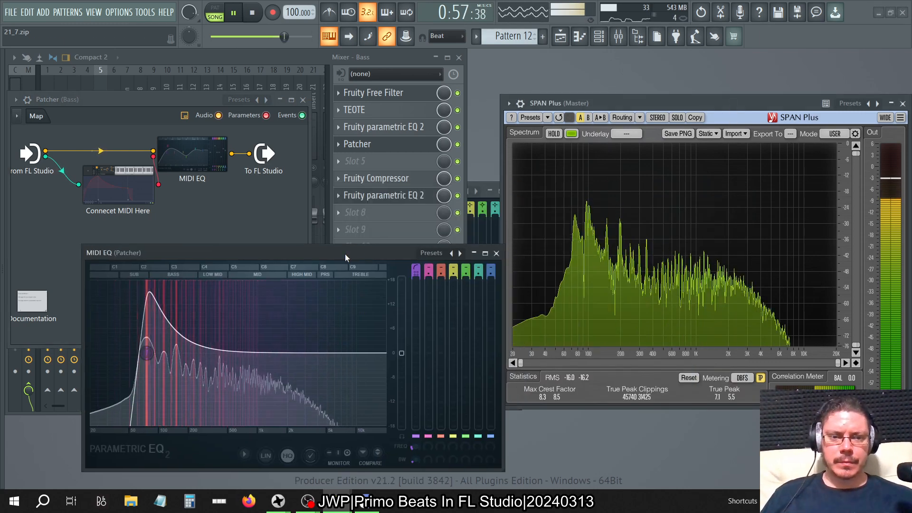
Switch the Patcher effect on the Bass track off and on to compare the low end in SPAN Plus.
{"action": "left_click", "coordinate": [464, 143]}
{"action": "left_click", "coordinate": [458, 144]}
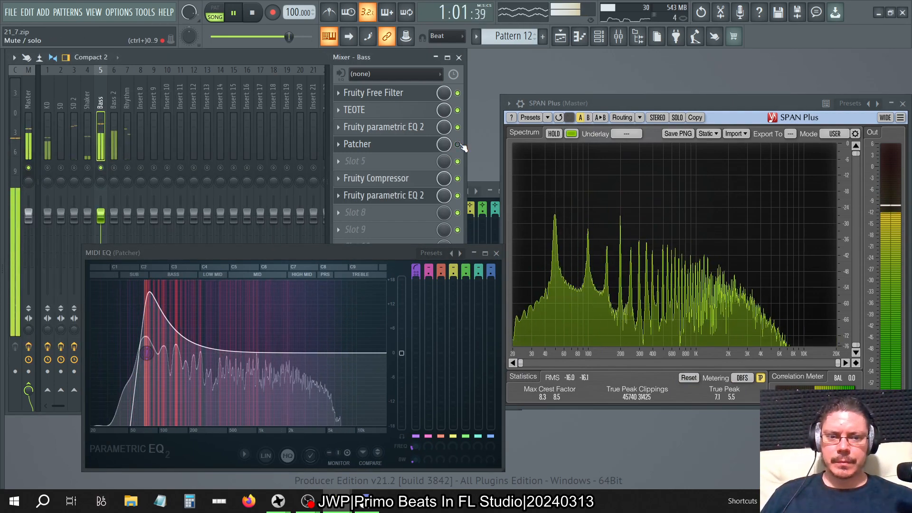
{"action": "left_click", "coordinate": [457, 145]}
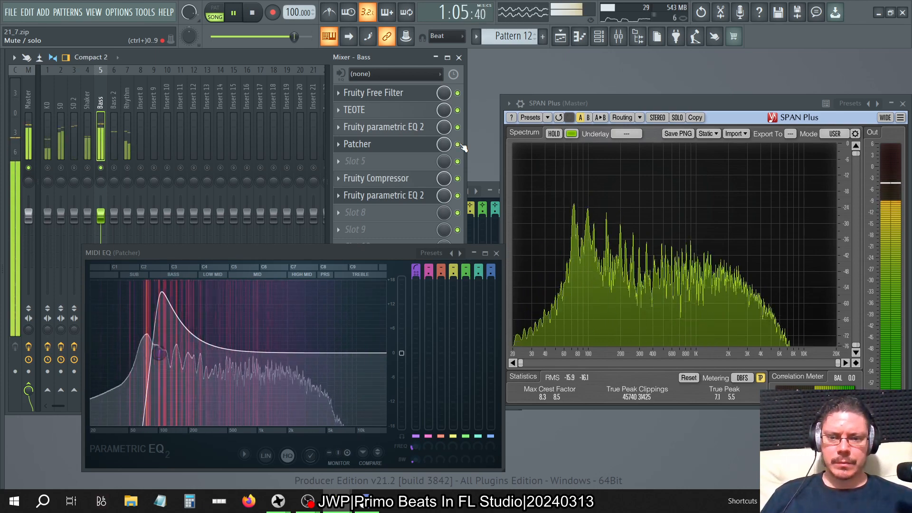
{"action": "left_click", "coordinate": [458, 145]}
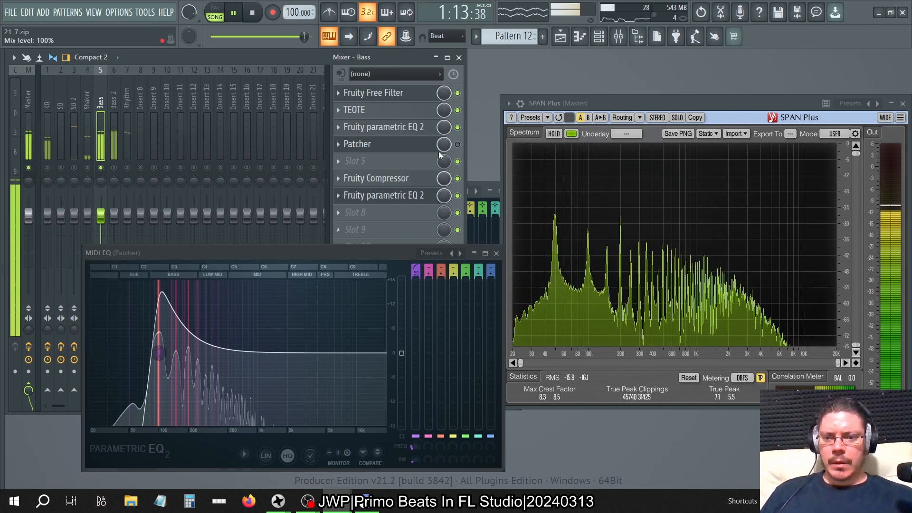
Set the MIDI Out channel's root note to C8 and bring the mixer back in front.
{"action": "left_click", "coordinate": [599, 38]}
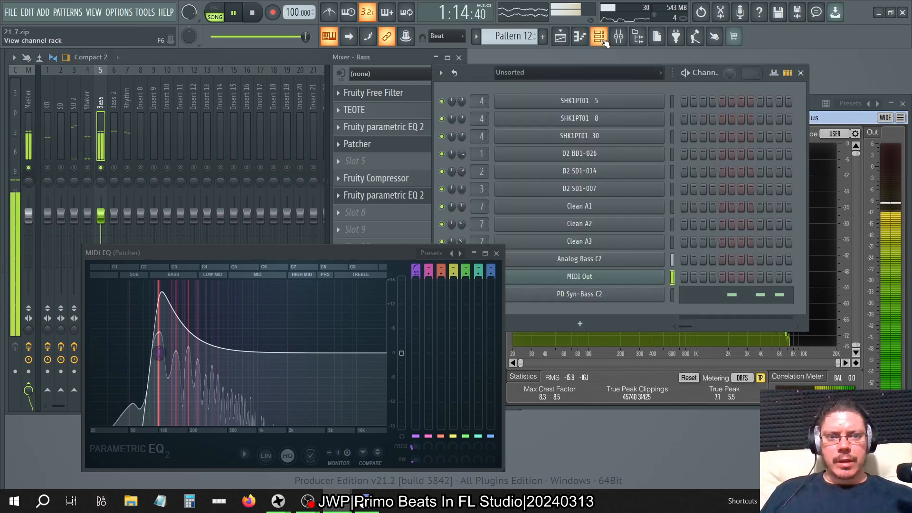
{"action": "left_click", "coordinate": [588, 279]}
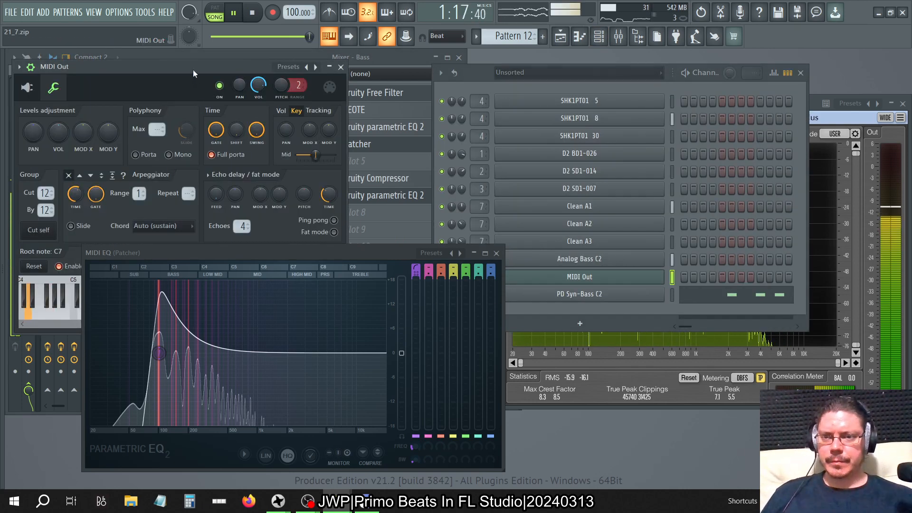
{"action": "left_click_drag", "start_coordinate": [193, 69], "coordinate": [584, 69]}
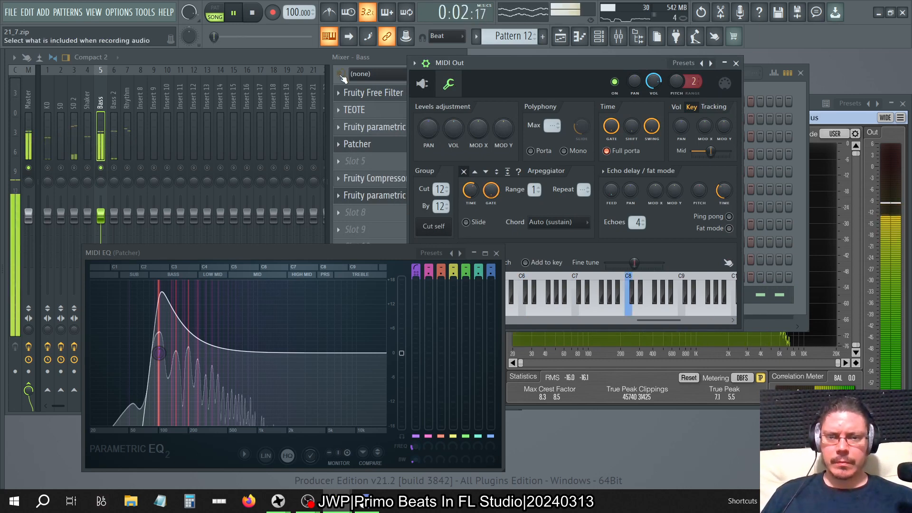
{"action": "left_click", "coordinate": [320, 70]}
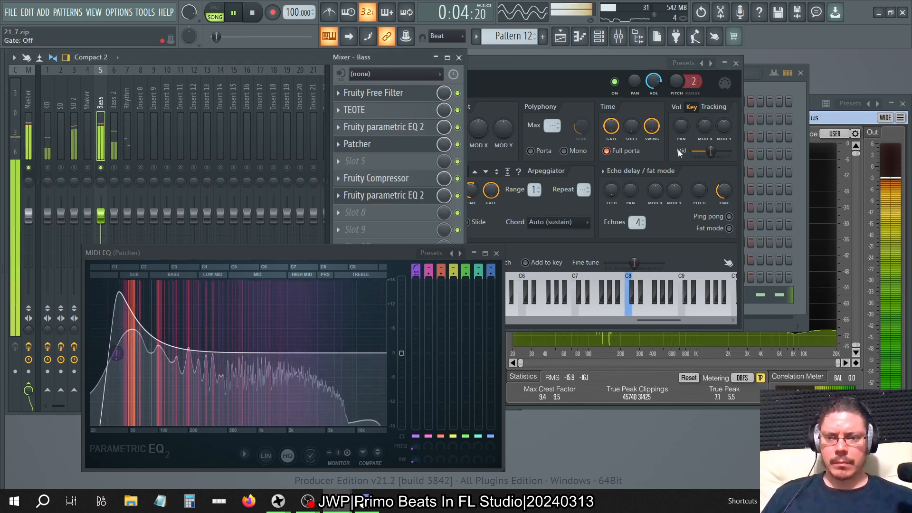
Close the MIDI Out and channel rack windows and compare the bass with Patcher bypassed and re-enabled.
{"action": "left_click", "coordinate": [736, 63]}
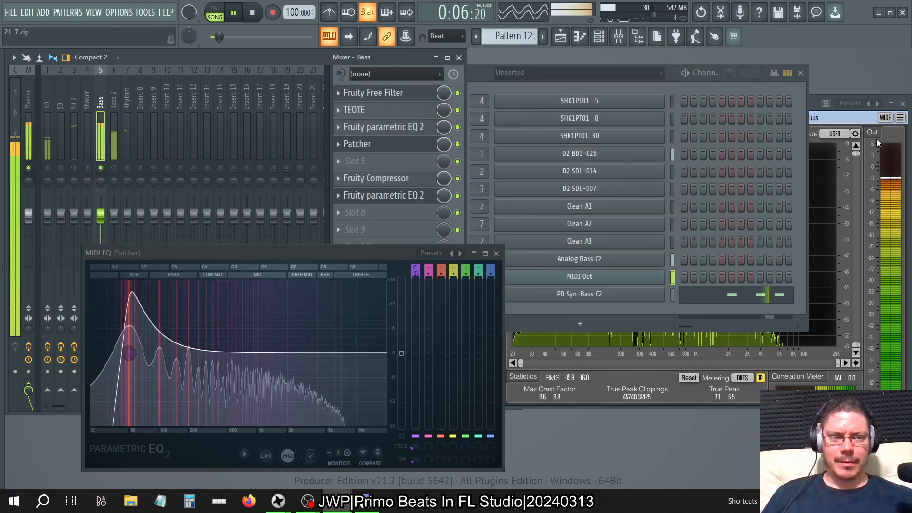
{"action": "left_click", "coordinate": [799, 73]}
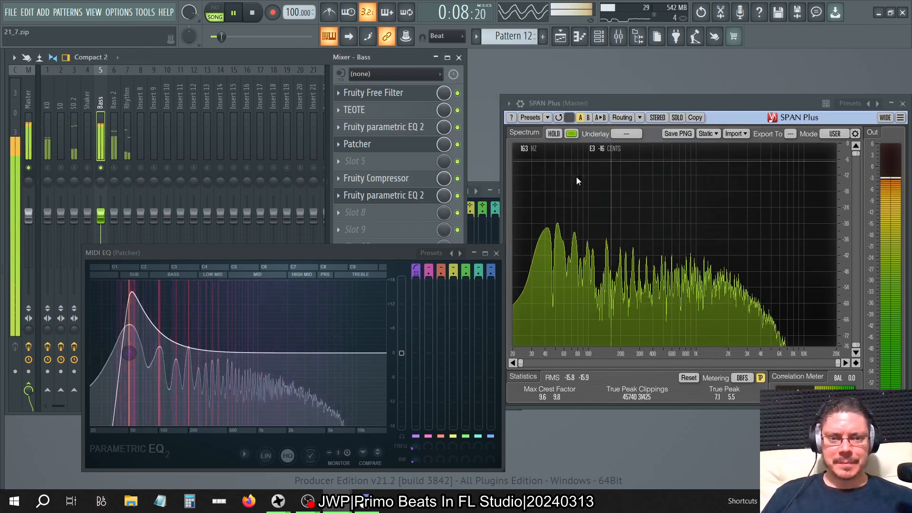
{"action": "left_click", "coordinate": [458, 144]}
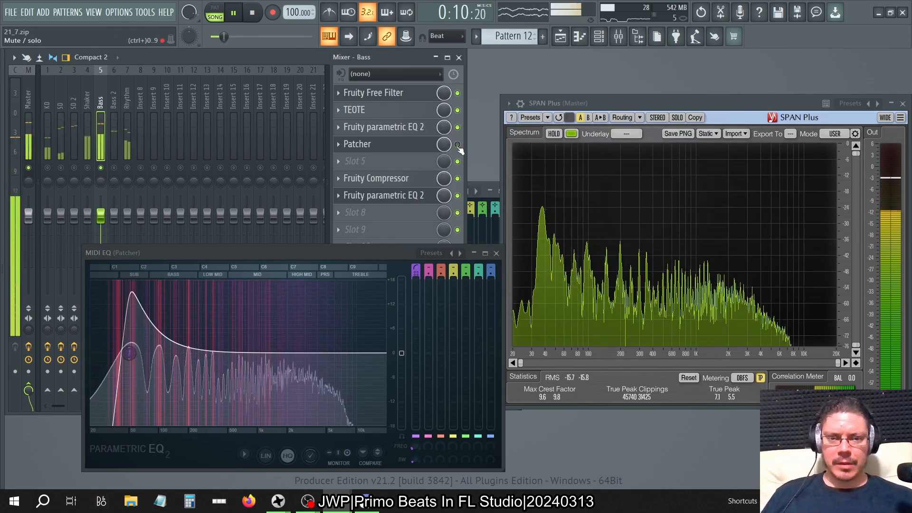
{"action": "left_click", "coordinate": [457, 144]}
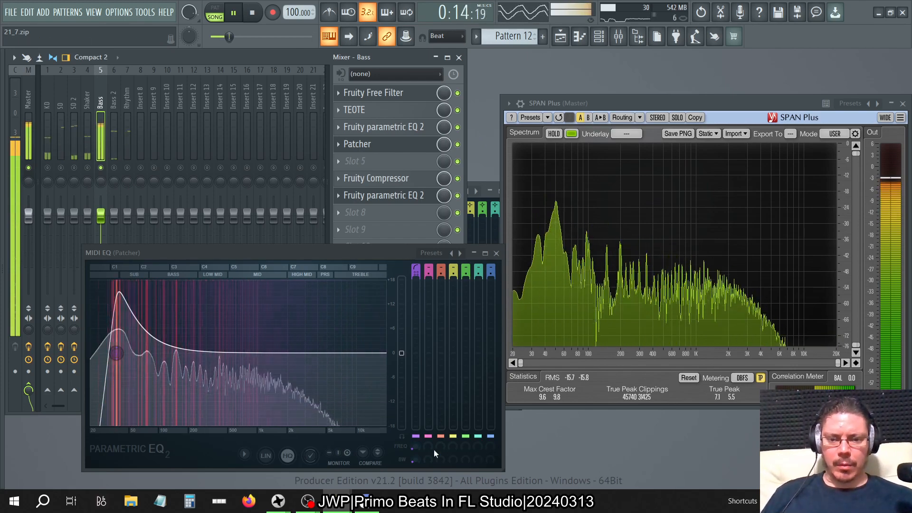
Reset the MIDI EQ's band 1 bandwidth and narrow it to a mild resonance above the high-pass cutoff.
{"action": "right_click", "coordinate": [417, 459]}
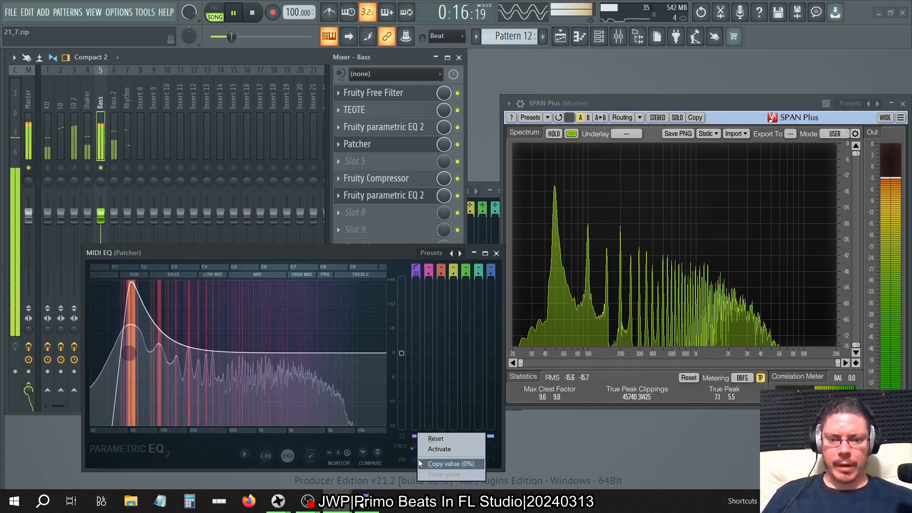
{"action": "left_click", "coordinate": [430, 437]}
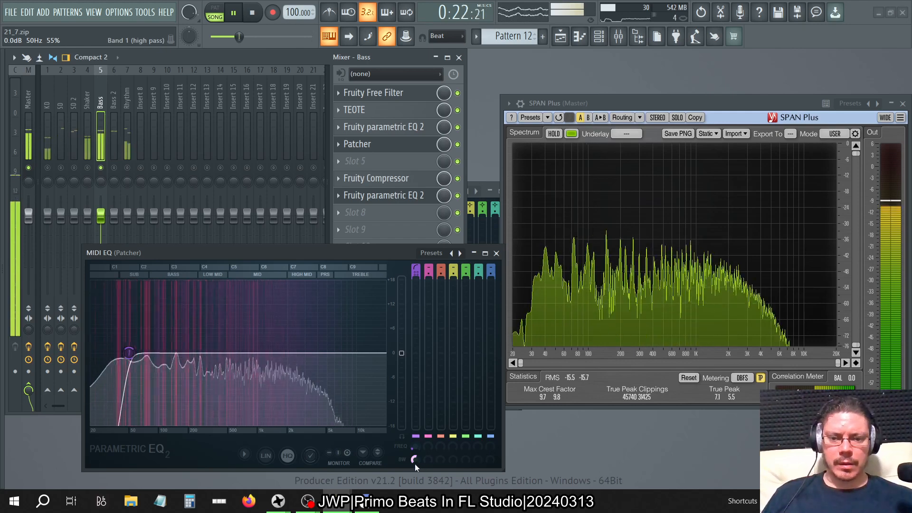
{"action": "left_click_drag", "start_coordinate": [415, 459], "coordinate": [415, 477]}
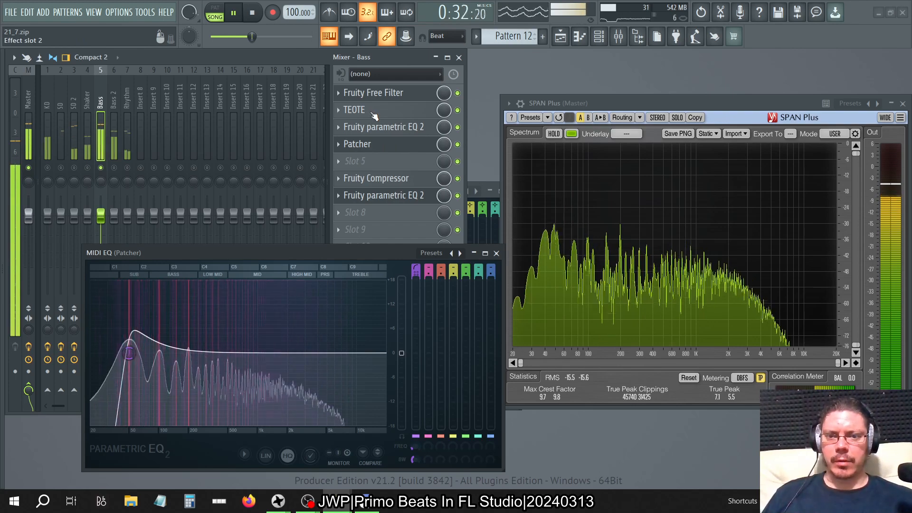
Reorder the Bass effects to Patcher in slot 2, TEOTE in slot 3 and Fruity parametric EQ 2 in slot 4.
{"action": "scroll", "coordinate": [372, 112], "scroll_direction": "down", "scroll_amount": 2}
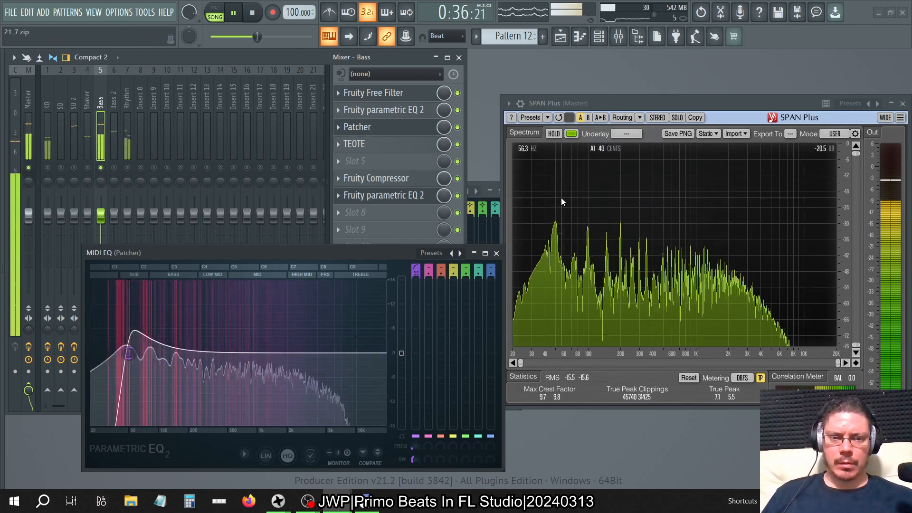
{"action": "left_click", "coordinate": [415, 117]}
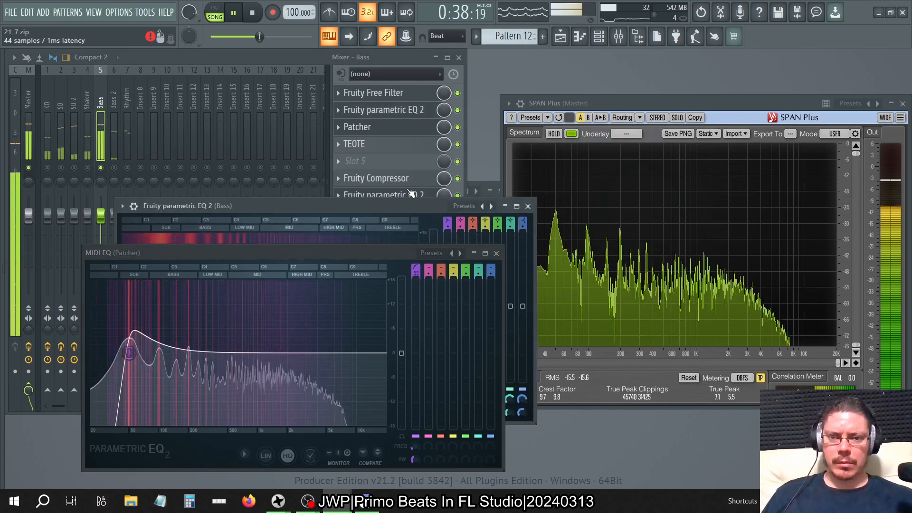
{"action": "double_click", "coordinate": [398, 207]}
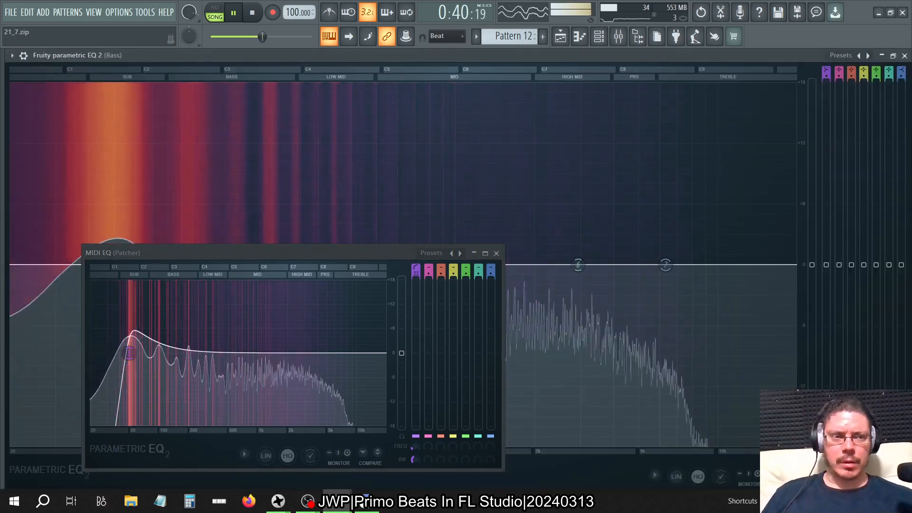
{"action": "double_click", "coordinate": [787, 53]}
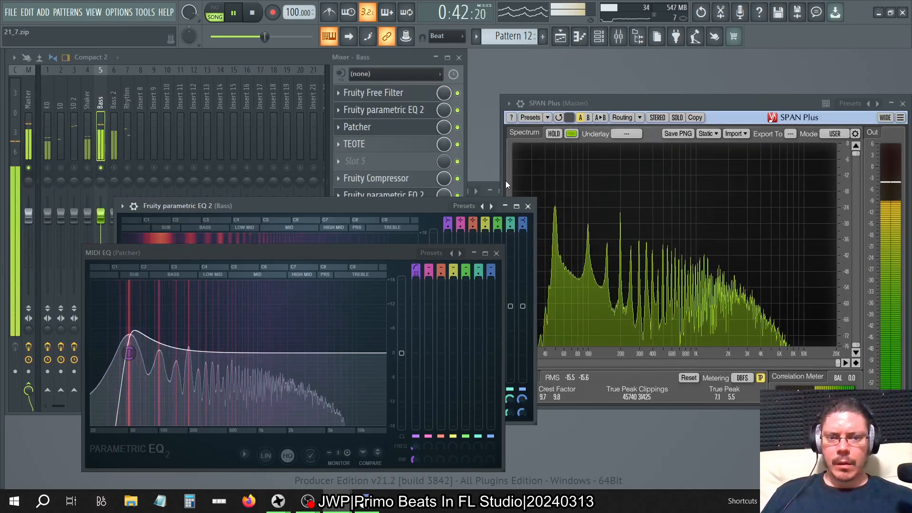
{"action": "left_click", "coordinate": [528, 206]}
{"action": "left_click_drag", "start_coordinate": [416, 110], "coordinate": [415, 148]}
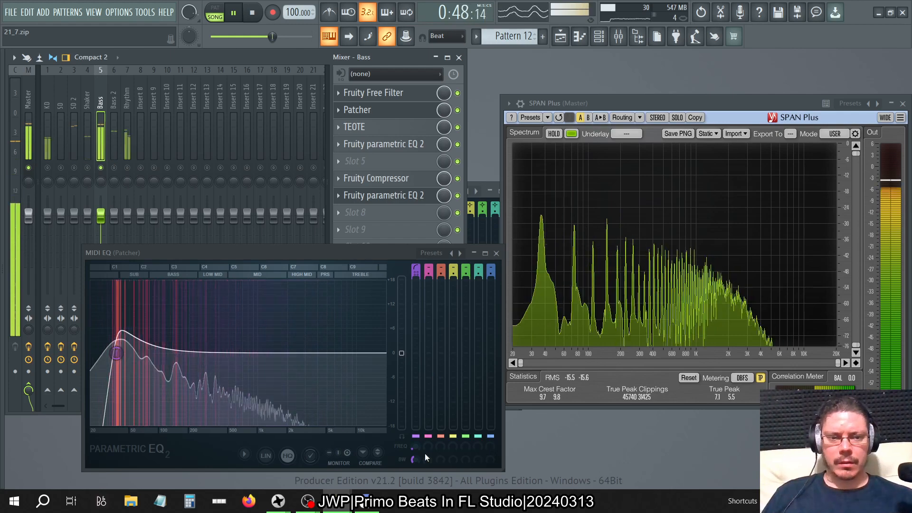
Audition MIDI EQ band 1 bandwidths of 35% and 22%, reset it, set it to 45% and close the window.
{"action": "left_click_drag", "start_coordinate": [415, 459], "coordinate": [415, 464]}
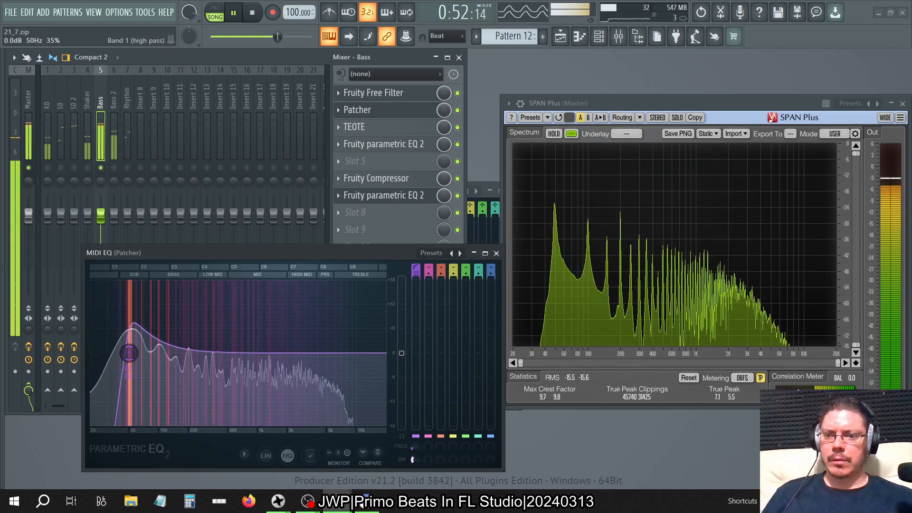
{"action": "left_click_drag", "start_coordinate": [415, 464], "coordinate": [415, 472]}
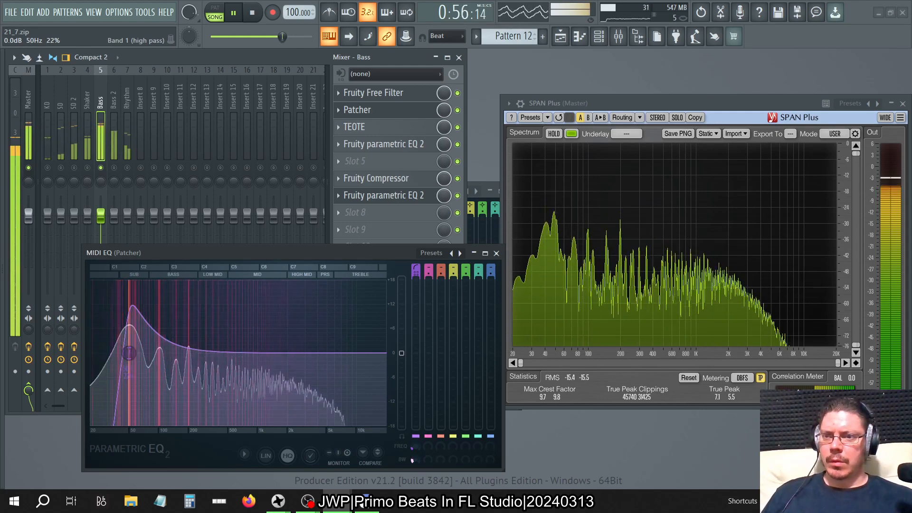
{"action": "right_click", "coordinate": [415, 457]}
{"action": "left_click", "coordinate": [432, 437]}
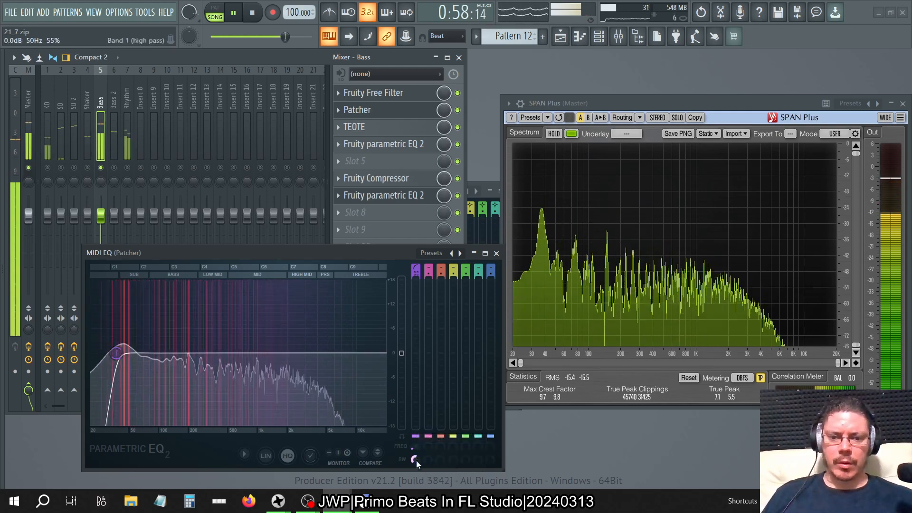
{"action": "left_click_drag", "start_coordinate": [414, 459], "coordinate": [414, 460]}
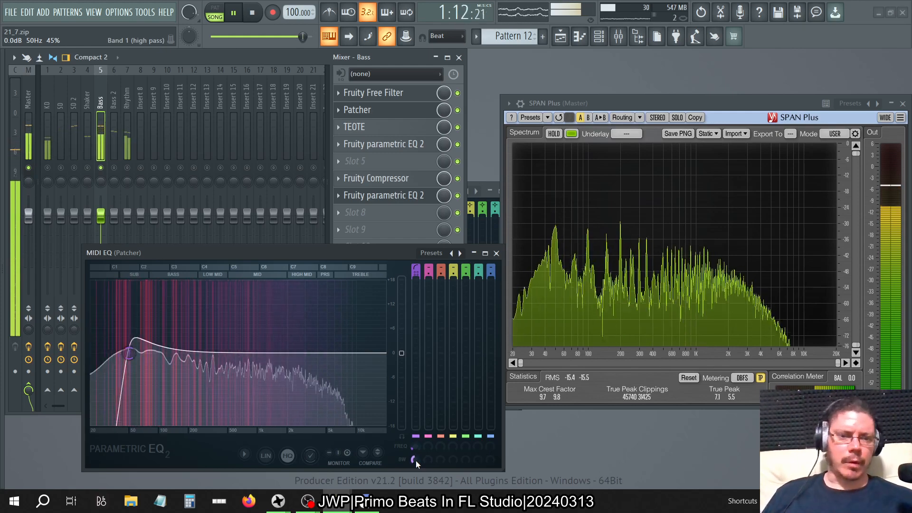
{"action": "left_click", "coordinate": [494, 252]}
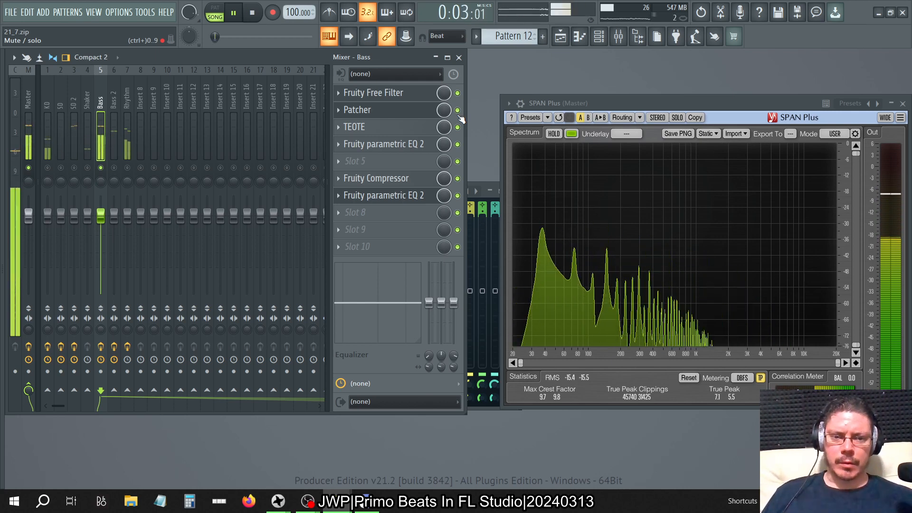
Raise the main level of the slot 4 Fruity parametric EQ 2 to maximum and copy the effect into slot 5.
{"action": "left_click", "coordinate": [406, 151]}
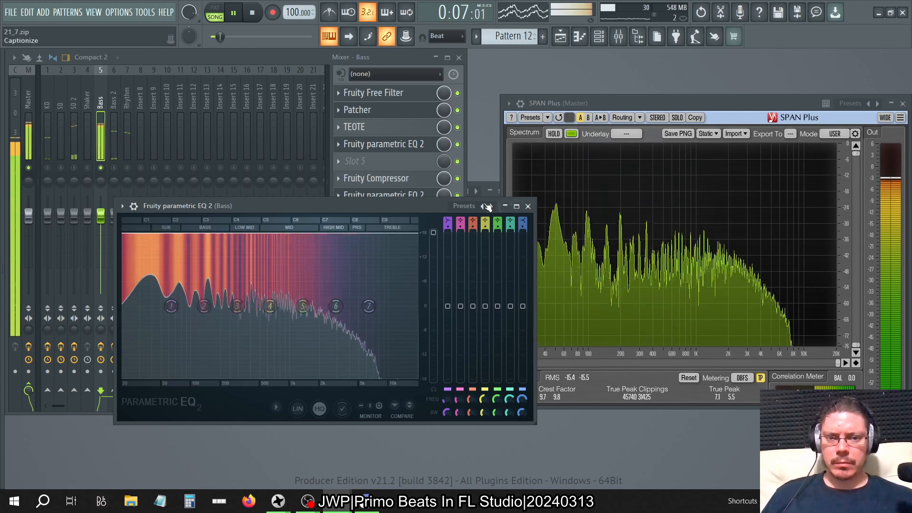
{"action": "left_click", "coordinate": [337, 144]}
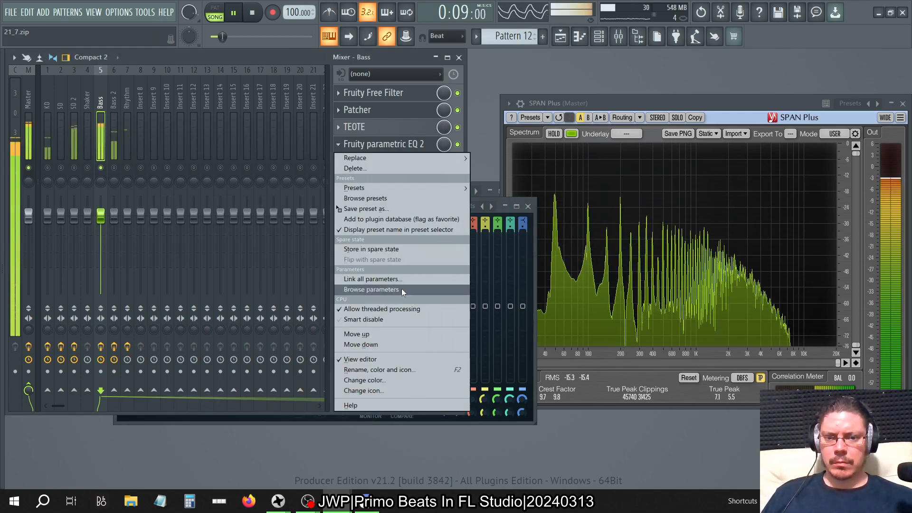
{"action": "left_click", "coordinate": [364, 208]}
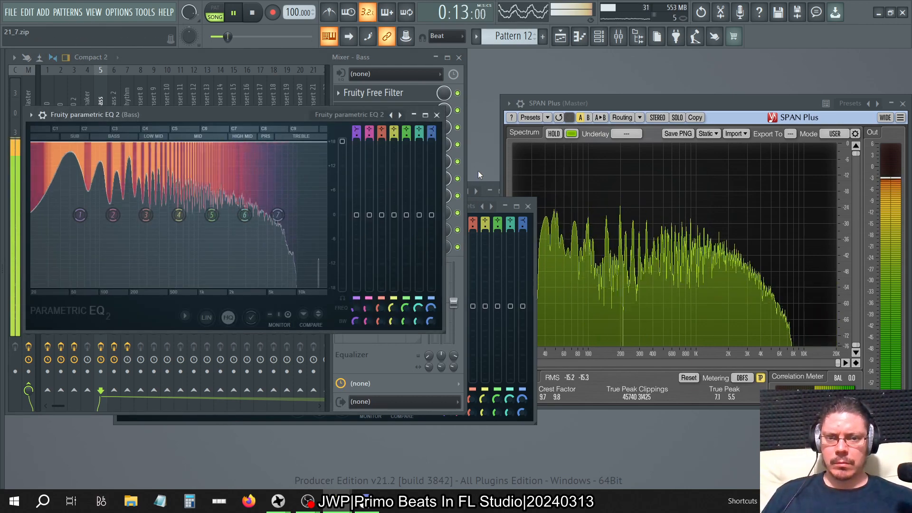
{"action": "left_click", "coordinate": [437, 114]}
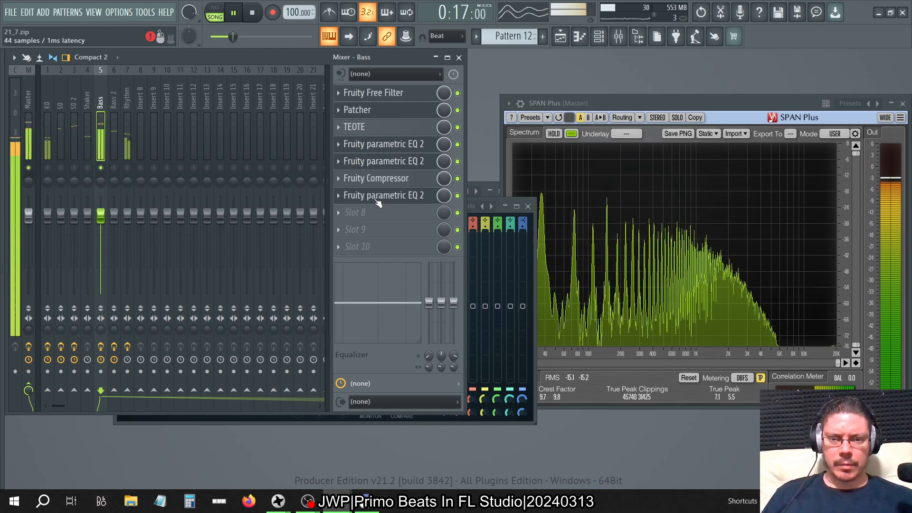
Move the final Fruity parametric EQ 2 on the Bass track to slot 9 and Fruity Compressor to slot 8.
{"action": "left_click_drag", "start_coordinate": [378, 204], "coordinate": [377, 232]}
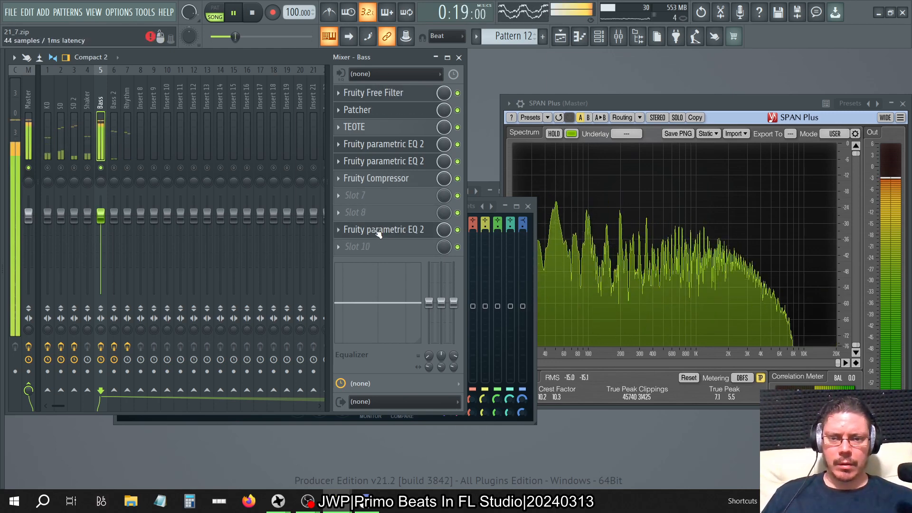
{"action": "left_click_drag", "start_coordinate": [368, 187], "coordinate": [371, 213]}
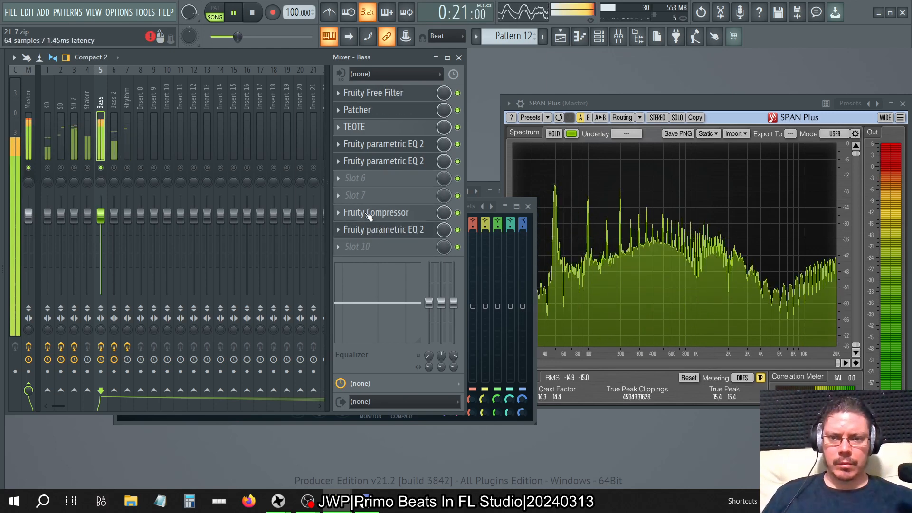
Copy the slot 5 Fruity parametric EQ 2 into slot 6, close its window and bypass the EQs in slots 4 to 6.
{"action": "left_click", "coordinate": [341, 161]}
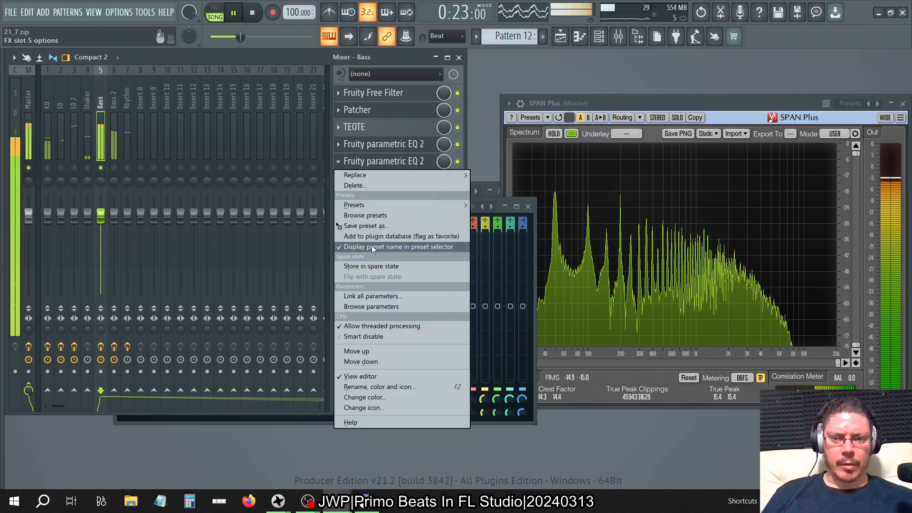
{"action": "left_click_drag", "start_coordinate": [375, 224], "coordinate": [403, 176]}
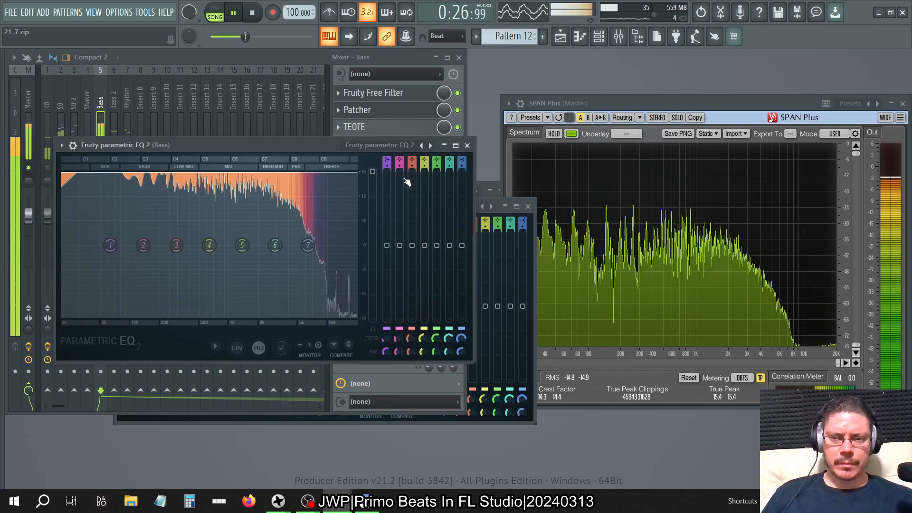
{"action": "left_click", "coordinate": [467, 146]}
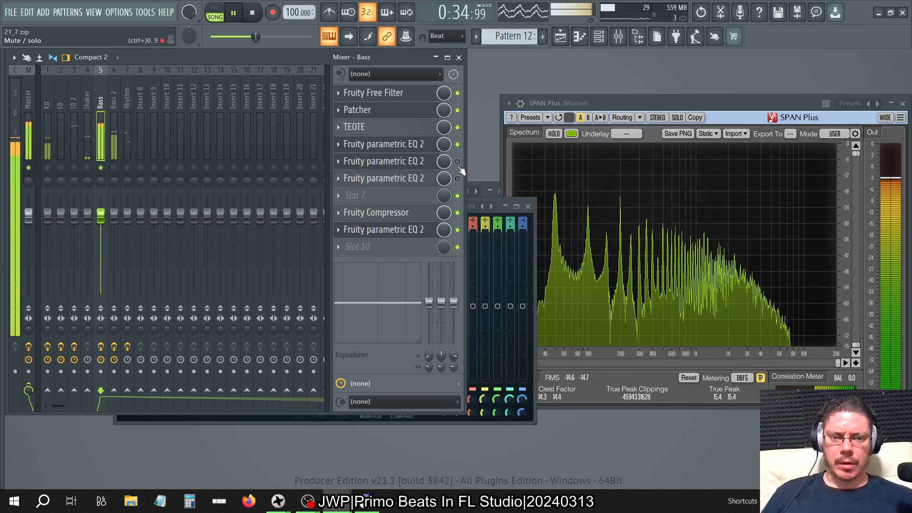
{"action": "left_click", "coordinate": [459, 145]}
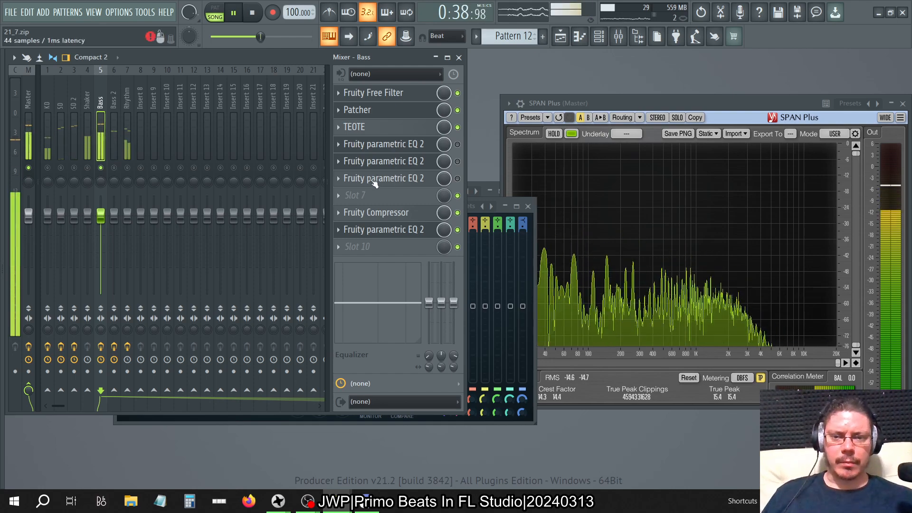
Delete the Fruity parametric EQ 2 from slot 6 of the Bass track.
{"action": "left_click", "coordinate": [338, 178]}
{"action": "left_click", "coordinate": [355, 203]}
{"action": "left_click", "coordinate": [492, 289]}
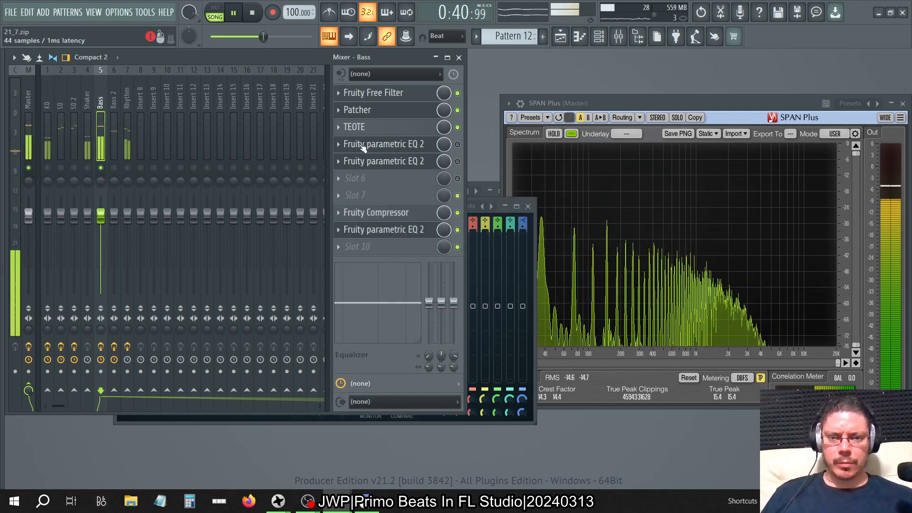
Re-enable the EQs in slots 4 and 5 and set the slot 4 EQ's main level to 9 dB.
{"action": "left_click", "coordinate": [459, 162]}
{"action": "left_click", "coordinate": [459, 146]}
{"action": "left_click", "coordinate": [400, 148]}
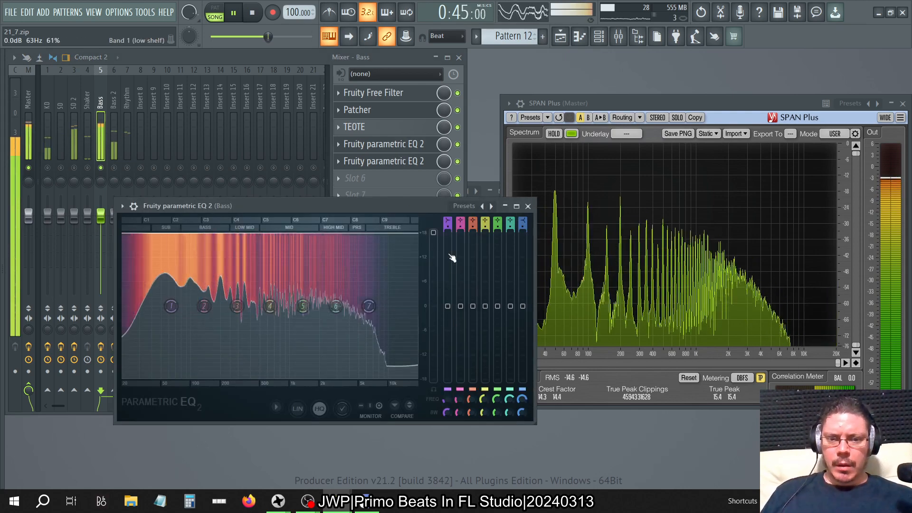
{"action": "left_click_drag", "start_coordinate": [433, 233], "coordinate": [433, 268]}
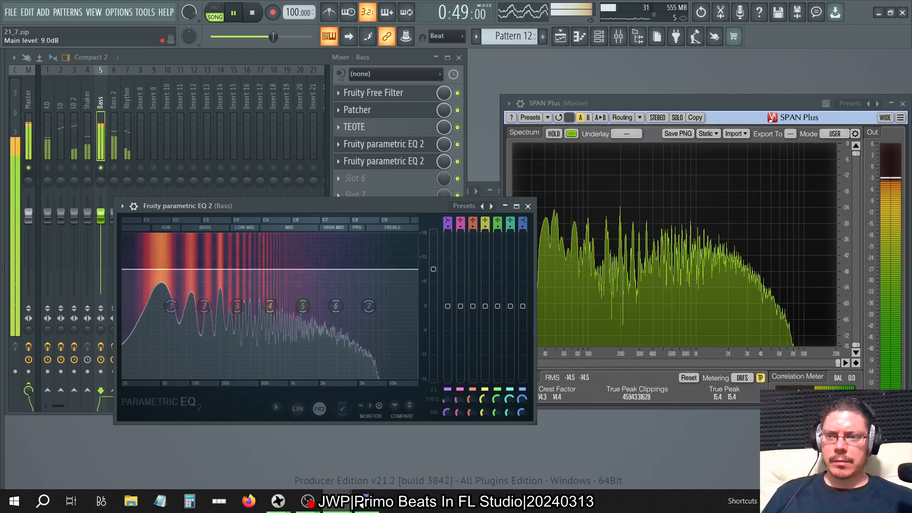
{"action": "left_click", "coordinate": [527, 206]}
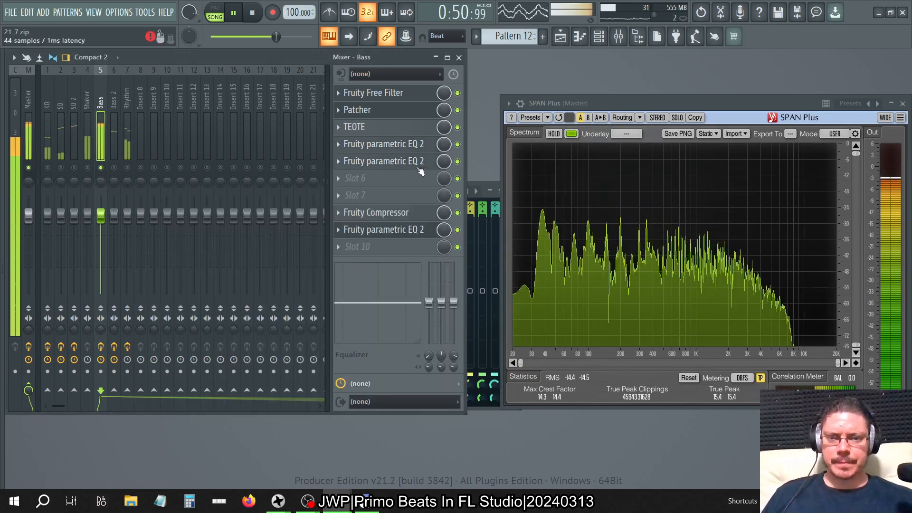
Set the main level of the slot 5 Fruity parametric EQ 2 to about 9 dB and close its window.
{"action": "left_click", "coordinate": [429, 163]}
{"action": "left_click_drag", "start_coordinate": [342, 141], "coordinate": [342, 178]}
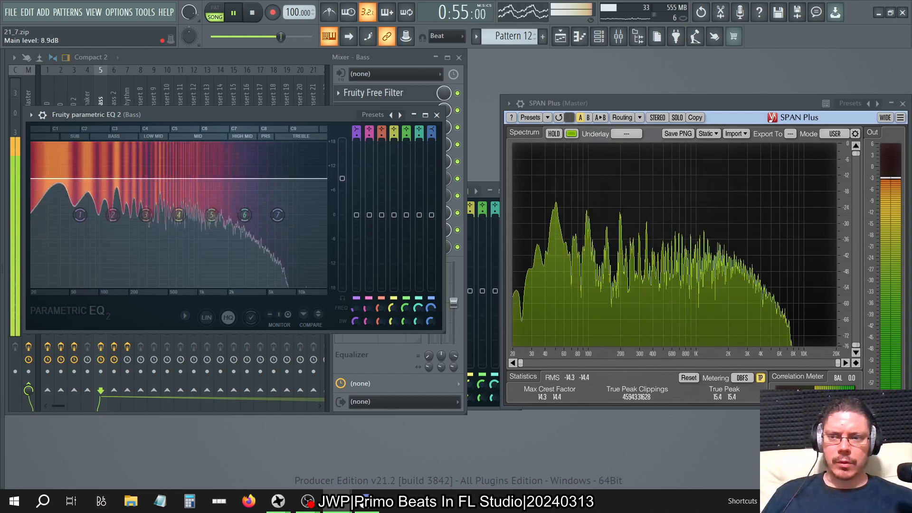
{"action": "left_click", "coordinate": [436, 115]}
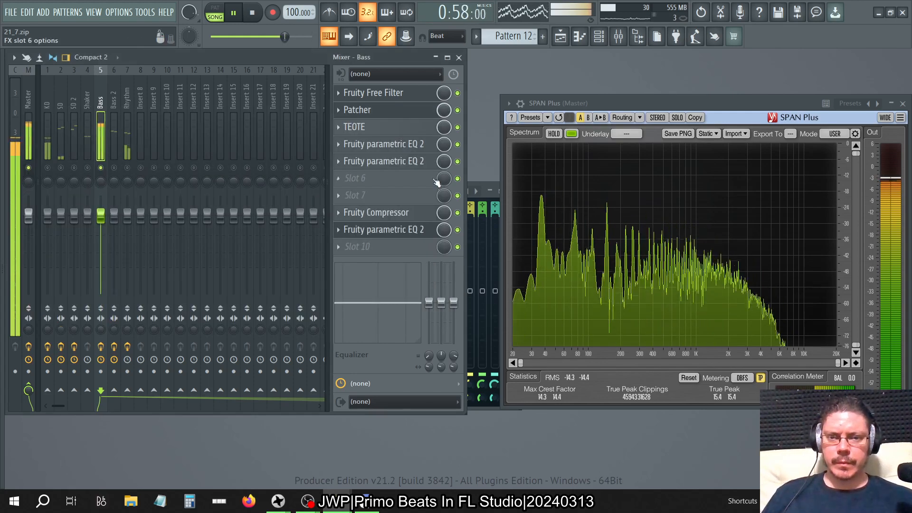
Compare the Bass sound with the slot 4 and 5 EQs switched on and off, then bypass Fruity Compressor.
{"action": "left_click", "coordinate": [458, 144]}
{"action": "left_click", "coordinate": [457, 161]}
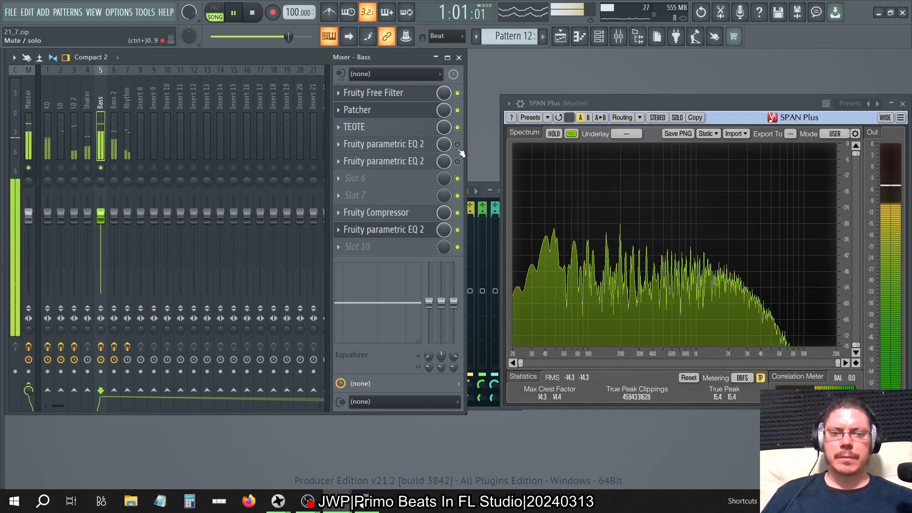
{"action": "left_click", "coordinate": [457, 145]}
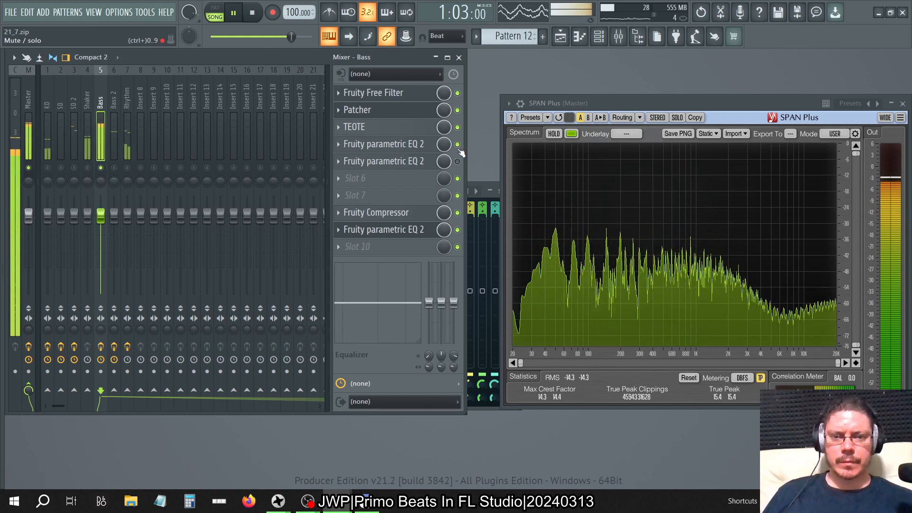
{"action": "left_click", "coordinate": [457, 144]}
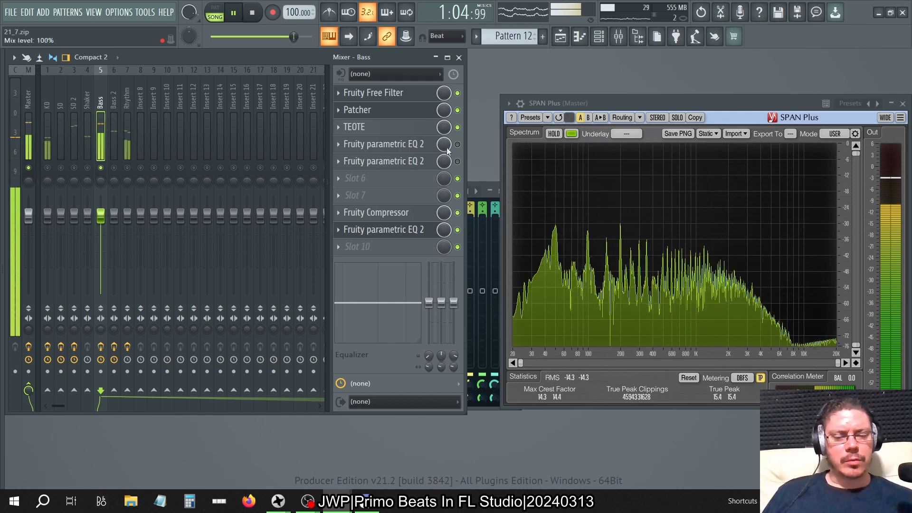
{"action": "left_click", "coordinate": [457, 213]}
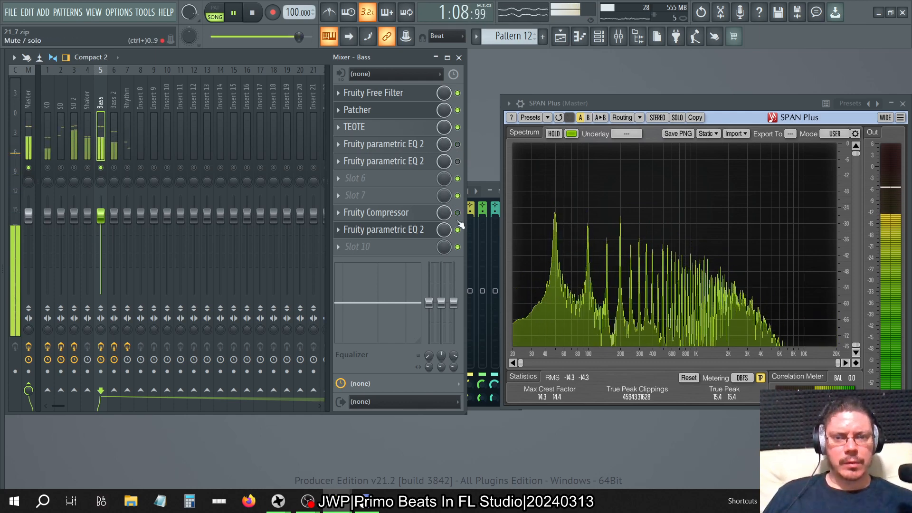
Re-enable the slot 4 and 5 EQs and set the slot 4 EQ's main level to 3 dB.
{"action": "left_click", "coordinate": [459, 144]}
{"action": "left_click", "coordinate": [457, 161]}
{"action": "left_click", "coordinate": [405, 147]}
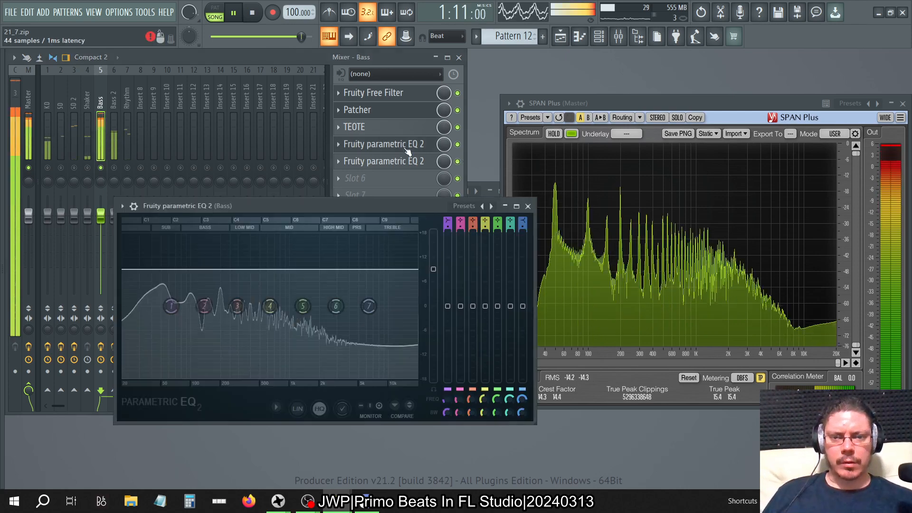
{"action": "left_click_drag", "start_coordinate": [431, 282], "coordinate": [431, 295]}
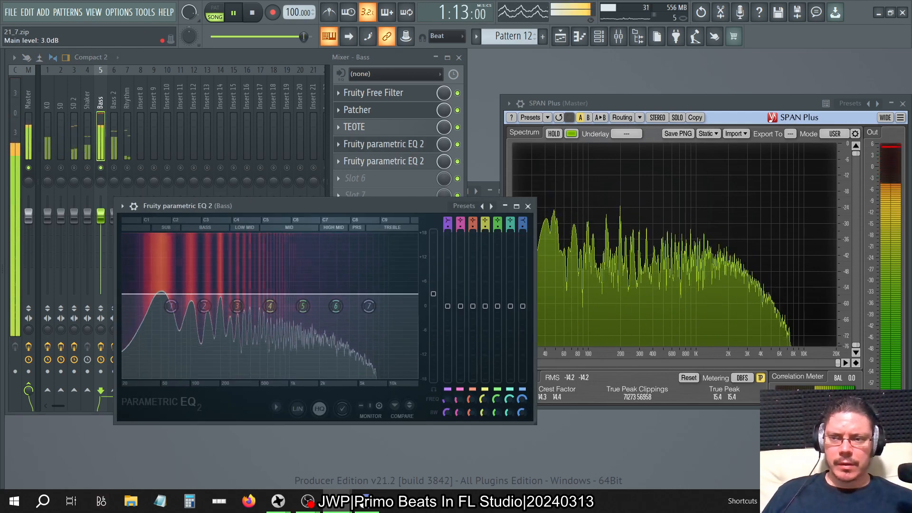
{"action": "left_click", "coordinate": [527, 206]}
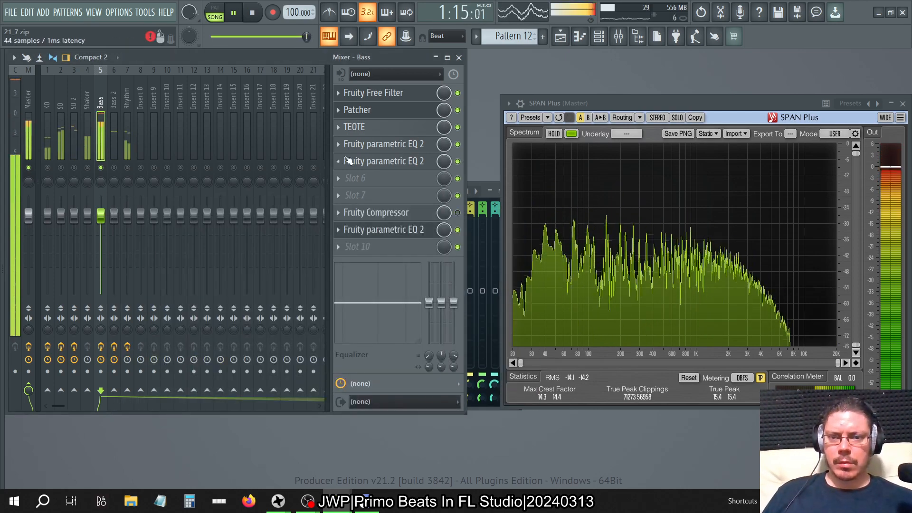
Delete the Fruity parametric EQ 2 from slot 5 of the Bass track.
{"action": "left_click", "coordinate": [338, 161]}
{"action": "left_click", "coordinate": [352, 185]}
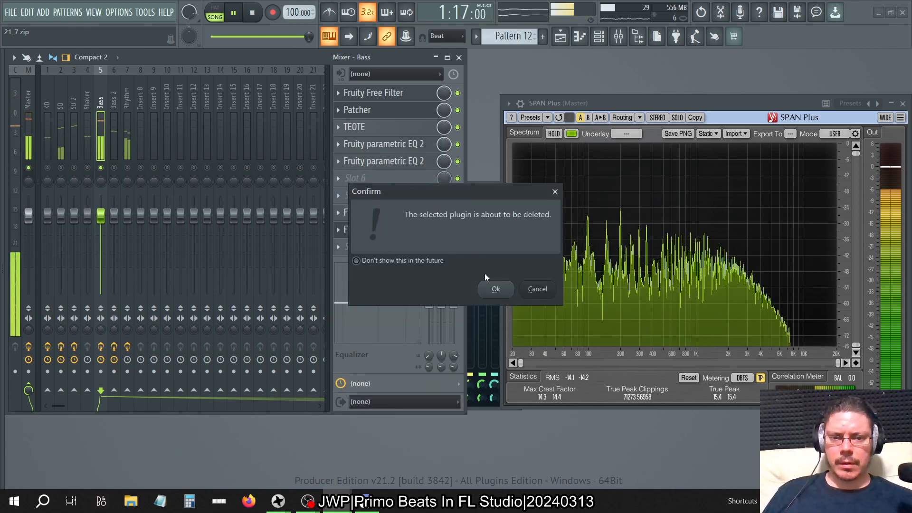
{"action": "left_click", "coordinate": [493, 286]}
Duplicate the slot 4 Fruity parametric EQ 2 with its 3 dB main level into slots 5, 6 and 7.
{"action": "left_click", "coordinate": [339, 144]}
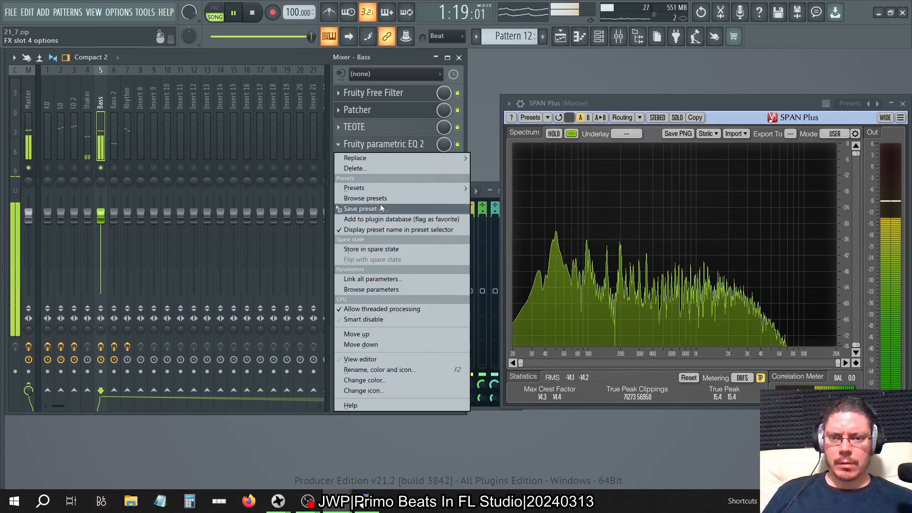
{"action": "left_click_drag", "start_coordinate": [380, 203], "coordinate": [392, 162]}
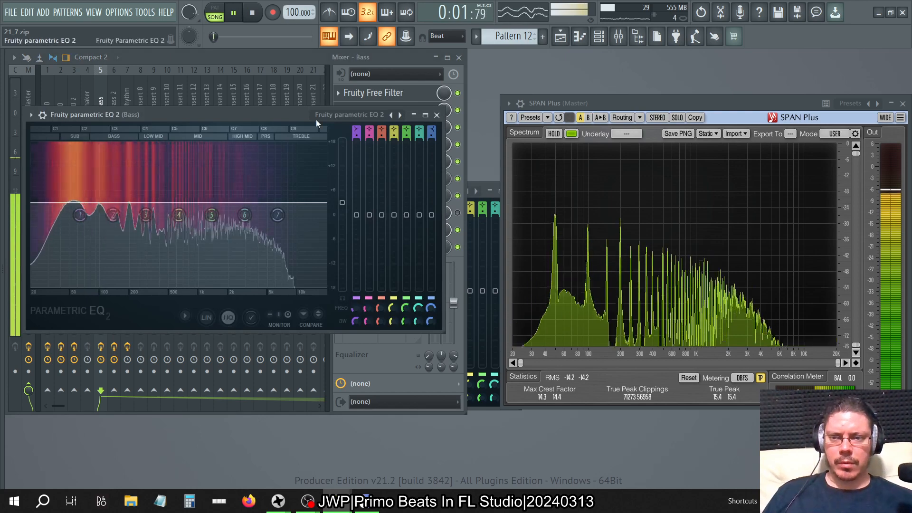
{"action": "left_click_drag", "start_coordinate": [188, 116], "coordinate": [598, 167]}
{"action": "left_click", "coordinate": [439, 168]}
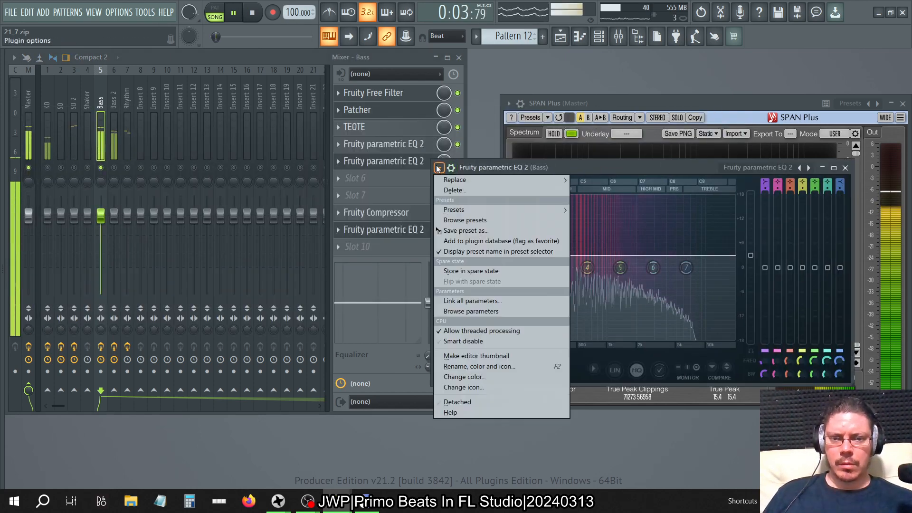
{"action": "left_click_drag", "start_coordinate": [456, 229], "coordinate": [365, 178]}
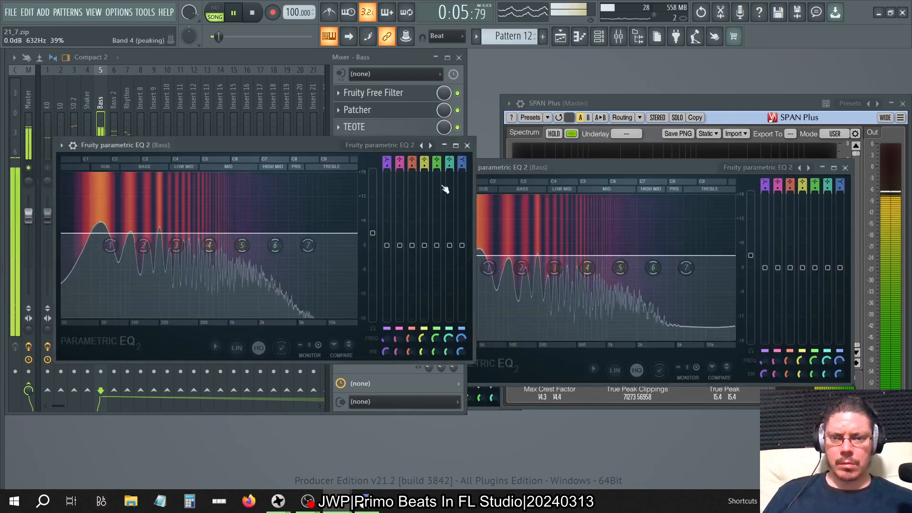
{"action": "left_click", "coordinate": [386, 58]}
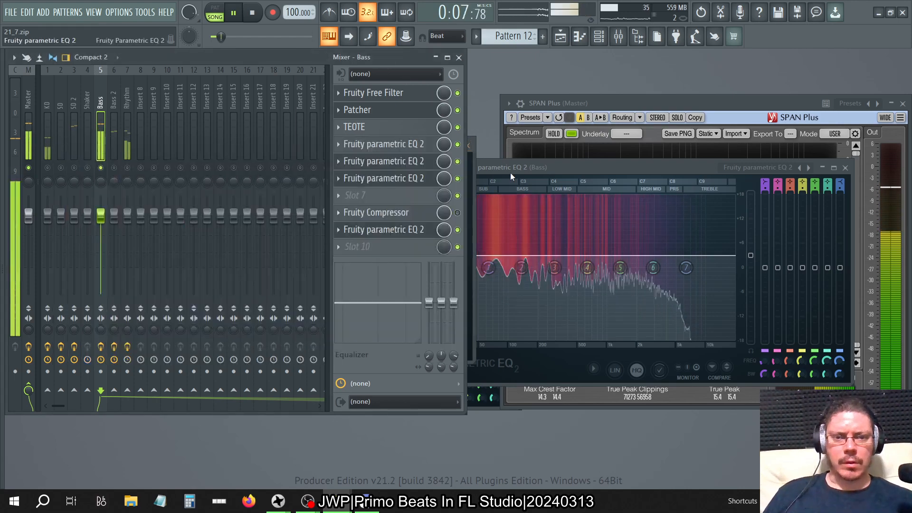
{"action": "left_click", "coordinate": [546, 169]}
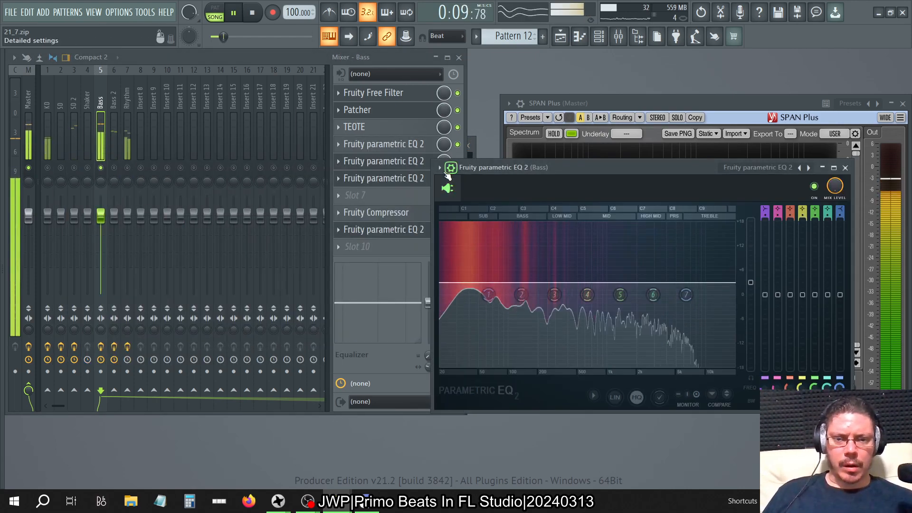
{"action": "left_click", "coordinate": [442, 169]}
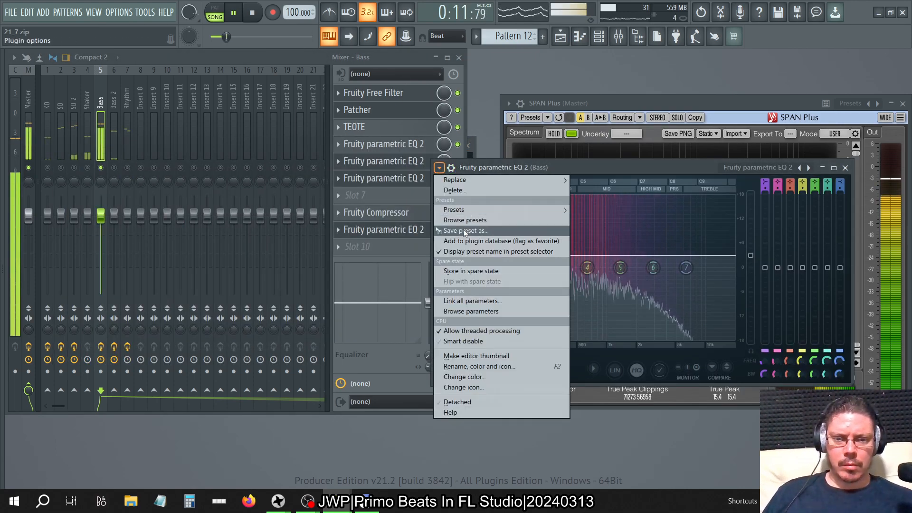
{"action": "left_click_drag", "start_coordinate": [465, 231], "coordinate": [401, 196]}
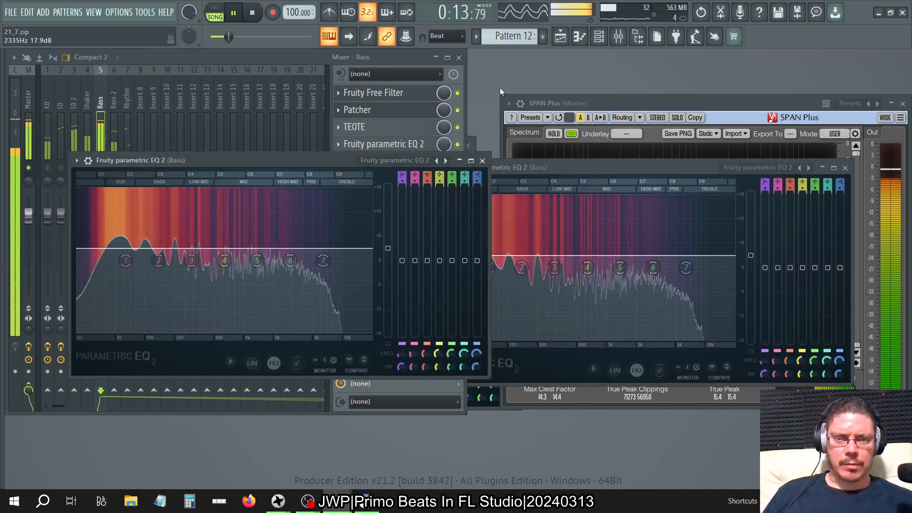
{"action": "left_click", "coordinate": [482, 160]}
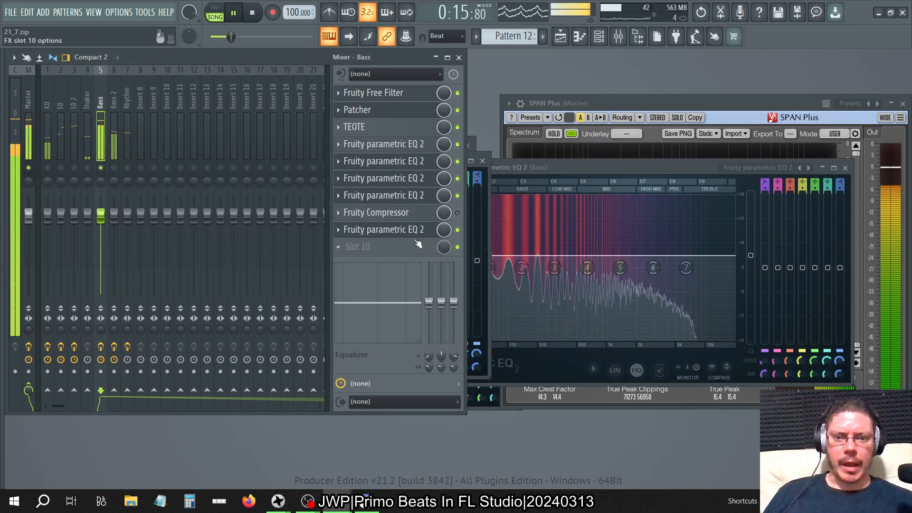
Move the Bass track's final Fruity parametric EQ 2 to slot 10 and re-enable Fruity Compressor in slot 8.
{"action": "scroll", "coordinate": [404, 233], "scroll_direction": "down", "scroll_amount": 2}
{"action": "scroll", "coordinate": [404, 97], "scroll_direction": "up", "scroll_amount": 1}
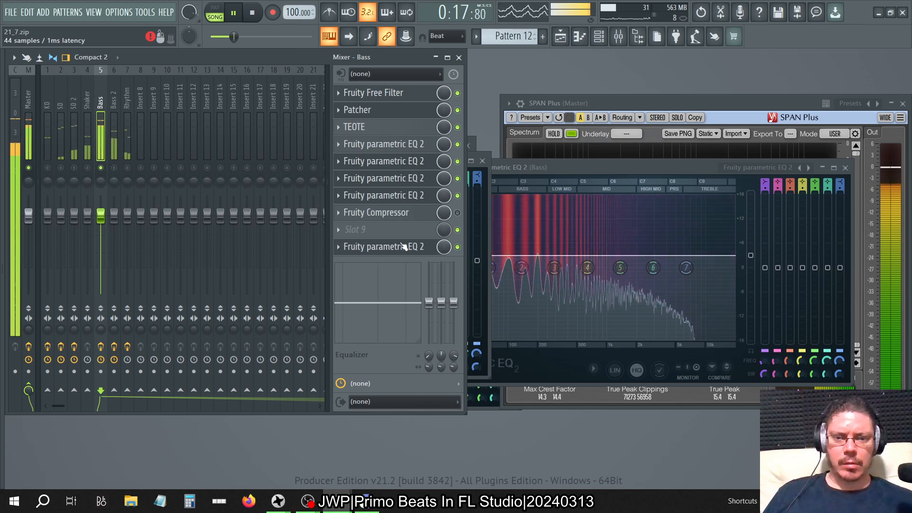
{"action": "left_click", "coordinate": [457, 213]}
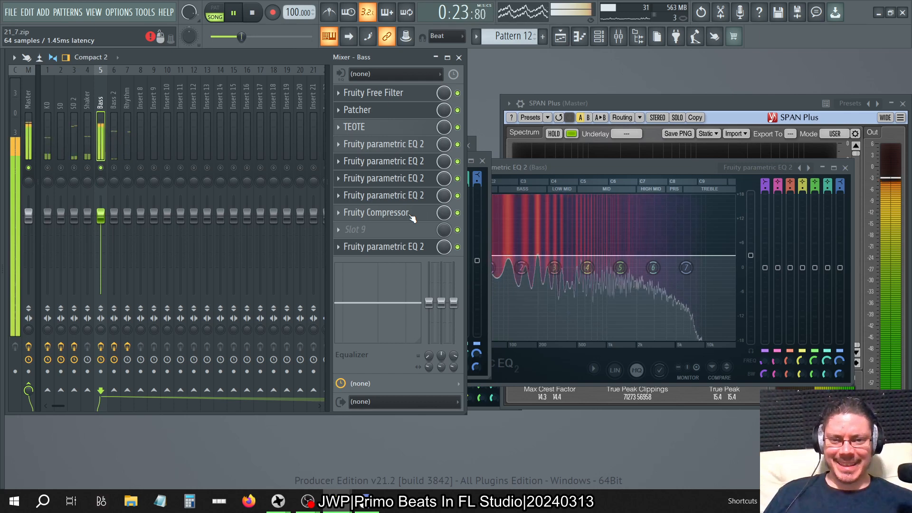
Check Maximus on the Master track and bypass it.
{"action": "left_click", "coordinate": [28, 70]}
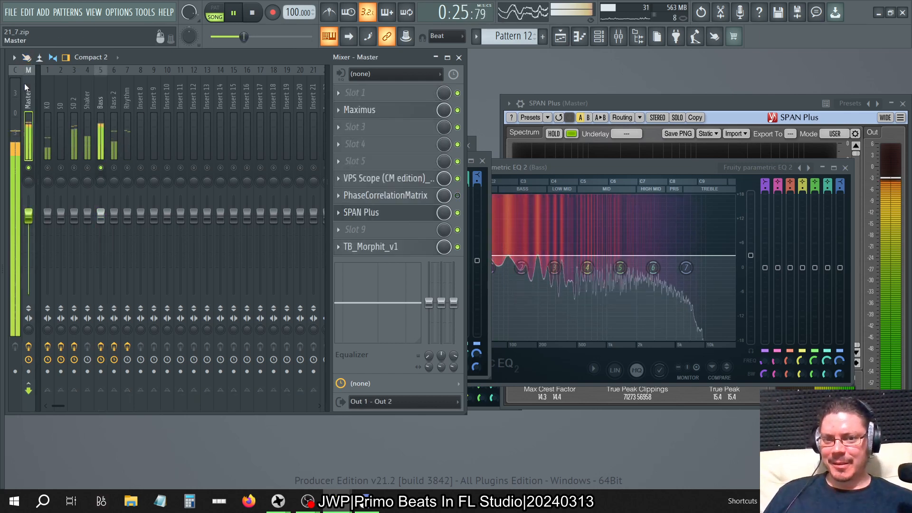
{"action": "left_click", "coordinate": [421, 116]}
{"action": "left_click", "coordinate": [420, 116]}
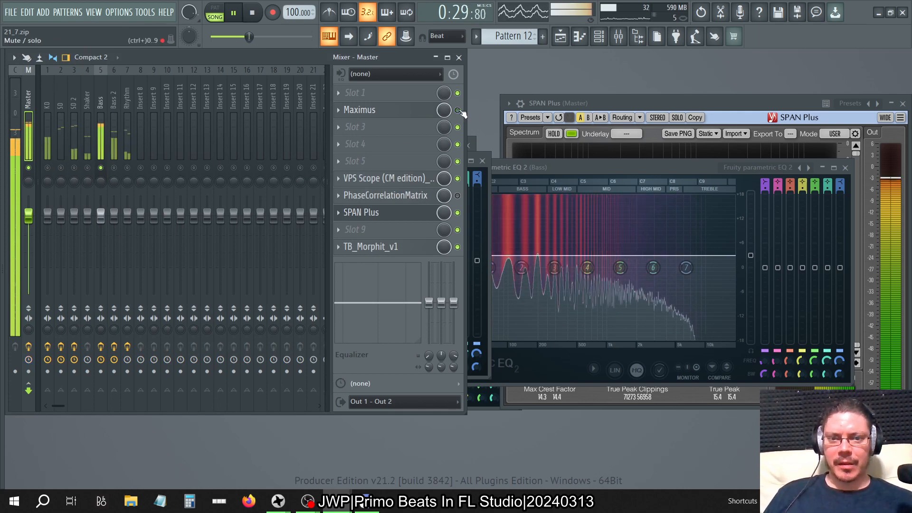
Move the Bass track's Fruity Compressor down to slot 9 and duplicate the slot 7 Fruity parametric EQ 2 into slot 8.
{"action": "left_click", "coordinate": [98, 92]}
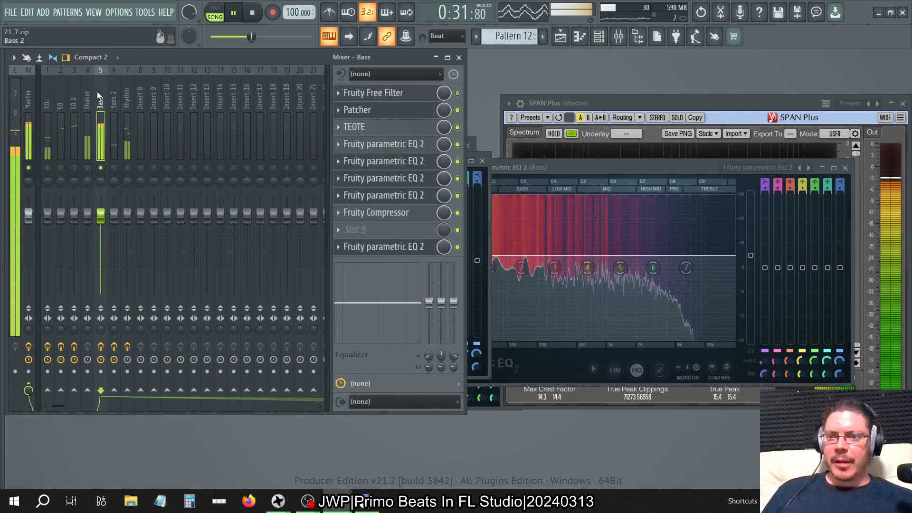
{"action": "left_click", "coordinate": [339, 212]}
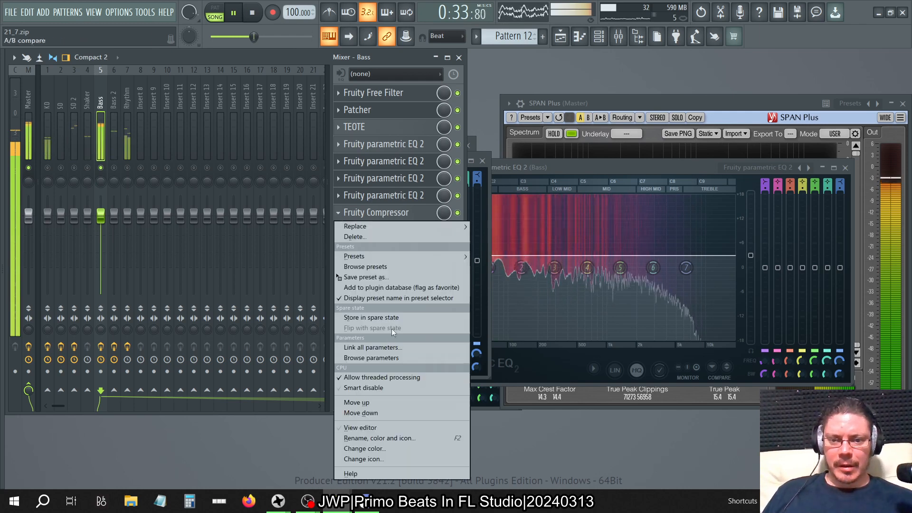
{"action": "left_click", "coordinate": [367, 413]}
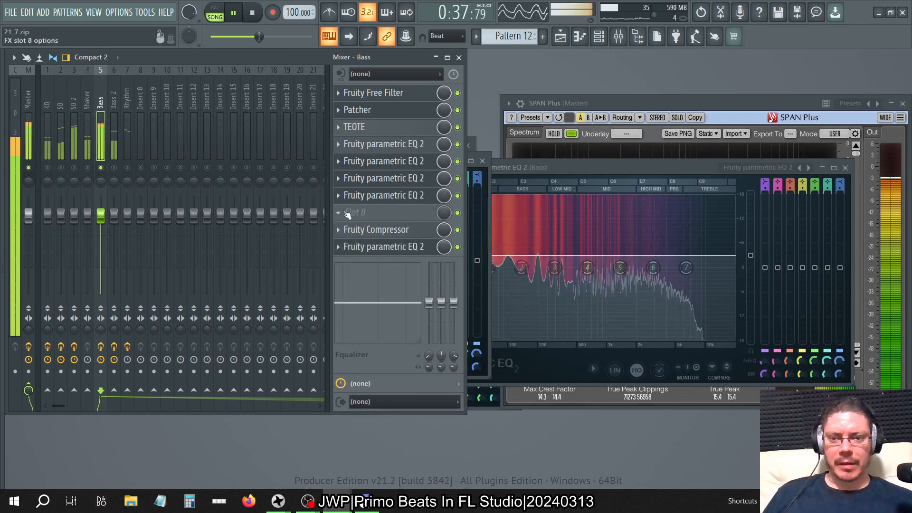
{"action": "left_click", "coordinate": [338, 195]}
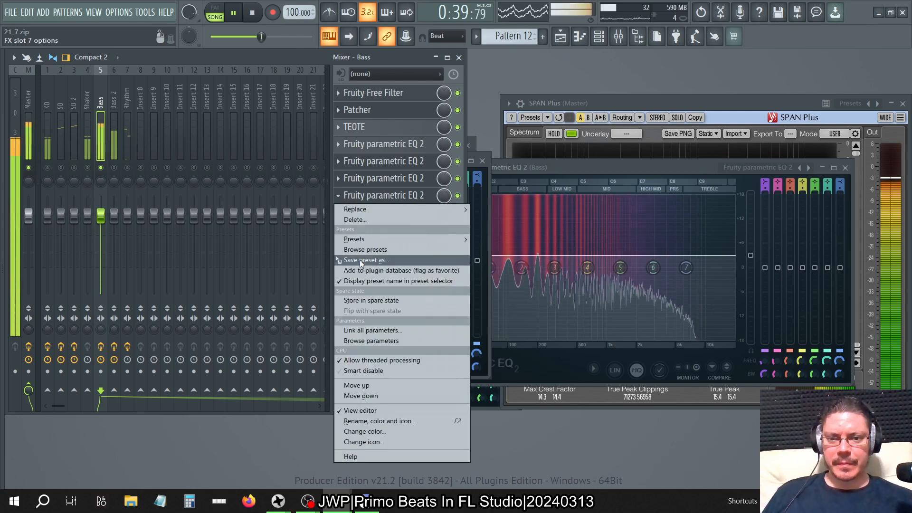
{"action": "left_click_drag", "start_coordinate": [360, 260], "coordinate": [381, 212]}
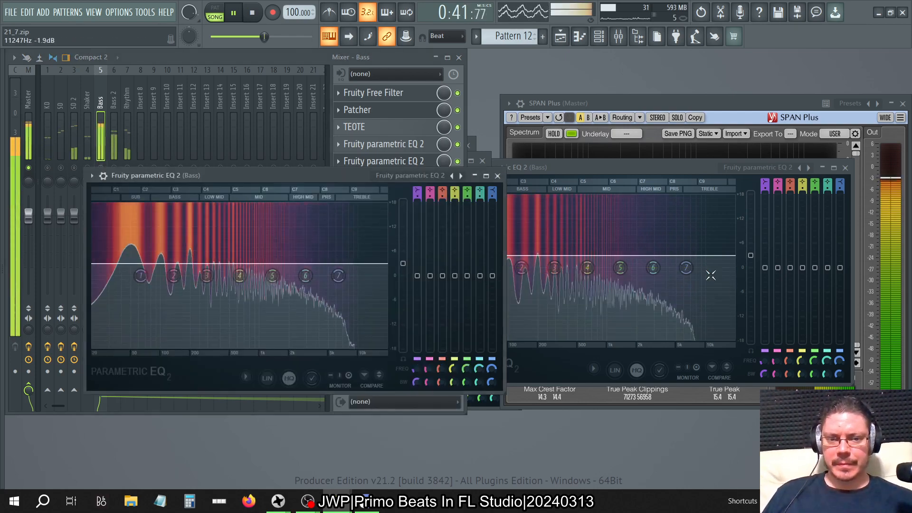
{"action": "left_click", "coordinate": [498, 176]}
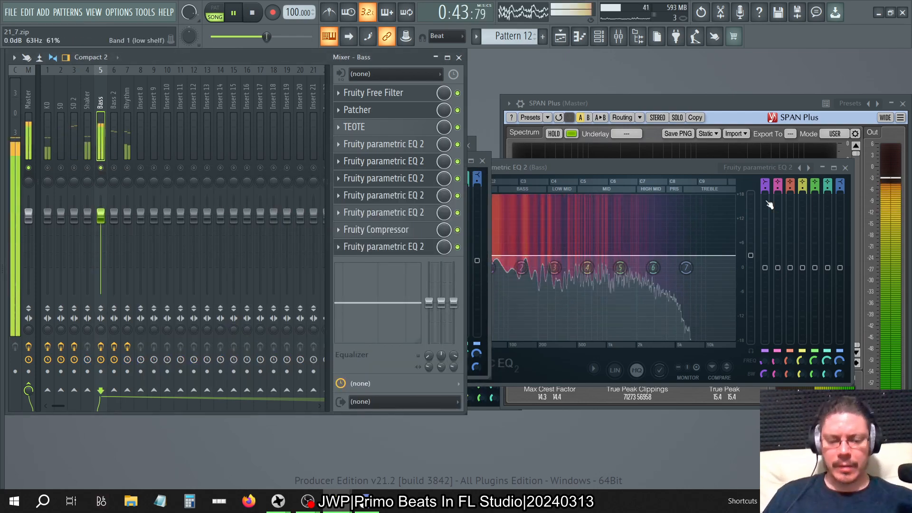
Close all plugin windows, reopen the mixer, and bypass the Bass track's EQs in slots 4 to 8 and its Fruity Compressor.
{"action": "key", "text": "F12"}
{"action": "left_click", "coordinate": [615, 39]}
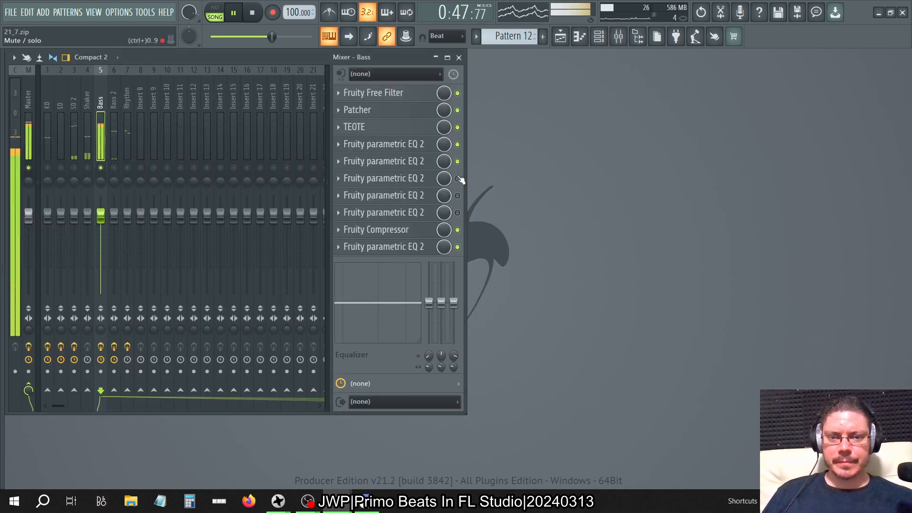
{"action": "left_click", "coordinate": [457, 144]}
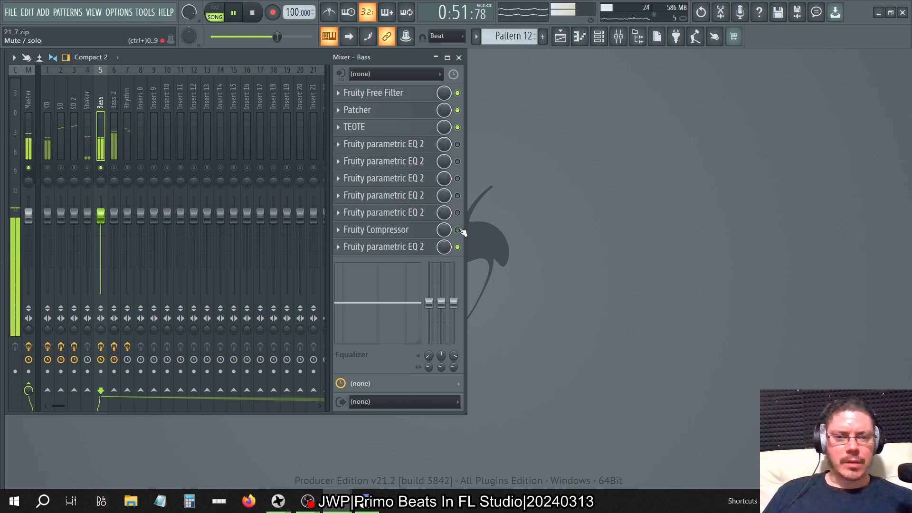
{"action": "left_click", "coordinate": [457, 230]}
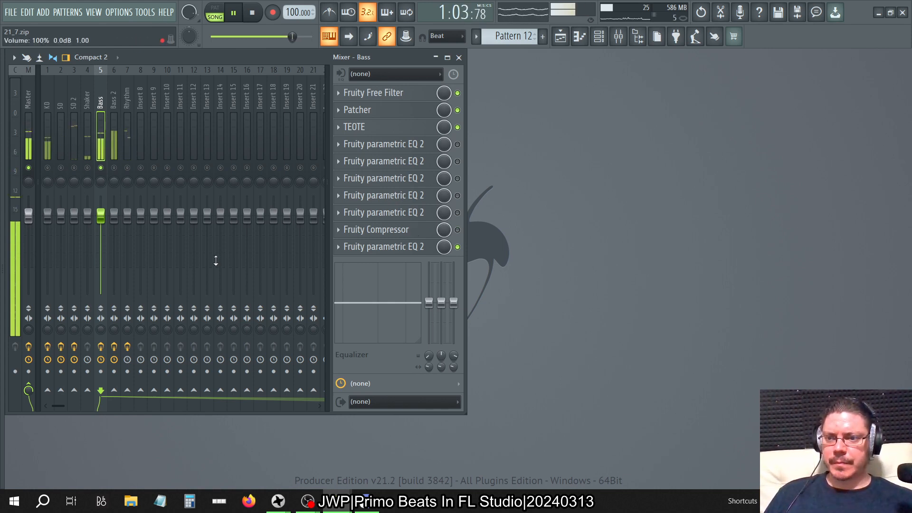
Reset the Bass track's Fruity Compressor gain to 0.0 dB and re-enable the compressor.
{"action": "left_click", "coordinate": [404, 230]}
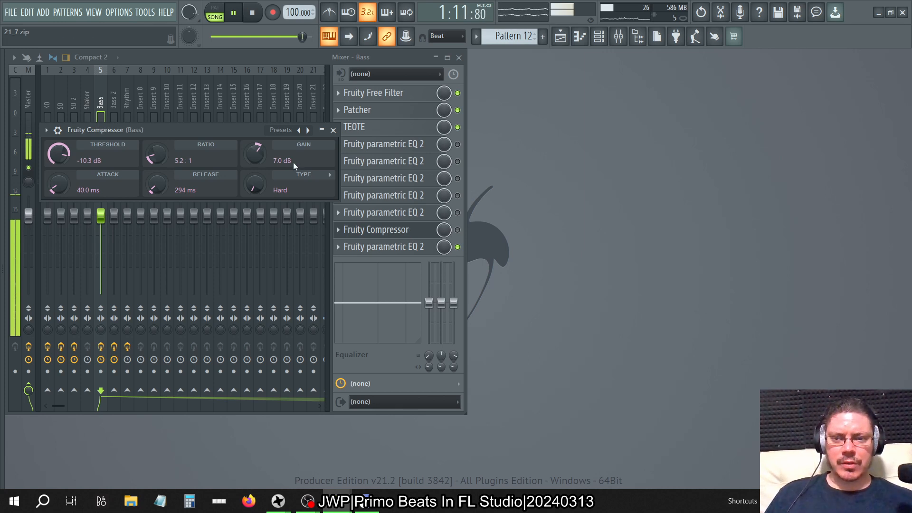
{"action": "right_click", "coordinate": [244, 153]}
{"action": "left_click", "coordinate": [259, 159]}
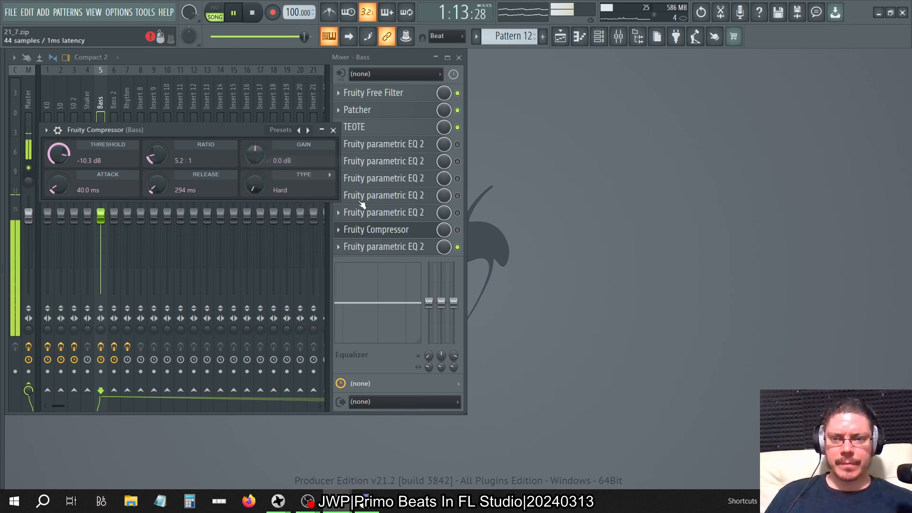
{"action": "left_click", "coordinate": [457, 230]}
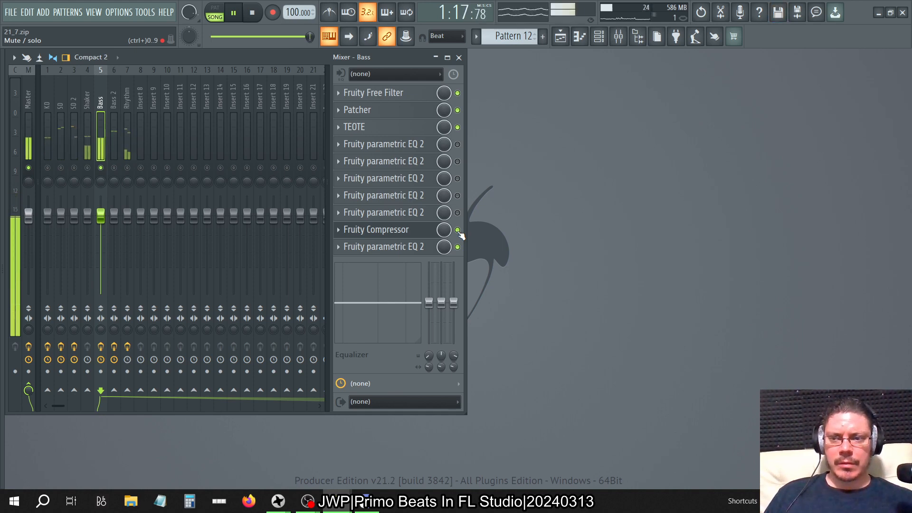
Audition the Bass track's EQ gain stages in slots 4 to 8 by enabling them progressively, and bypass them together with the slot 10 EQ.
{"action": "left_click", "coordinate": [456, 143]}
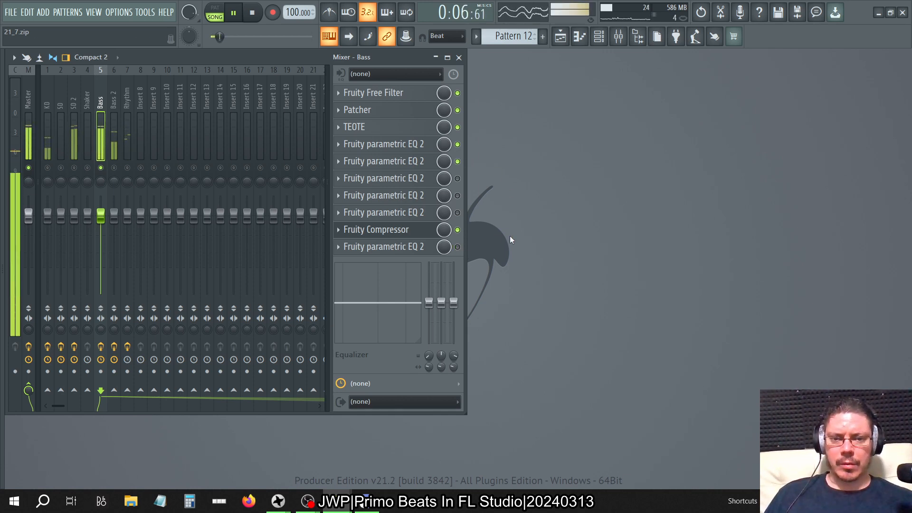
{"action": "left_click", "coordinate": [456, 161]}
{"action": "left_click", "coordinate": [457, 144]}
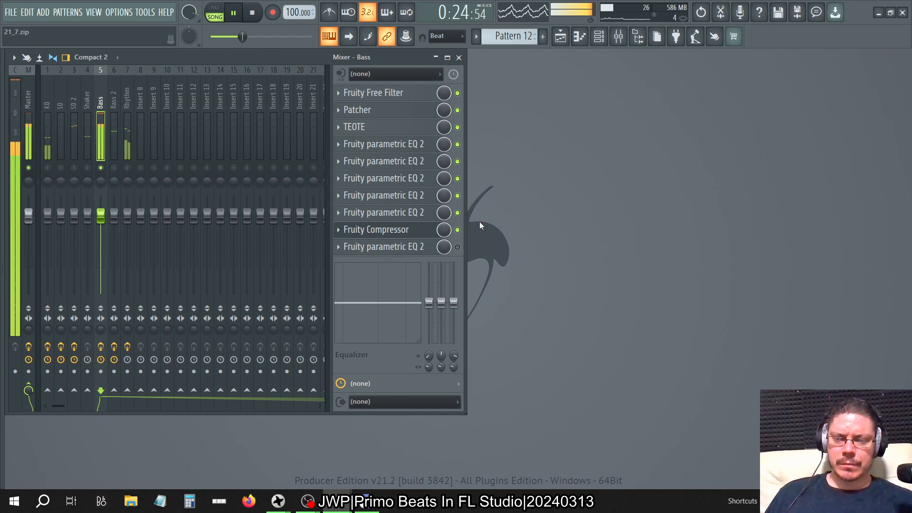
{"action": "left_click", "coordinate": [458, 212]}
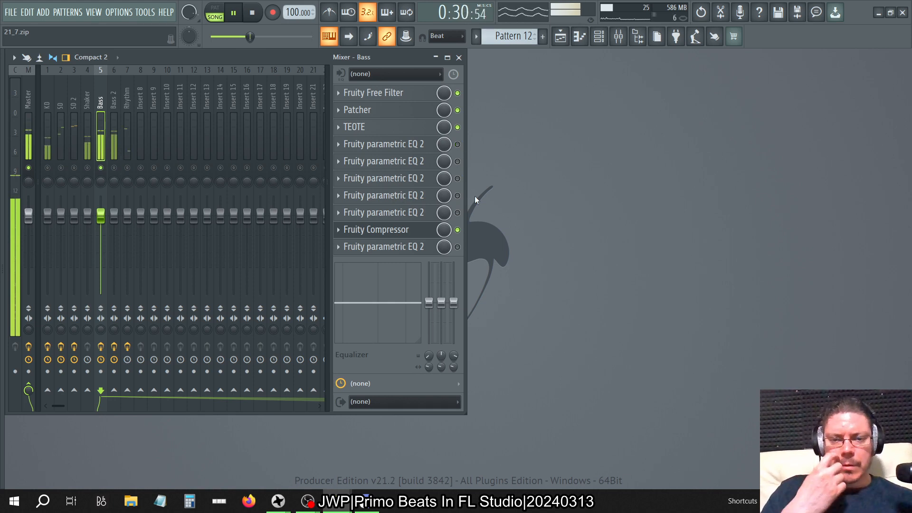
Raise the slot 4 Fruity parametric EQ 2's main level slightly above 3 dB and delete the EQ copies in slots 5 and 6.
{"action": "left_click", "coordinate": [414, 145]}
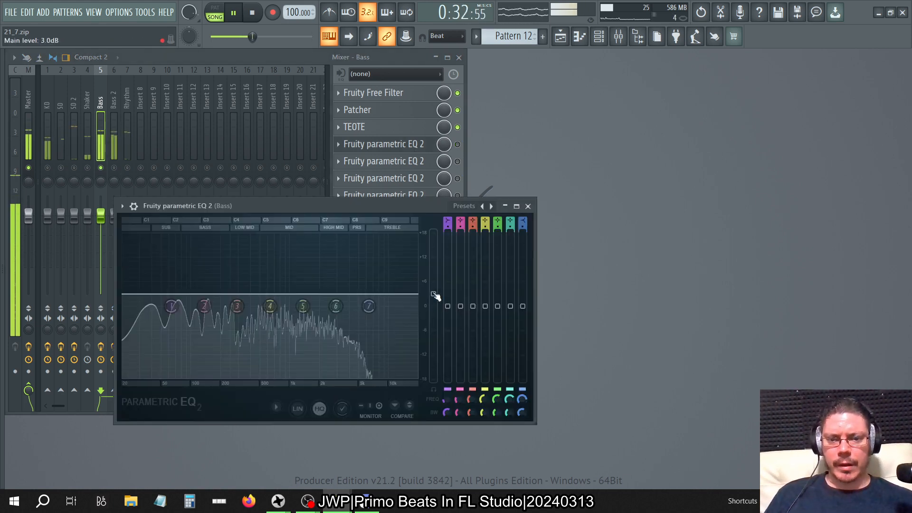
{"action": "left_click_drag", "start_coordinate": [435, 296], "coordinate": [433, 288]}
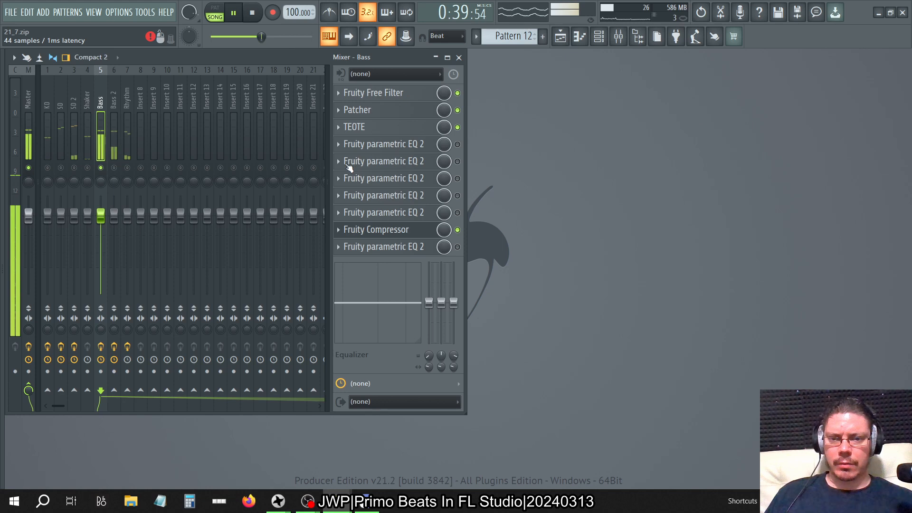
{"action": "right_click", "coordinate": [348, 166]}
{"action": "left_click", "coordinate": [352, 189]}
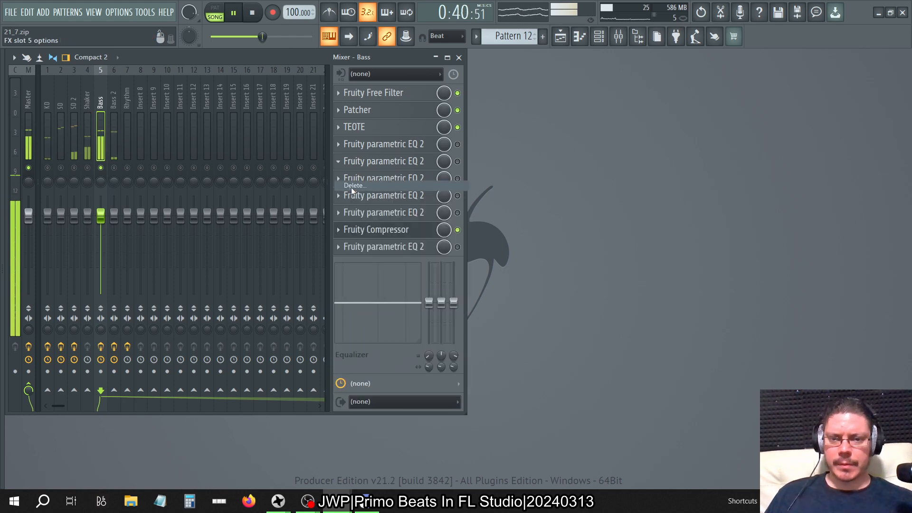
{"action": "left_click", "coordinate": [494, 287]}
{"action": "right_click", "coordinate": [349, 178]}
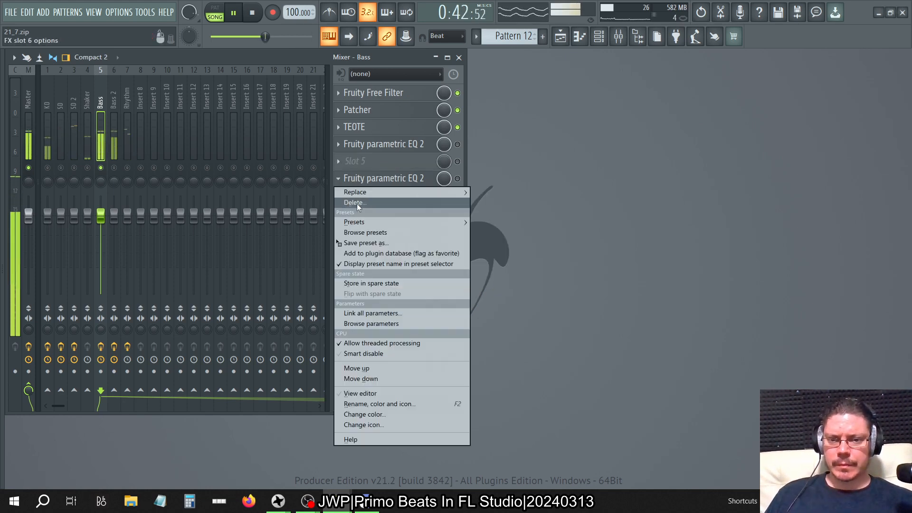
{"action": "left_click", "coordinate": [357, 204]}
{"action": "left_click", "coordinate": [495, 287]}
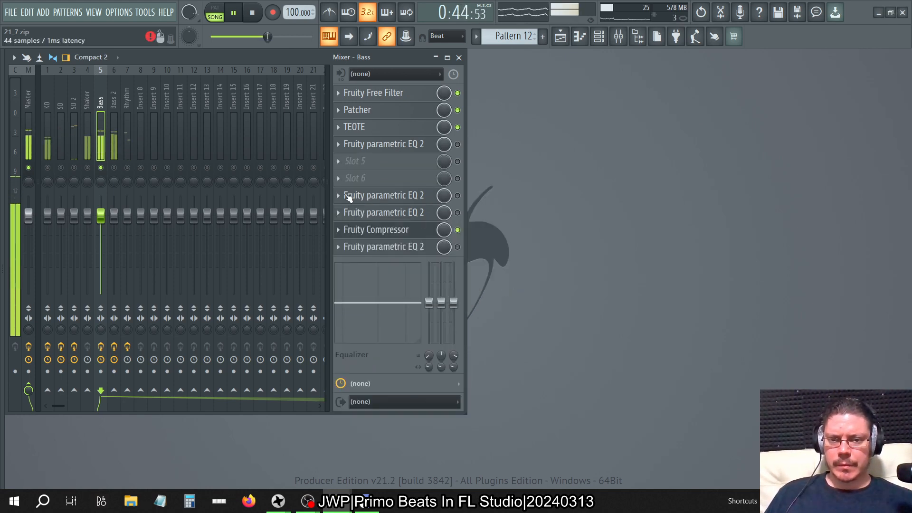
Delete the remaining old Fruity parametric EQ 2 copies from slots 7 and 8 of the Bass track.
{"action": "left_click", "coordinate": [348, 196]}
{"action": "left_click", "coordinate": [482, 160]}
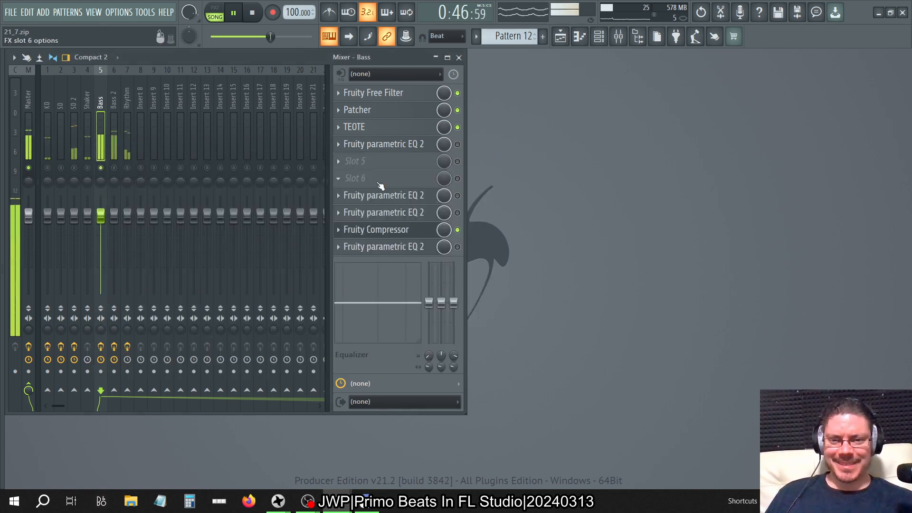
{"action": "right_click", "coordinate": [343, 196]}
{"action": "left_click", "coordinate": [357, 218]}
{"action": "left_click", "coordinate": [494, 287]}
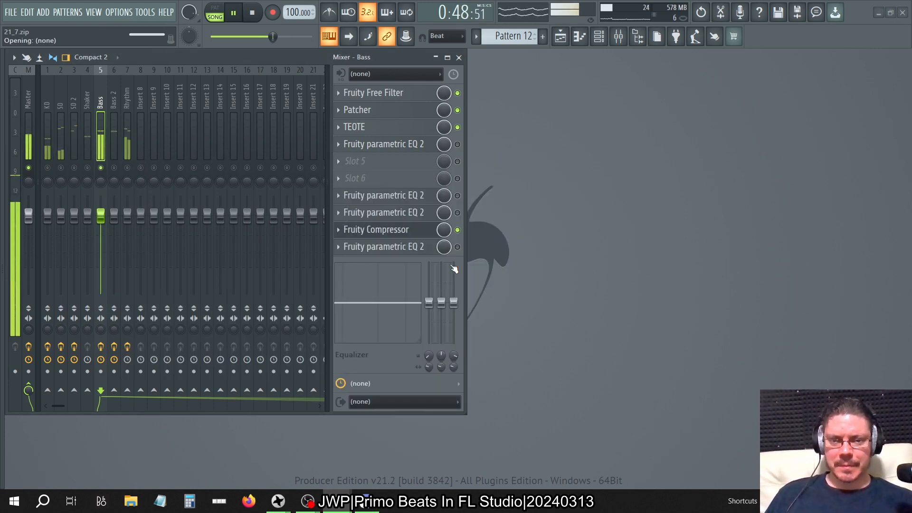
{"action": "left_click", "coordinate": [339, 213]}
{"action": "left_click", "coordinate": [350, 238]}
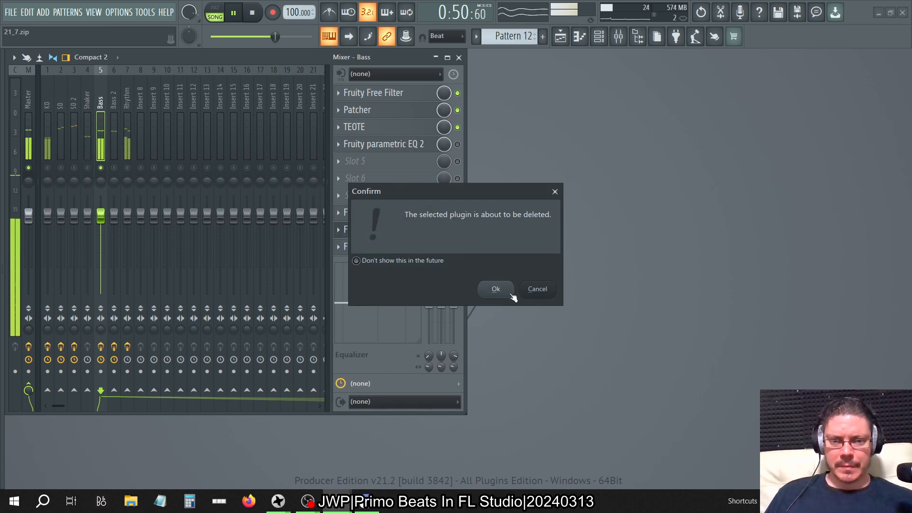
{"action": "left_click", "coordinate": [494, 288]}
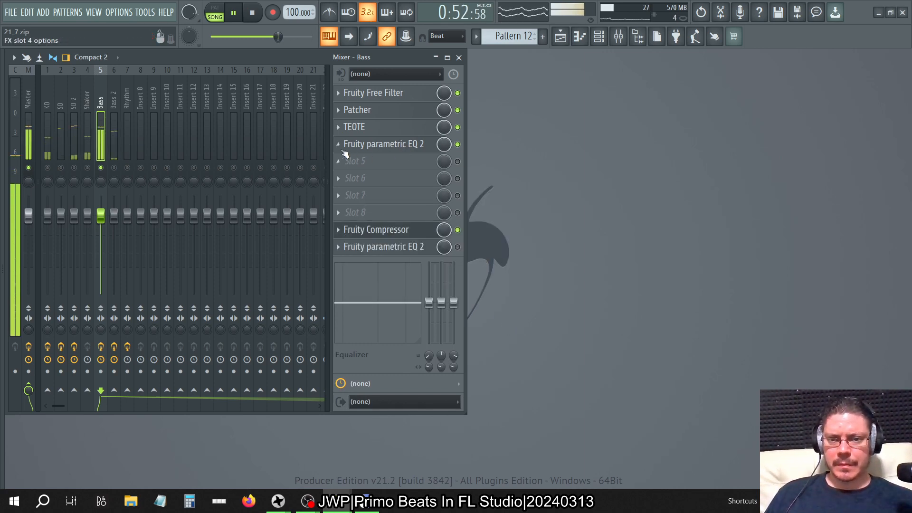
Re-enable the slot 4 Fruity parametric EQ 2 and duplicate it with its raised main level into slots 5, 6, 7 and 8.
{"action": "left_click", "coordinate": [345, 153]}
{"action": "left_click_drag", "start_coordinate": [371, 192], "coordinate": [392, 162]}
{"action": "left_click", "coordinate": [844, 167]}
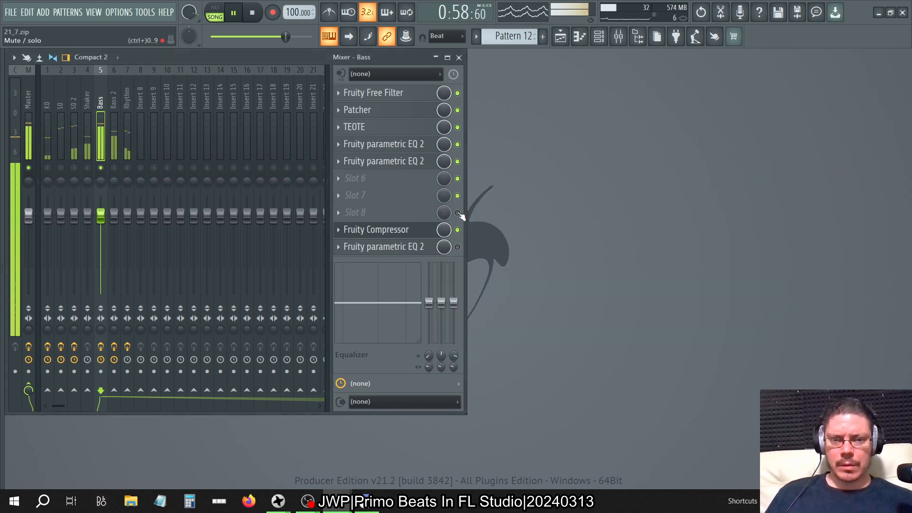
{"action": "left_click", "coordinate": [340, 167]}
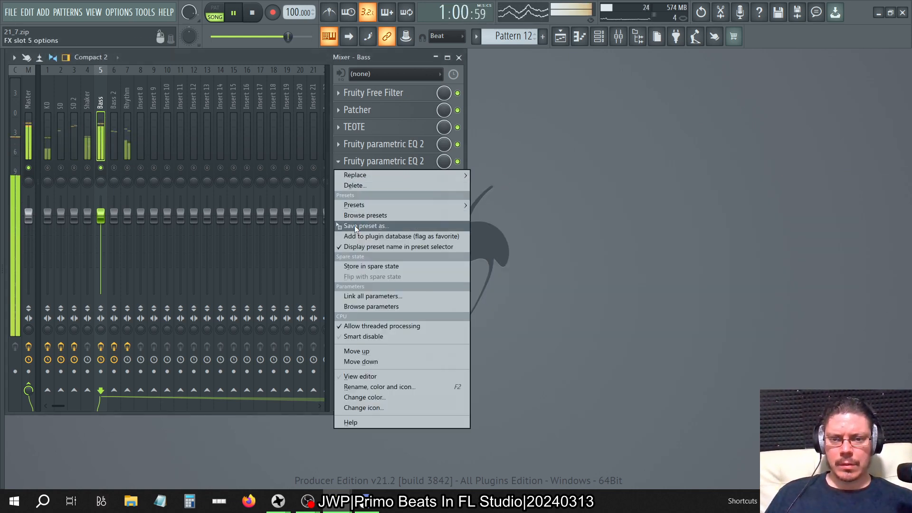
{"action": "left_click_drag", "start_coordinate": [371, 227], "coordinate": [394, 180]}
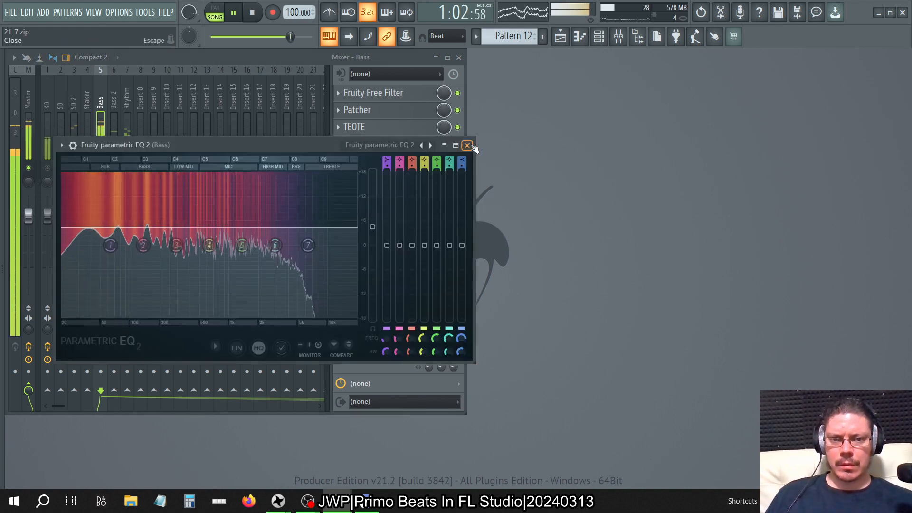
{"action": "left_click", "coordinate": [467, 145]}
{"action": "left_click", "coordinate": [345, 183]}
{"action": "left_click_drag", "start_coordinate": [371, 242], "coordinate": [410, 196]}
{"action": "left_click", "coordinate": [484, 160]}
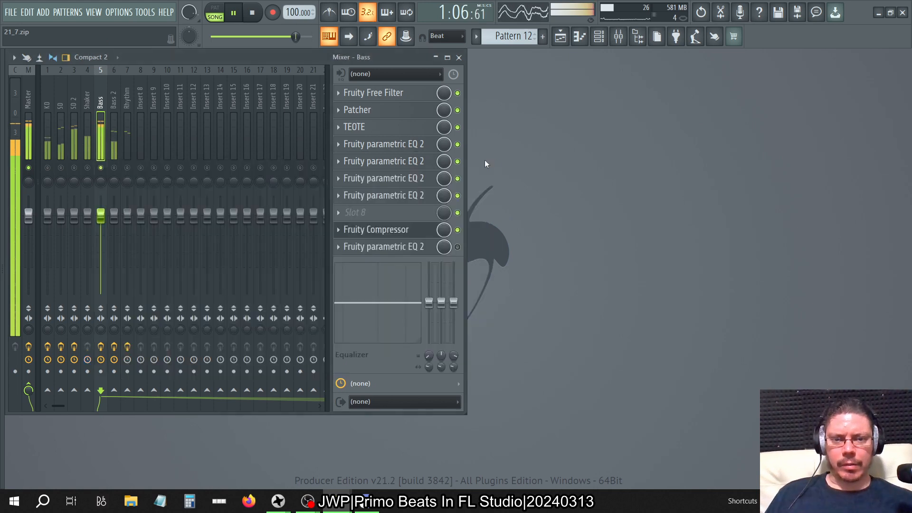
{"action": "left_click", "coordinate": [344, 195]}
{"action": "left_click_drag", "start_coordinate": [379, 257], "coordinate": [410, 213]}
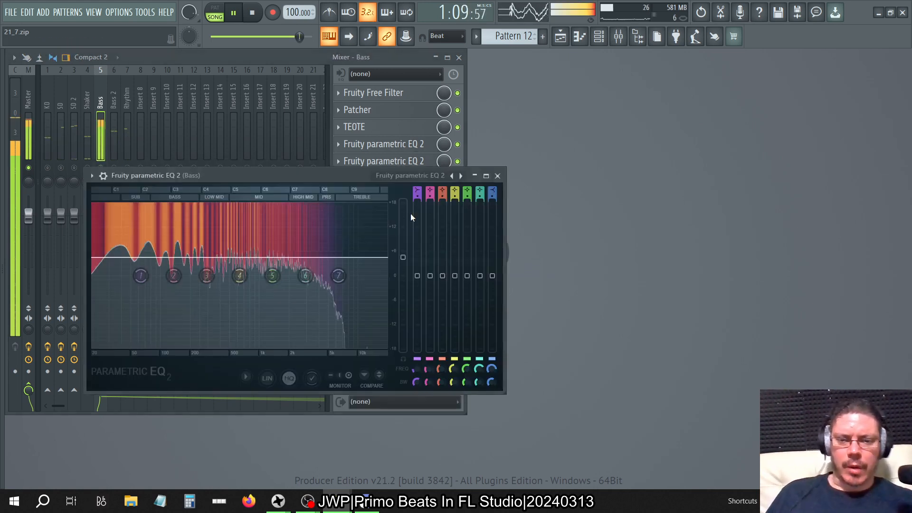
{"action": "left_click", "coordinate": [498, 176]}
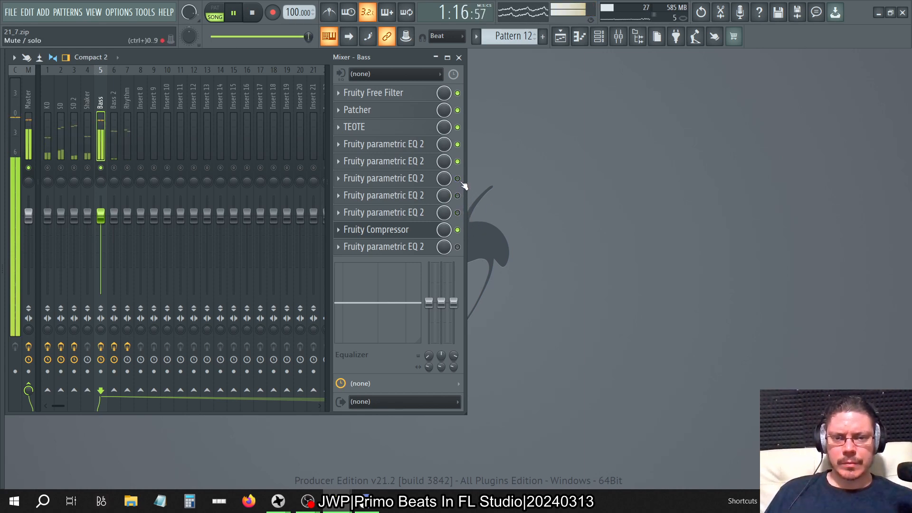
Bypass the Bass track's duplicated EQ gain stages in slots 5 to 8 to compare the compressed level.
{"action": "left_click", "coordinate": [459, 160]}
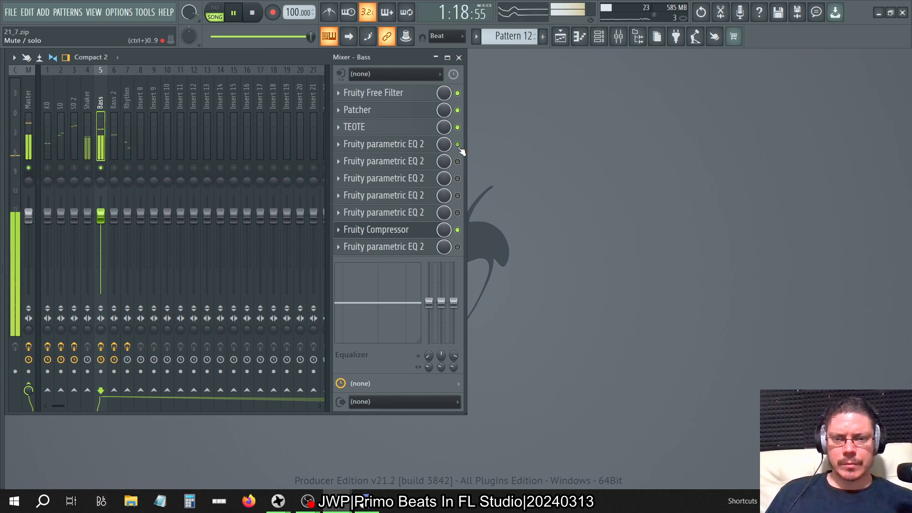
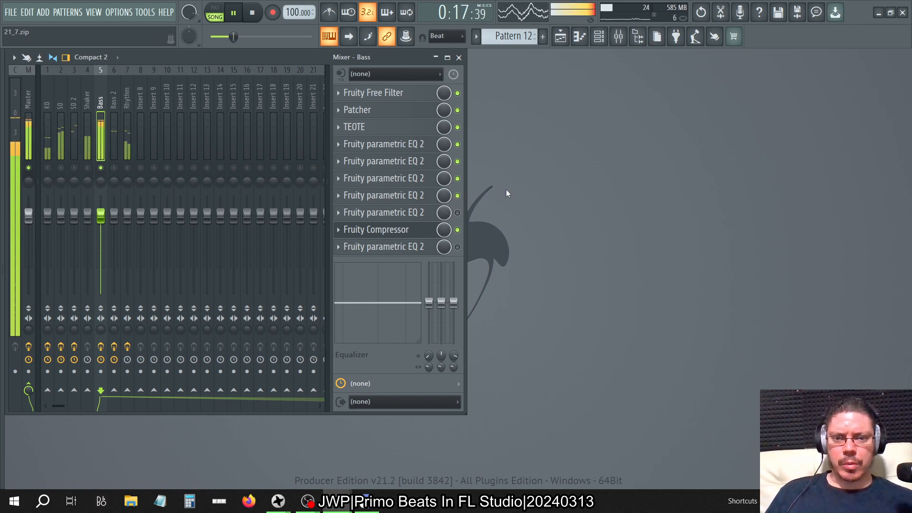
Re-enable the slot 8 Fruity parametric EQ 2 on the Bass track and raise the slot 8 and slot 7 EQ main levels to 18 dB.
{"action": "left_click", "coordinate": [457, 212]}
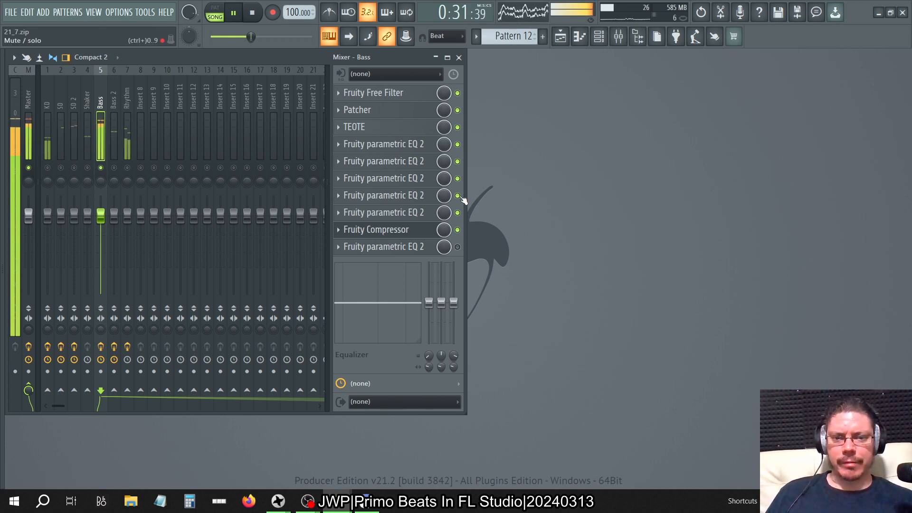
{"action": "left_click", "coordinate": [413, 212]}
{"action": "left_click_drag", "start_coordinate": [403, 257], "coordinate": [403, 226]}
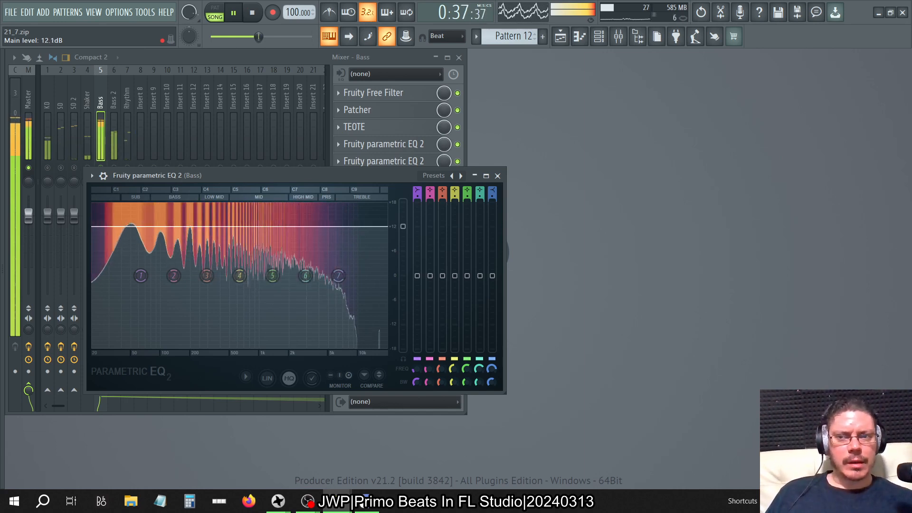
{"action": "left_click_drag", "start_coordinate": [402, 226], "coordinate": [402, 202]}
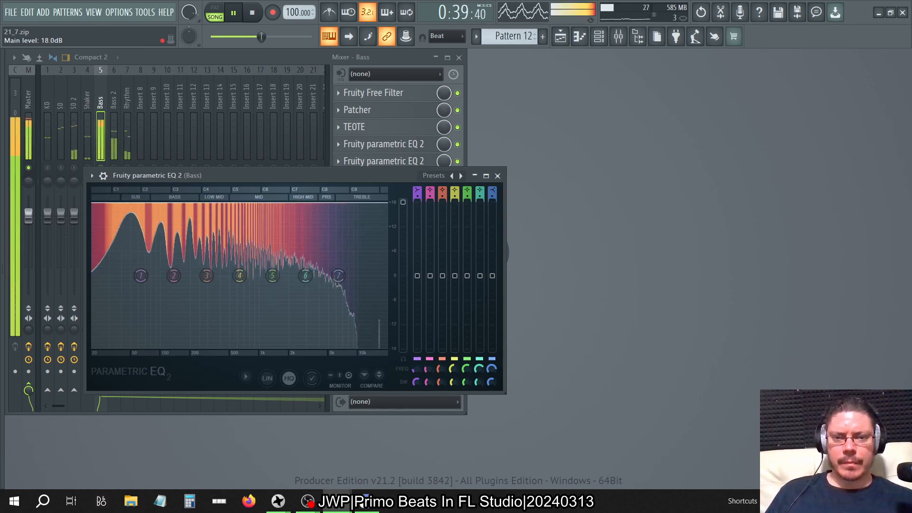
{"action": "left_click", "coordinate": [497, 176]}
{"action": "left_click", "coordinate": [432, 196]}
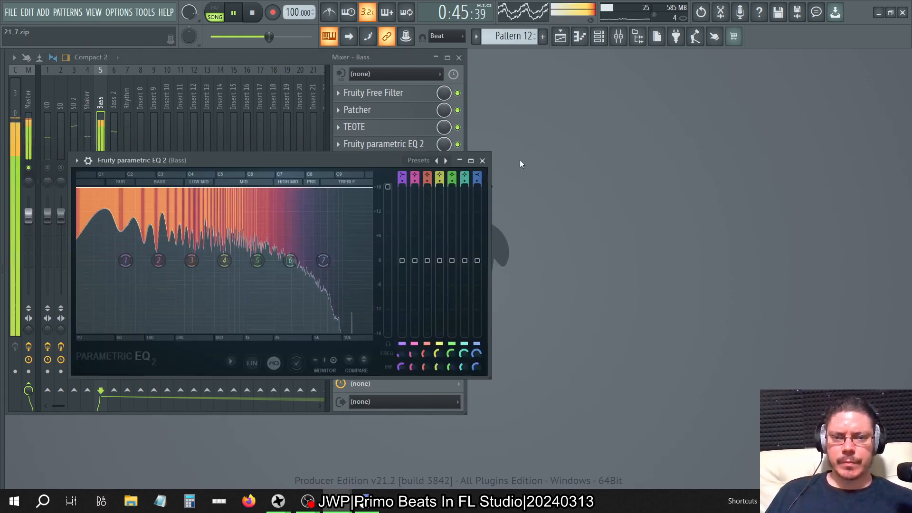
{"action": "left_click", "coordinate": [482, 160]}
Try the slot 6 Fruity parametric EQ 2 main level at 18 dB, then lower it to 9 dB.
{"action": "left_click", "coordinate": [414, 182]}
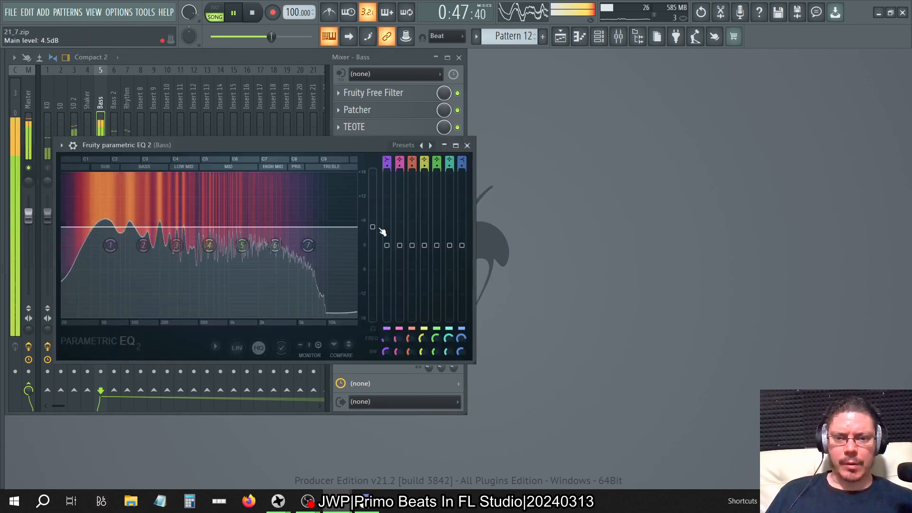
{"action": "left_click_drag", "start_coordinate": [372, 227], "coordinate": [372, 173]}
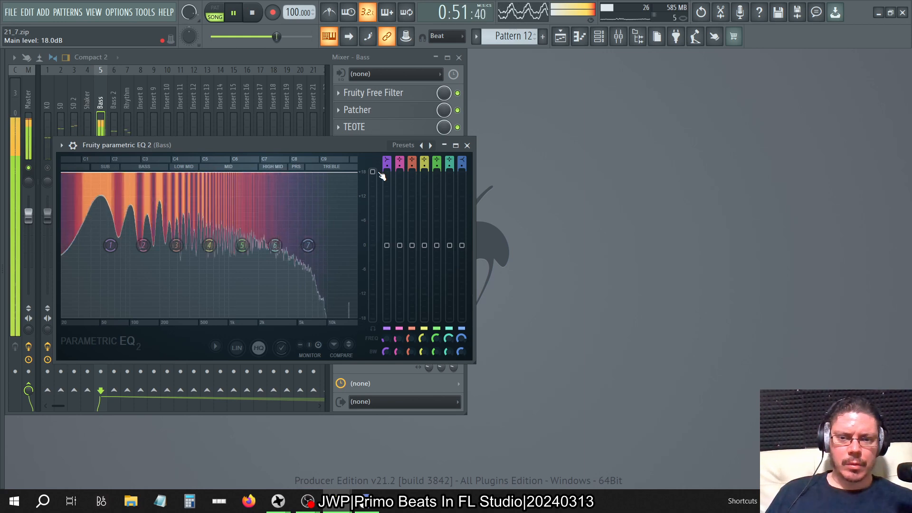
{"action": "left_click_drag", "start_coordinate": [373, 172], "coordinate": [372, 207]}
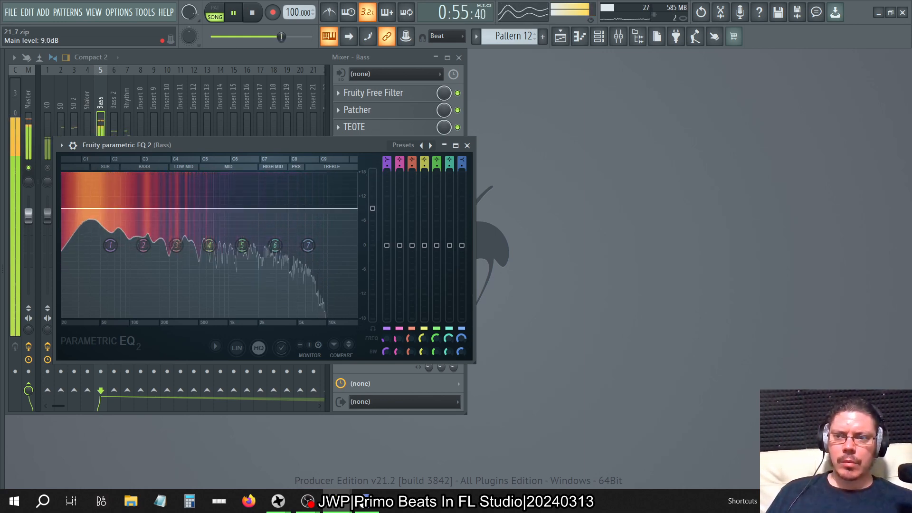
{"action": "left_click", "coordinate": [466, 145]}
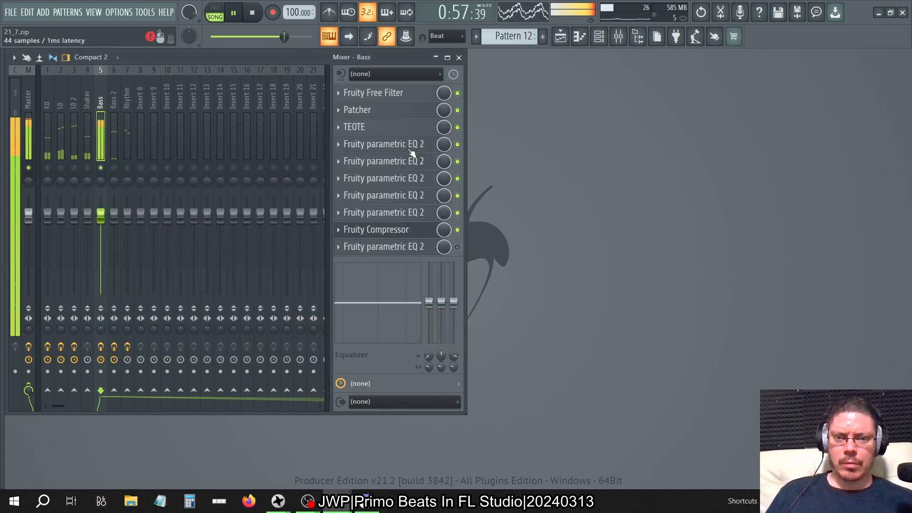
Raise the slot 4 Fruity parametric EQ 2 main level to about 10.3 dB and stop playback.
{"action": "left_click", "coordinate": [421, 180]}
{"action": "left_click_drag", "start_coordinate": [433, 287], "coordinate": [433, 264]}
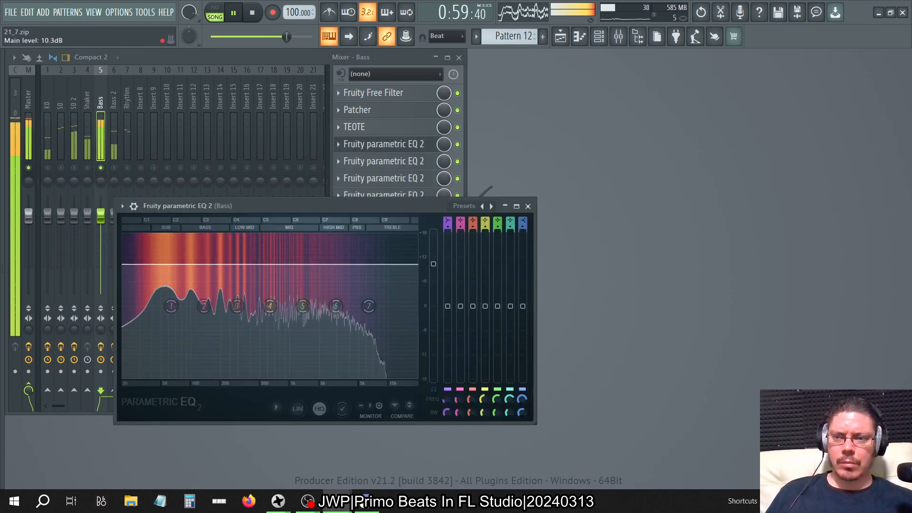
{"action": "left_click", "coordinate": [250, 12]}
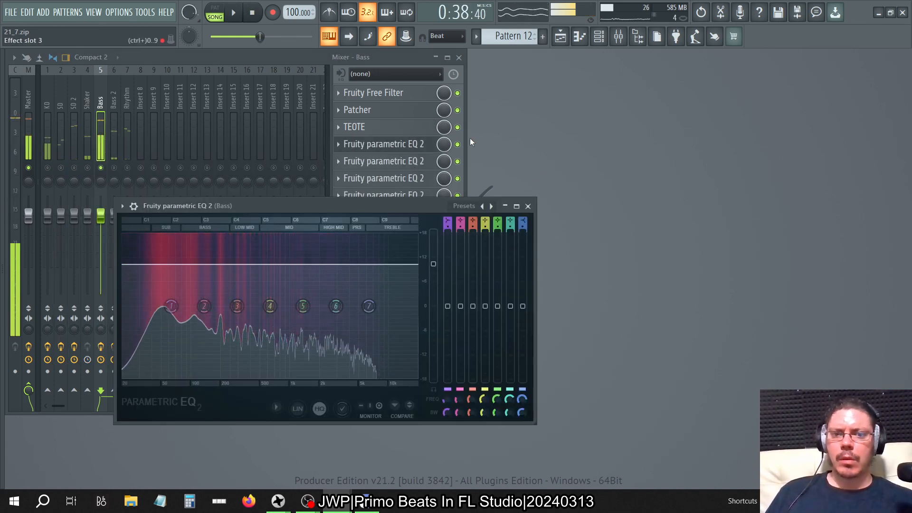
{"action": "left_click", "coordinate": [528, 206]}
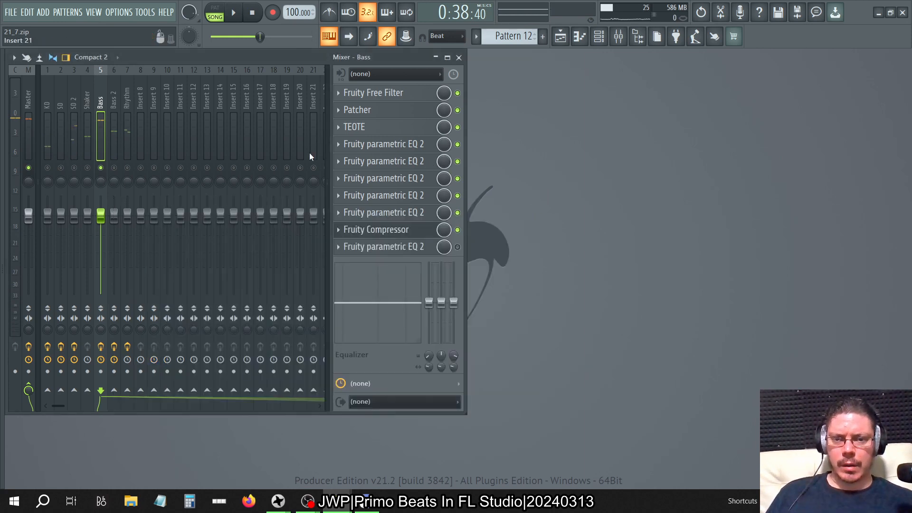
Delete the Fruity parametric EQ 2 copies from slots 5 and 6 of the Bass track.
{"action": "left_click", "coordinate": [339, 161]}
{"action": "left_click", "coordinate": [352, 186]}
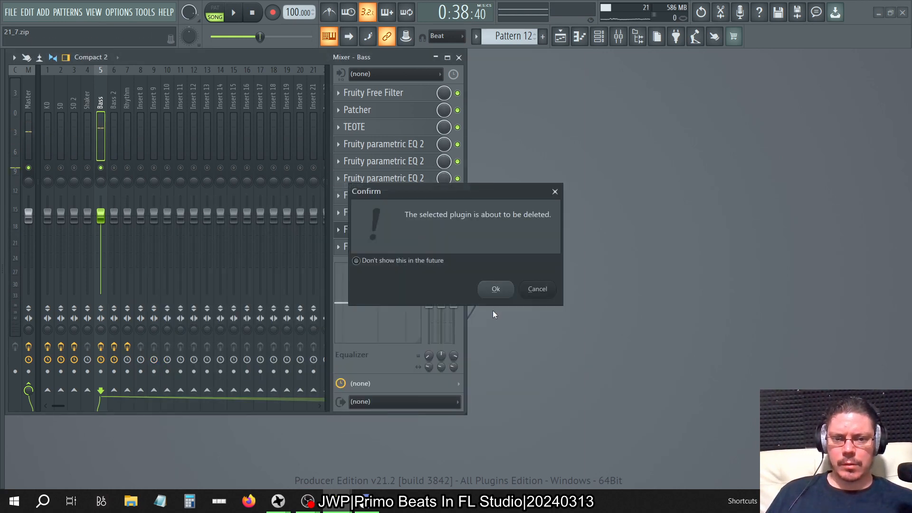
{"action": "left_click", "coordinate": [492, 287]}
{"action": "left_click", "coordinate": [339, 178]}
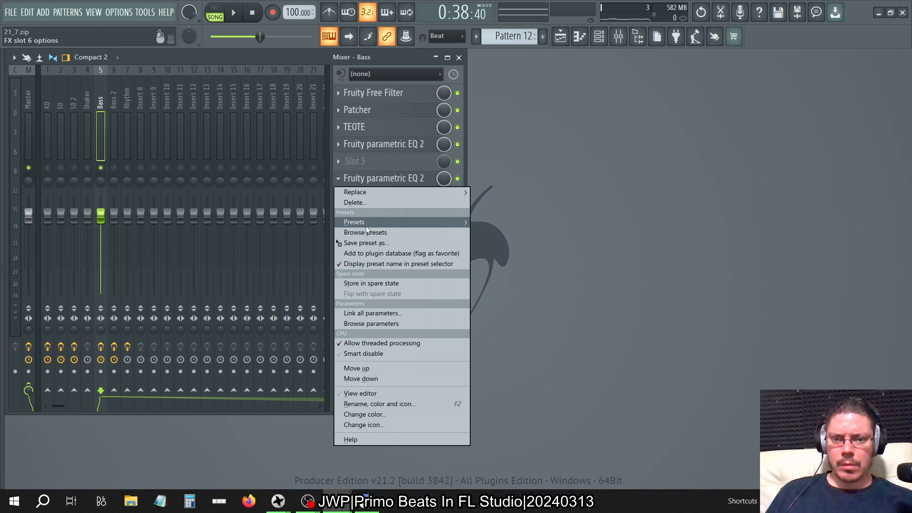
{"action": "left_click", "coordinate": [352, 203]}
{"action": "left_click", "coordinate": [493, 286]}
Delete the Fruity parametric EQ 2 copies from slots 7 and 8 of the Bass track.
{"action": "left_click", "coordinate": [348, 196]}
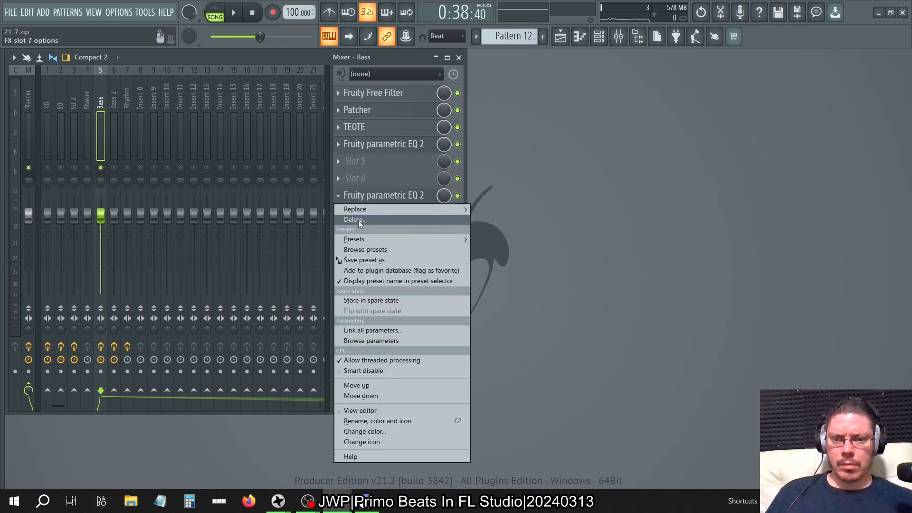
{"action": "left_click", "coordinate": [359, 221]}
{"action": "left_click", "coordinate": [492, 287]}
{"action": "left_click", "coordinate": [338, 212]}
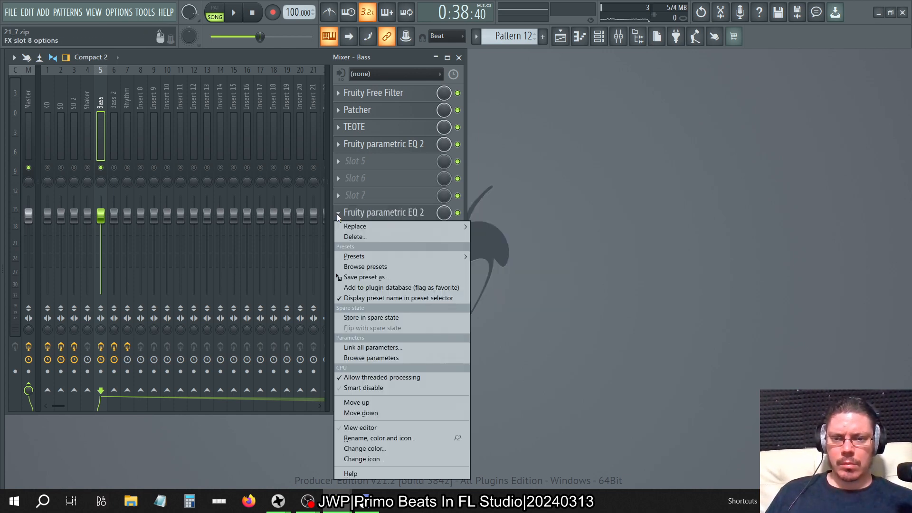
{"action": "left_click", "coordinate": [350, 239]}
{"action": "left_click", "coordinate": [493, 286]}
Duplicate the slot 4 Fruity parametric EQ 2 with its main level setting into slots 5 and 6 of the Bass track.
{"action": "left_click", "coordinate": [420, 144]}
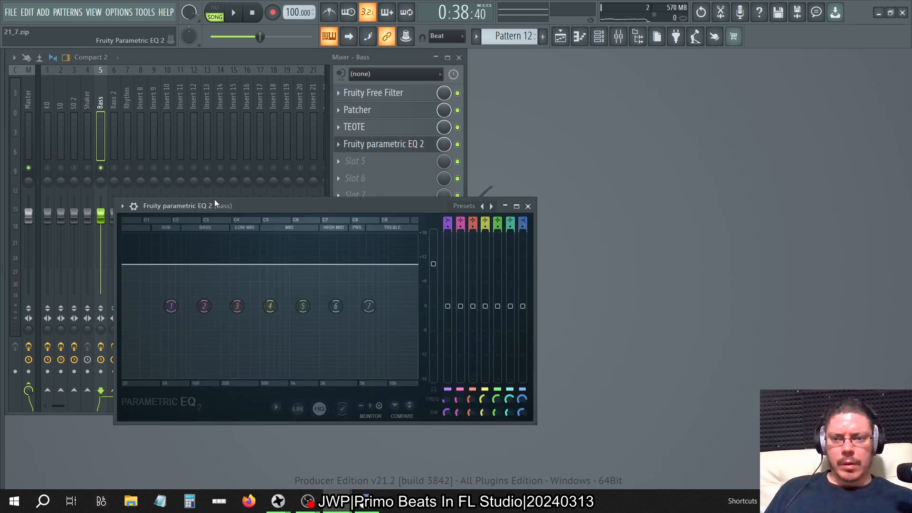
{"action": "left_click", "coordinate": [134, 205]}
{"action": "left_click_drag", "start_coordinate": [157, 264], "coordinate": [344, 160]}
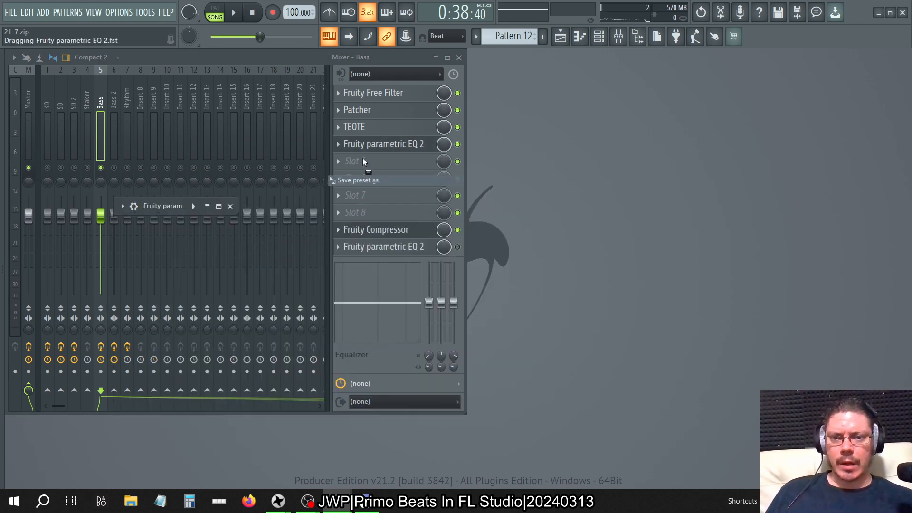
{"action": "left_click", "coordinate": [437, 168]}
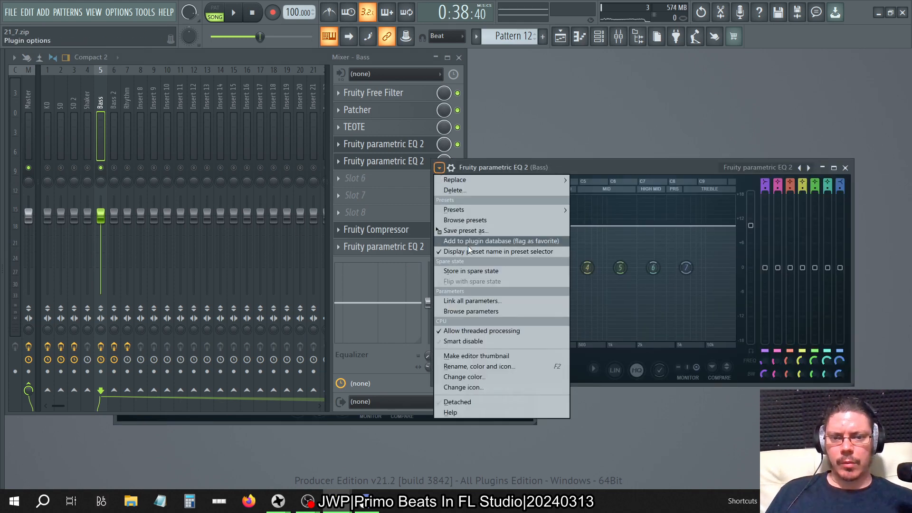
{"action": "left_click_drag", "start_coordinate": [465, 230], "coordinate": [358, 179]}
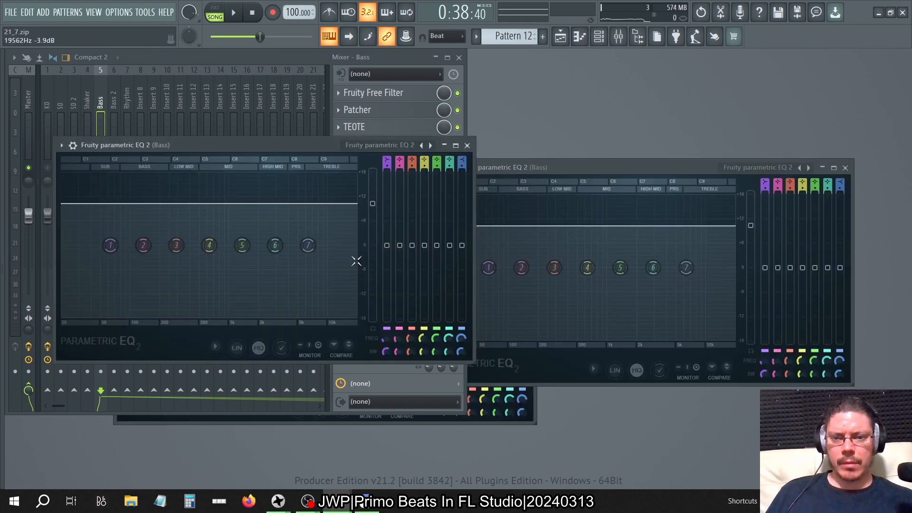
{"action": "left_click", "coordinate": [527, 165]}
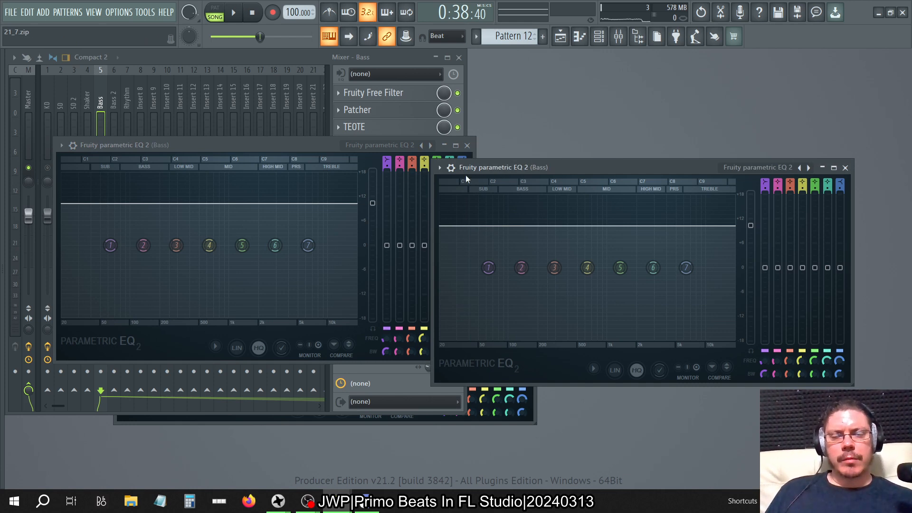
{"action": "left_click", "coordinate": [440, 168]}
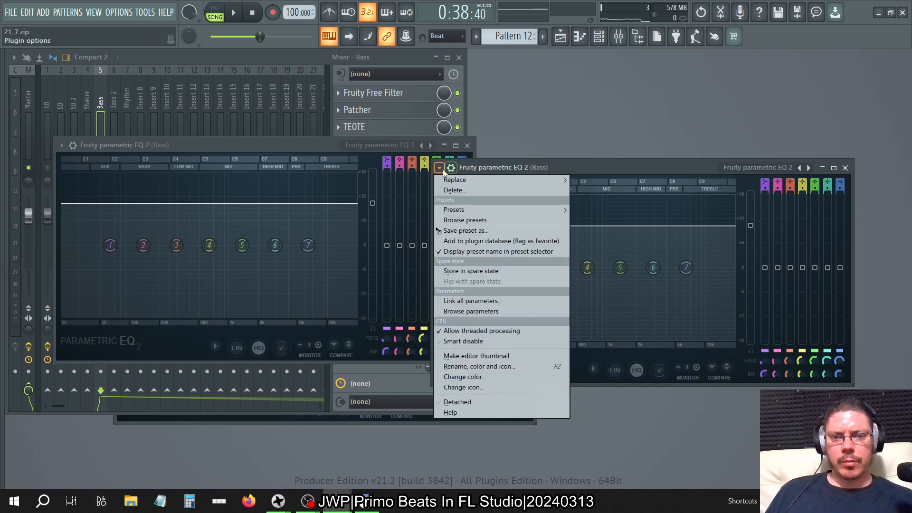
{"action": "left_click", "coordinate": [344, 144]}
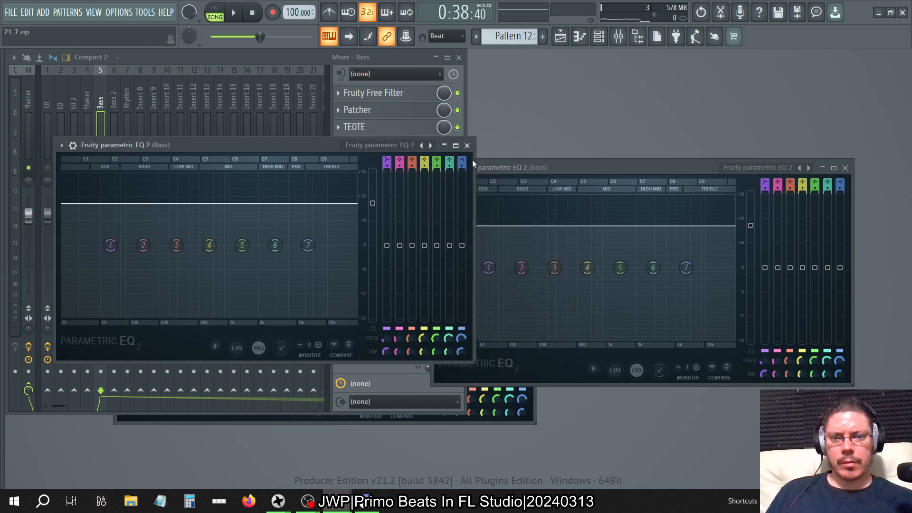
{"action": "left_click", "coordinate": [467, 146]}
Copy the same Fruity parametric EQ 2 settings into slots 7 and 8 of the Bass track and close the EQ windows.
{"action": "left_click", "coordinate": [439, 167]}
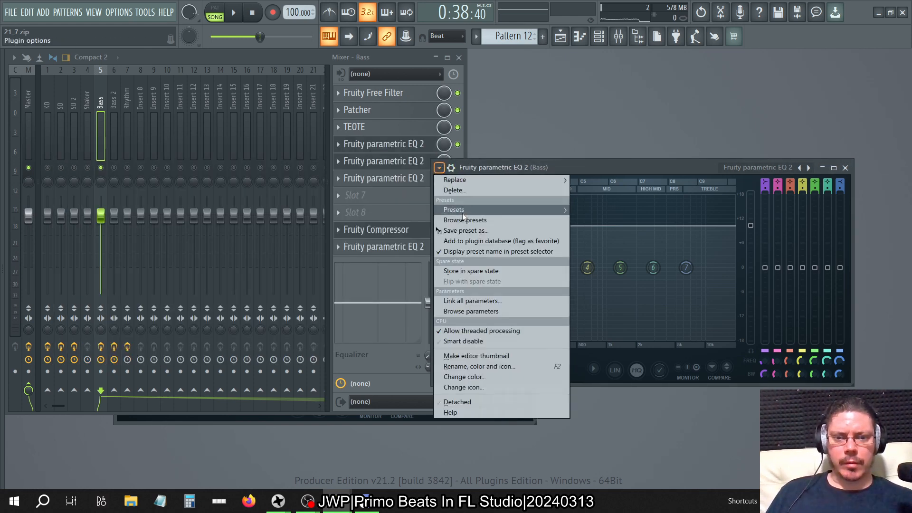
{"action": "left_click_drag", "start_coordinate": [459, 229], "coordinate": [369, 194]}
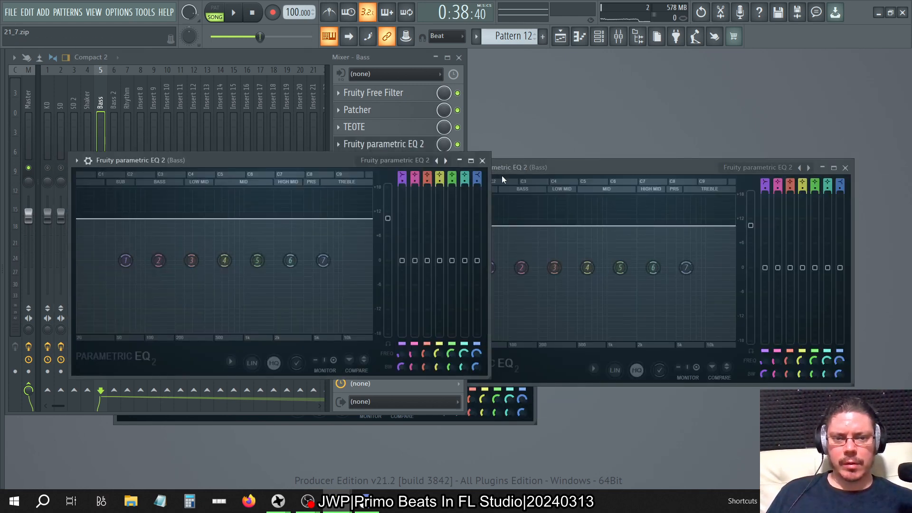
{"action": "left_click", "coordinate": [482, 161]}
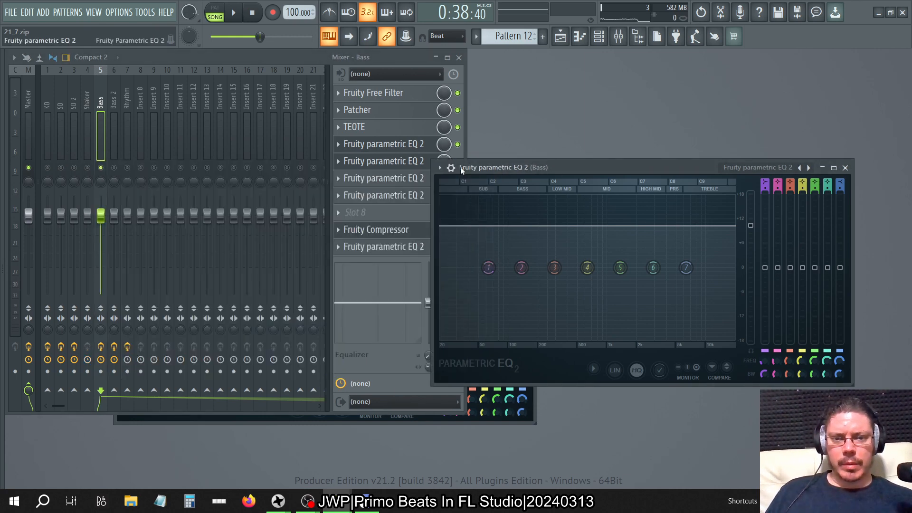
{"action": "left_click", "coordinate": [451, 167]}
{"action": "left_click_drag", "start_coordinate": [459, 229], "coordinate": [375, 215]}
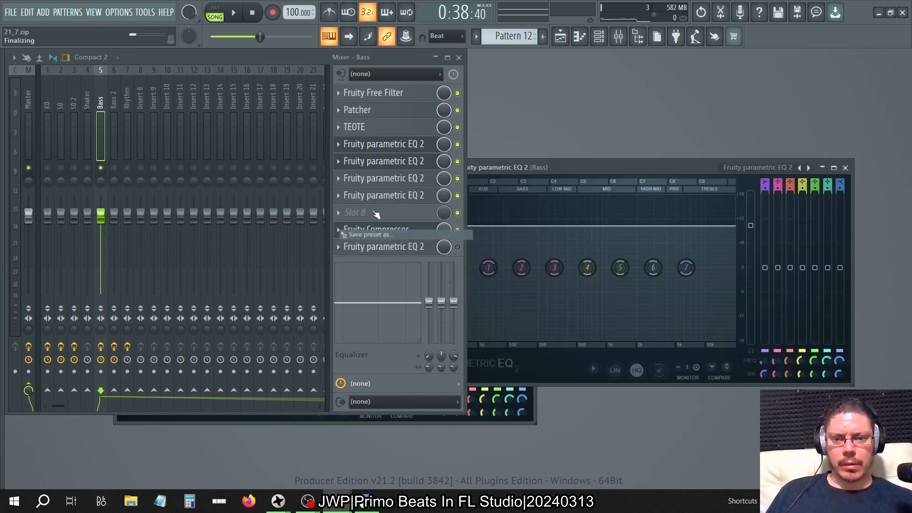
{"action": "left_click", "coordinate": [844, 168]}
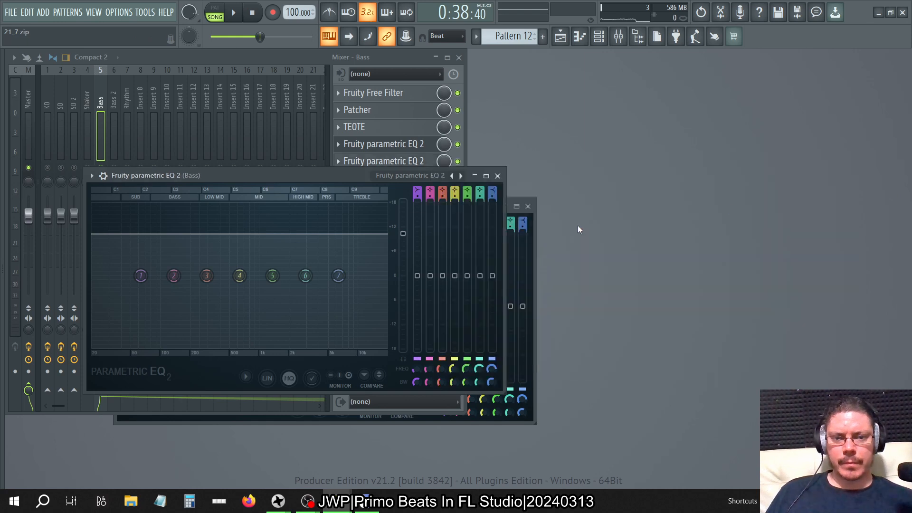
{"action": "left_click", "coordinate": [497, 175]}
{"action": "left_click", "coordinate": [527, 206]}
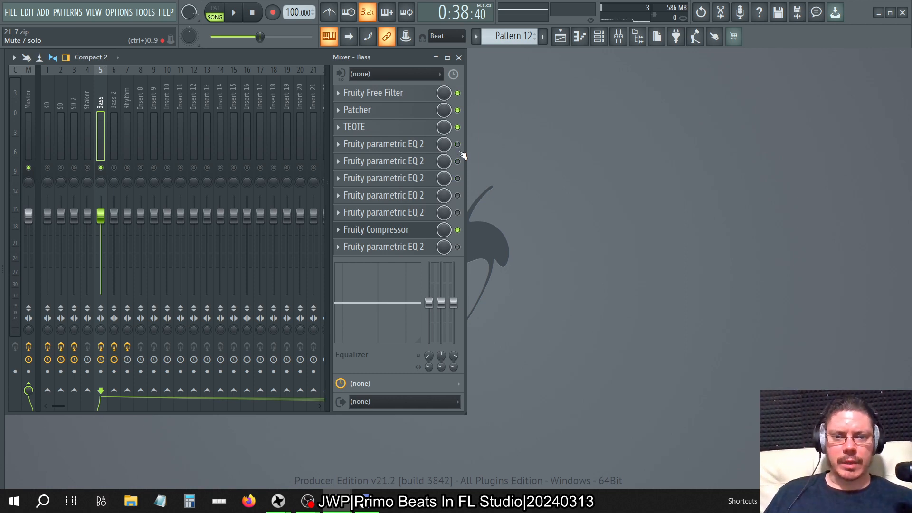
Play the beat while re-enabling the Bass track's EQ gain stages in slots 4 to 8 one at a time to compare the compressed levels.
{"action": "key", "text": "space"}
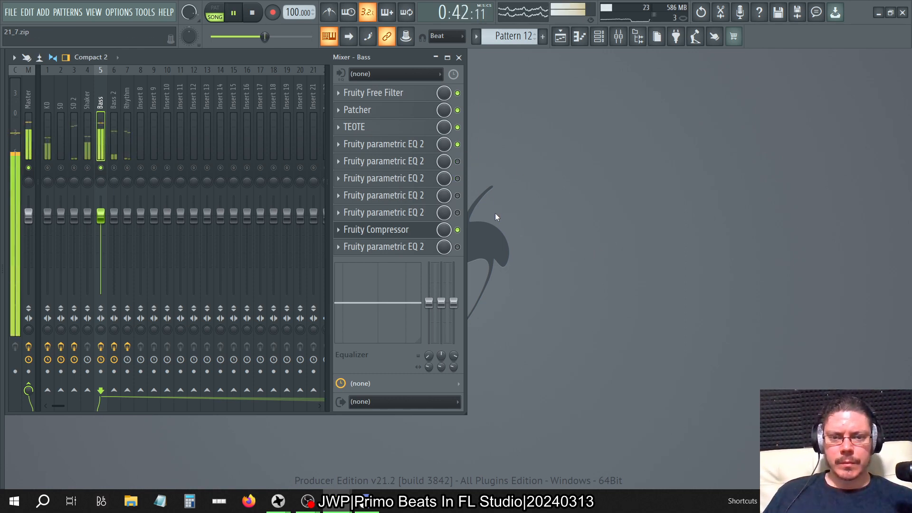
{"action": "left_click", "coordinate": [458, 161]}
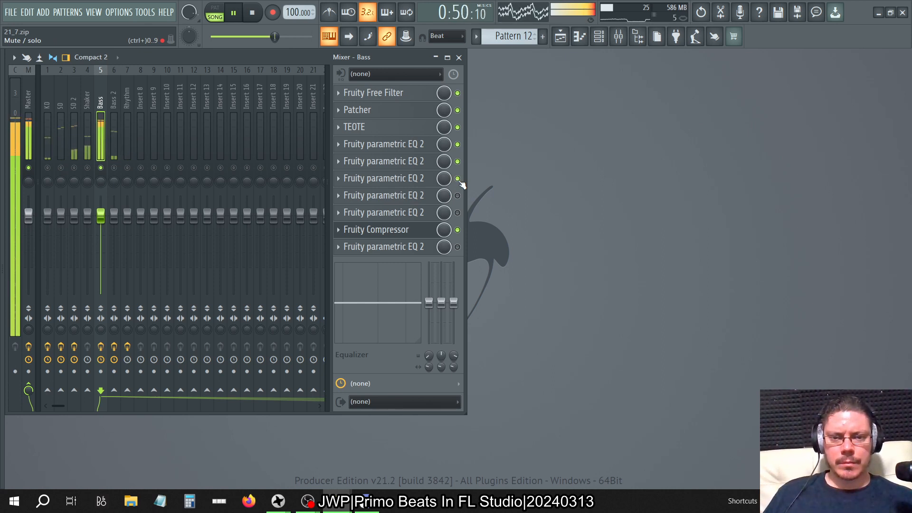
{"action": "left_click", "coordinate": [457, 196]}
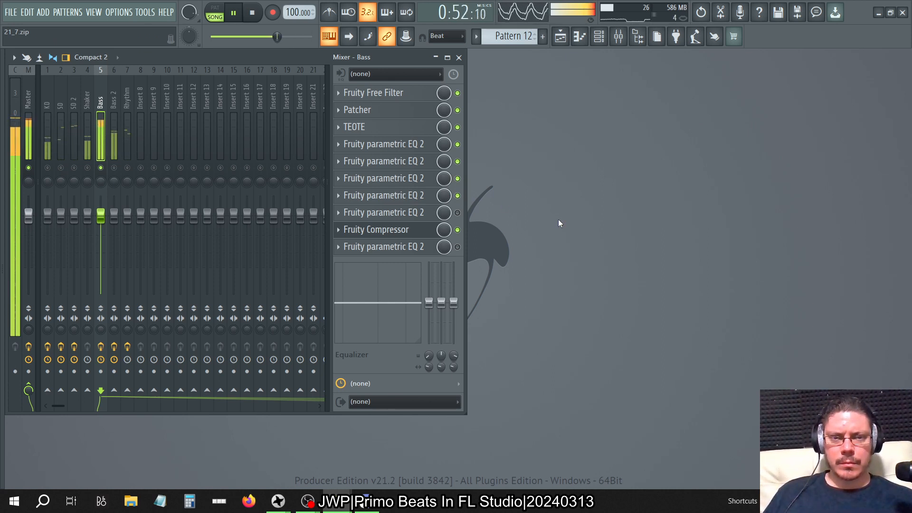
{"action": "left_click", "coordinate": [457, 212]}
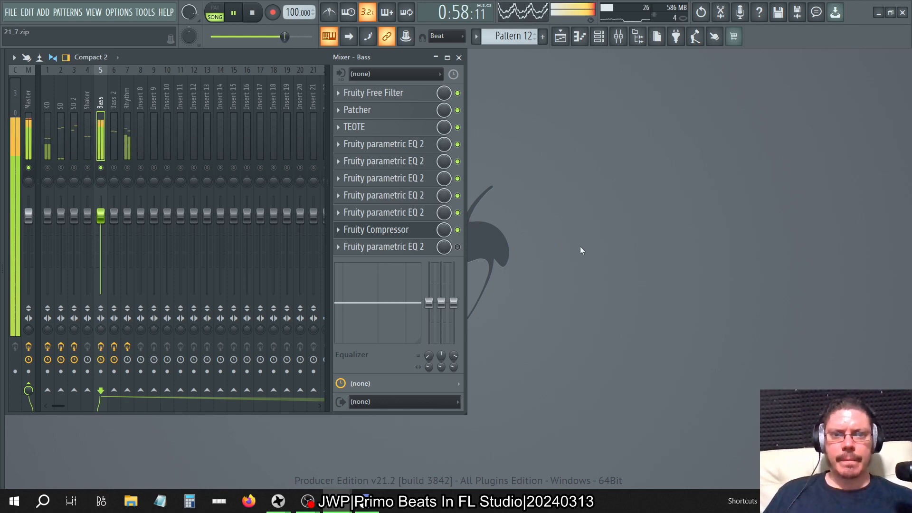
{"action": "key", "text": "space"}
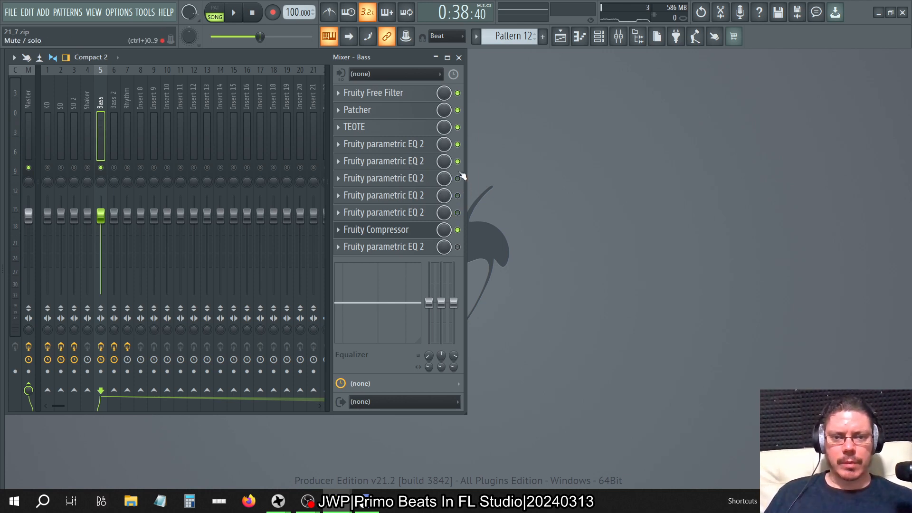
Open the VPS Scope plugin on the Master track to view the output waveform.
{"action": "left_click", "coordinate": [24, 86]}
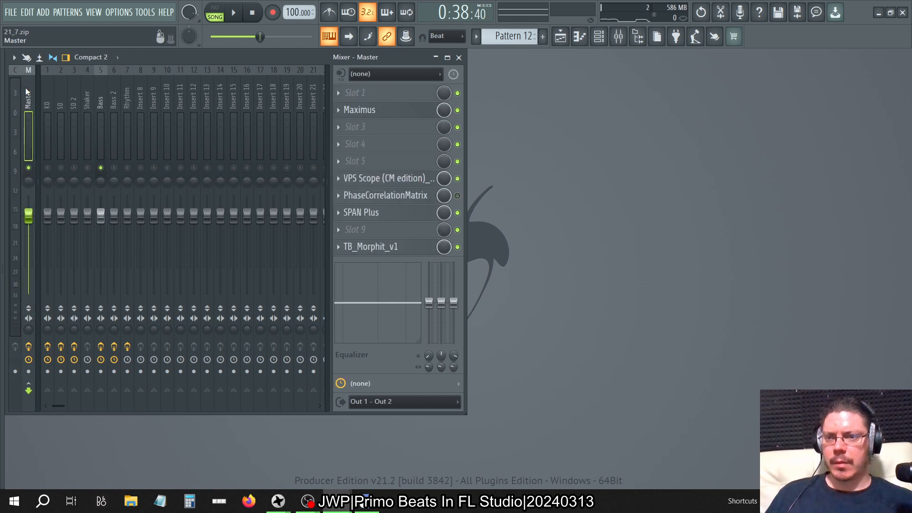
{"action": "left_click", "coordinate": [375, 182]}
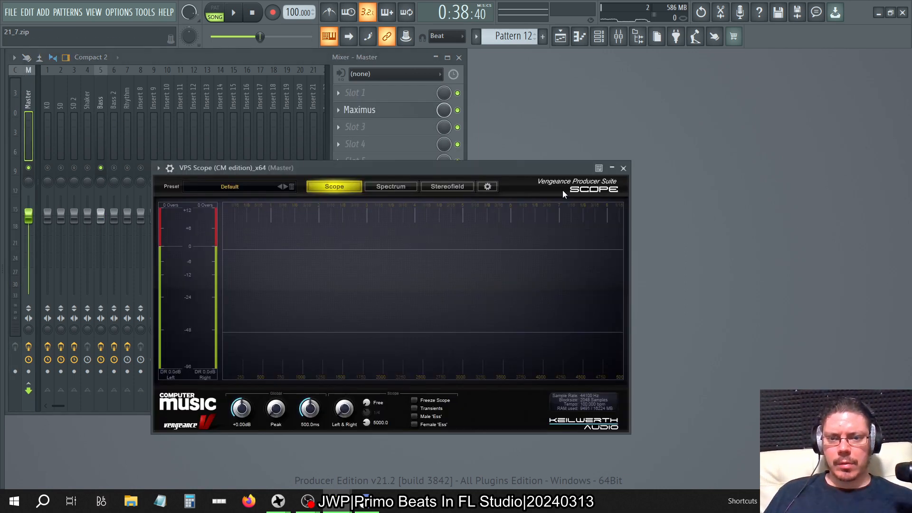
Move the VPS Scope window clear of the mixer's effect slots and select the Bass track.
{"action": "left_click_drag", "start_coordinate": [533, 167], "coordinate": [779, 56]}
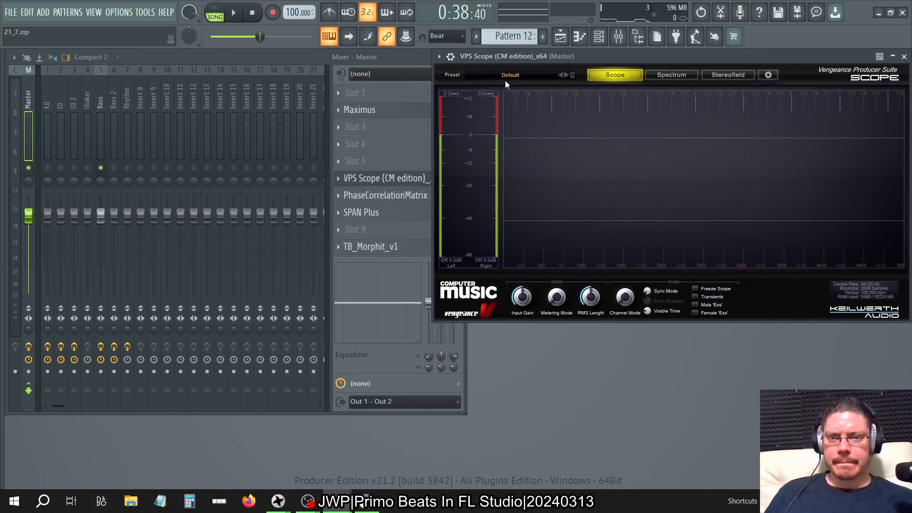
{"action": "left_click", "coordinate": [101, 95]}
{"action": "left_click", "coordinate": [92, 96]}
{"action": "left_click", "coordinate": [95, 98]}
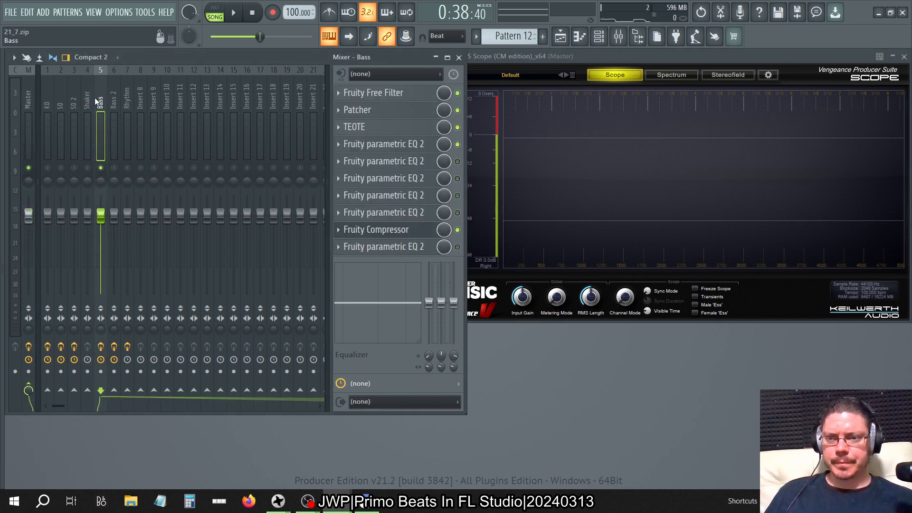
Set the main level of the Bass track's slot 4 Fruity parametric EQ 2 to 4.5 dB and close its window.
{"action": "left_click", "coordinate": [413, 144]}
{"action": "left_click_drag", "start_coordinate": [433, 264], "coordinate": [433, 287]}
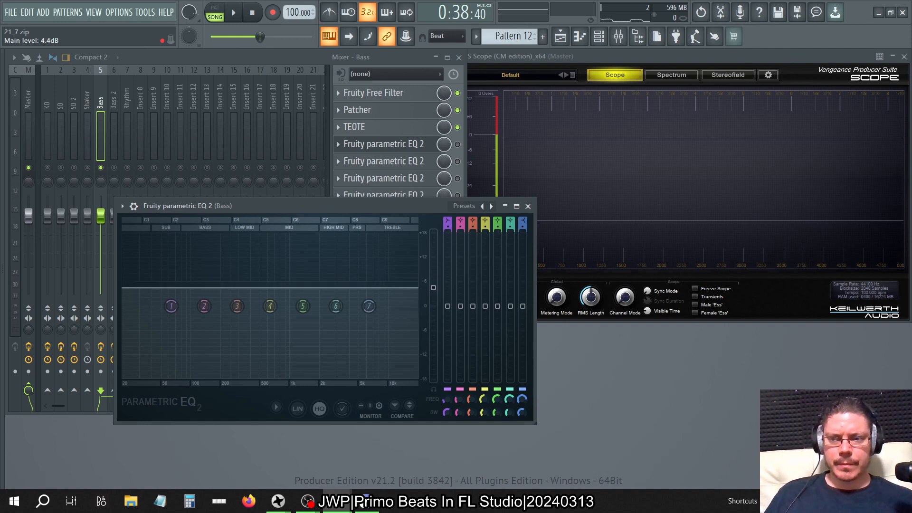
{"action": "left_click_drag", "start_coordinate": [433, 287], "coordinate": [433, 287]}
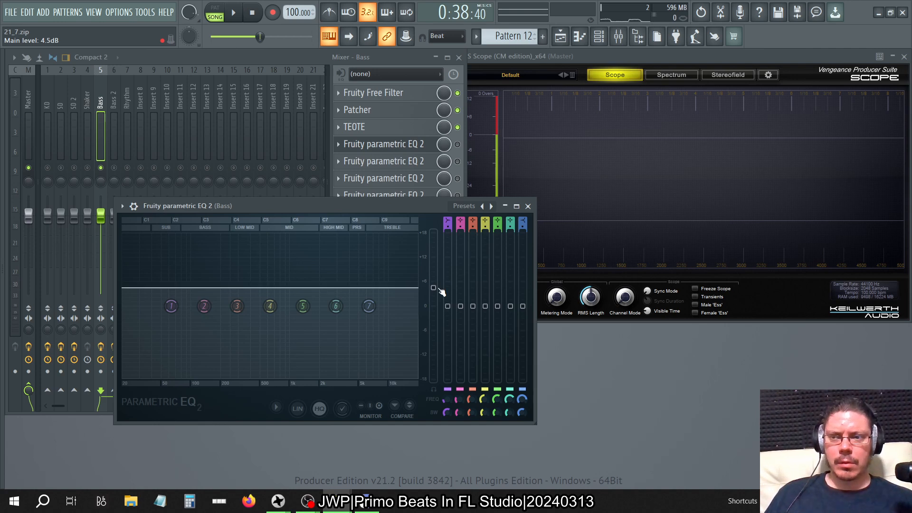
{"action": "left_click", "coordinate": [527, 206]}
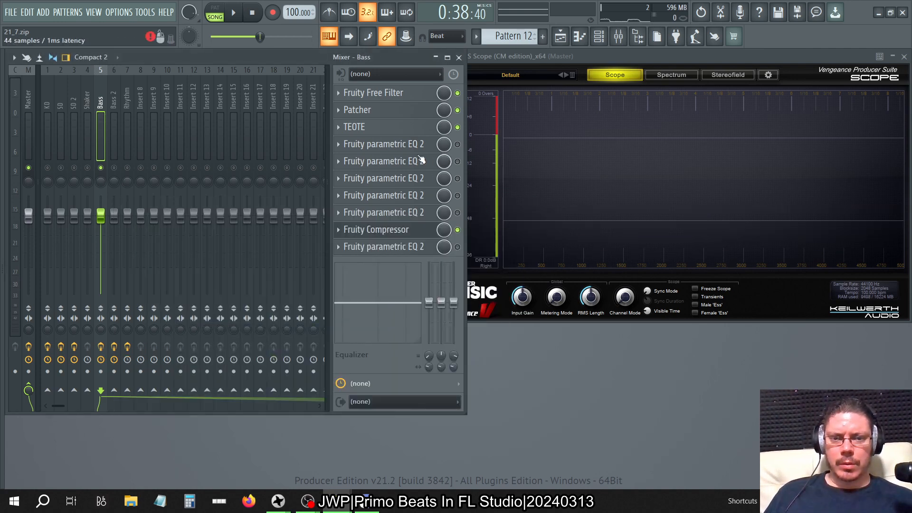
Lower the slot 5 Fruity parametric EQ 2's main level to about 4.5 dB and check the level of the slot 6 EQ.
{"action": "left_click", "coordinate": [421, 160]}
{"action": "left_click_drag", "start_coordinate": [750, 225], "coordinate": [750, 249]}
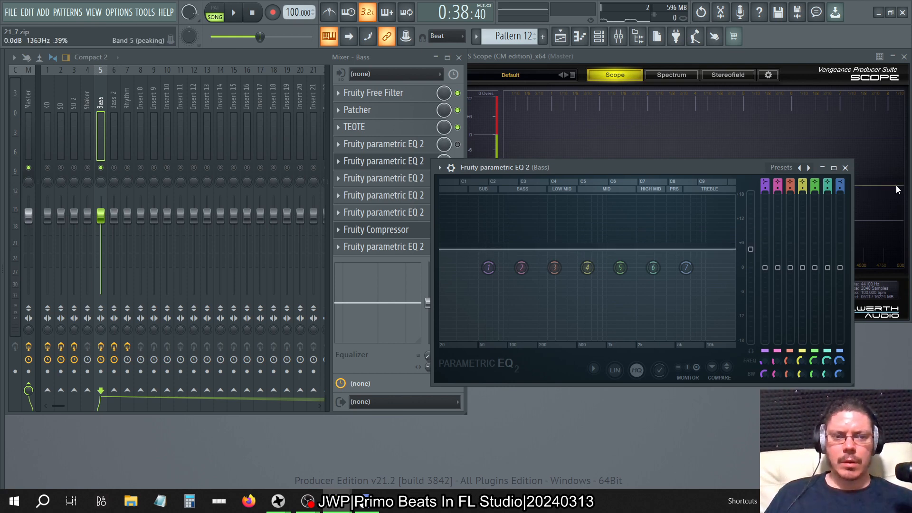
{"action": "left_click", "coordinate": [845, 168]}
{"action": "left_click", "coordinate": [421, 179]}
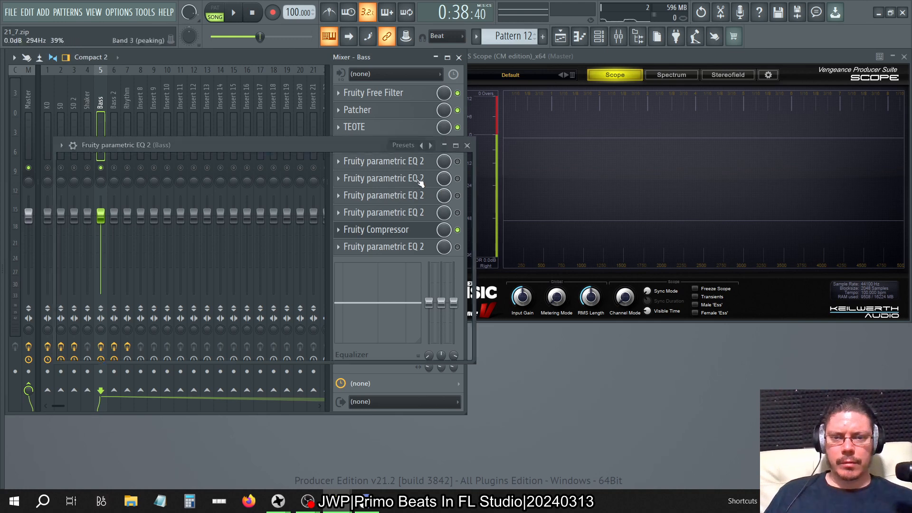
{"action": "left_click", "coordinate": [467, 146]}
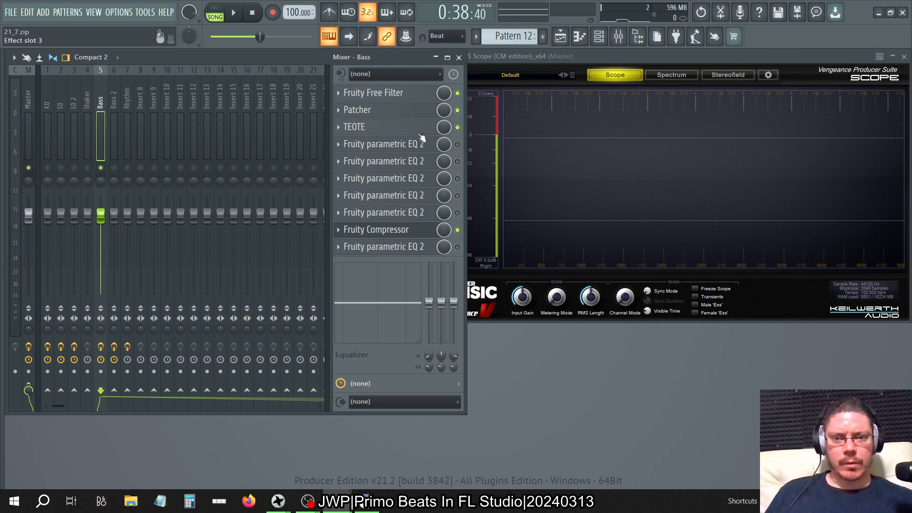
Check the slot 8 EQ's main level and adjust the main level of the slot 7 Fruity parametric EQ 2.
{"action": "left_click", "coordinate": [417, 217]}
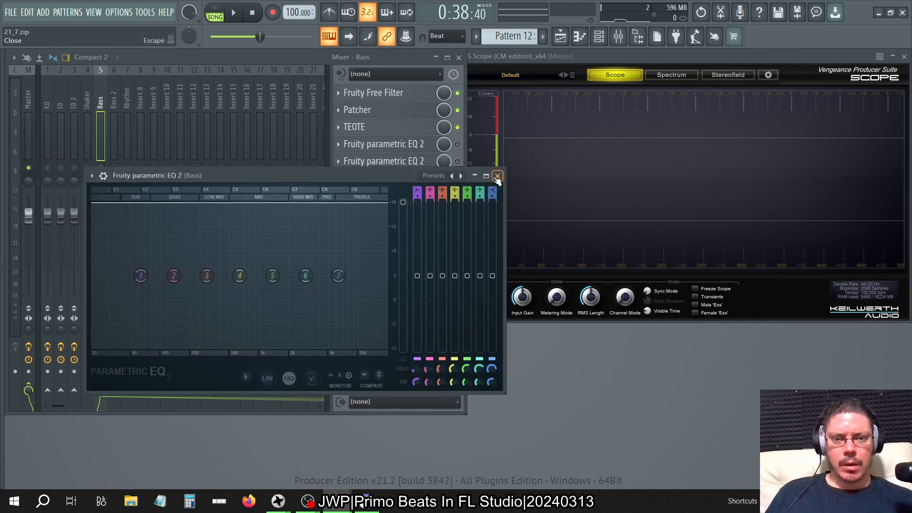
{"action": "left_click", "coordinate": [497, 176]}
{"action": "left_click", "coordinate": [407, 205]}
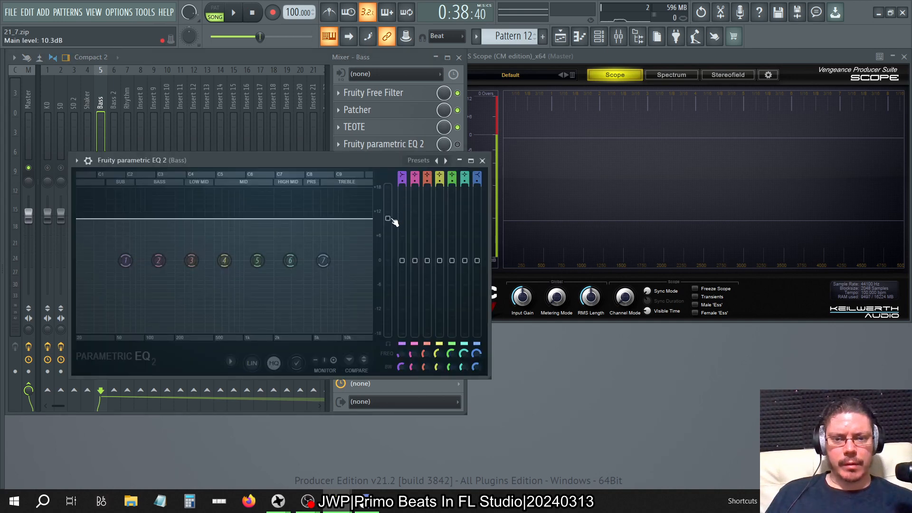
{"action": "left_click_drag", "start_coordinate": [390, 221], "coordinate": [389, 199]}
{"action": "left_click", "coordinate": [482, 161]}
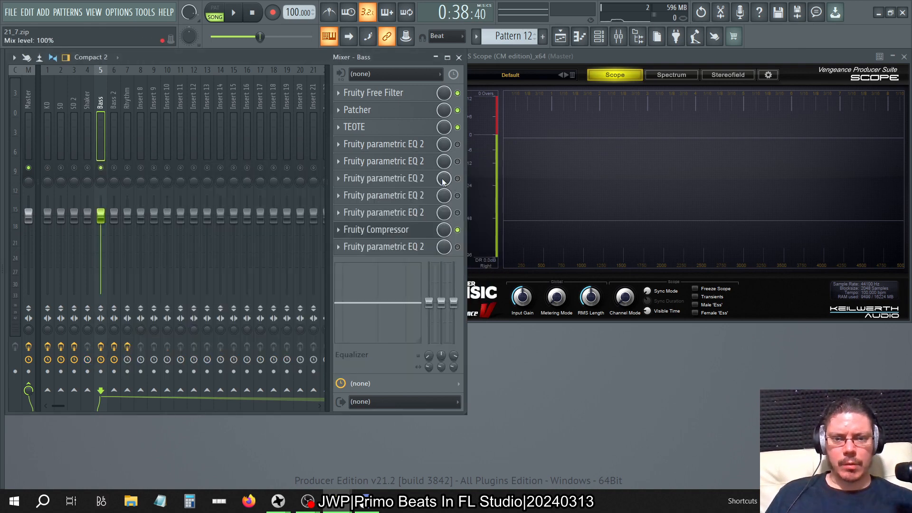
Set the main level of the slot 6 Fruity parametric EQ 2 to 4.5 dB and close its window.
{"action": "left_click", "coordinate": [423, 177]}
{"action": "left_click_drag", "start_coordinate": [373, 203], "coordinate": [372, 226]}
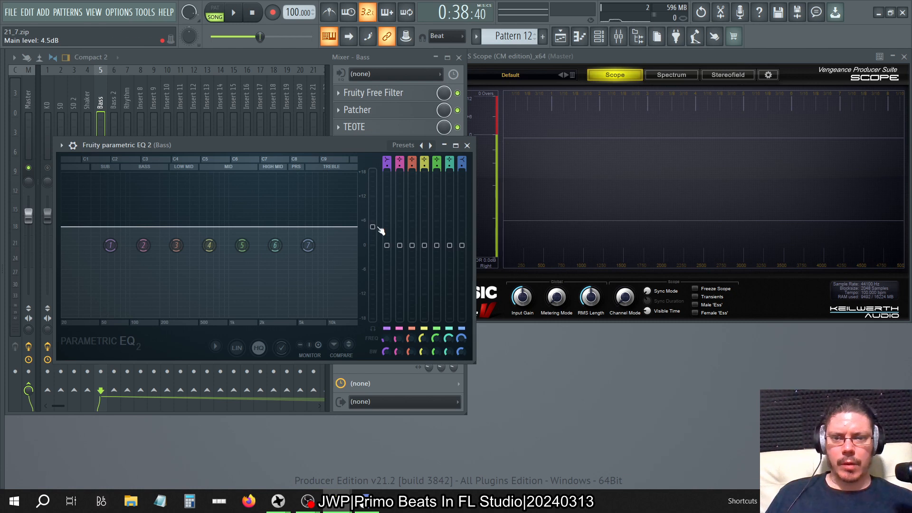
{"action": "left_click", "coordinate": [466, 145]}
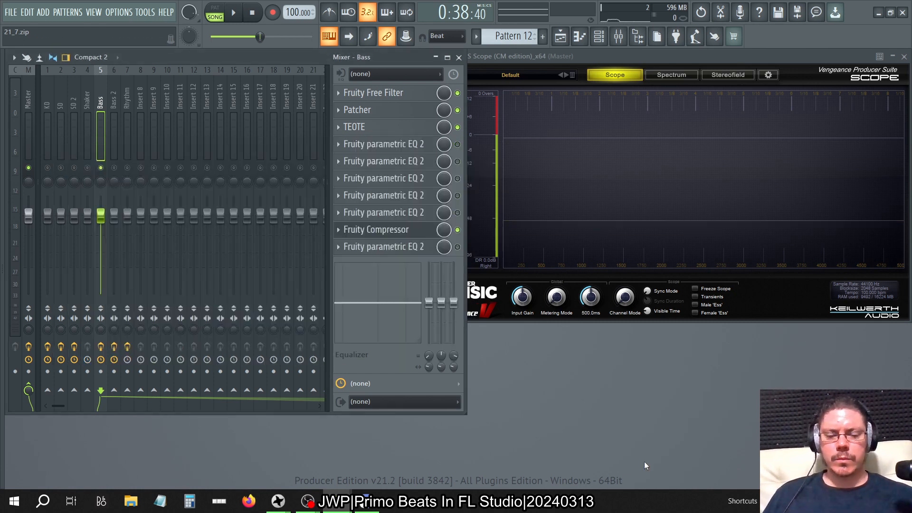
Play the beat, enable the Bass track's EQ stages in slots 4 to 8 one at a time while watching the scope, and bypass slots 8 and 7.
{"action": "key", "text": "space"}
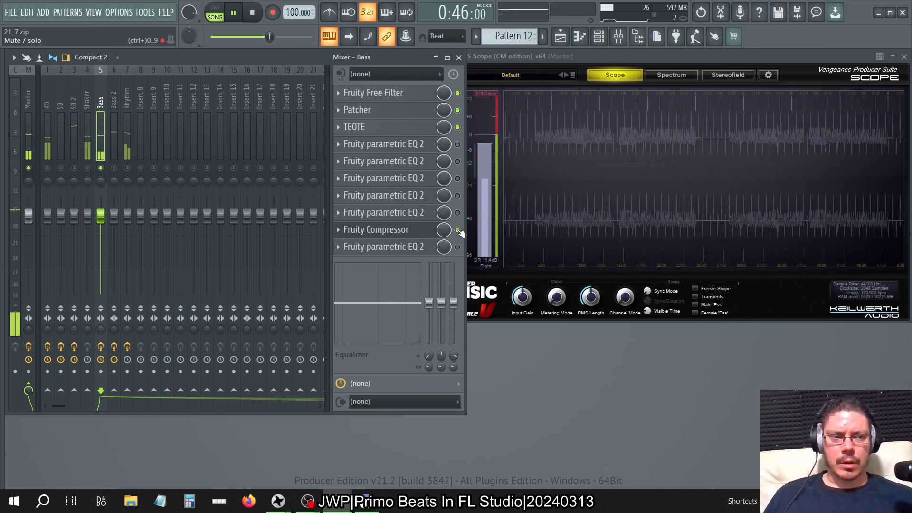
{"action": "left_click", "coordinate": [459, 145]}
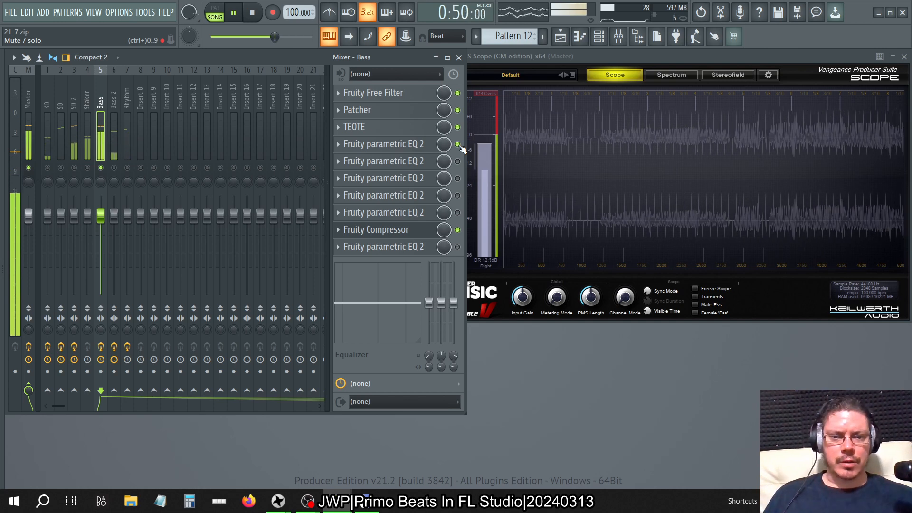
{"action": "left_click", "coordinate": [457, 231]}
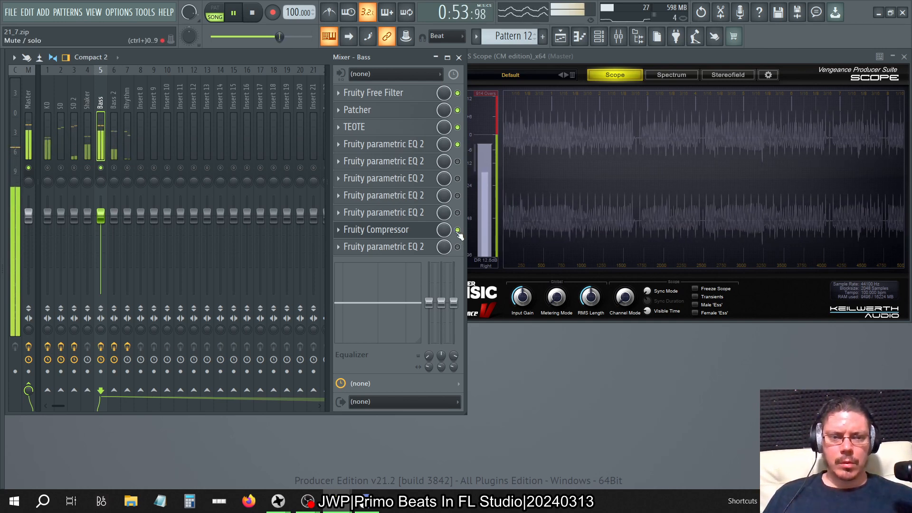
{"action": "left_click", "coordinate": [457, 161]}
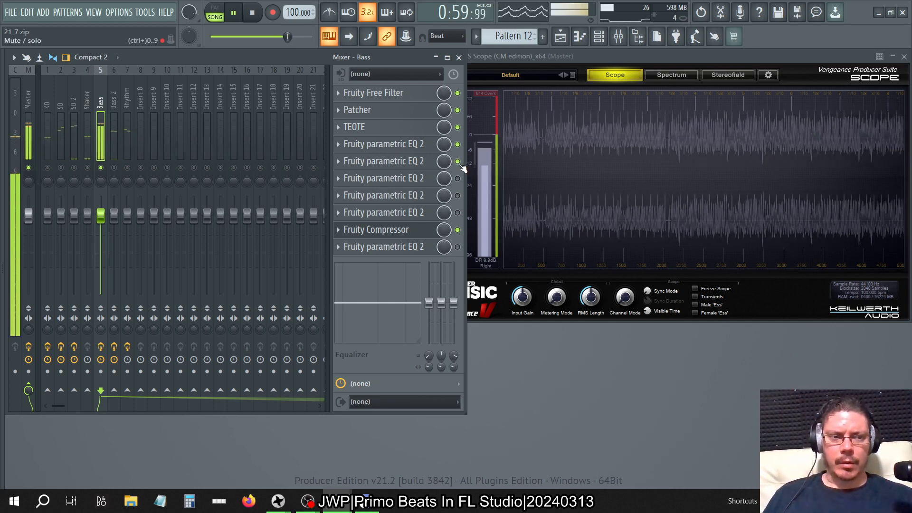
{"action": "left_click", "coordinate": [457, 179]}
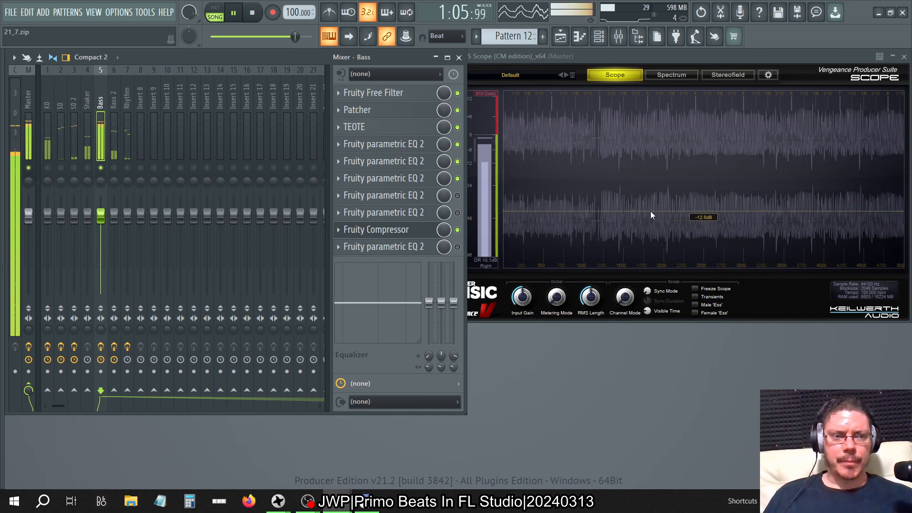
{"action": "left_click", "coordinate": [457, 195]}
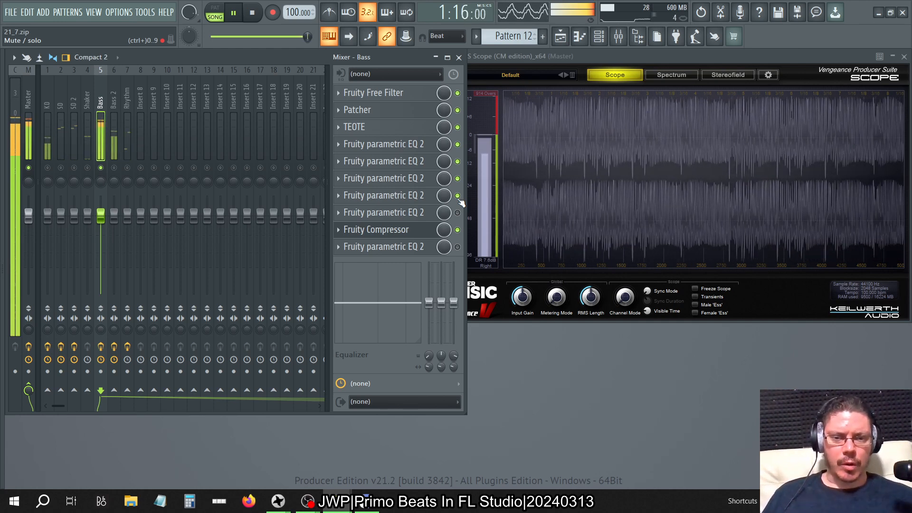
{"action": "left_click", "coordinate": [460, 216]}
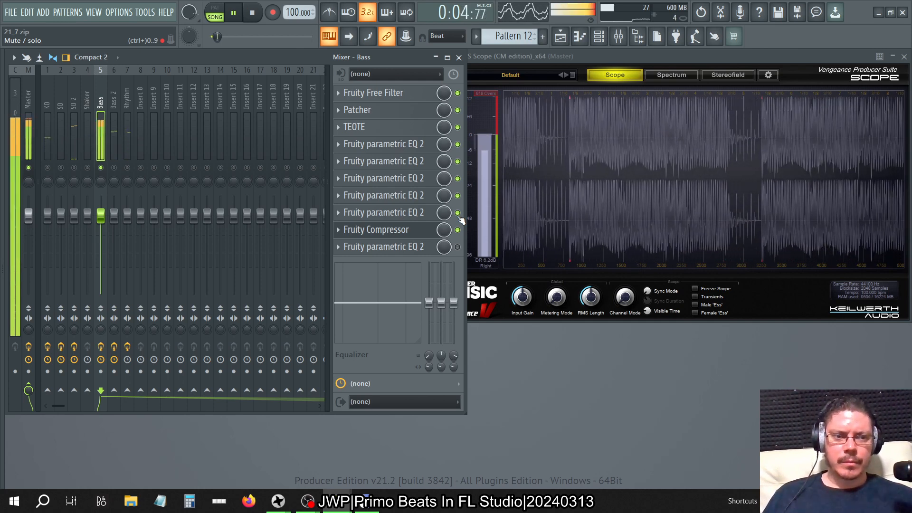
{"action": "left_click", "coordinate": [457, 212]}
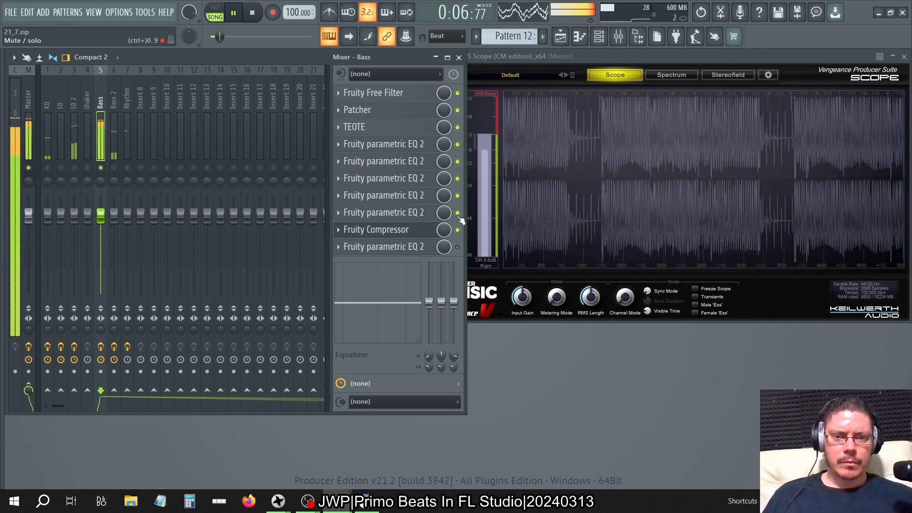
{"action": "left_click", "coordinate": [457, 195]}
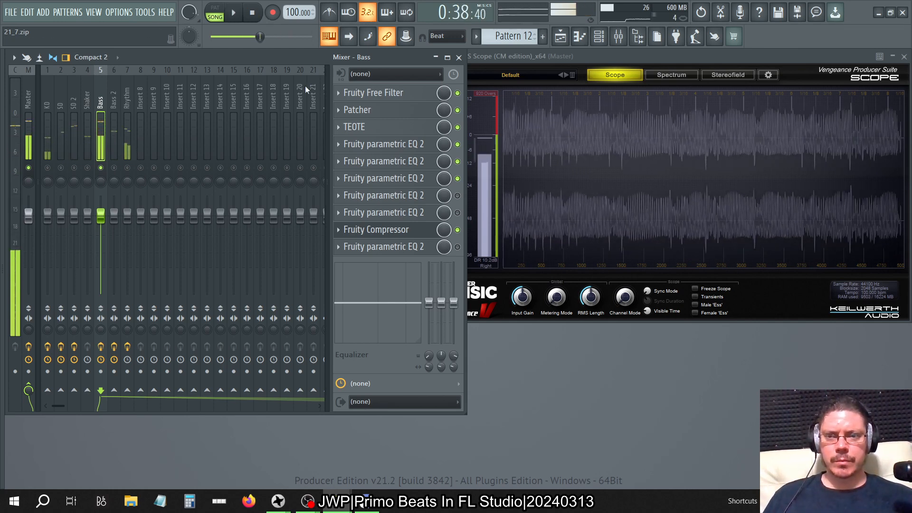
{"action": "key", "text": "alt+Tab"}
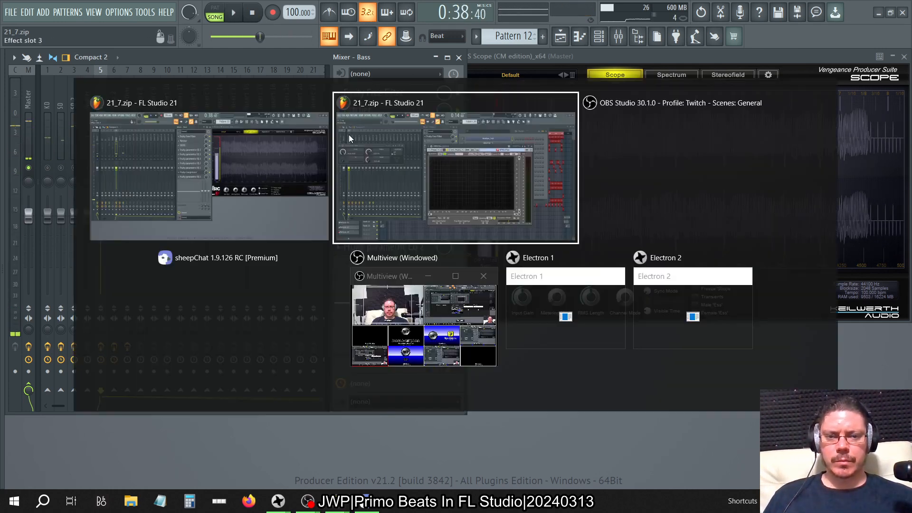
{"action": "key", "text": "Tab"}
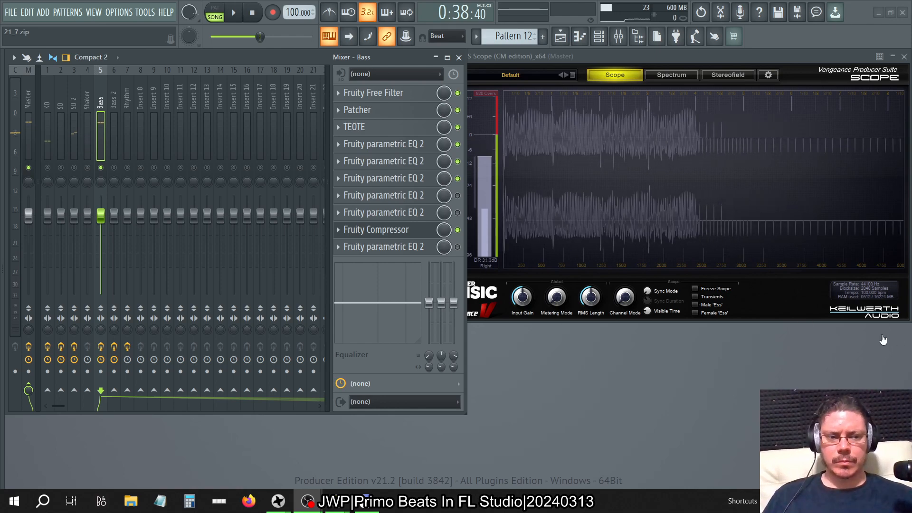
{"action": "key", "text": "alt+Tab"}
{"action": "mouse_move", "coordinate": [651, 284]}
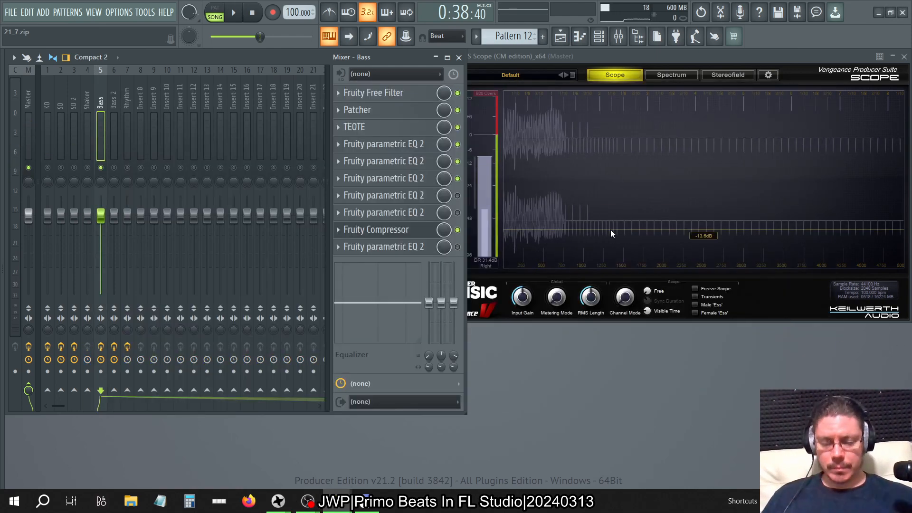
Delete the Fruity parametric EQ 2 plugins from slots 7 and 8 of the Bass track.
{"action": "left_click", "coordinate": [343, 194]}
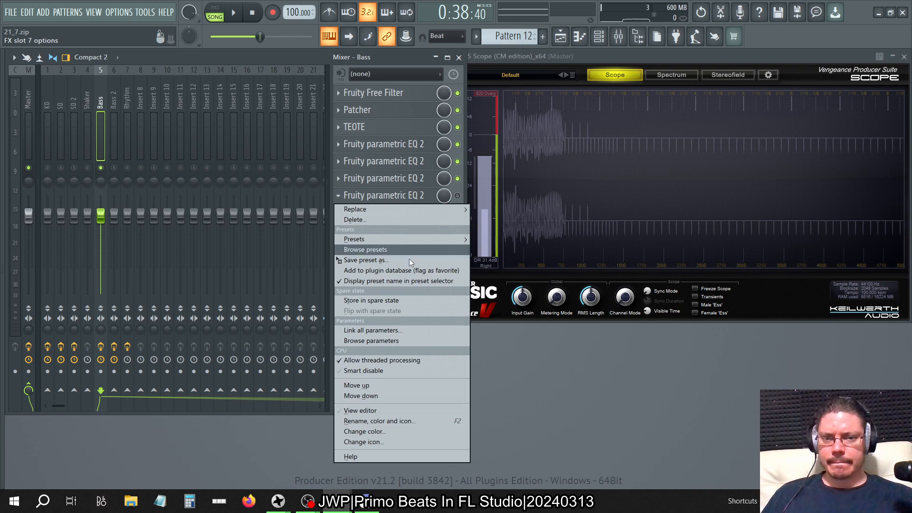
{"action": "left_click", "coordinate": [377, 220]}
{"action": "left_click", "coordinate": [496, 269]}
{"action": "left_click", "coordinate": [349, 197]}
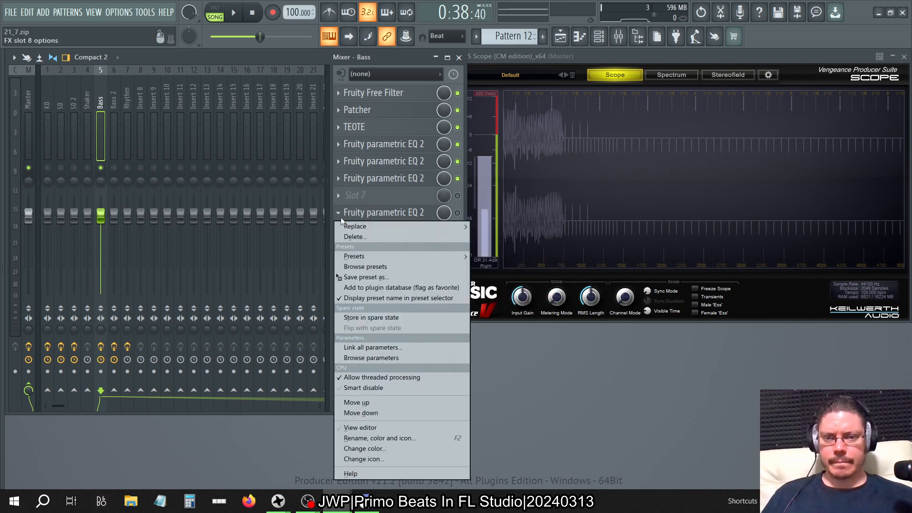
{"action": "left_click", "coordinate": [364, 241]}
{"action": "left_click", "coordinate": [495, 287]}
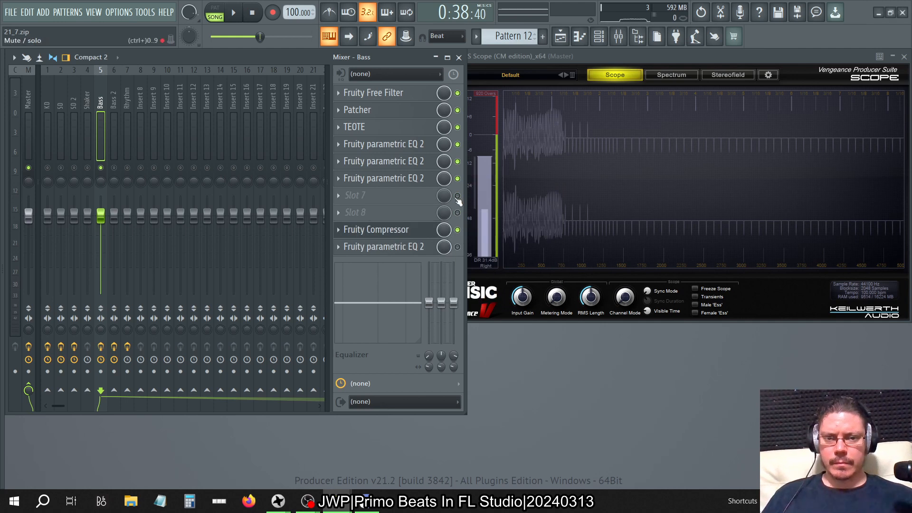
Open the Bass track's slot 10 Fruity parametric EQ 2 alongside the Master track's SPAN Plus and play the beat.
{"action": "left_click", "coordinate": [410, 247]}
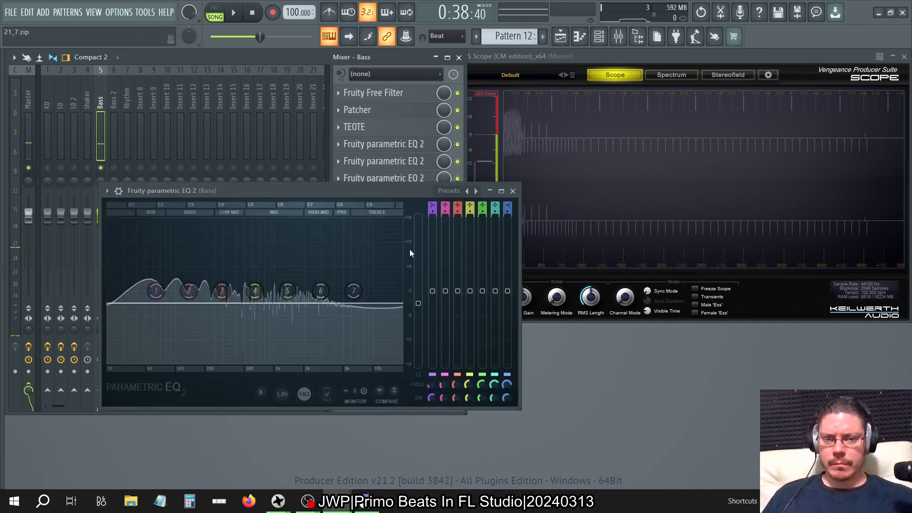
{"action": "left_click", "coordinate": [31, 90]}
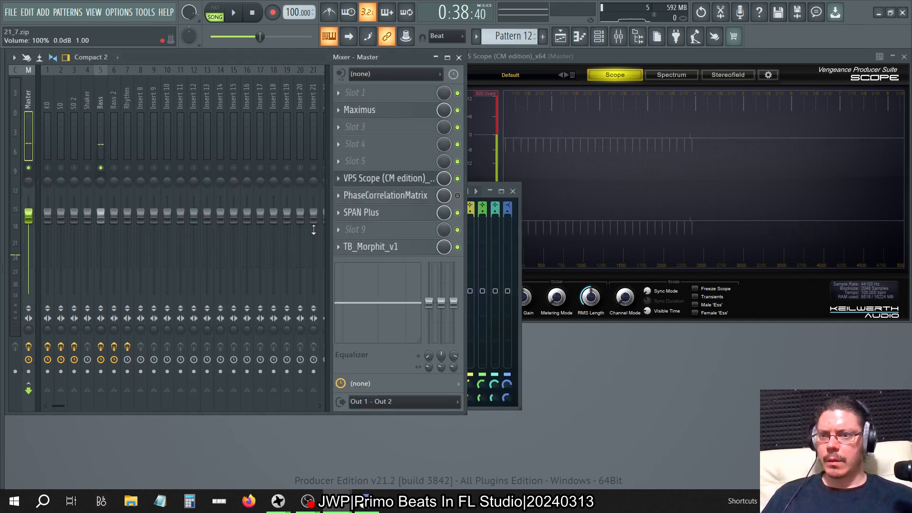
{"action": "left_click", "coordinate": [411, 220]}
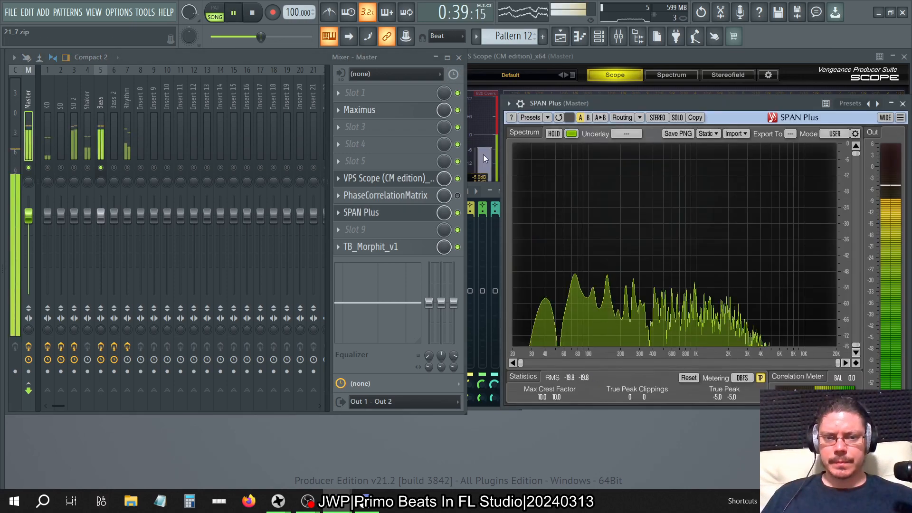
{"action": "left_click", "coordinate": [486, 239]}
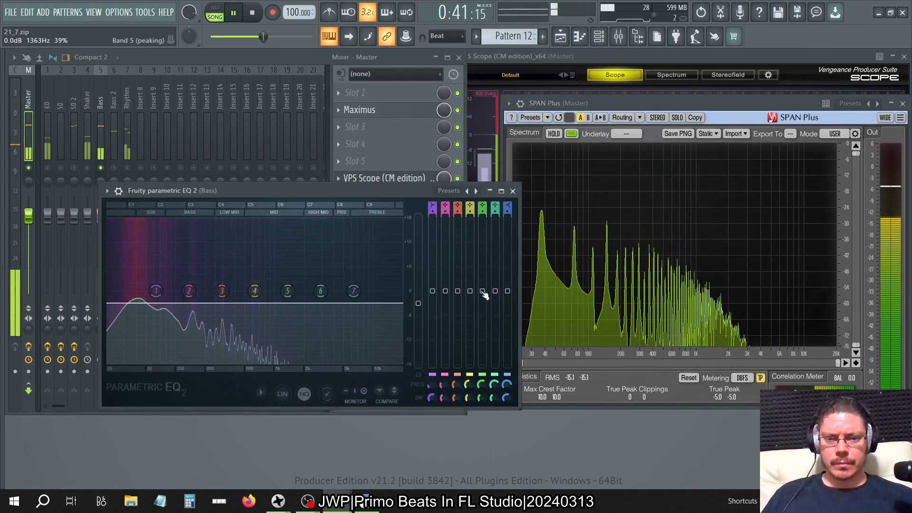
Lower the slot 10 Fruity parametric EQ 2's main level to about -15 dB while the beat plays.
{"action": "right_click", "coordinate": [482, 291]}
{"action": "left_click", "coordinate": [482, 294]}
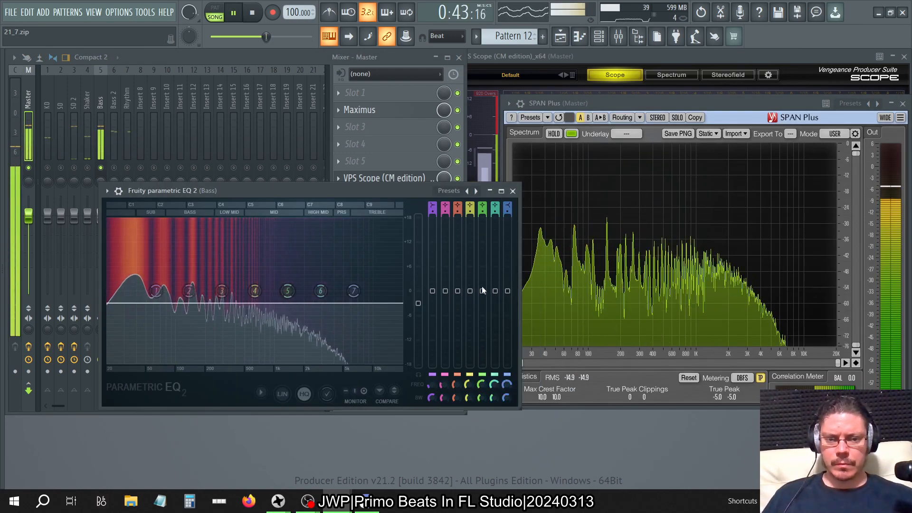
{"action": "right_click", "coordinate": [482, 287]}
{"action": "left_click", "coordinate": [488, 292]}
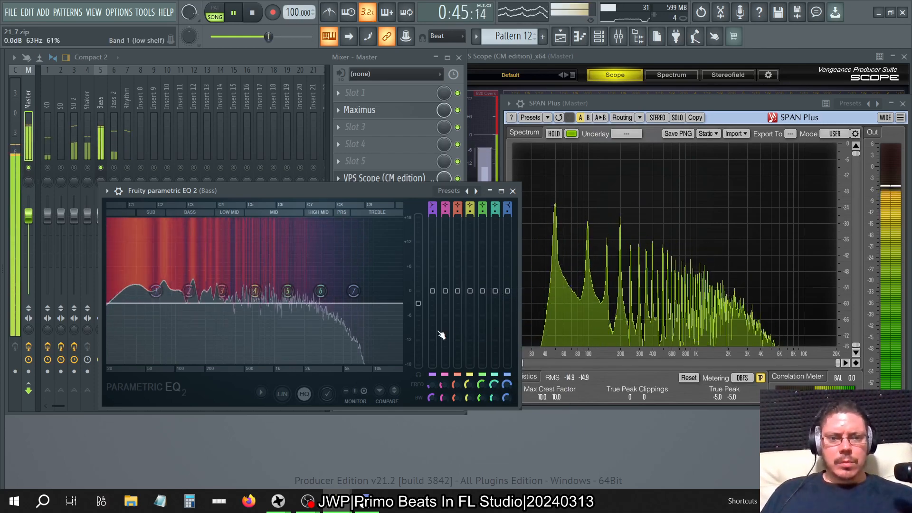
{"action": "left_click_drag", "start_coordinate": [418, 303], "coordinate": [418, 310]}
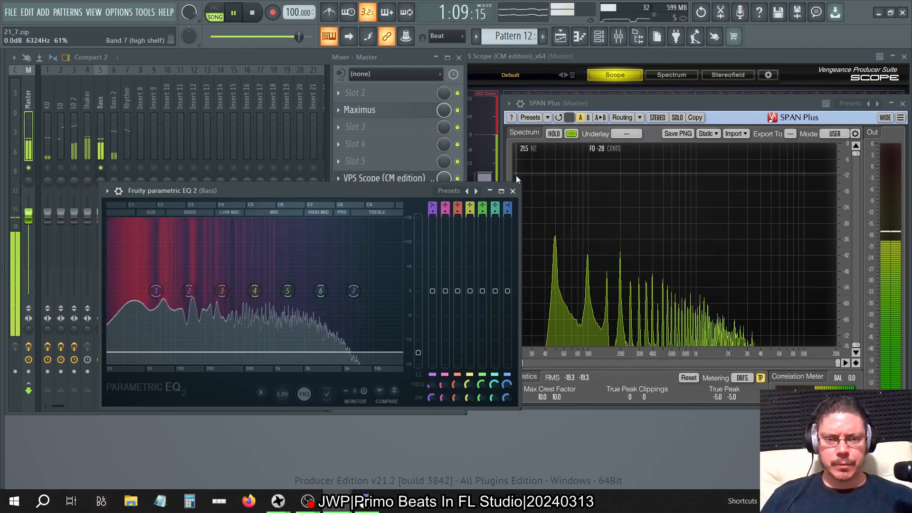
Reopen the Bass track's slot 10 Fruity parametric EQ 2 and set its main level to about -13.5 dB while the beat plays.
{"action": "left_click", "coordinate": [513, 191]}
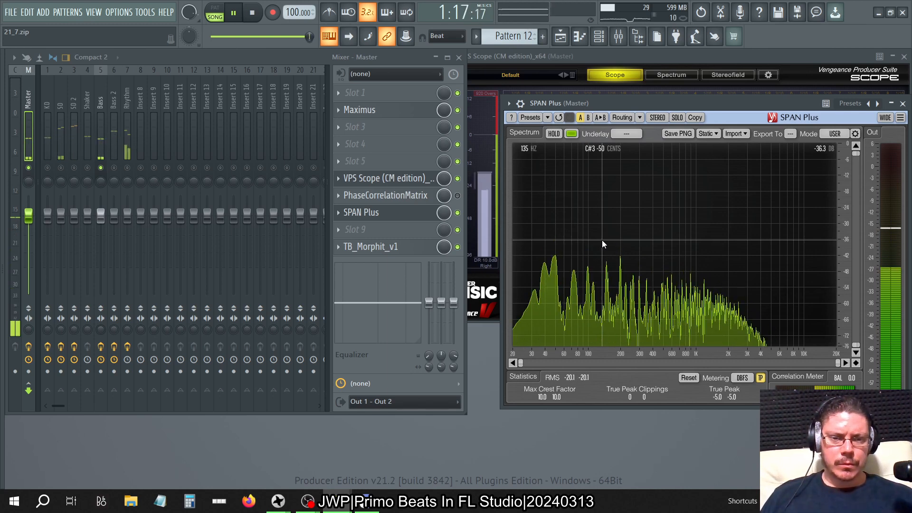
{"action": "left_click", "coordinate": [101, 81]}
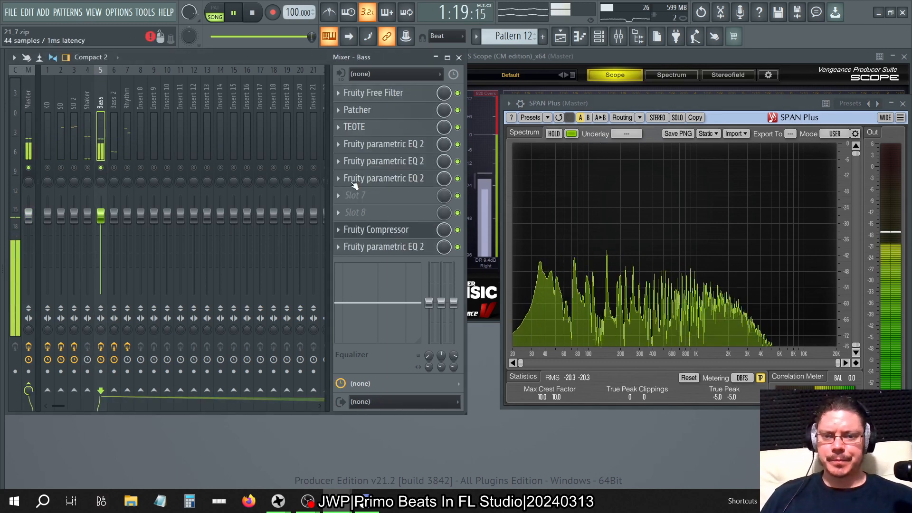
{"action": "left_click", "coordinate": [373, 246]}
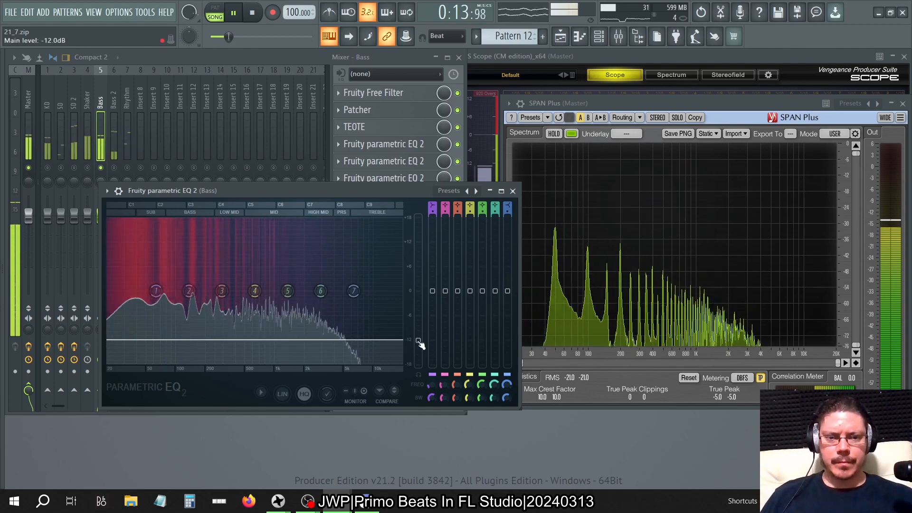
{"action": "left_click_drag", "start_coordinate": [419, 341], "coordinate": [418, 346]}
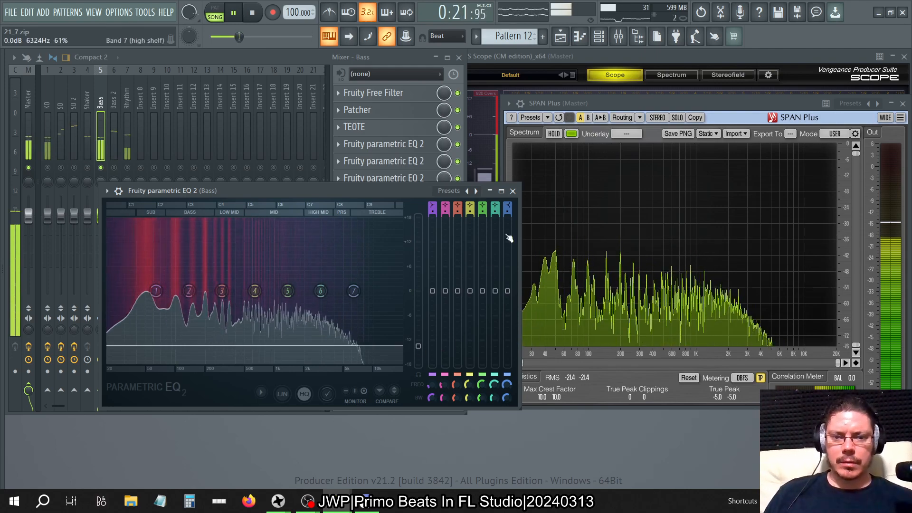
{"action": "left_click", "coordinate": [513, 191]}
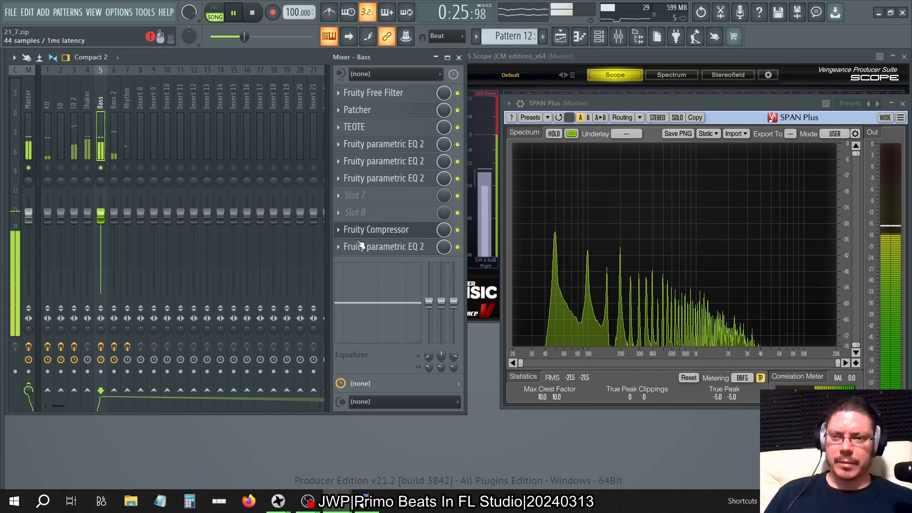
Listen to Bass together with Bass 2, unmute all mixer tracks, and mute the Rhythm and Bass 2 tracks to judge the bass against the drums.
{"action": "left_click", "coordinate": [114, 167]}
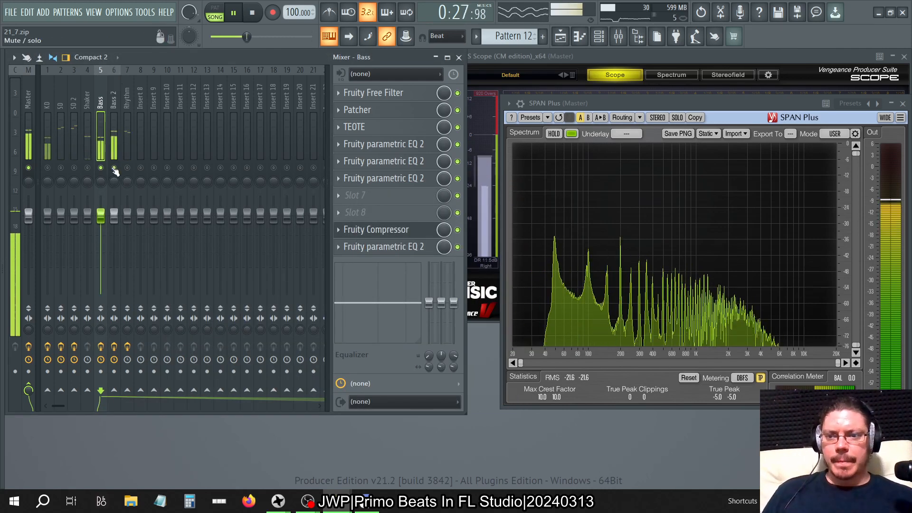
{"action": "right_click", "coordinate": [115, 168]}
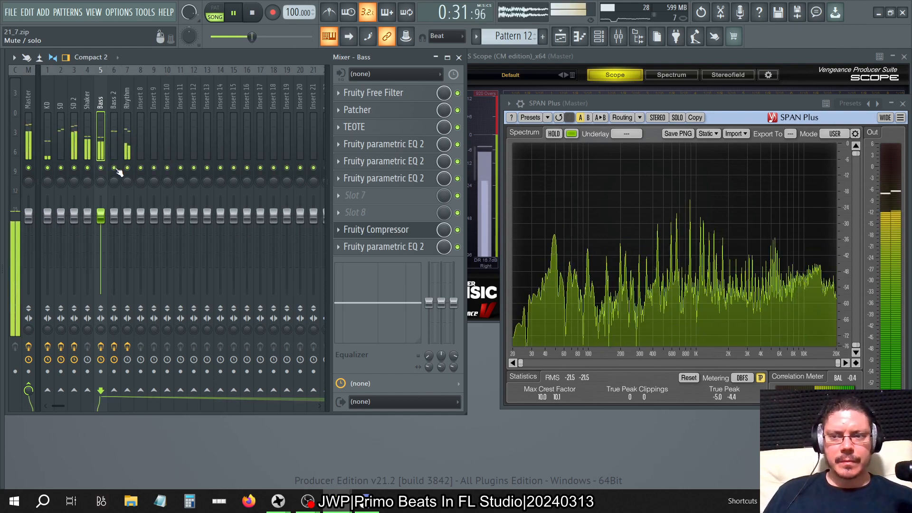
{"action": "left_click", "coordinate": [127, 167]}
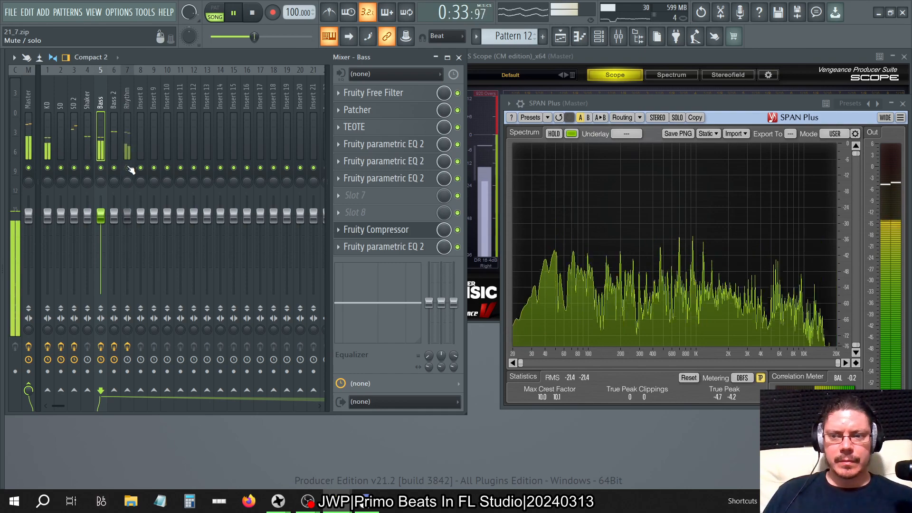
{"action": "left_click", "coordinate": [114, 168]}
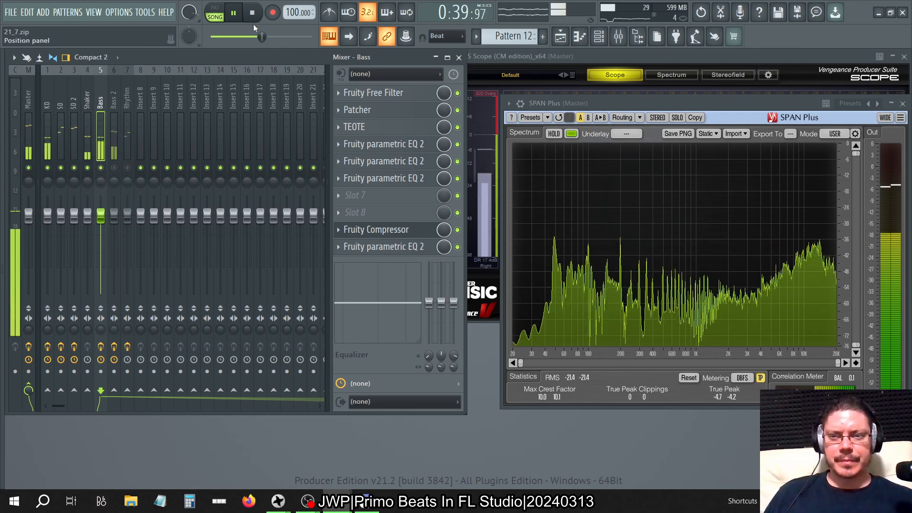
Switch to the other FL Studio instance, unsolo Insert 1 to hear its full mix, stop it, and return to playing the beat.
{"action": "key", "text": "alt+Tab"}
{"action": "key", "text": "Tab"}
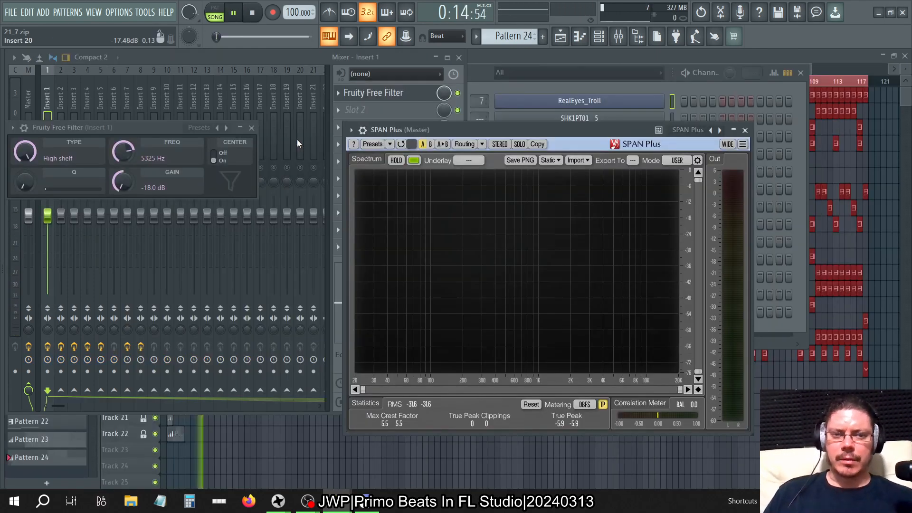
{"action": "left_click", "coordinate": [209, 59]}
{"action": "right_click", "coordinate": [48, 168]}
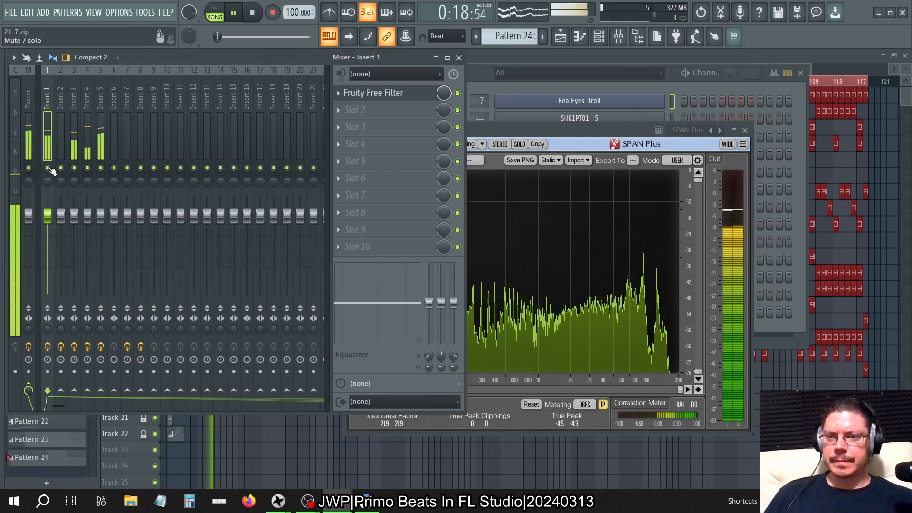
{"action": "left_click", "coordinate": [254, 15]}
{"action": "left_click", "coordinate": [236, 16]}
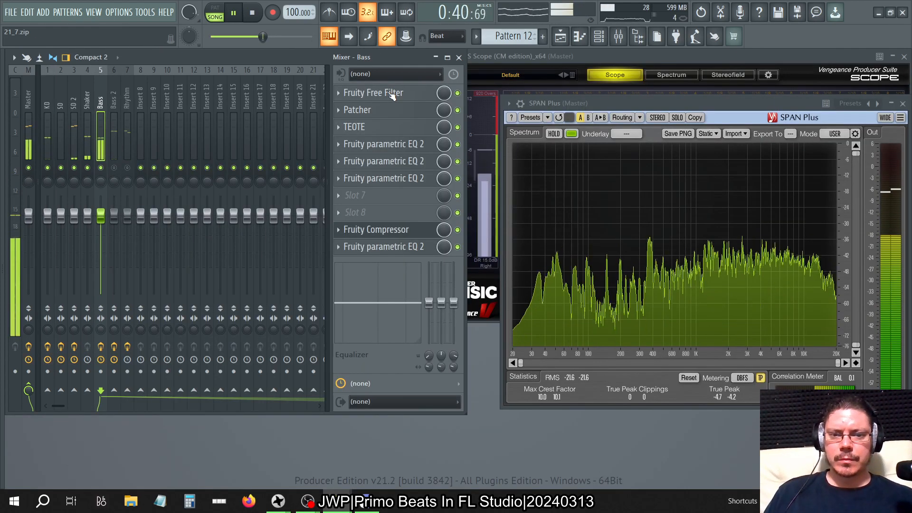
Check the Bass track's slot 10 EQ and set the gain of its Fruity Free Filter high shelf to -12.2 dB.
{"action": "left_click", "coordinate": [418, 247]}
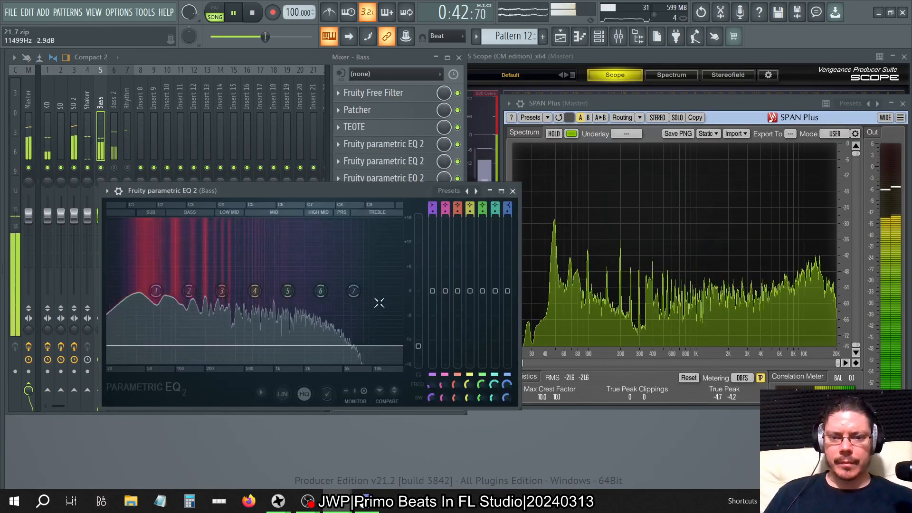
{"action": "left_click", "coordinate": [512, 190]}
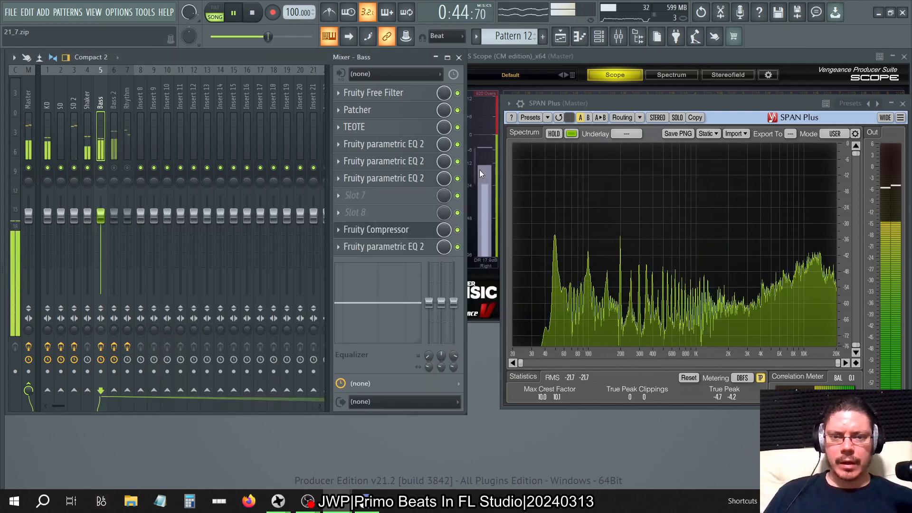
{"action": "left_click", "coordinate": [387, 93]}
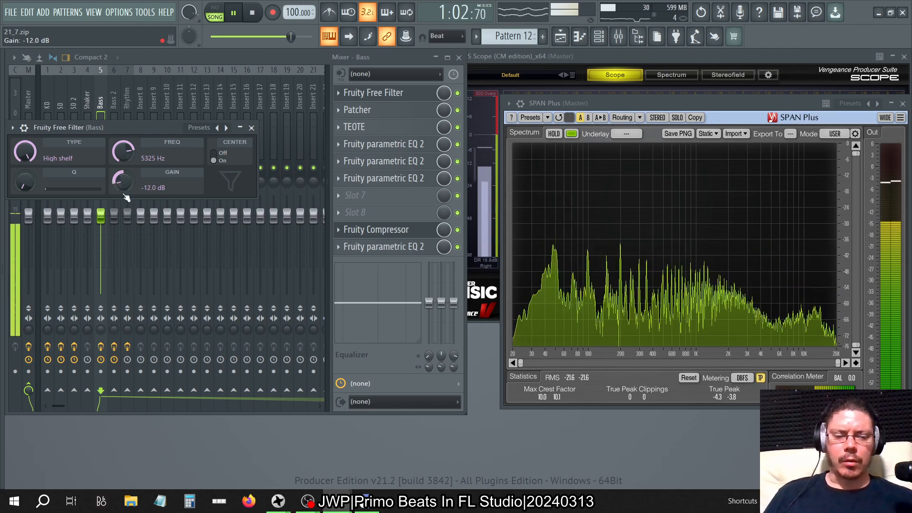
{"action": "left_click_drag", "start_coordinate": [122, 181], "coordinate": [122, 200]}
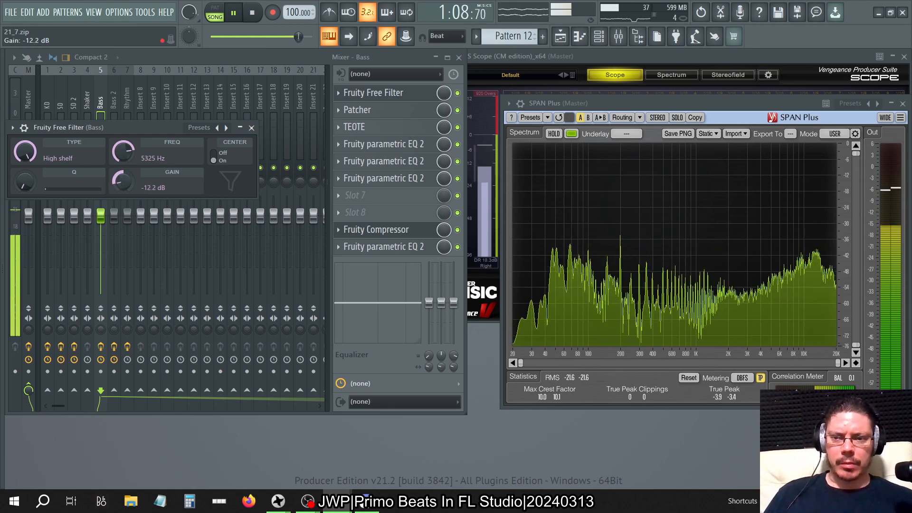
{"action": "left_click", "coordinate": [252, 127]}
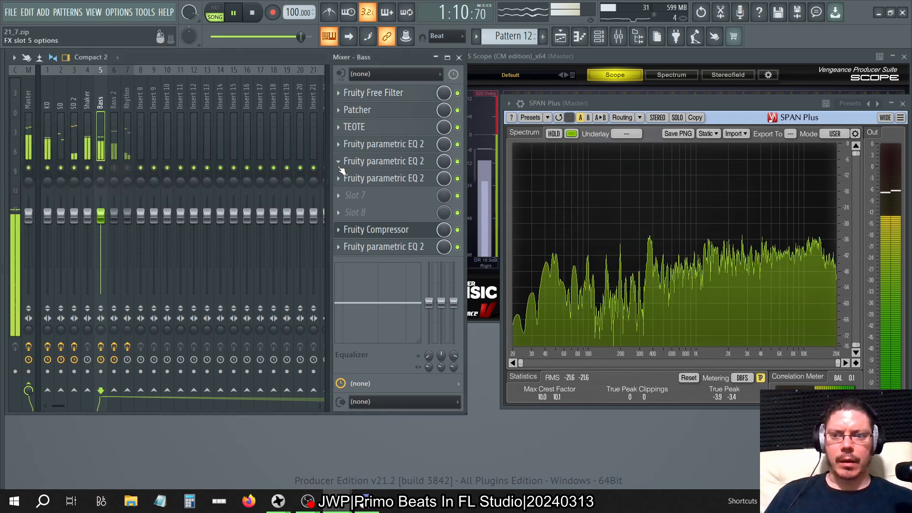
Solo the Bass track for a listen, restore all tracks, and select and solo the Bass 2 track.
{"action": "right_click", "coordinate": [101, 168]}
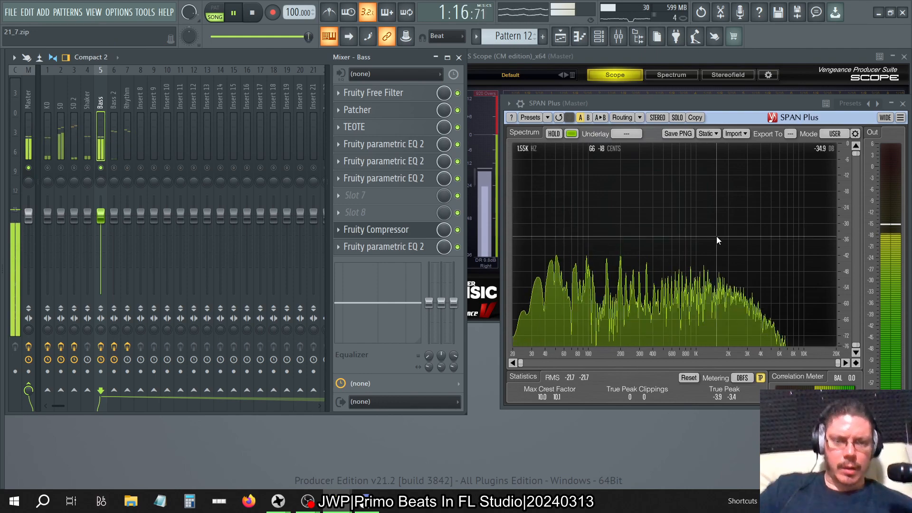
{"action": "right_click", "coordinate": [101, 169]}
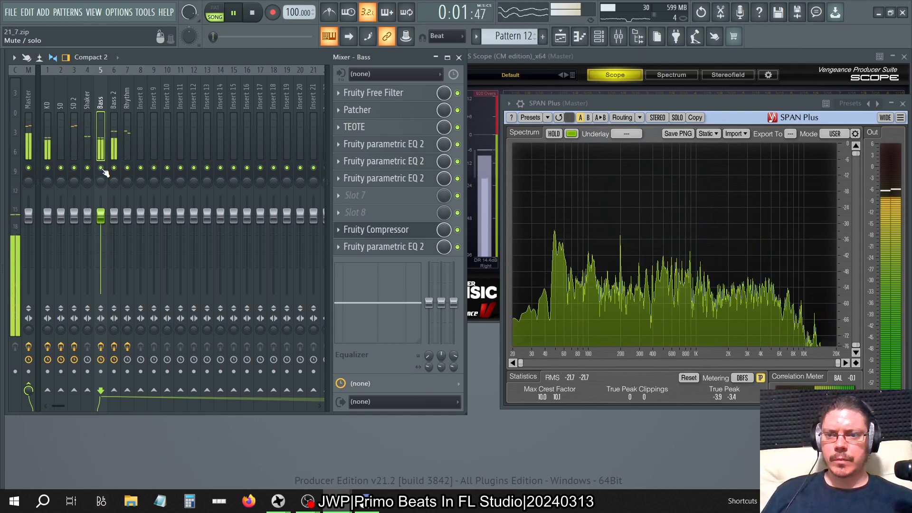
{"action": "left_click", "coordinate": [112, 95]}
{"action": "right_click", "coordinate": [114, 167]}
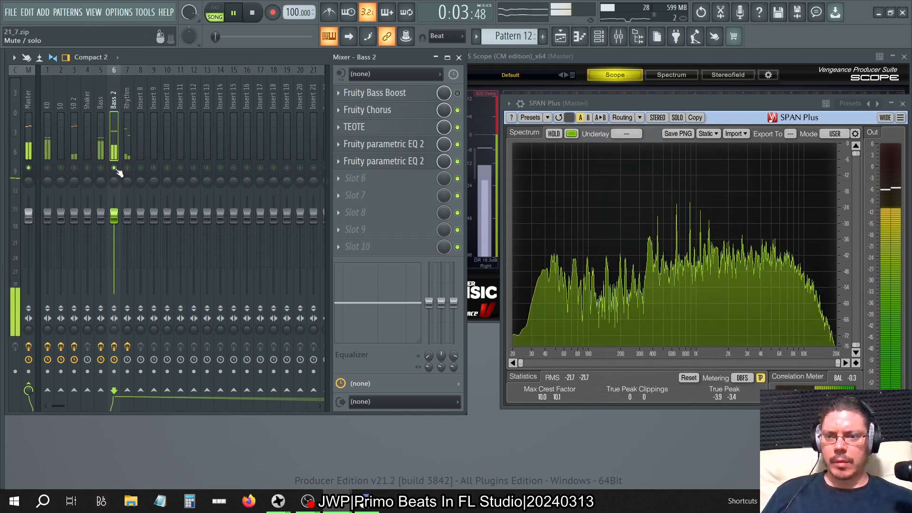
Inspect the Bass 2 track's Fruity parametric EQ 2 plugins in slots 4 and 5 while the soloed track plays.
{"action": "left_click", "coordinate": [418, 161]}
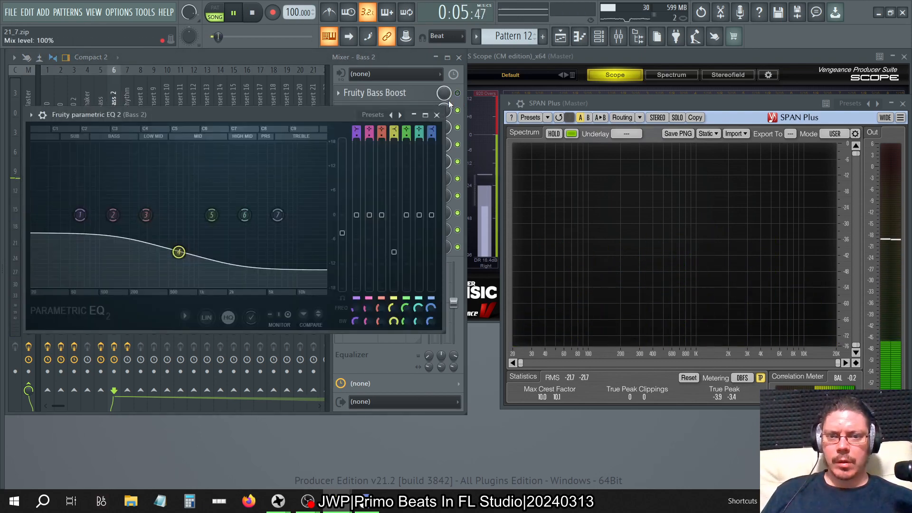
{"action": "left_click", "coordinate": [436, 115]}
{"action": "left_click", "coordinate": [413, 144]}
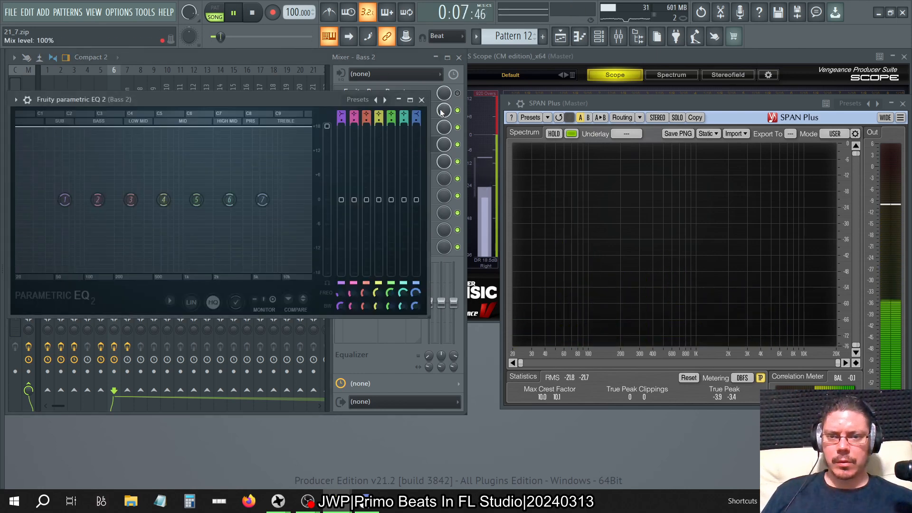
{"action": "left_click", "coordinate": [423, 100]}
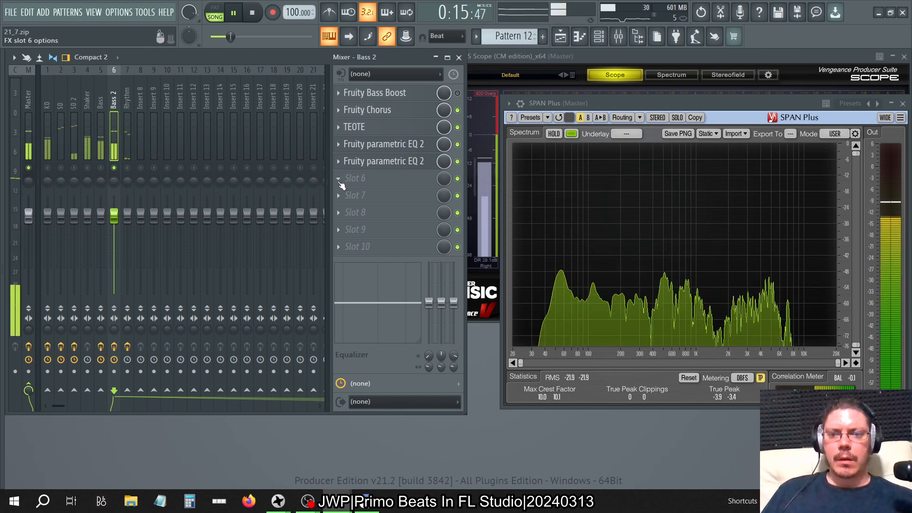
{"action": "left_click", "coordinate": [412, 144]}
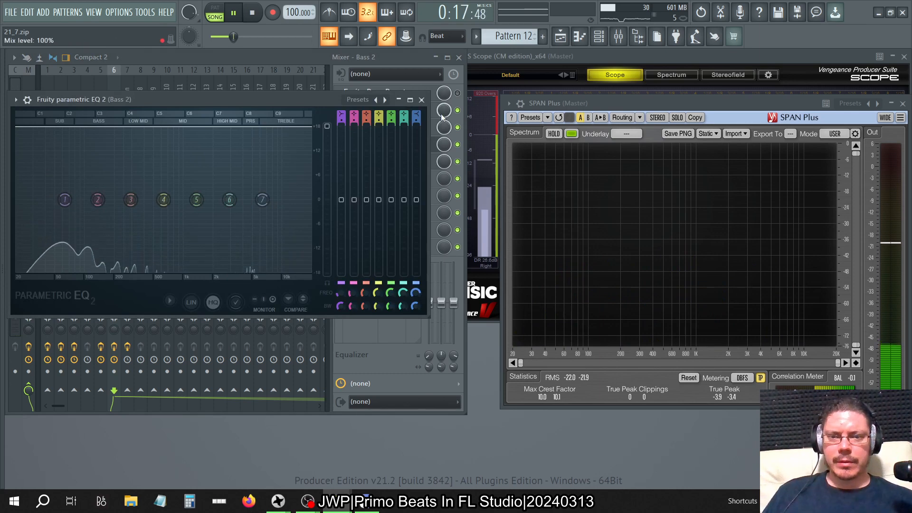
{"action": "left_click", "coordinate": [425, 100]}
{"action": "left_click", "coordinate": [408, 161]}
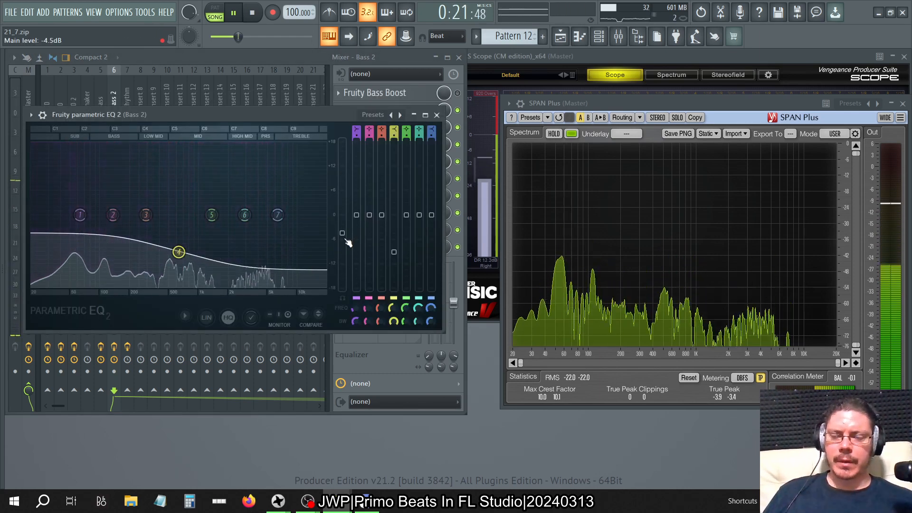
{"action": "left_click", "coordinate": [436, 115]}
Raise the main level of the Bass 2 track's slot 5 Fruity parametric EQ 2 to about 11.5 dB.
{"action": "left_click", "coordinate": [408, 162]}
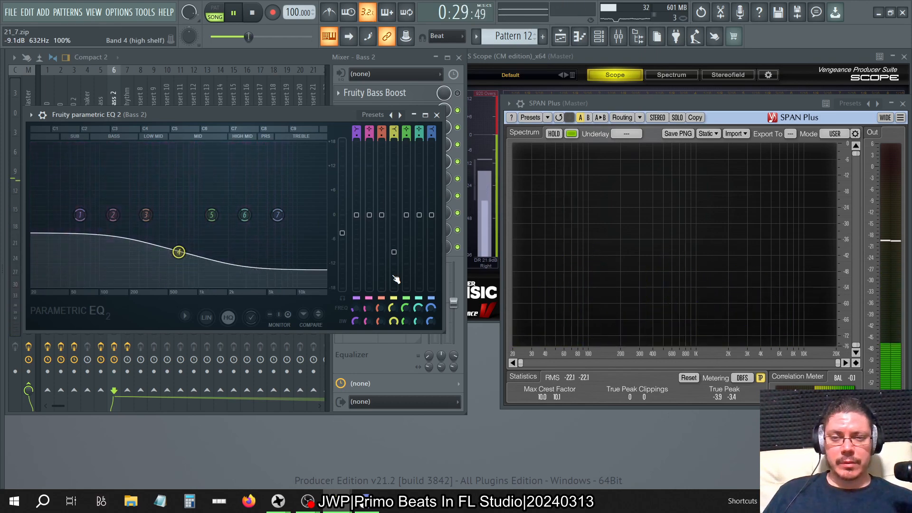
{"action": "left_click_drag", "start_coordinate": [342, 233], "coordinate": [342, 168]}
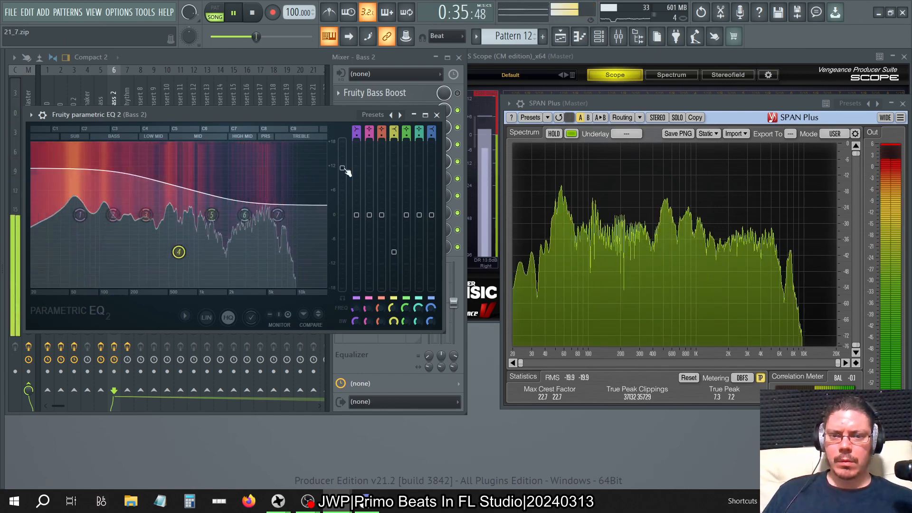
{"action": "left_click", "coordinate": [436, 114]}
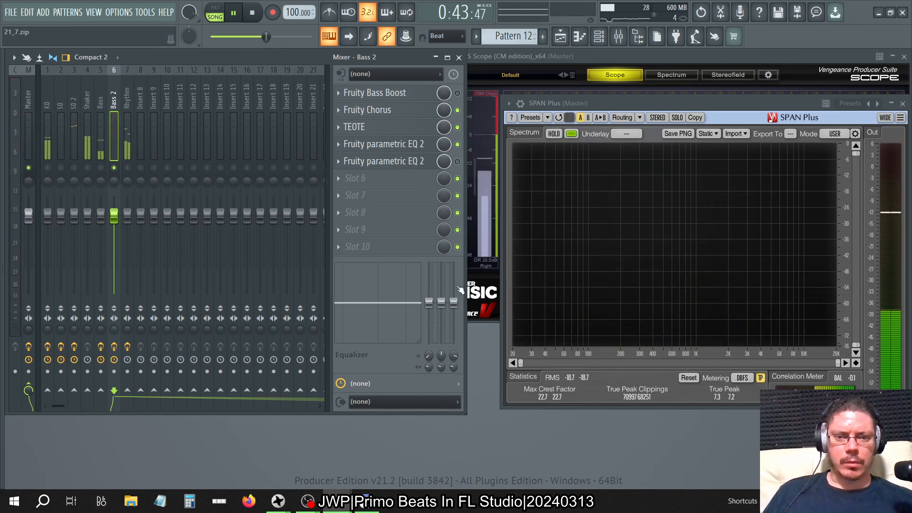
Add a Fruity Compressor to slot 8 of the Bass 2 track and load its Bass preset.
{"action": "left_click", "coordinate": [373, 213]}
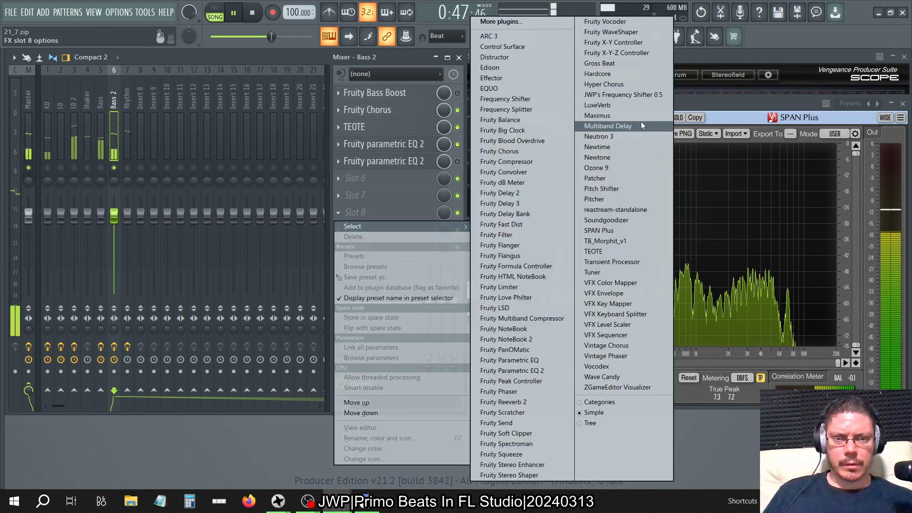
{"action": "left_click", "coordinate": [529, 162]}
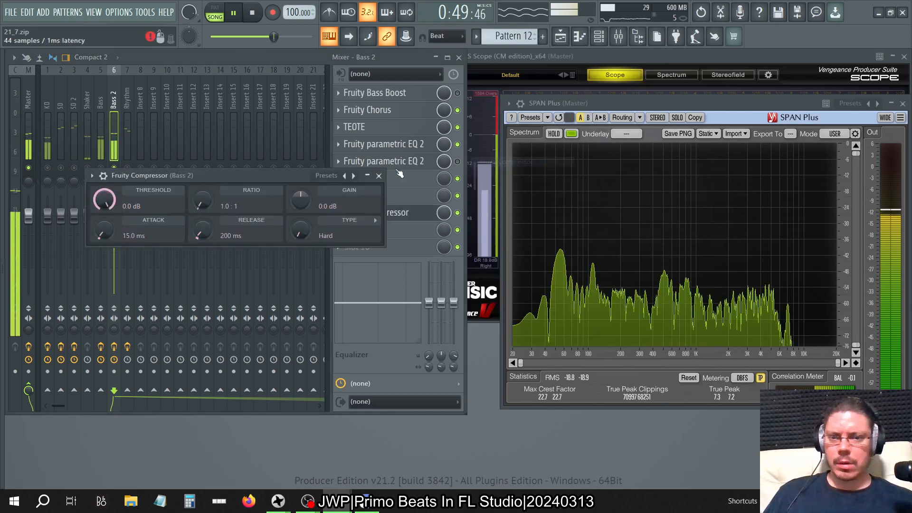
{"action": "left_click", "coordinate": [346, 176]}
{"action": "left_click", "coordinate": [369, 183]}
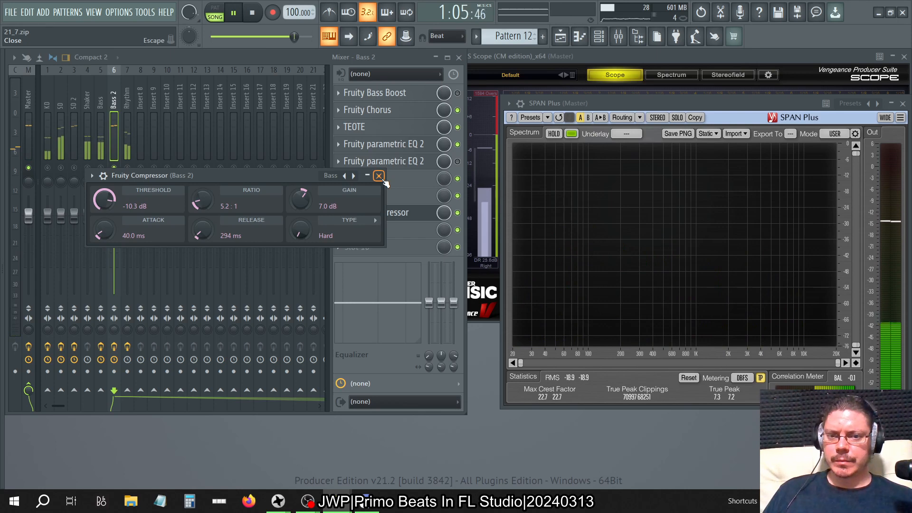
{"action": "left_click", "coordinate": [379, 176]}
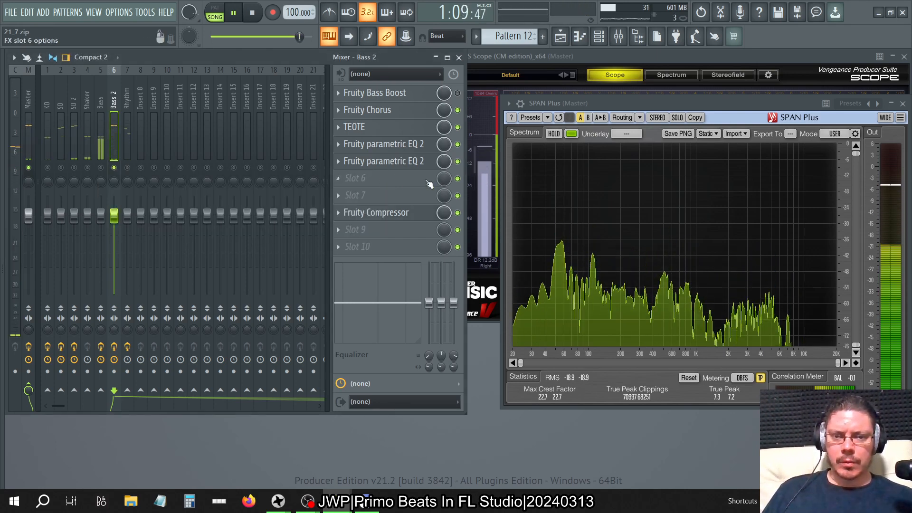
Copy the Bass 2 track's slot 5 Fruity parametric EQ 2 into slot 6 and move its window clear of the effect slots.
{"action": "left_click", "coordinate": [340, 164]}
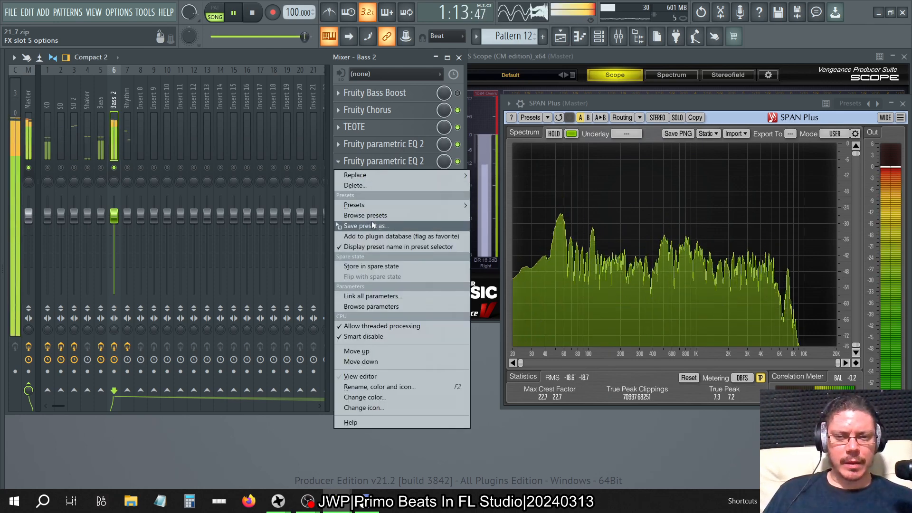
{"action": "left_click_drag", "start_coordinate": [371, 222], "coordinate": [397, 183]}
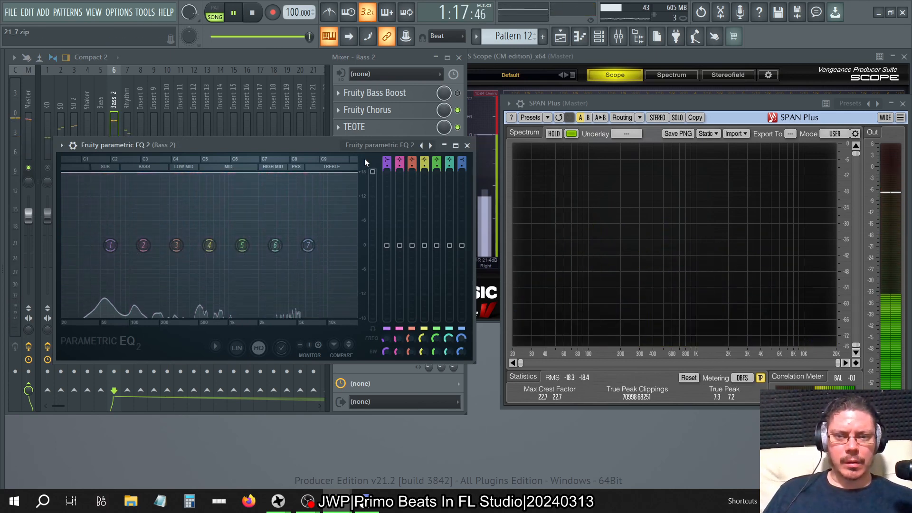
{"action": "left_click_drag", "start_coordinate": [319, 144], "coordinate": [526, 210]}
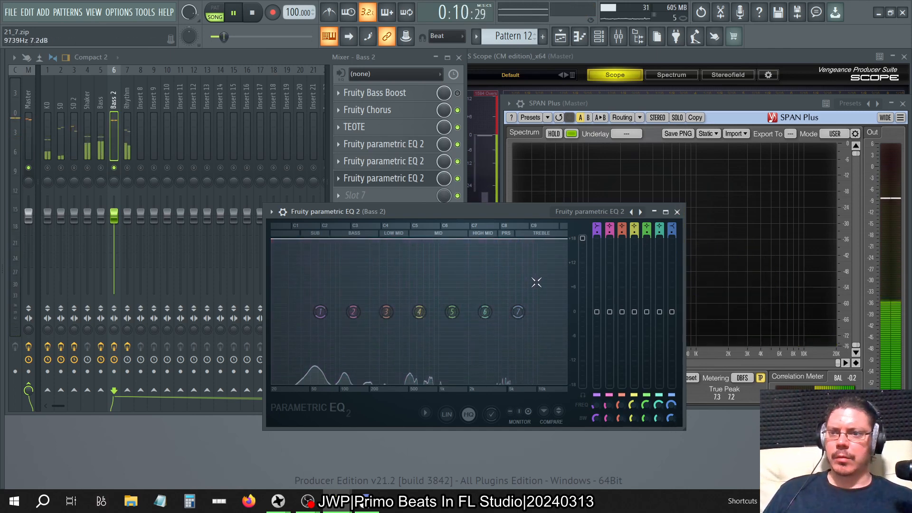
Turn band 7 of the Bass 2 track's slot 6 Fruity parametric EQ 2 into a low pass at about 10011 Hz with 55% width.
{"action": "left_click", "coordinate": [678, 212]}
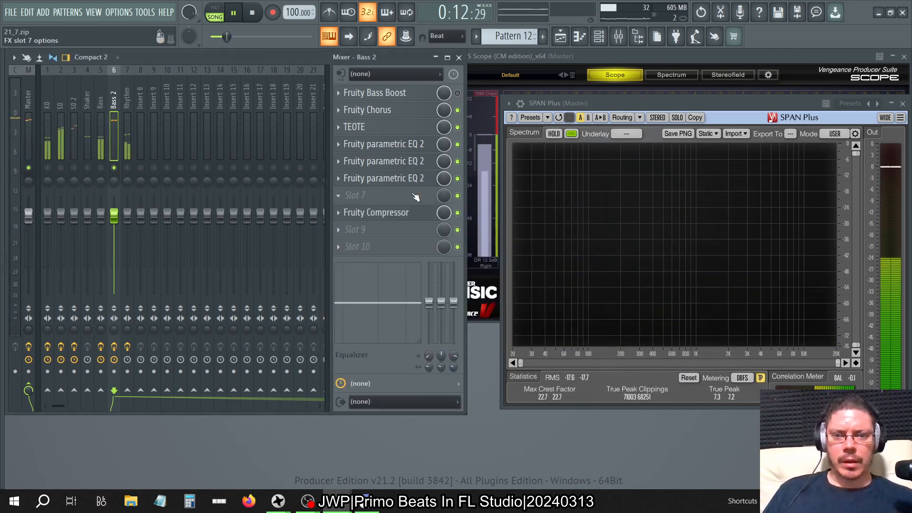
{"action": "left_click", "coordinate": [404, 179]}
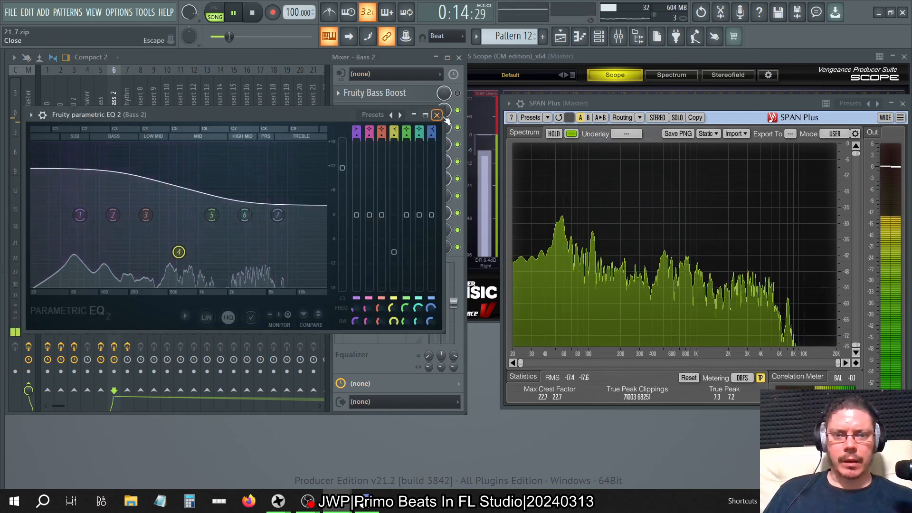
{"action": "left_click_drag", "start_coordinate": [431, 132], "coordinate": [431, 107]}
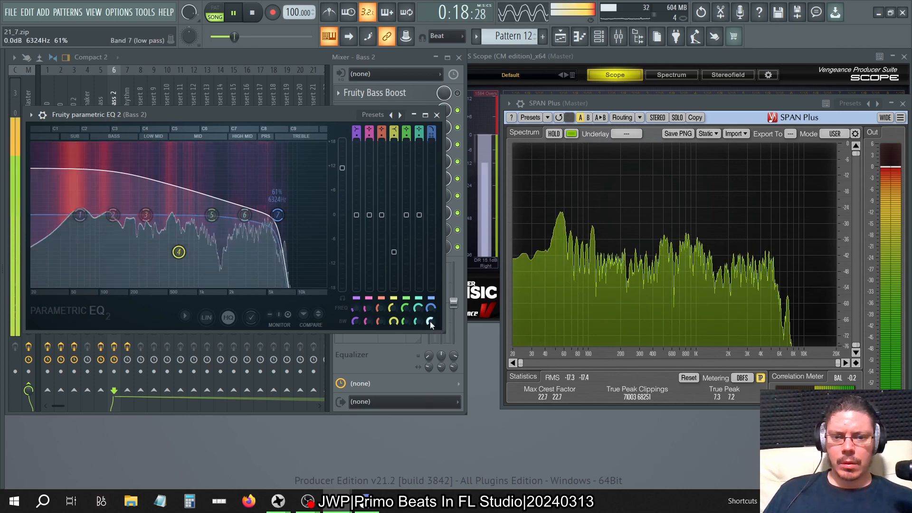
{"action": "right_click", "coordinate": [430, 321]}
{"action": "left_click", "coordinate": [446, 307]}
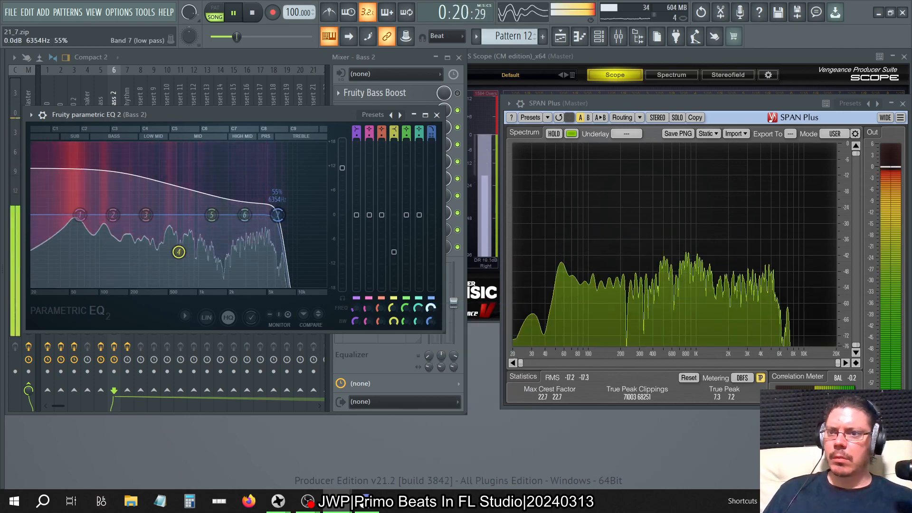
{"action": "left_click_drag", "start_coordinate": [430, 308], "coordinate": [430, 301]}
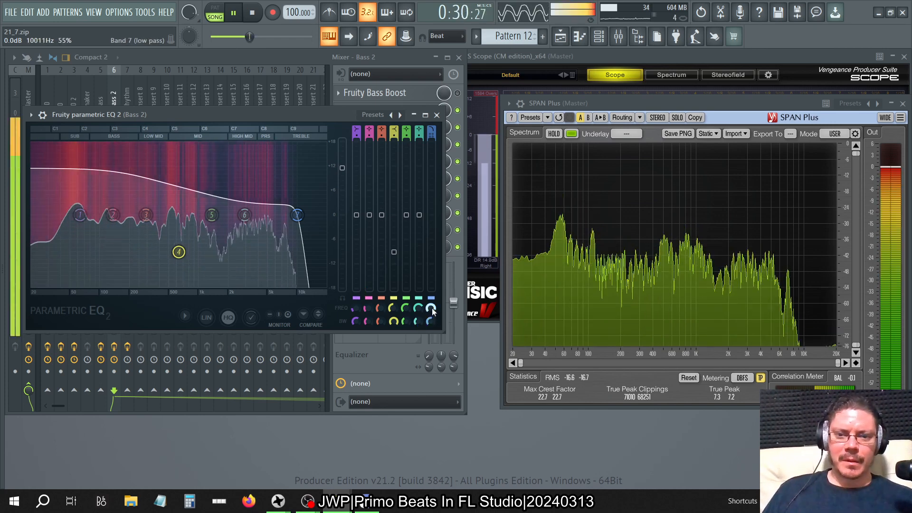
{"action": "left_click_drag", "start_coordinate": [431, 308], "coordinate": [431, 313]}
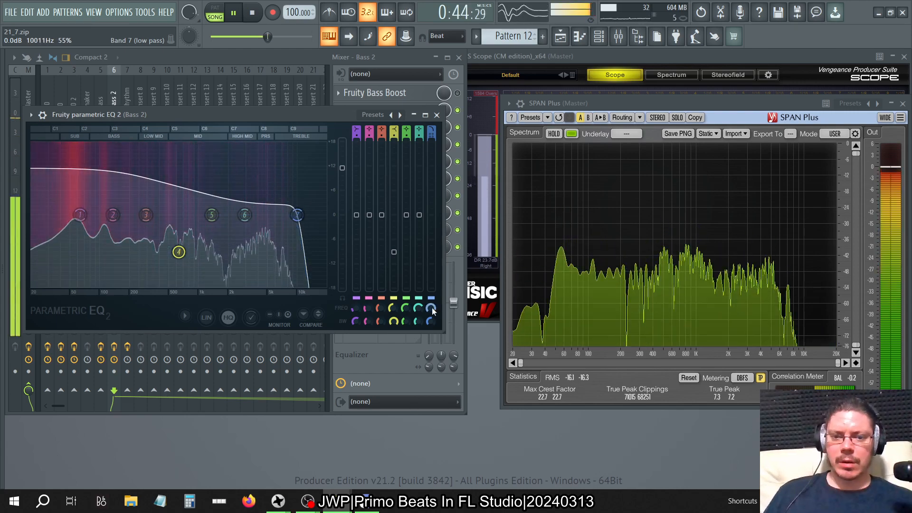
{"action": "right_click", "coordinate": [432, 321]}
{"action": "left_click", "coordinate": [471, 463]}
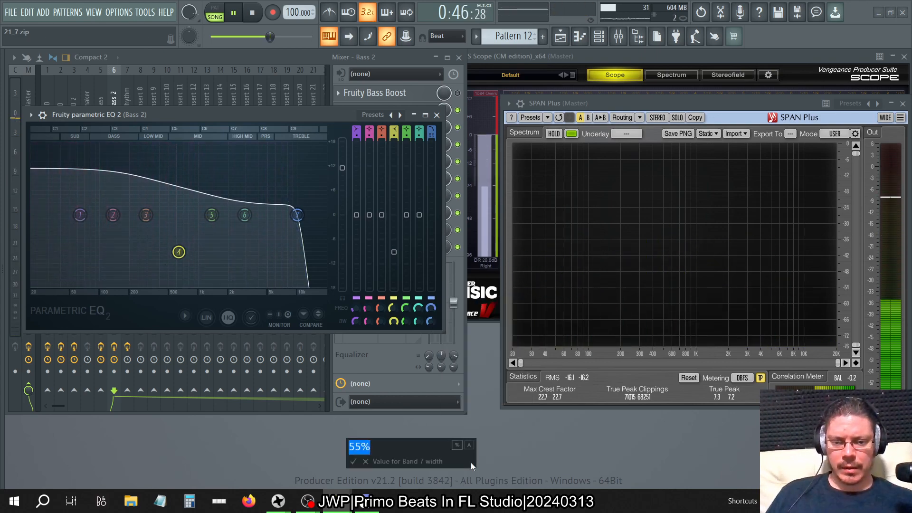
{"action": "type", "text": "1"}
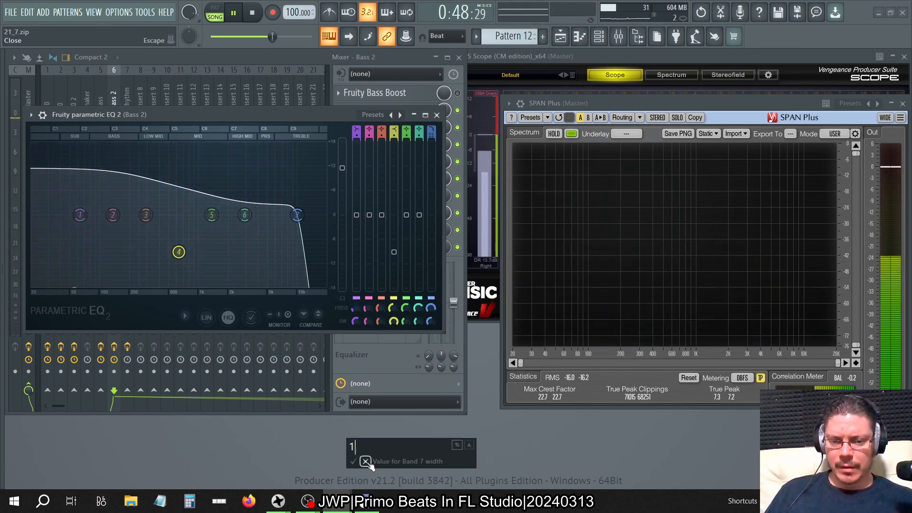
{"action": "left_click", "coordinate": [365, 461]}
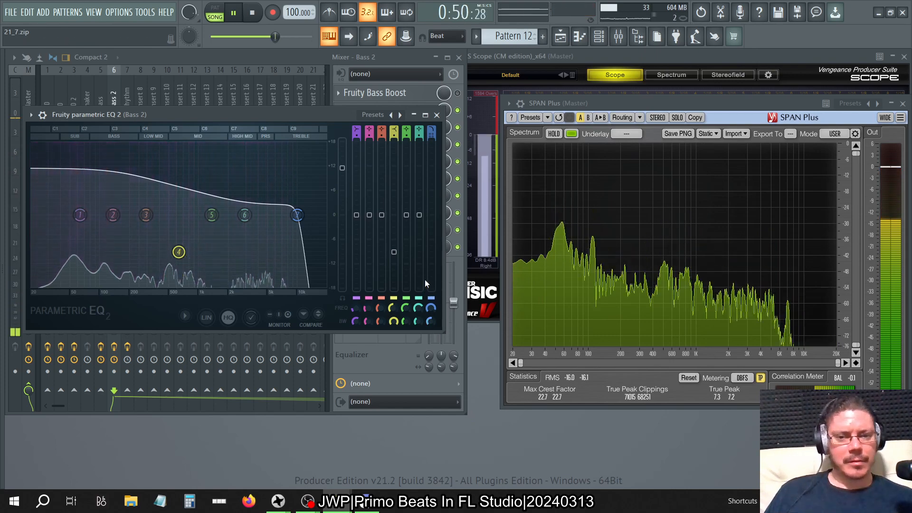
Enter an exact cutoff frequency for the equalizer's band 7 low pass.
{"action": "right_click", "coordinate": [433, 310]}
{"action": "left_click", "coordinate": [466, 464]}
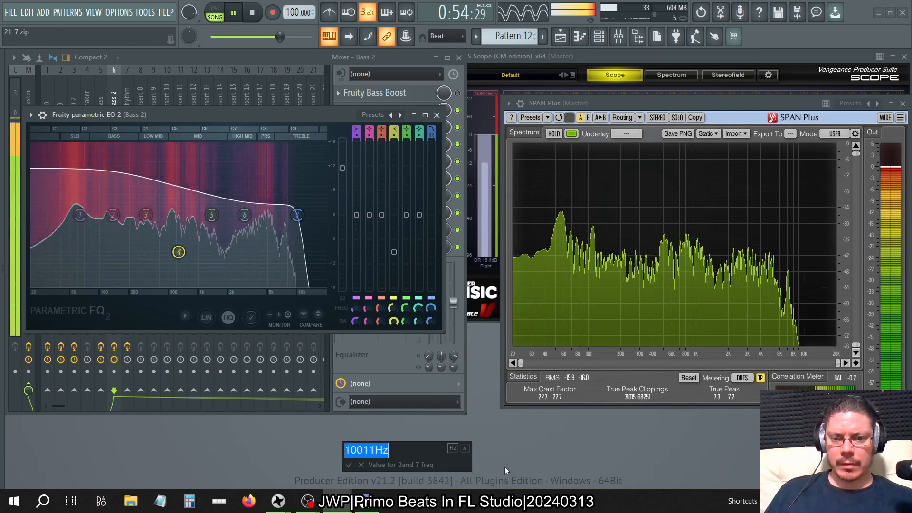
{"action": "type", "text": "10"}
{"action": "type", "text": "0.00"}
{"action": "key", "text": "Return"}
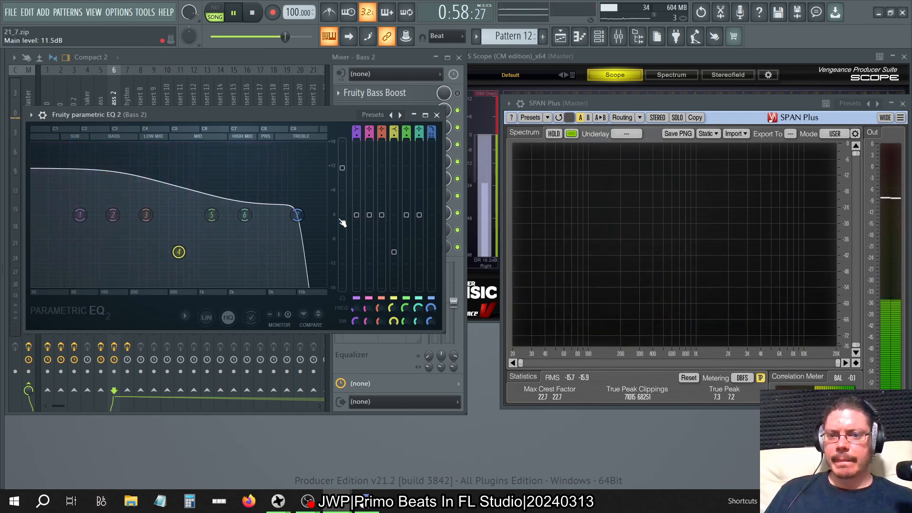
Compare the playing mix with the band 7 low pass switched off and back on, and close the equalizer.
{"action": "left_click_drag", "start_coordinate": [431, 130], "coordinate": [431, 139]}
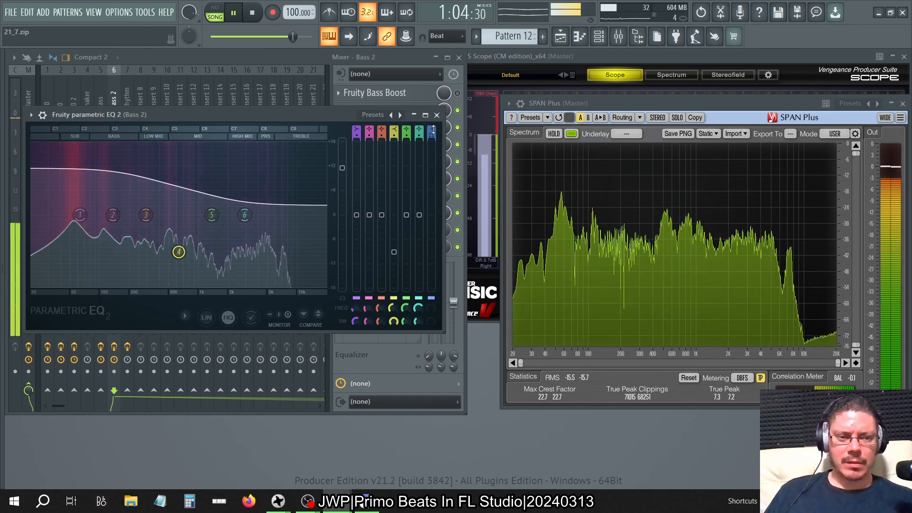
{"action": "scroll", "coordinate": [433, 130], "scroll_direction": "up", "scroll_amount": 1}
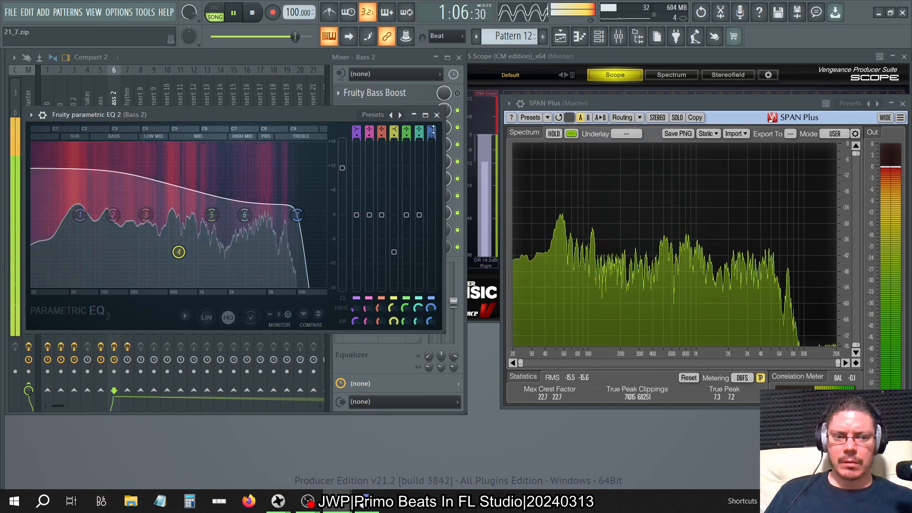
{"action": "left_click", "coordinate": [437, 115]}
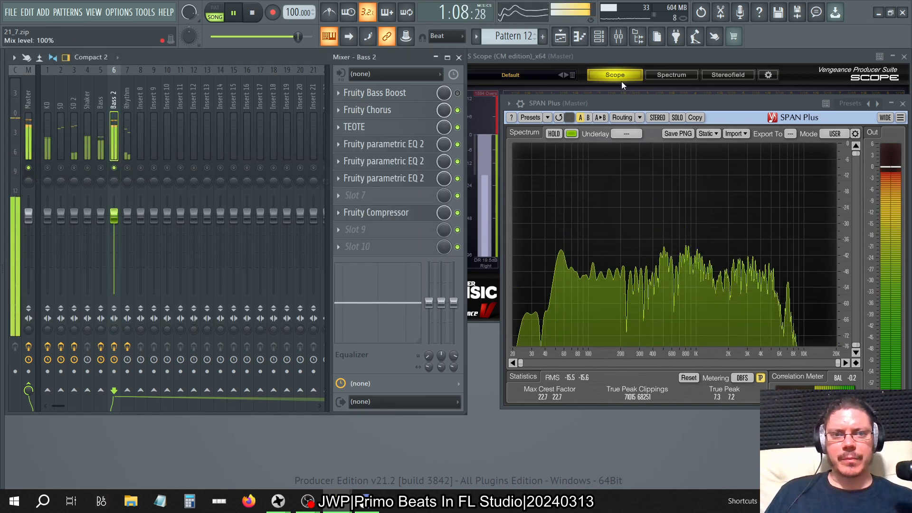
Enable Remove DC offset for the PD Syn-Bass C2 sampler channel and close its settings.
{"action": "key", "text": "F6"}
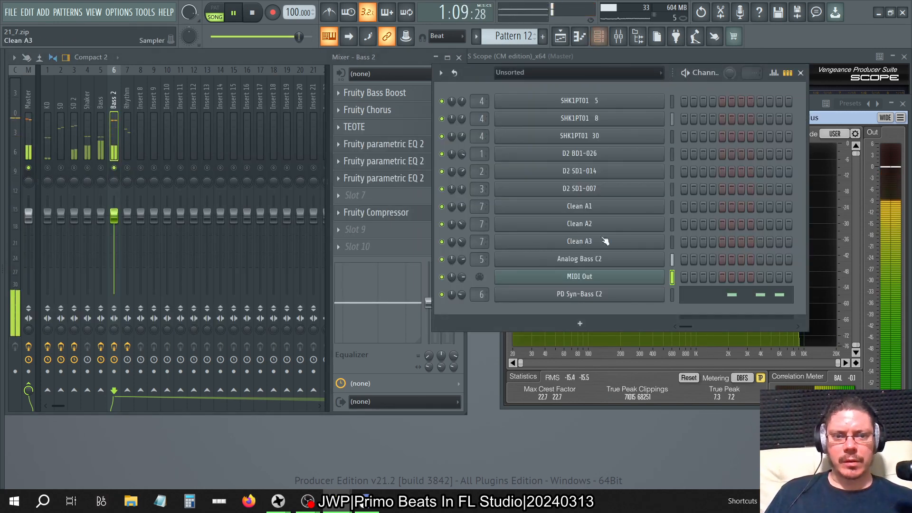
{"action": "left_click", "coordinate": [578, 294]}
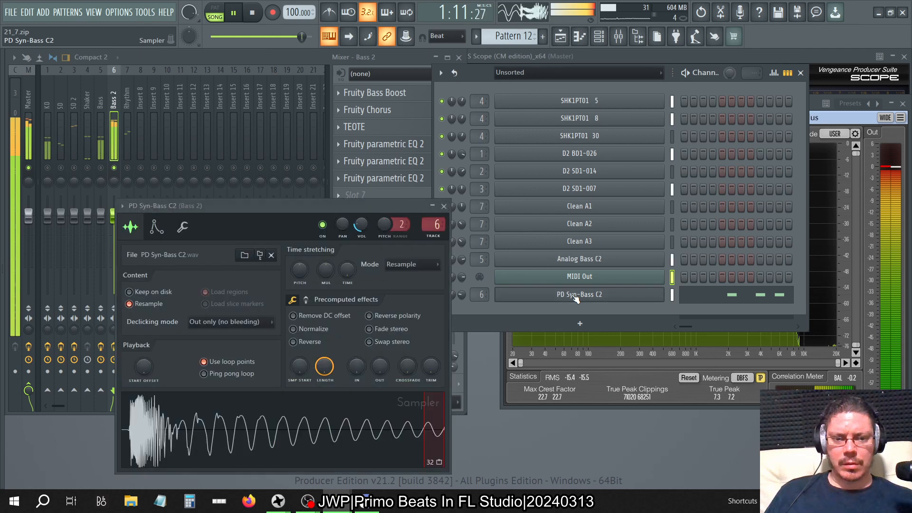
{"action": "left_click", "coordinate": [321, 321]}
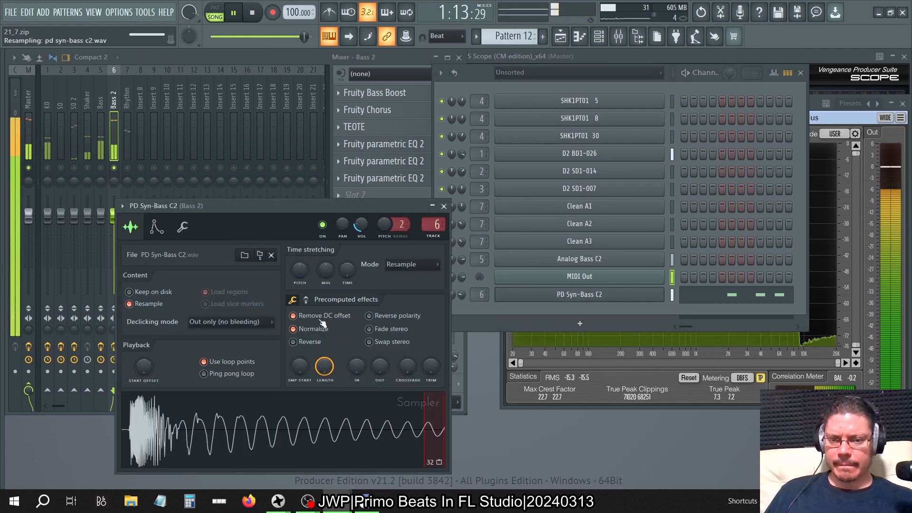
{"action": "left_click", "coordinate": [444, 206]}
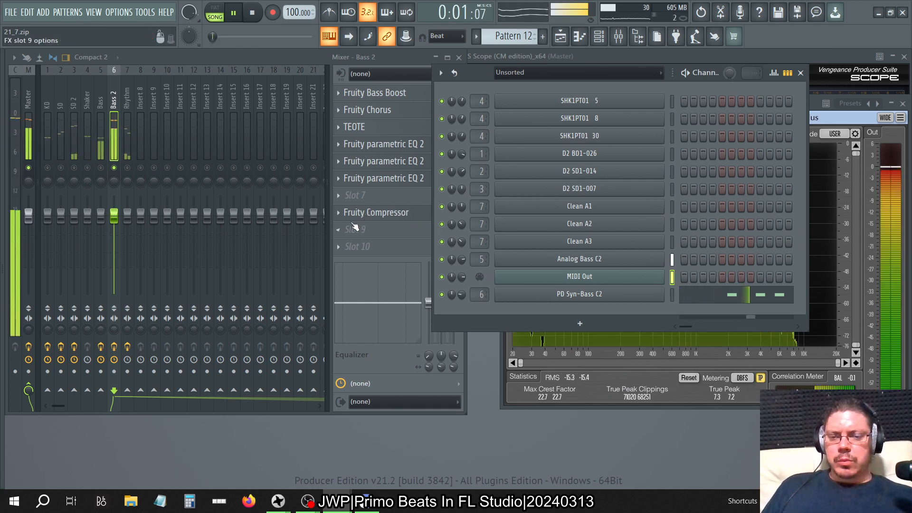
{"action": "left_click", "coordinate": [801, 72]}
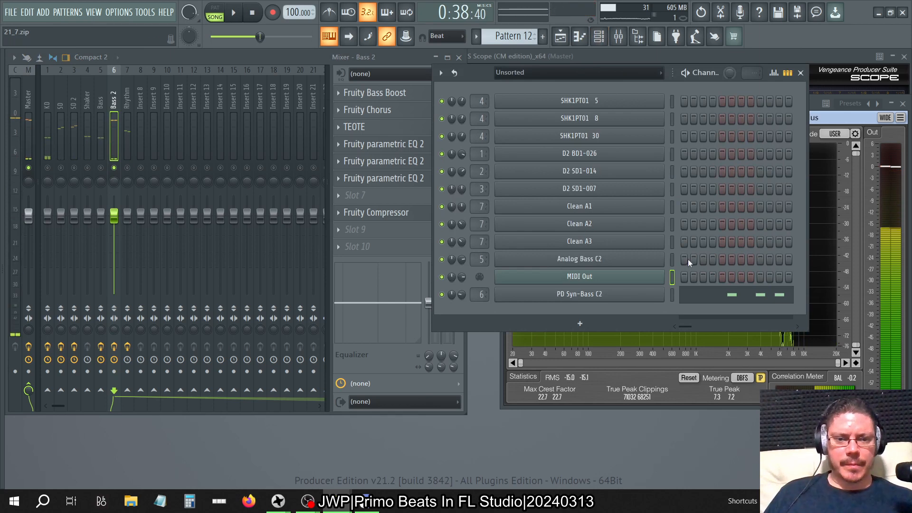
Examine the PD Syn-Bass C2 notes in the piano roll and audition a key.
{"action": "left_click", "coordinate": [720, 304]}
{"action": "scroll", "coordinate": [720, 304], "scroll_direction": "up", "scroll_amount": 8}
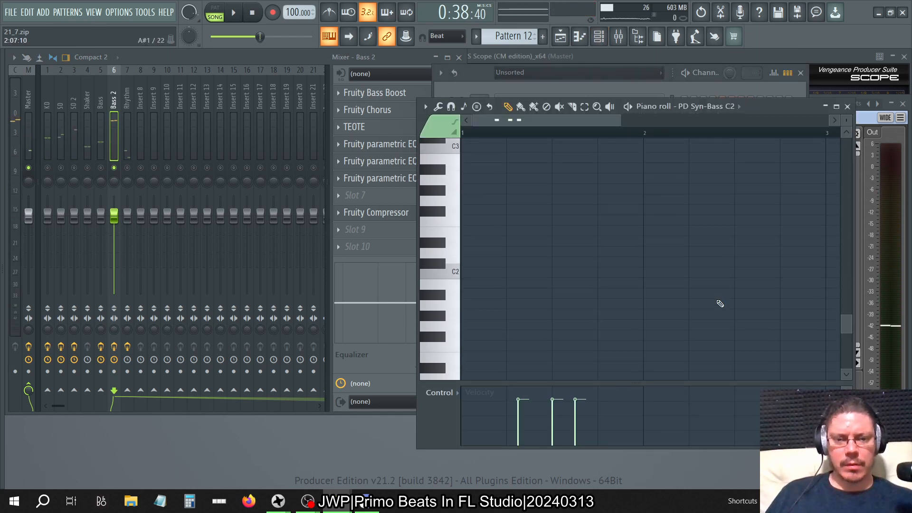
{"action": "scroll", "coordinate": [720, 304], "scroll_direction": "down", "scroll_amount": 1}
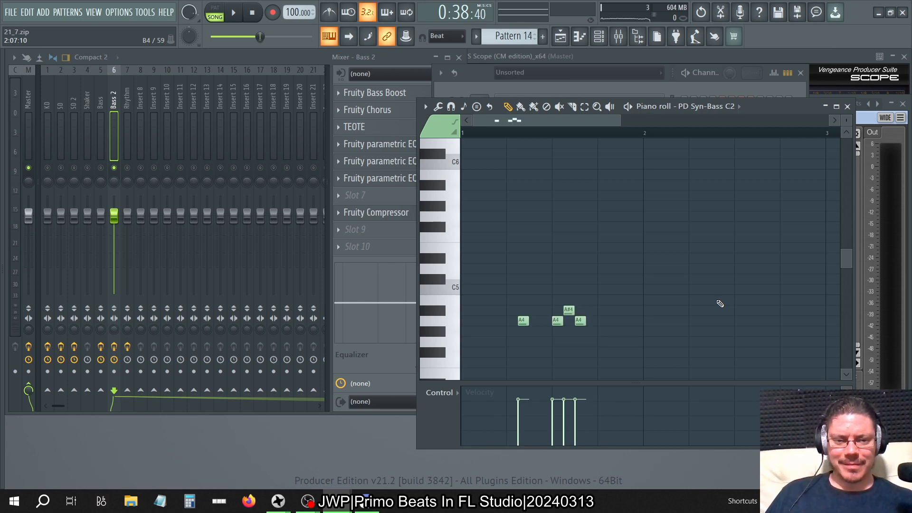
{"action": "left_click", "coordinate": [445, 315]}
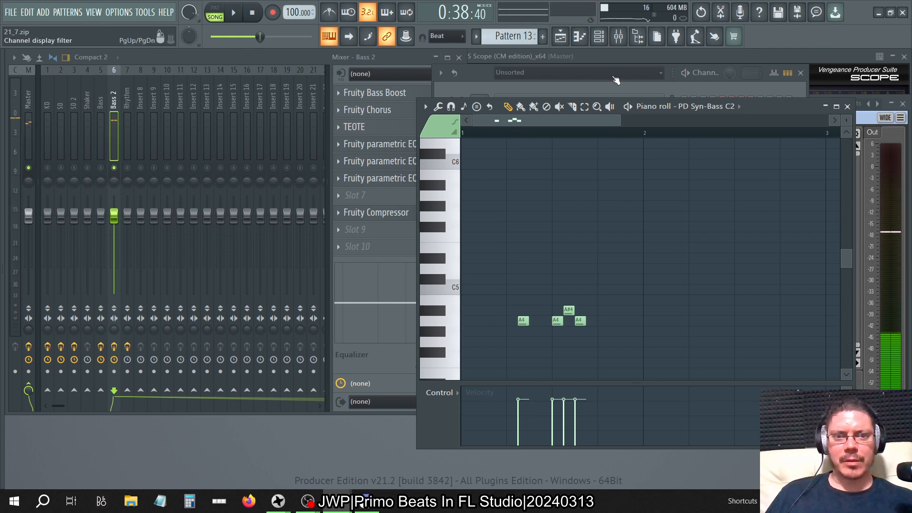
Open the PD Syn-Bass C2 channel's sampler settings and audition its sample.
{"action": "left_click", "coordinate": [483, 79]}
{"action": "left_click", "coordinate": [585, 294]}
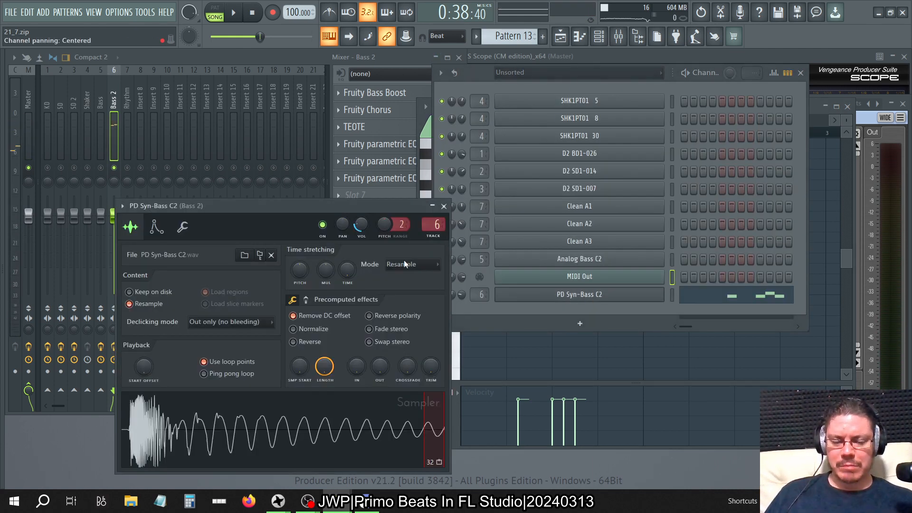
{"action": "left_click", "coordinate": [374, 430]}
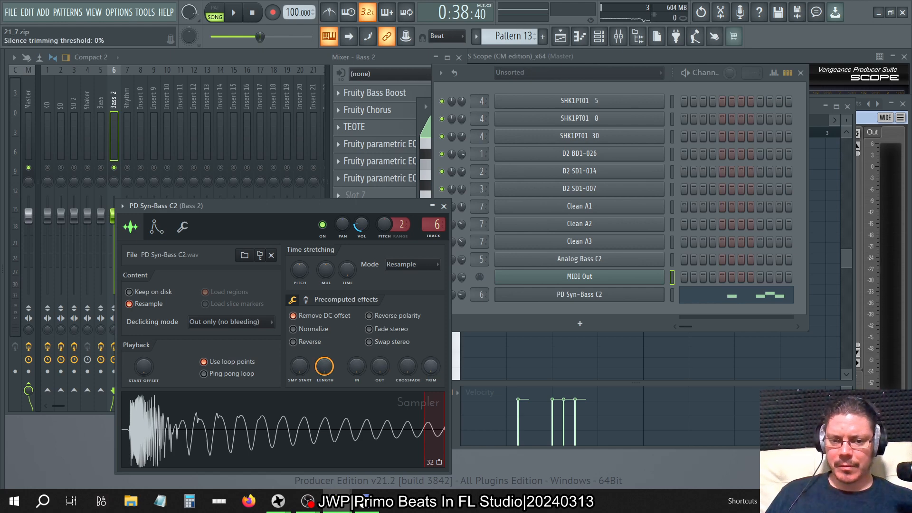
Try a raised silence trimming threshold on the PD Syn-Bass C2 sample, audition it, and lower the threshold again.
{"action": "left_click_drag", "start_coordinate": [431, 366], "coordinate": [430, 323]}
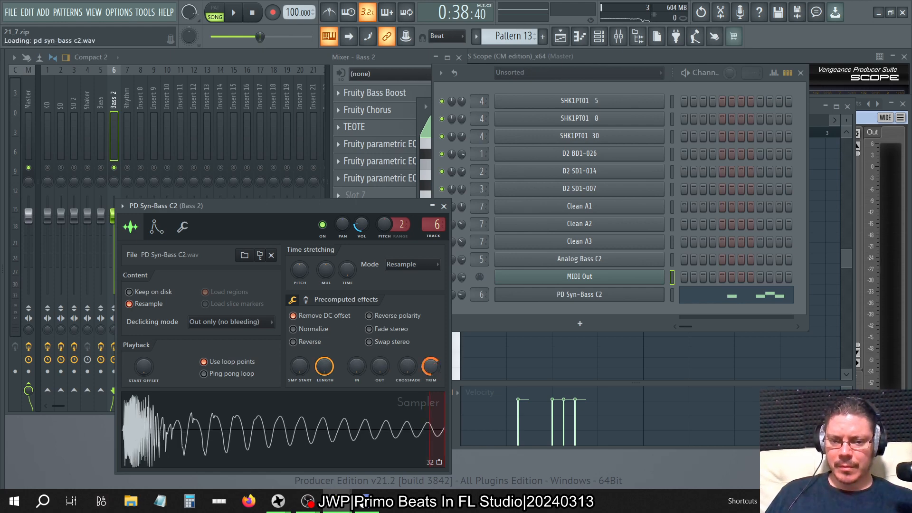
{"action": "left_click", "coordinate": [394, 433]}
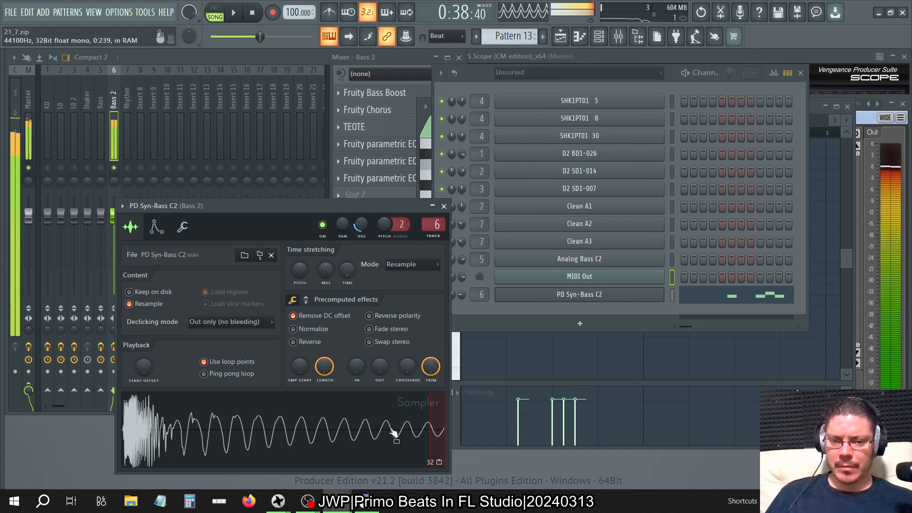
{"action": "left_click_drag", "start_coordinate": [431, 366], "coordinate": [430, 409]}
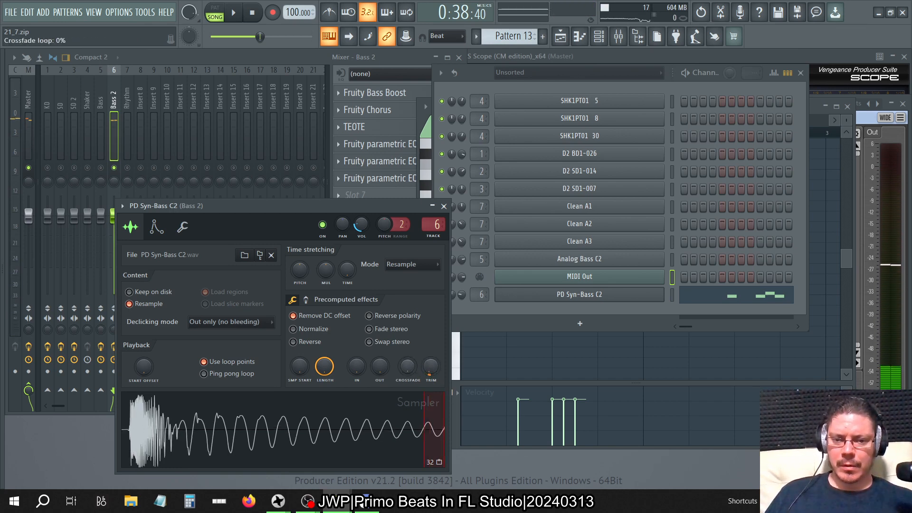
Enable Ping pong loop and a slight loop crossfade for PD Syn-Bass C2, auditioning the sample with silence trimming at 100% along the way.
{"action": "left_click", "coordinate": [235, 374]}
{"action": "left_click", "coordinate": [309, 430]}
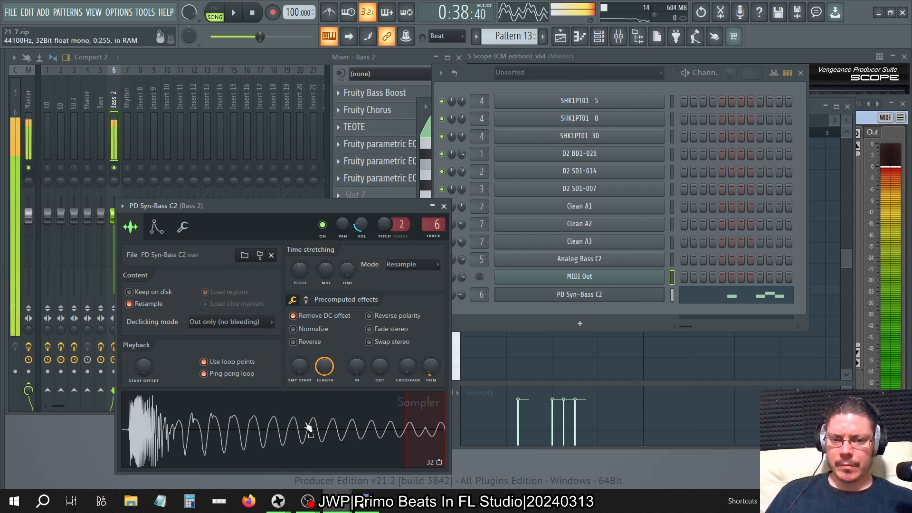
{"action": "left_click_drag", "start_coordinate": [430, 366], "coordinate": [431, 342]}
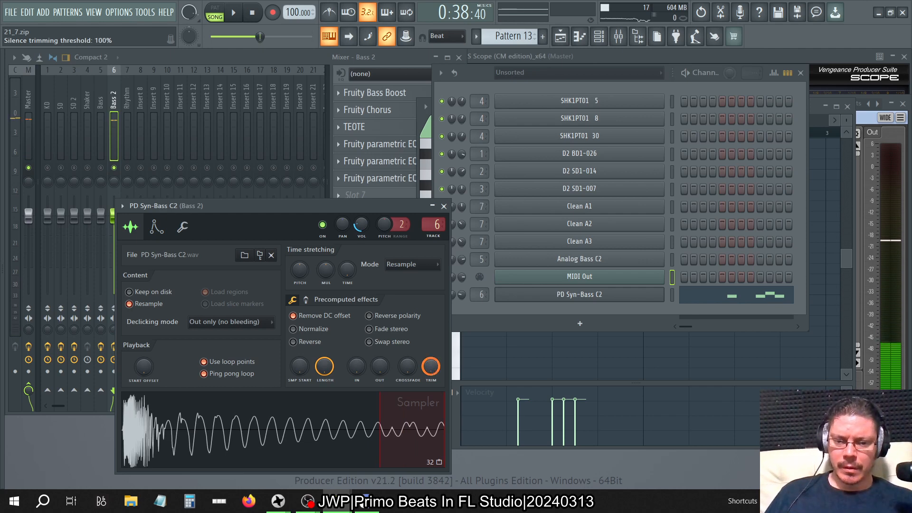
{"action": "left_click", "coordinate": [357, 438]}
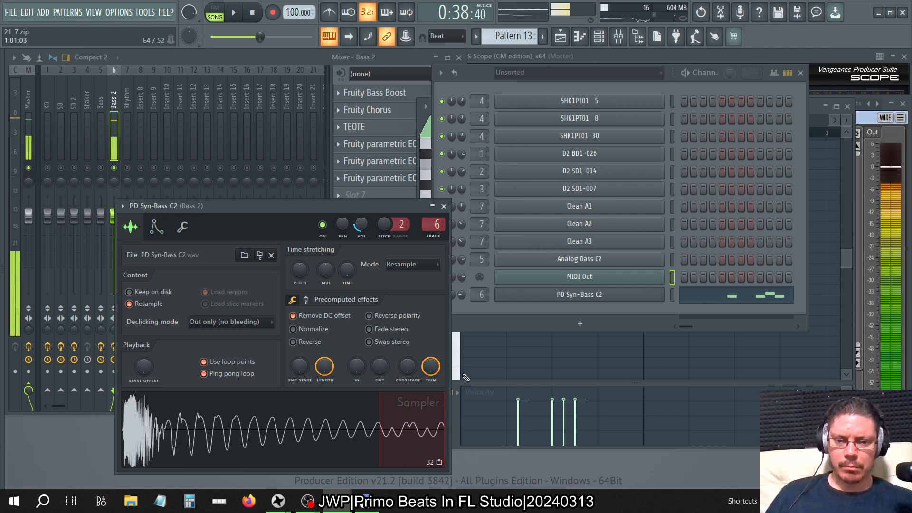
{"action": "left_click_drag", "start_coordinate": [430, 366], "coordinate": [427, 375]}
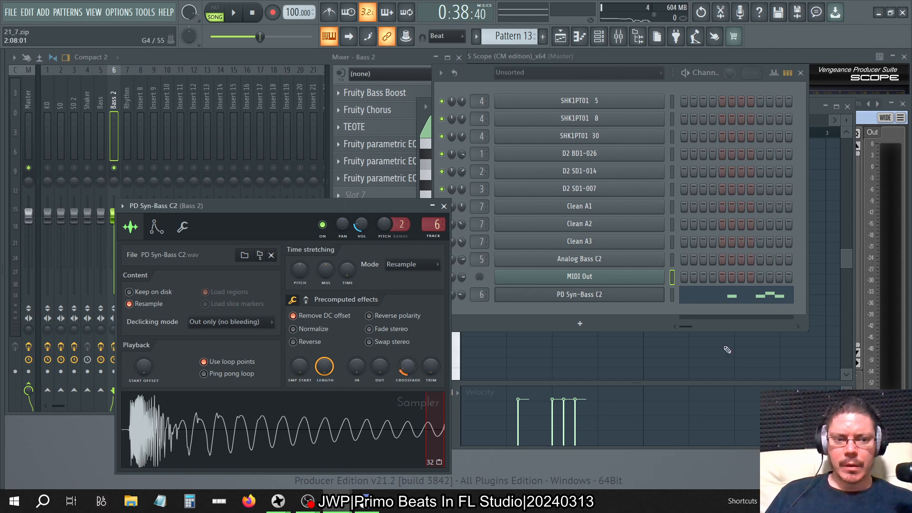
Step forward to pattern 20, check its MIDI Out piano roll, and bring the channel rack back to the front.
{"action": "key", "text": "KP_Add"}
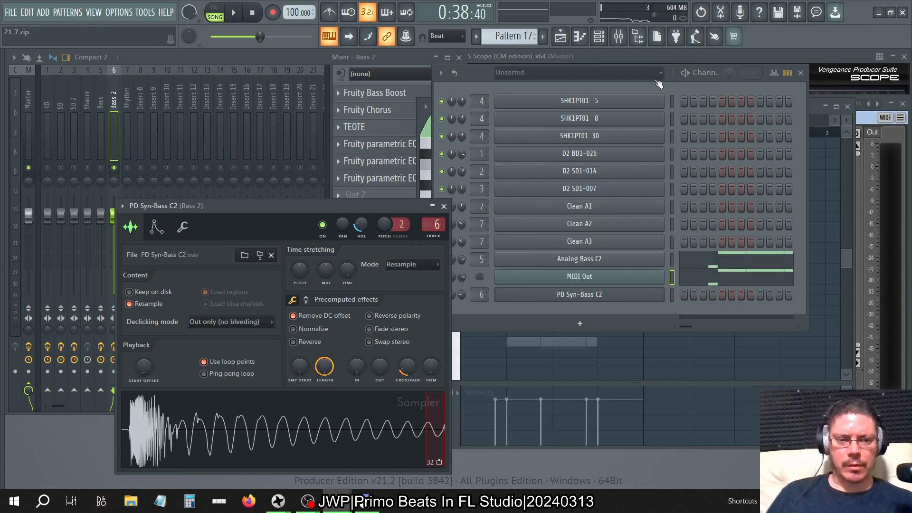
{"action": "key", "text": "KP_Add"}
{"action": "key", "text": "KP_Add"}
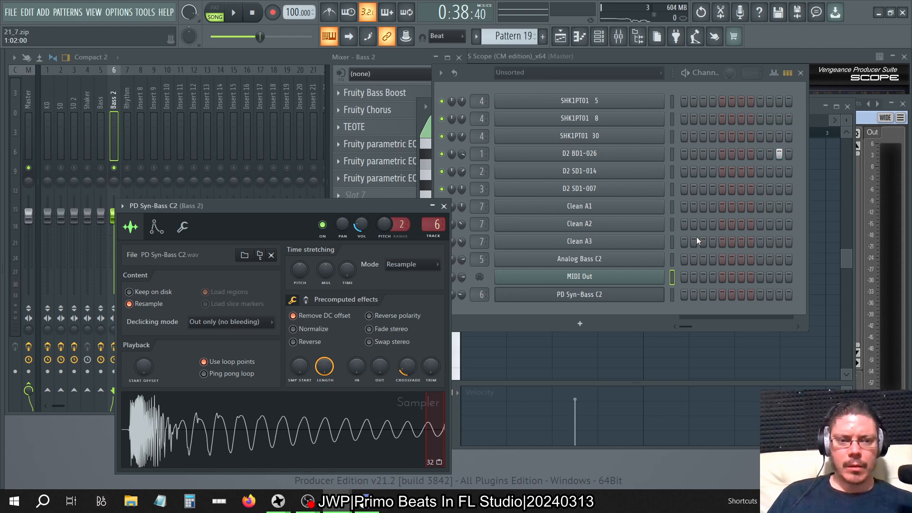
{"action": "key", "text": "KP_Add"}
{"action": "left_click", "coordinate": [582, 39]}
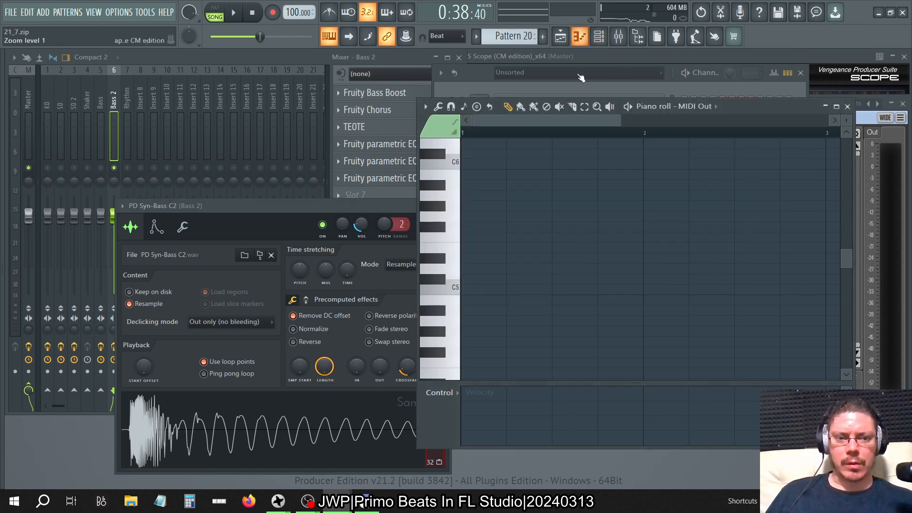
{"action": "left_click", "coordinate": [684, 96]}
{"action": "left_click", "coordinate": [683, 101]}
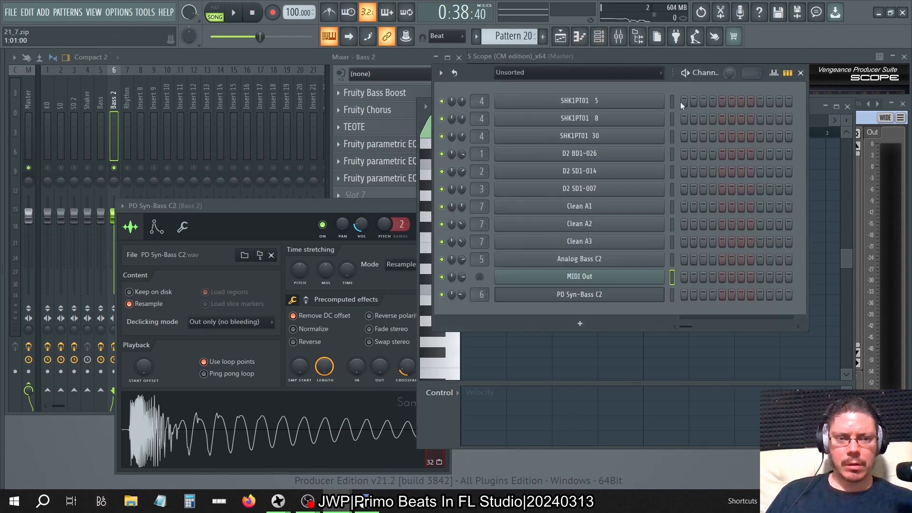
Place a long C5 test note for PD Syn-Bass C2 in pattern 20 and play the pattern on its own.
{"action": "left_click", "coordinate": [853, 252]}
{"action": "left_click", "coordinate": [705, 108]}
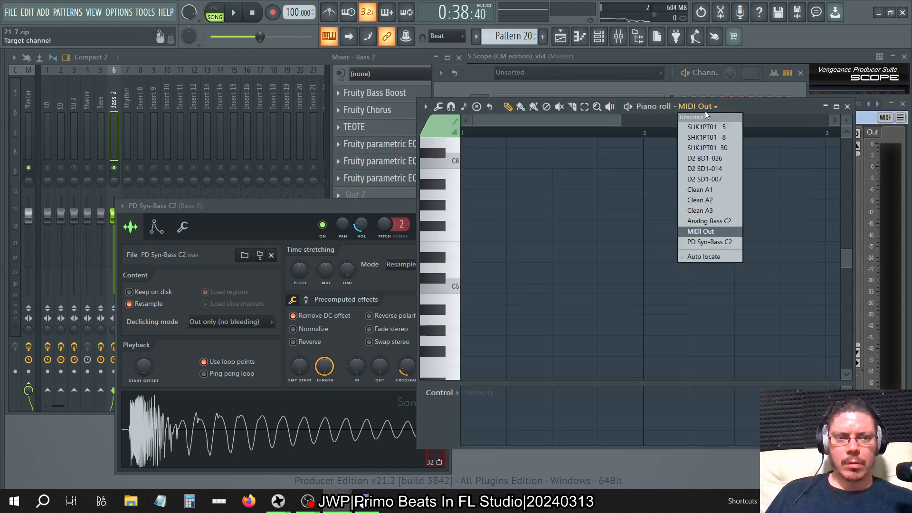
{"action": "left_click", "coordinate": [701, 241]}
{"action": "left_click", "coordinate": [471, 289]}
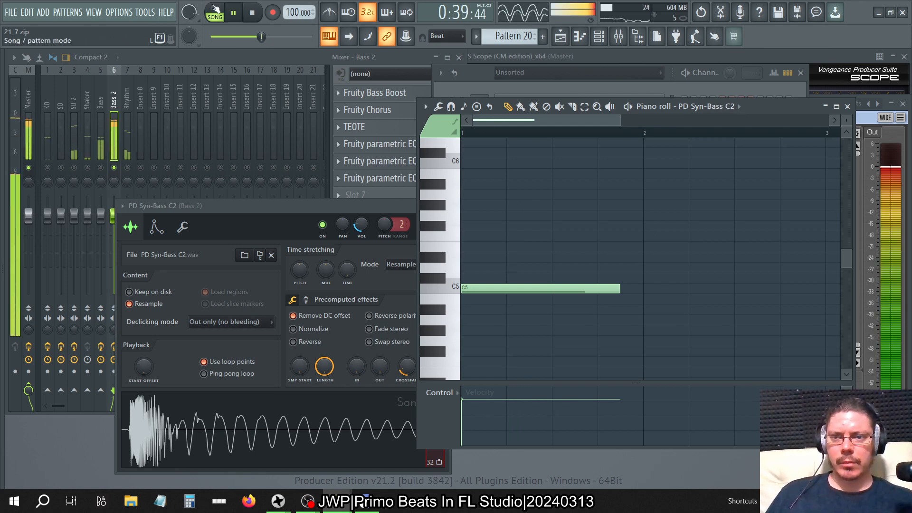
{"action": "key", "text": "l"}
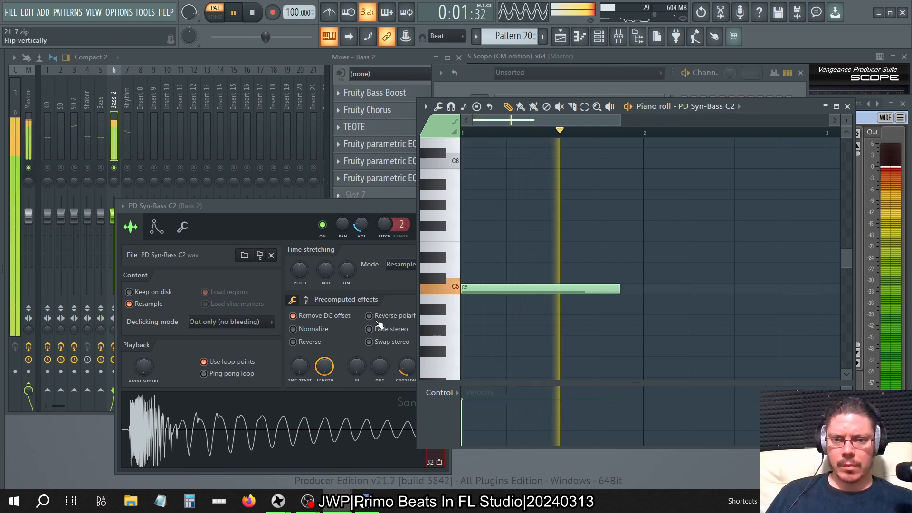
Try PD Syn-Bass C2 loop crossfades of 0%, 3%, 12% to 18%, 100% and 73% while the pattern plays.
{"action": "left_click", "coordinate": [331, 212]}
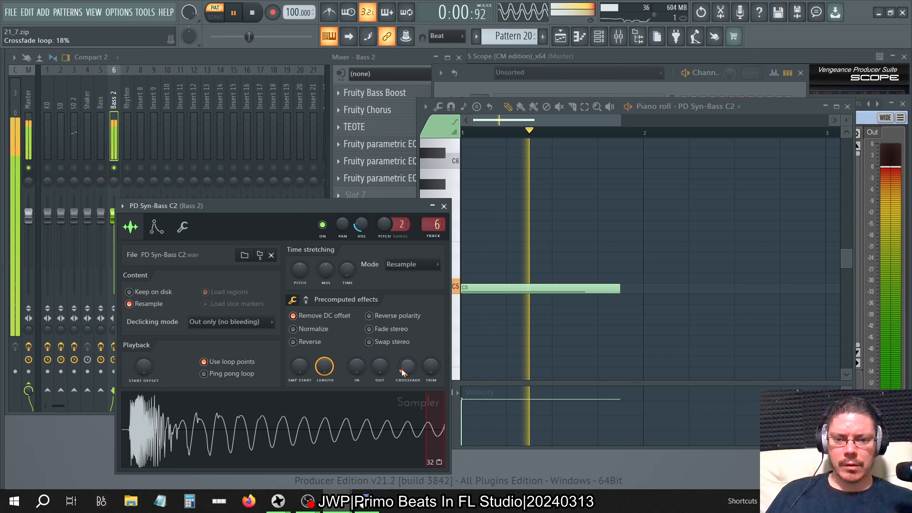
{"action": "left_click_drag", "start_coordinate": [402, 372], "coordinate": [401, 387]}
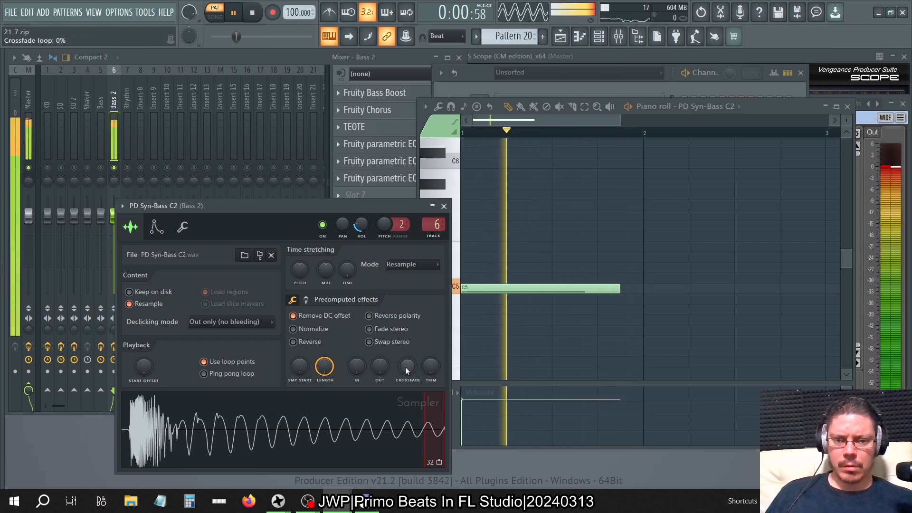
{"action": "left_click_drag", "start_coordinate": [401, 387], "coordinate": [407, 368]}
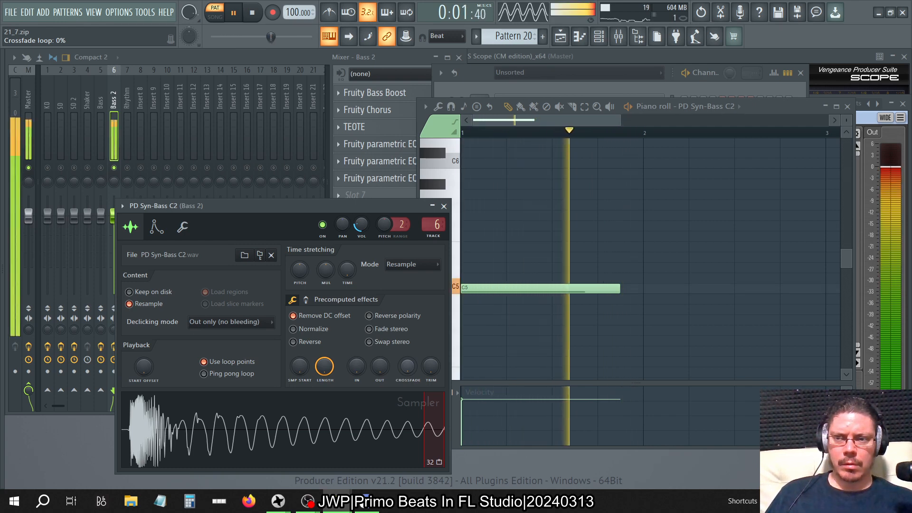
{"action": "left_click_drag", "start_coordinate": [407, 369], "coordinate": [406, 369]}
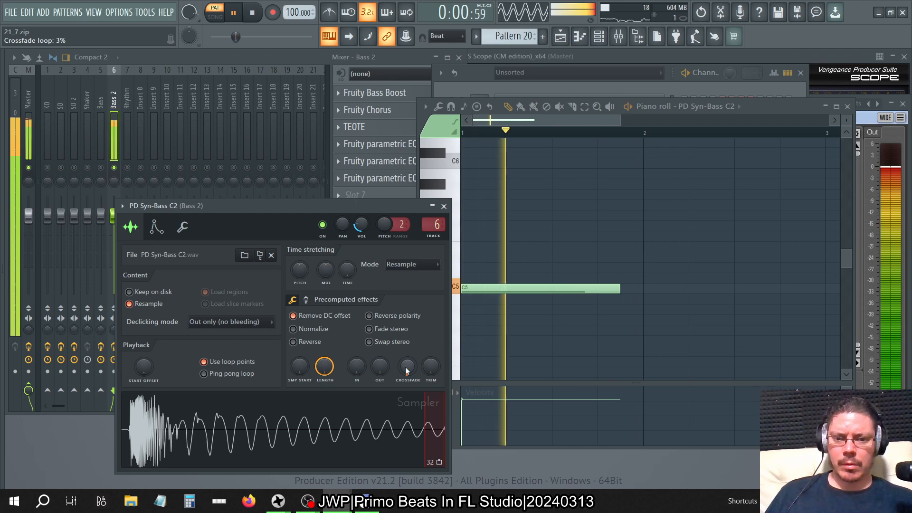
{"action": "left_click_drag", "start_coordinate": [406, 370], "coordinate": [406, 368]}
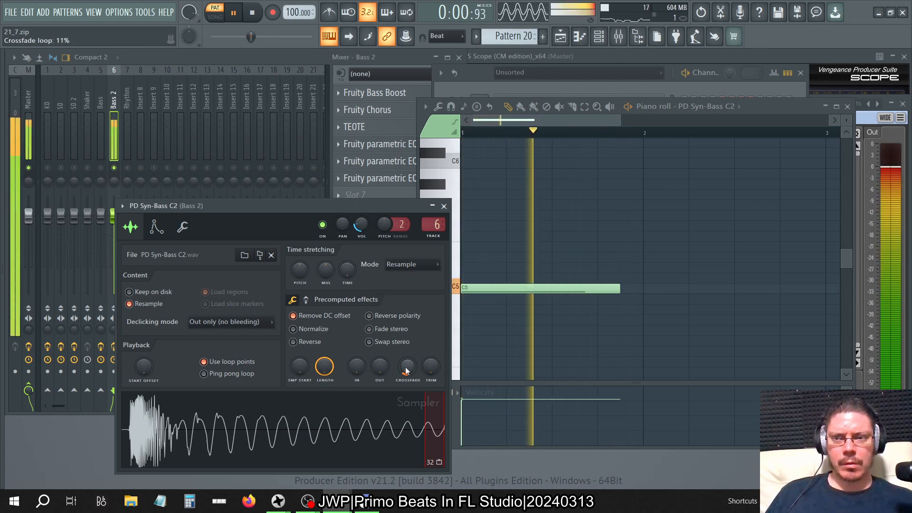
{"action": "left_click_drag", "start_coordinate": [406, 371], "coordinate": [406, 370]}
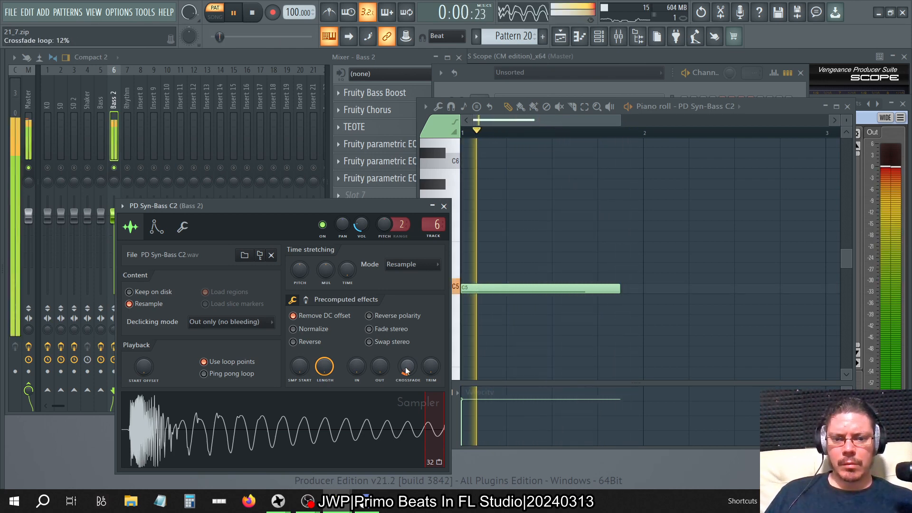
{"action": "left_click_drag", "start_coordinate": [406, 371], "coordinate": [405, 370]}
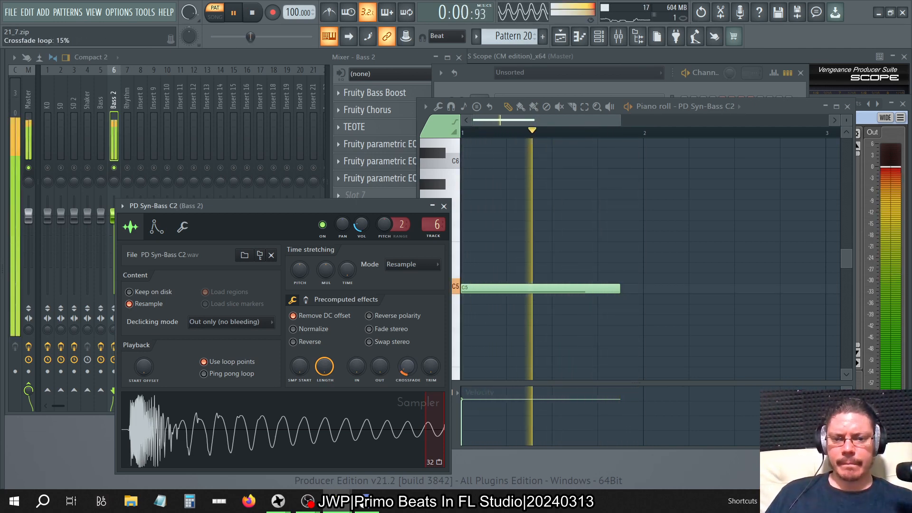
{"action": "left_click_drag", "start_coordinate": [406, 370], "coordinate": [406, 368]}
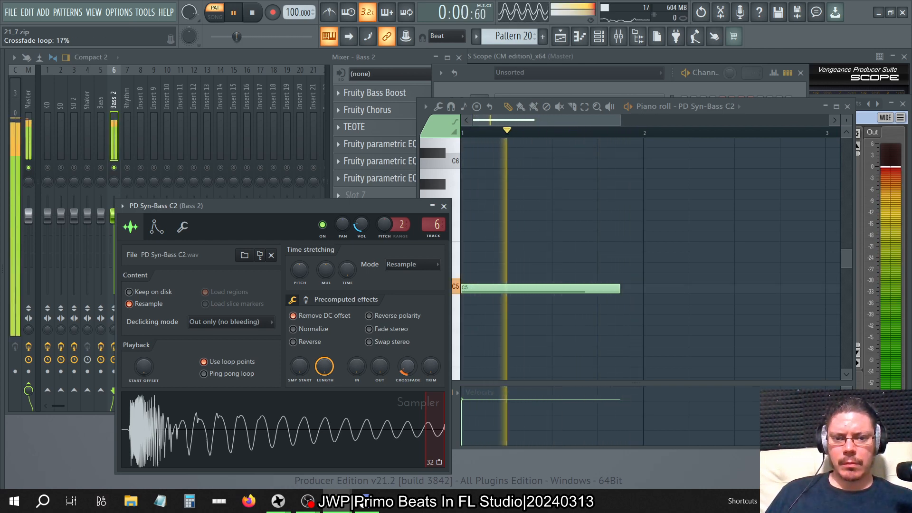
{"action": "left_click_drag", "start_coordinate": [405, 368], "coordinate": [406, 367]}
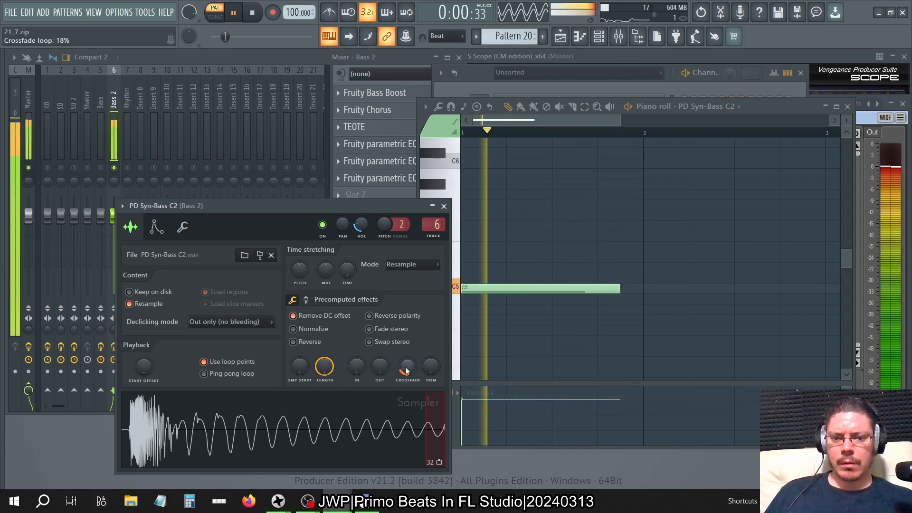
{"action": "left_click_drag", "start_coordinate": [406, 368], "coordinate": [406, 368]}
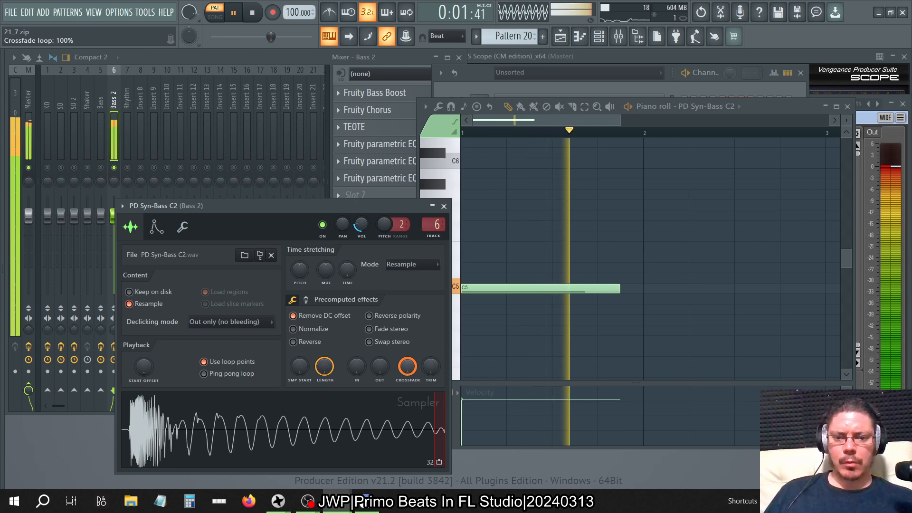
{"action": "left_click_drag", "start_coordinate": [407, 366], "coordinate": [407, 380]}
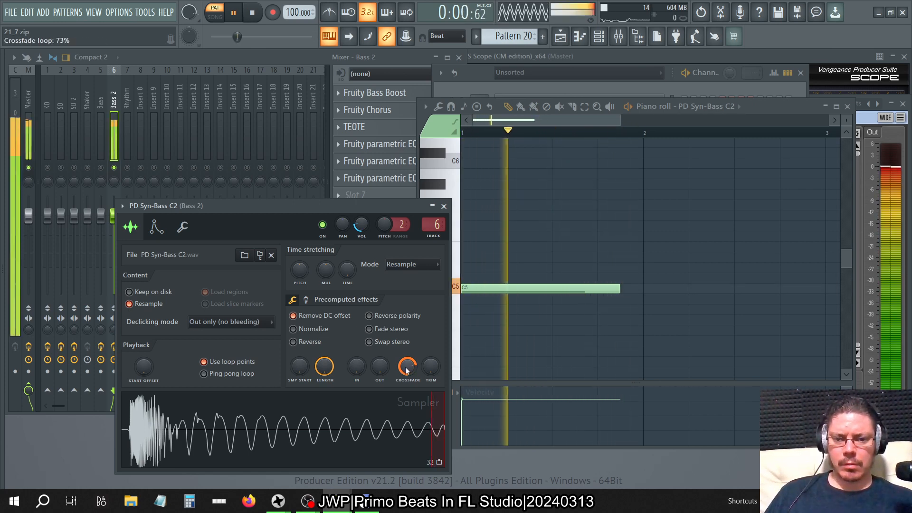
Lower PD Syn-Bass C2's loop crossfade to 2%, and fine-tune it up to 3% and slightly beyond.
{"action": "left_click_drag", "start_coordinate": [407, 366], "coordinate": [407, 400]}
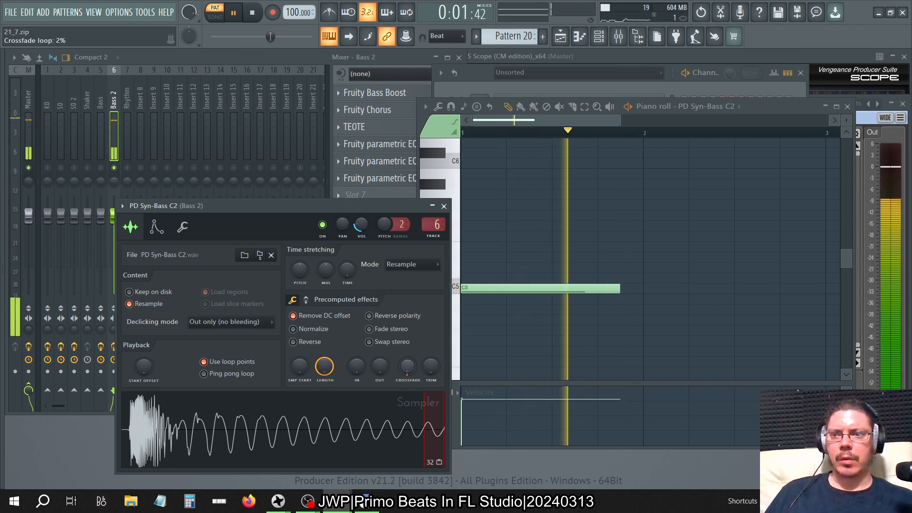
{"action": "left_click_drag", "start_coordinate": [406, 400], "coordinate": [407, 399]}
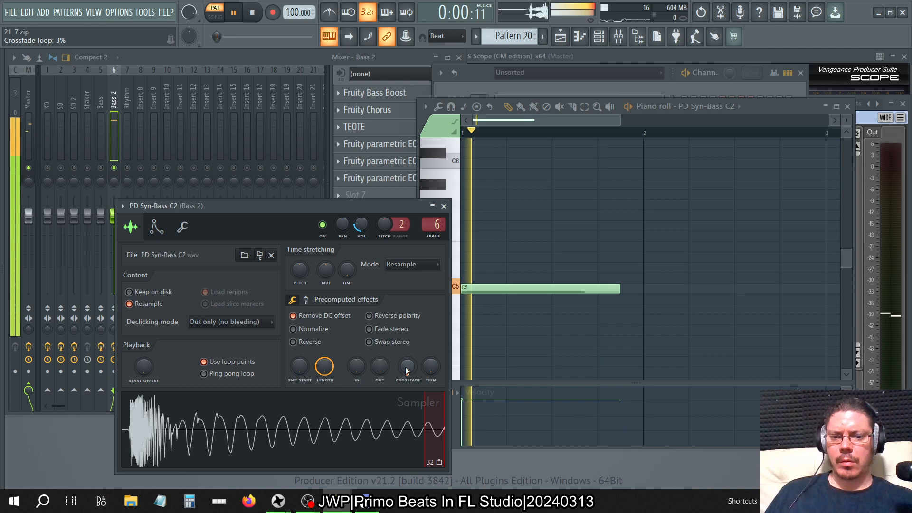
{"action": "left_click_drag", "start_coordinate": [405, 370], "coordinate": [405, 369]}
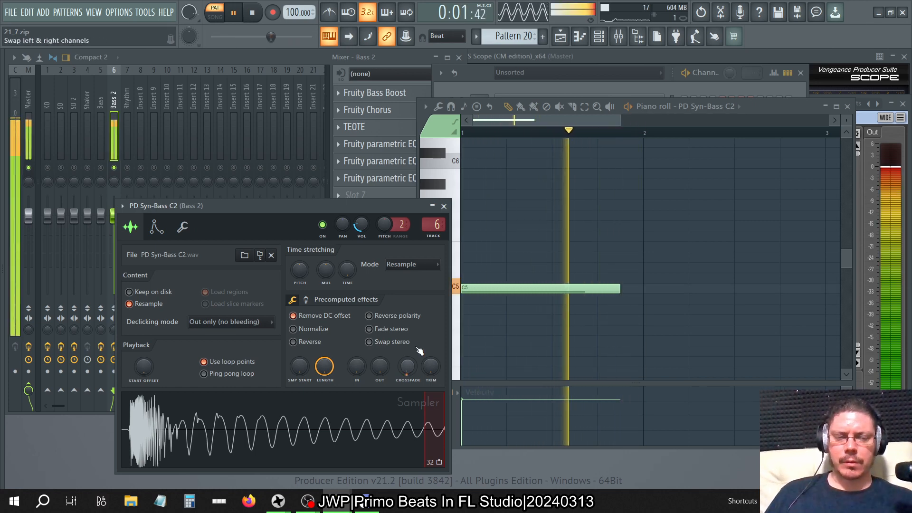
Remove the C5 test note, return to song playback, and close the PD Syn-Bass C2 sampler and piano roll windows.
{"action": "left_click", "coordinate": [443, 206]}
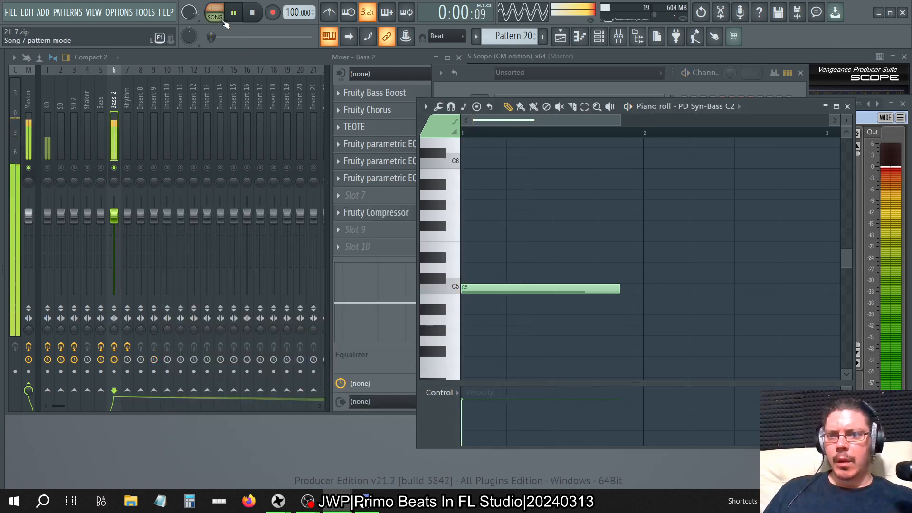
{"action": "key", "text": "l"}
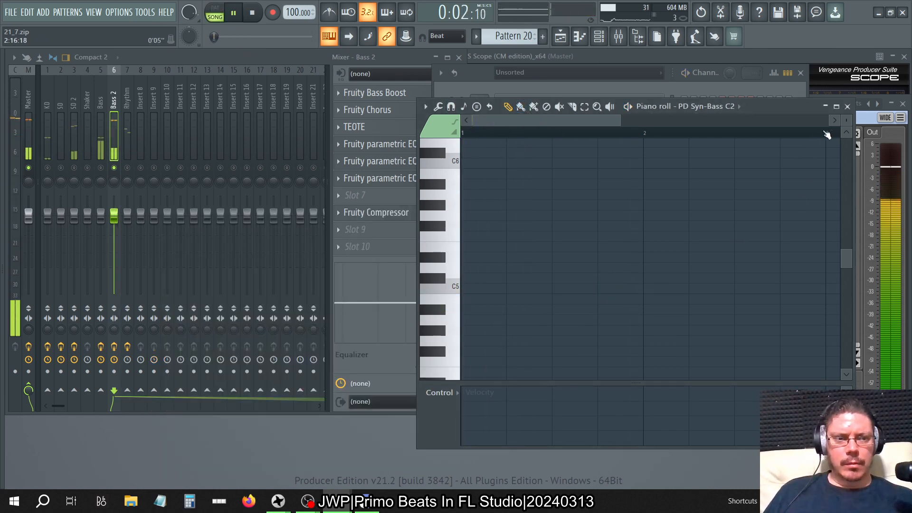
{"action": "left_click", "coordinate": [847, 107]}
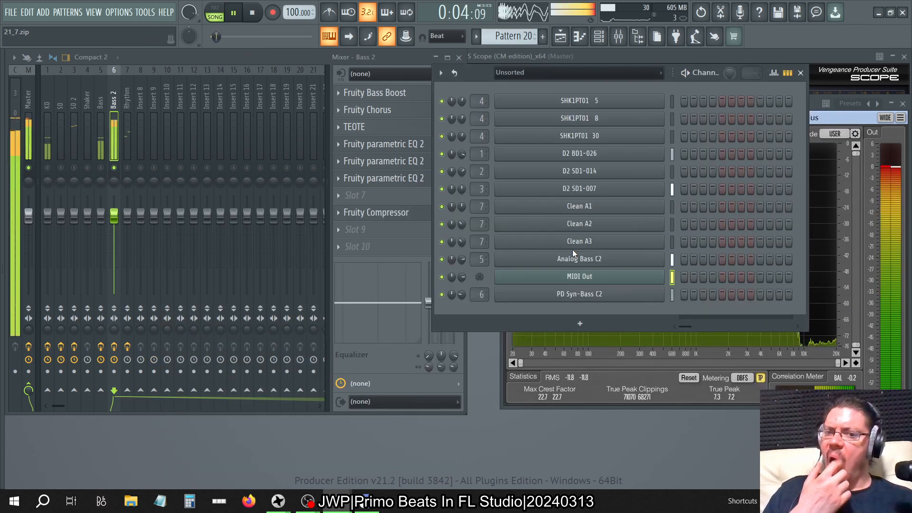
Look over the Bass 2 track's Parametric EQ 2 settings and move its Fruity Compressor down to slot 10.
{"action": "left_click", "coordinate": [317, 58]}
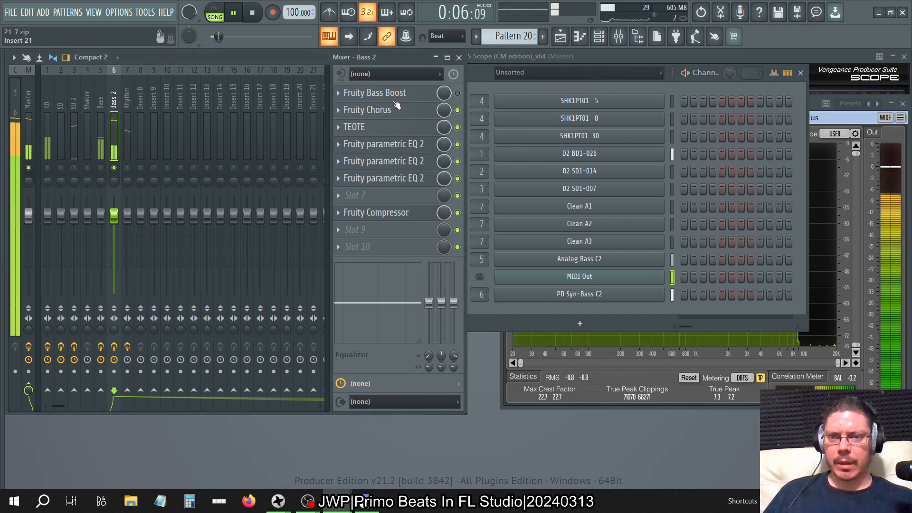
{"action": "left_click", "coordinate": [414, 144]}
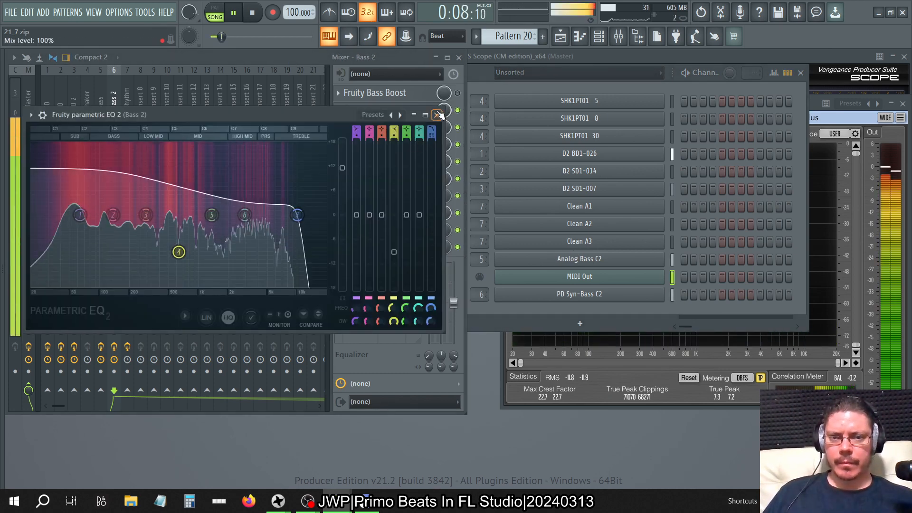
{"action": "left_click", "coordinate": [440, 115]}
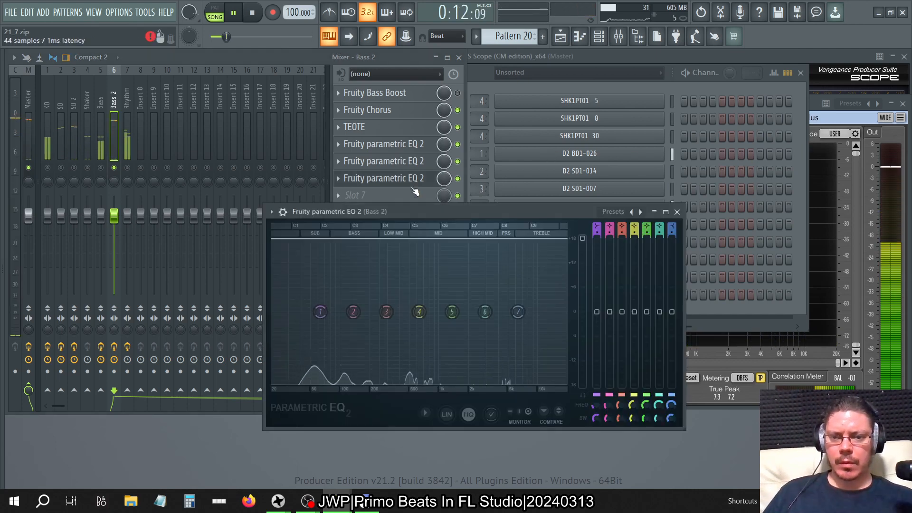
{"action": "left_click", "coordinate": [421, 163]}
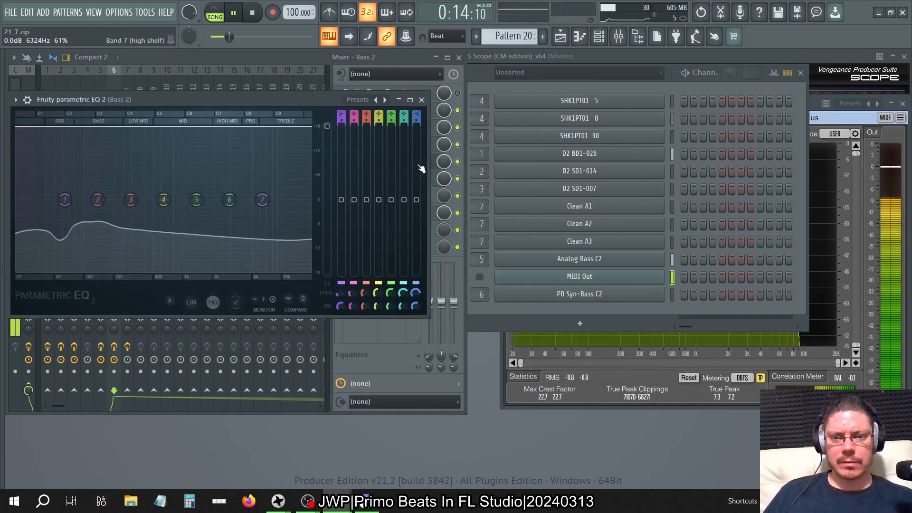
{"action": "left_click", "coordinate": [421, 100]}
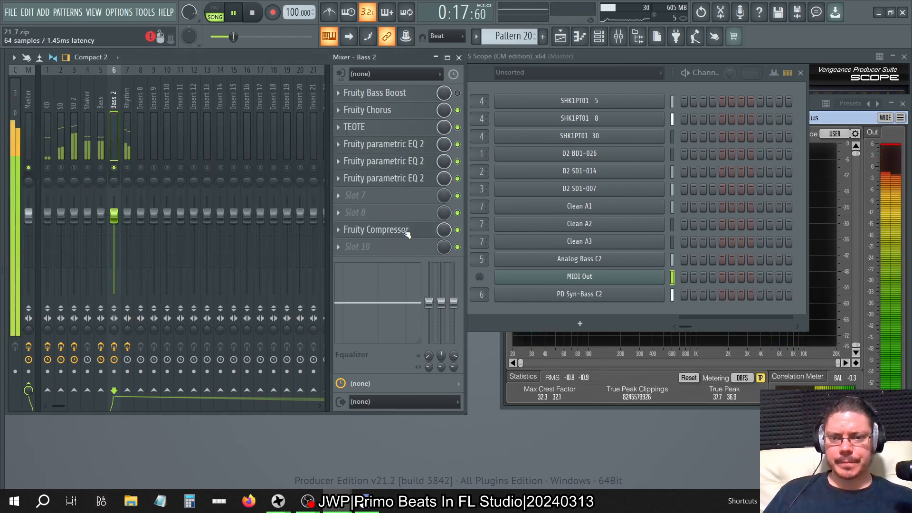
{"action": "left_click_drag", "start_coordinate": [406, 229], "coordinate": [406, 247]}
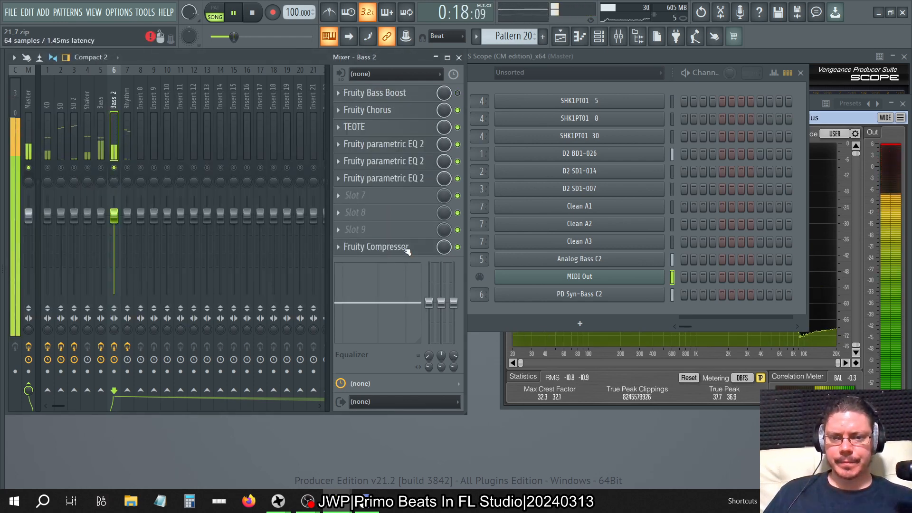
Compare the curves and main levels of the three Parametric EQ 2 effects on Bass 2.
{"action": "left_click", "coordinate": [416, 161]}
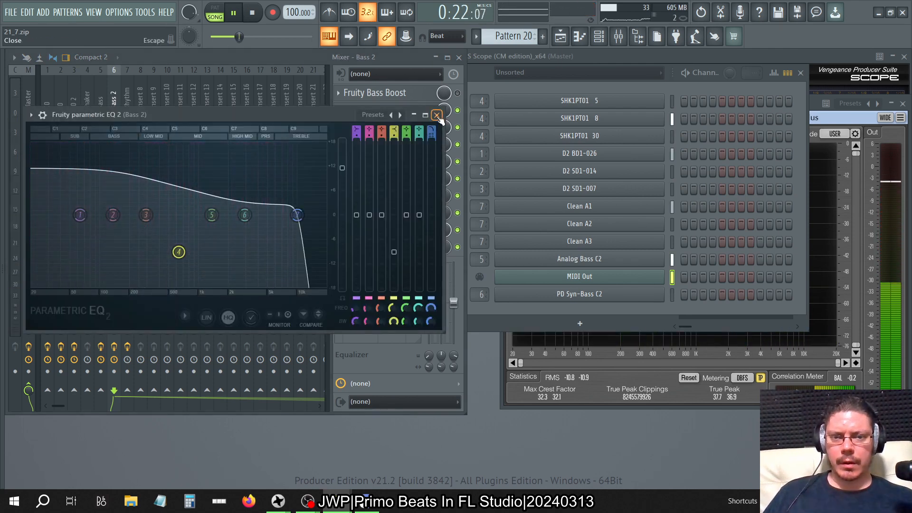
{"action": "left_click", "coordinate": [437, 116]}
{"action": "left_click", "coordinate": [422, 163]}
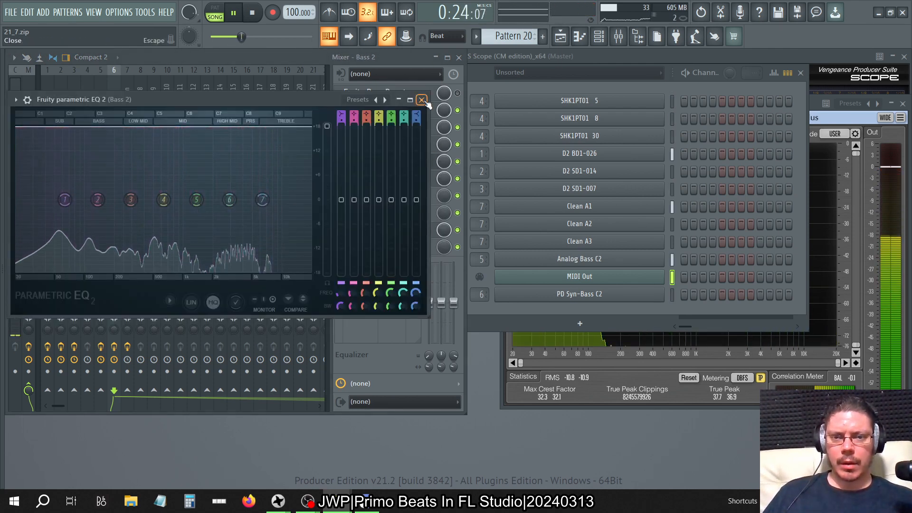
{"action": "left_click", "coordinate": [422, 100]}
{"action": "left_click", "coordinate": [422, 178]}
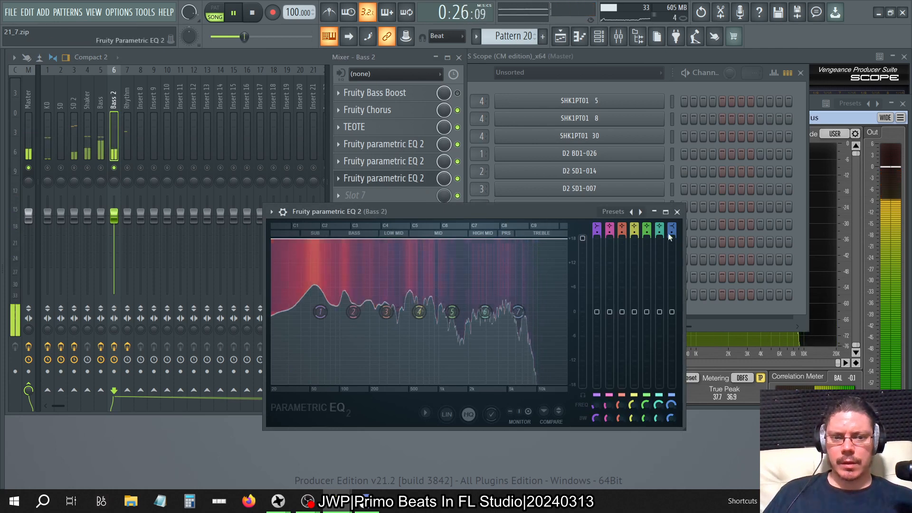
{"action": "left_click", "coordinate": [676, 212]}
Set the main levels of the slot 5 and slot 6 Parametric EQ 2 effects on Bass 2 to about 3 dB.
{"action": "left_click", "coordinate": [418, 161]}
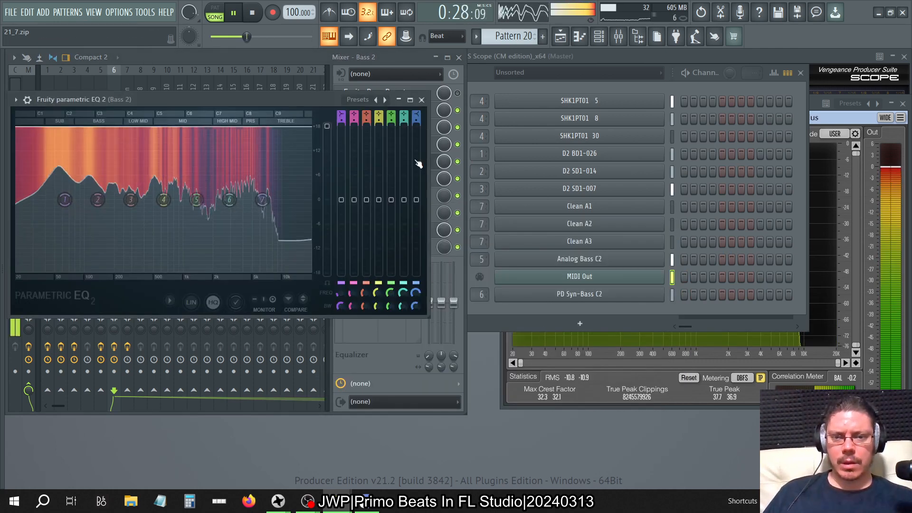
{"action": "left_click_drag", "start_coordinate": [326, 127], "coordinate": [327, 188]}
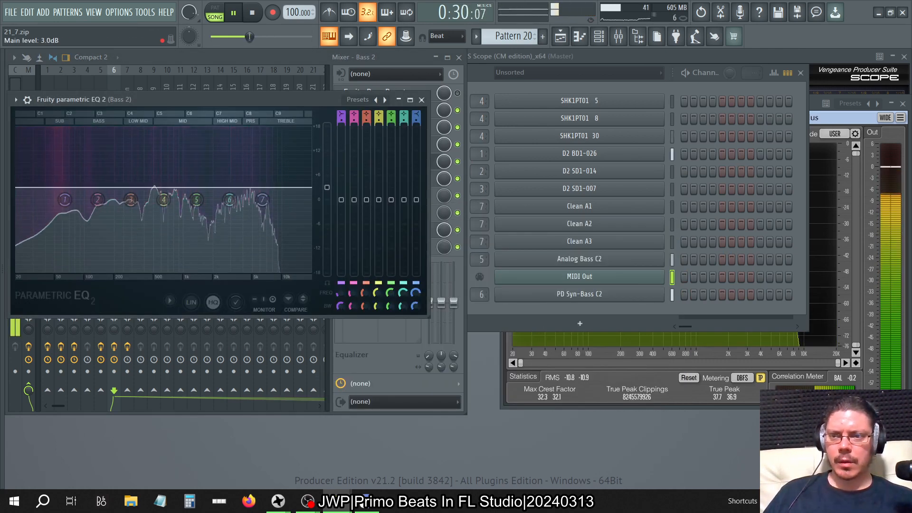
{"action": "left_click", "coordinate": [421, 100]}
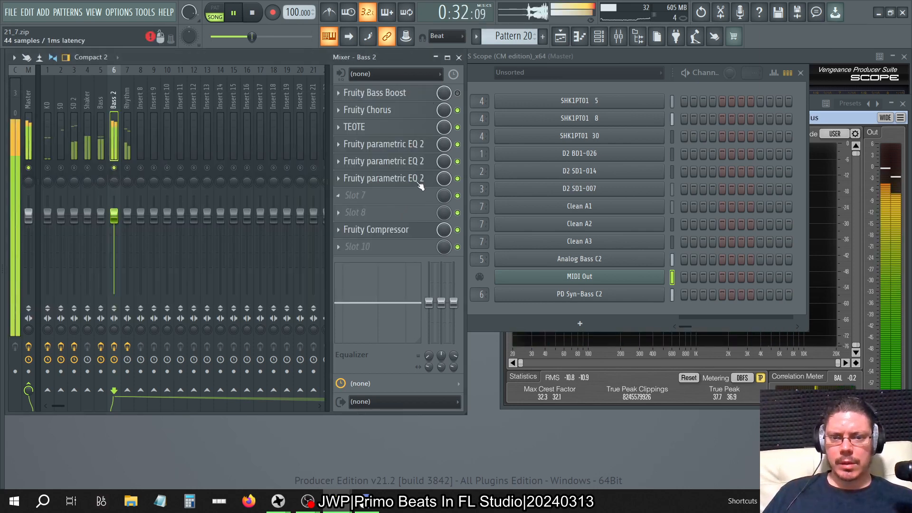
{"action": "left_click", "coordinate": [418, 179]}
{"action": "left_click_drag", "start_coordinate": [582, 239], "coordinate": [582, 300]}
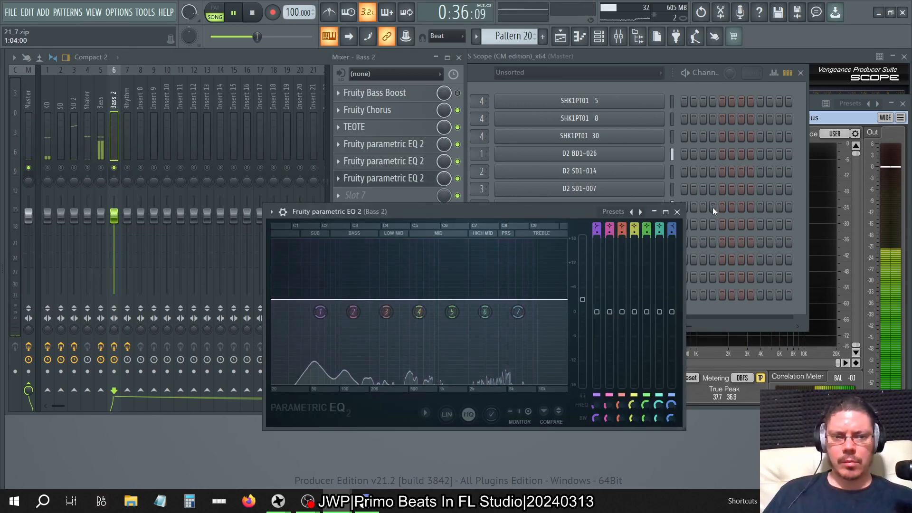
{"action": "left_click", "coordinate": [678, 212]}
Add a Fruity Parametric EQ 2 in slot 7 of Bass 2 and raise its main level to about 3 dB.
{"action": "left_click", "coordinate": [338, 195]}
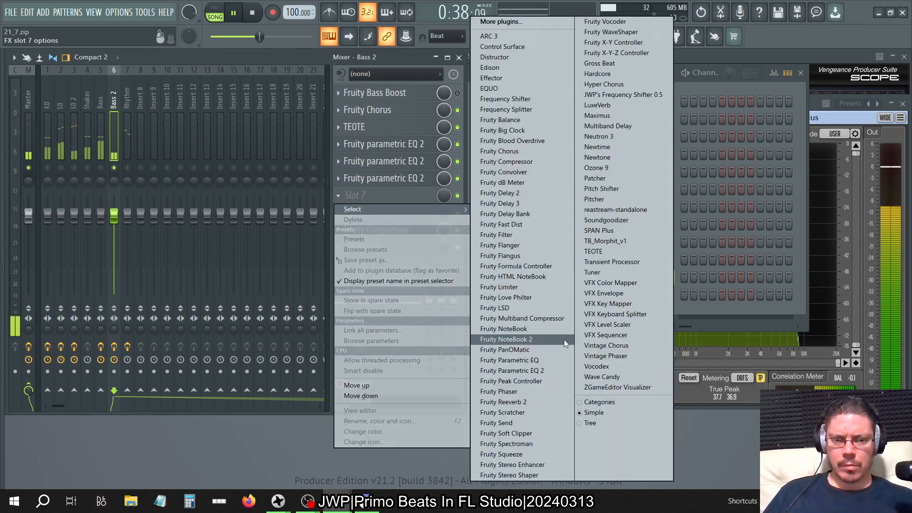
{"action": "left_click", "coordinate": [556, 361]}
{"action": "left_click", "coordinate": [340, 197]}
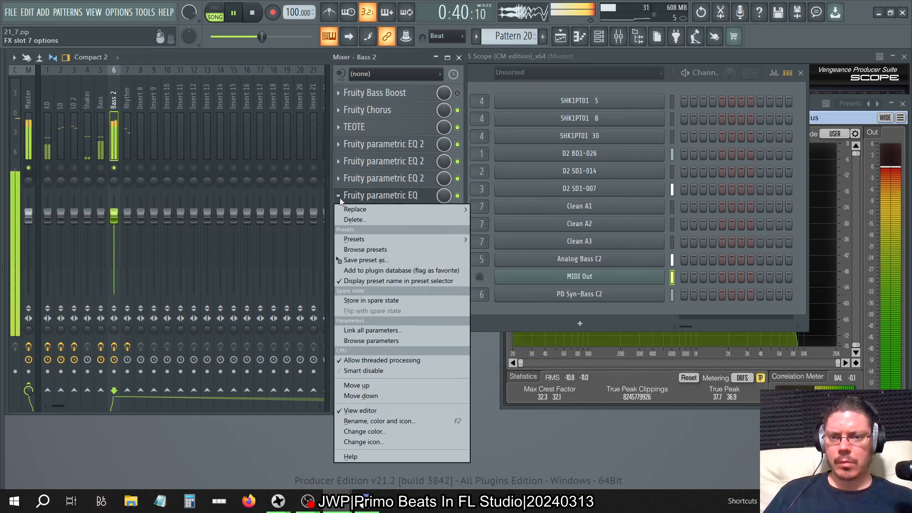
{"action": "mouse_move", "coordinate": [361, 209]}
{"action": "left_click", "coordinate": [510, 370]}
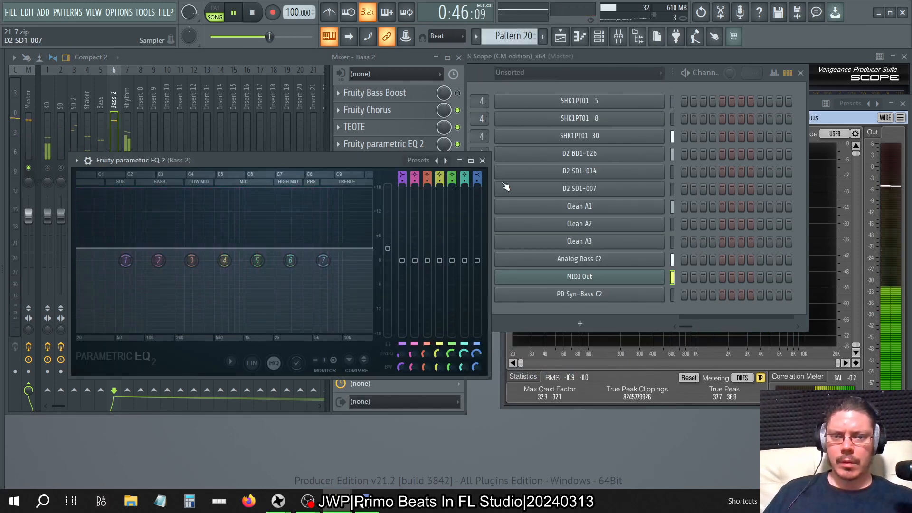
Delete the Fruity Parametric EQ 2 effects from slots 7, 6 and 5 of the Bass 2 track.
{"action": "left_click", "coordinate": [482, 161]}
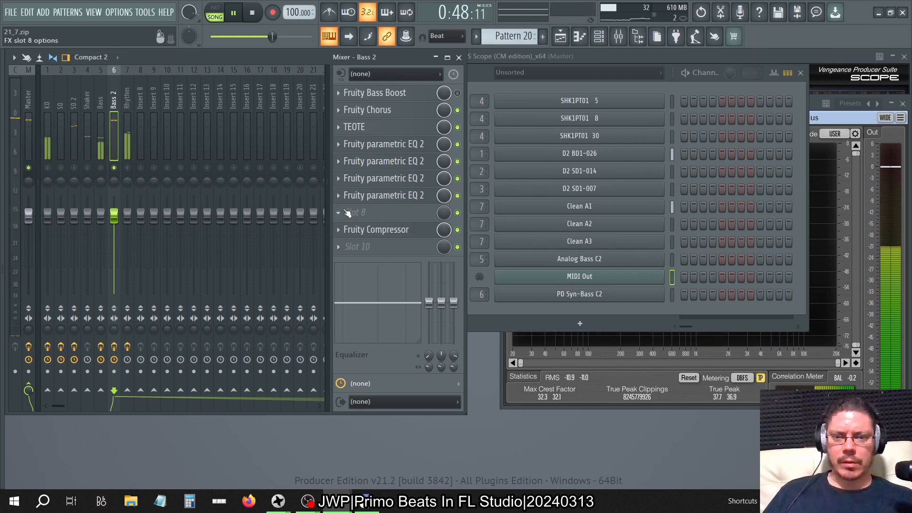
{"action": "left_click", "coordinate": [339, 198]}
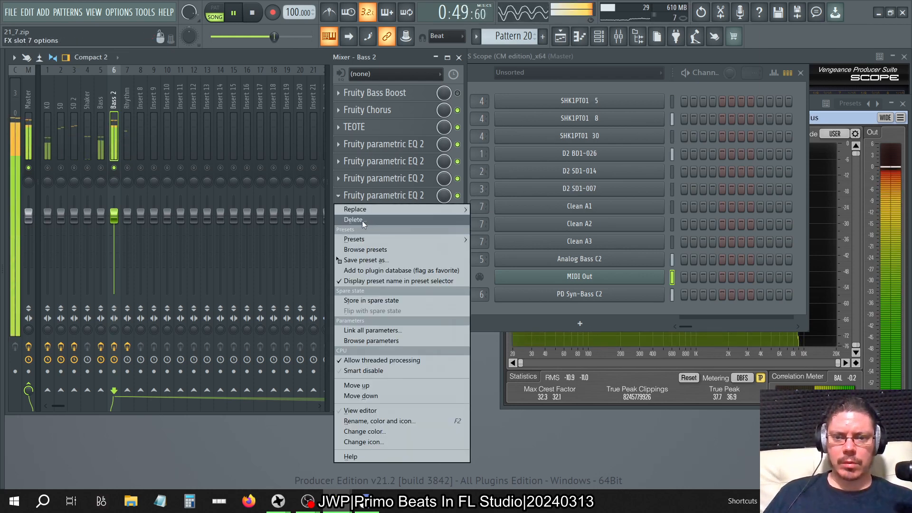
{"action": "left_click", "coordinate": [362, 220]}
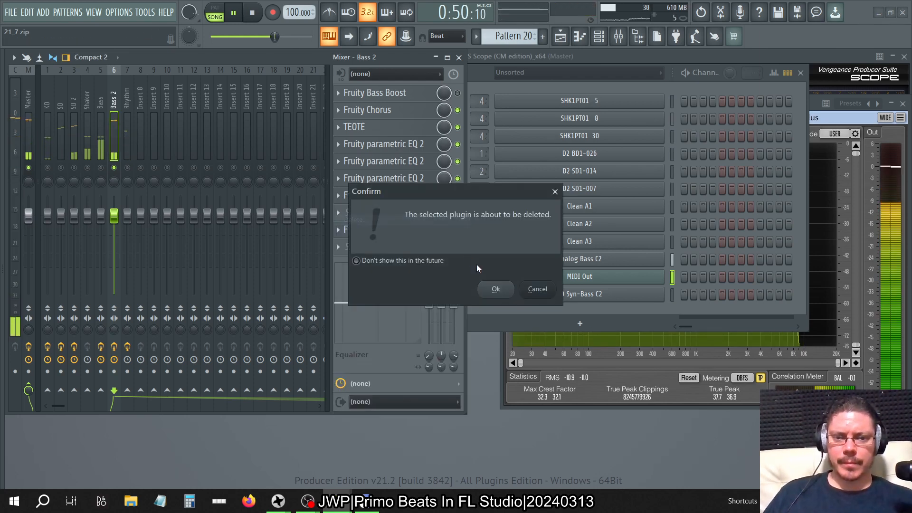
{"action": "left_click", "coordinate": [492, 287]}
{"action": "left_click", "coordinate": [338, 179]}
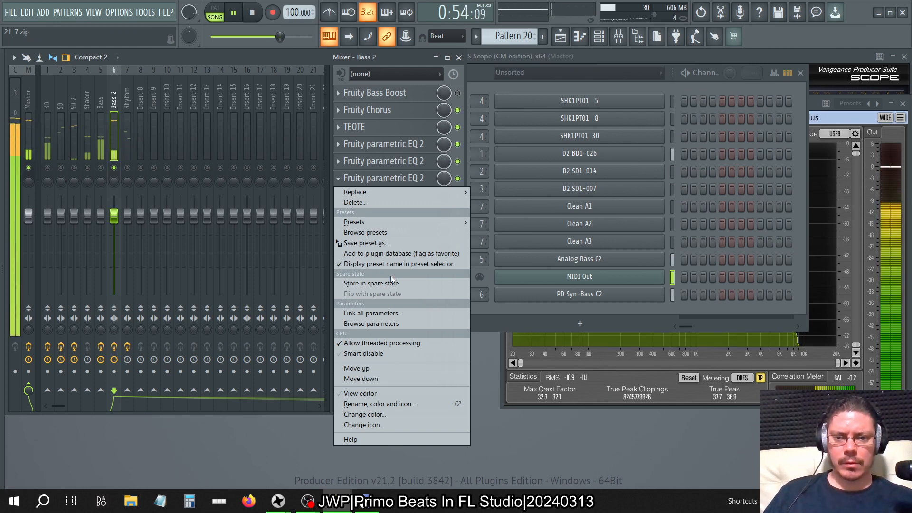
{"action": "left_click", "coordinate": [366, 201]}
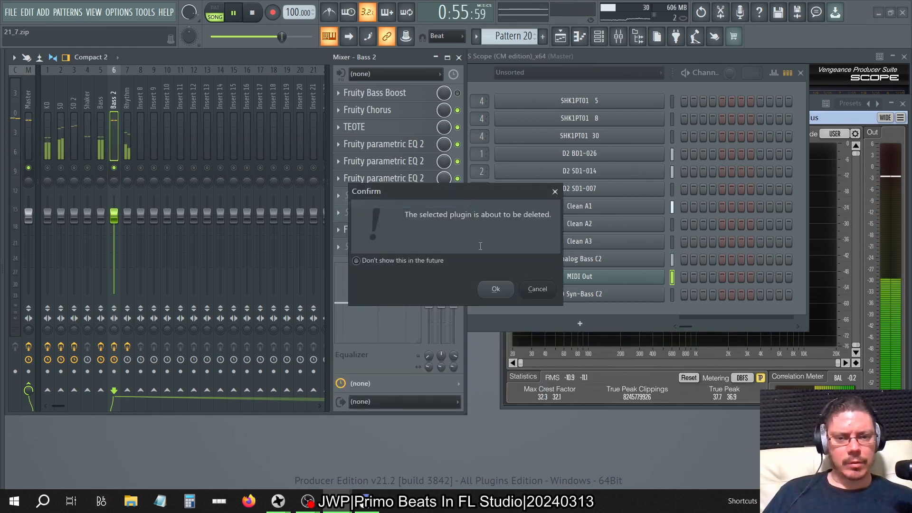
{"action": "left_click", "coordinate": [495, 289]}
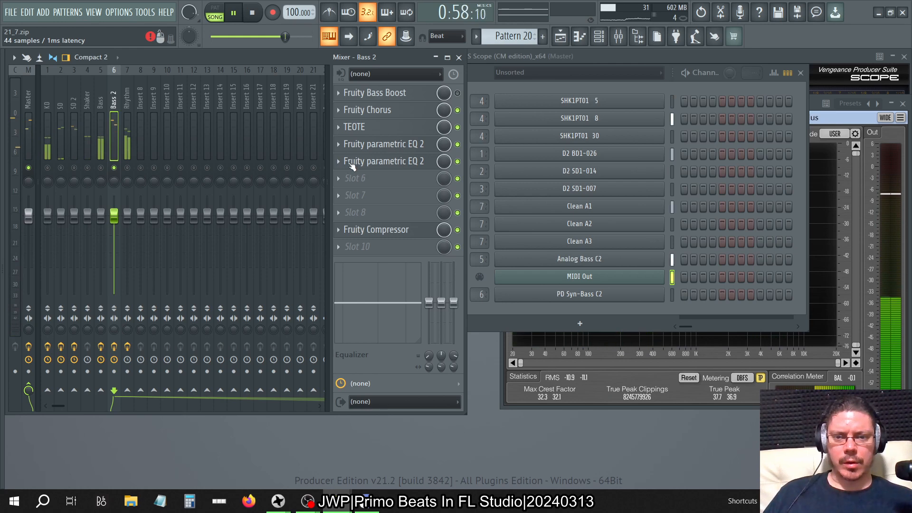
{"action": "right_click", "coordinate": [351, 165]}
{"action": "left_click", "coordinate": [360, 186]}
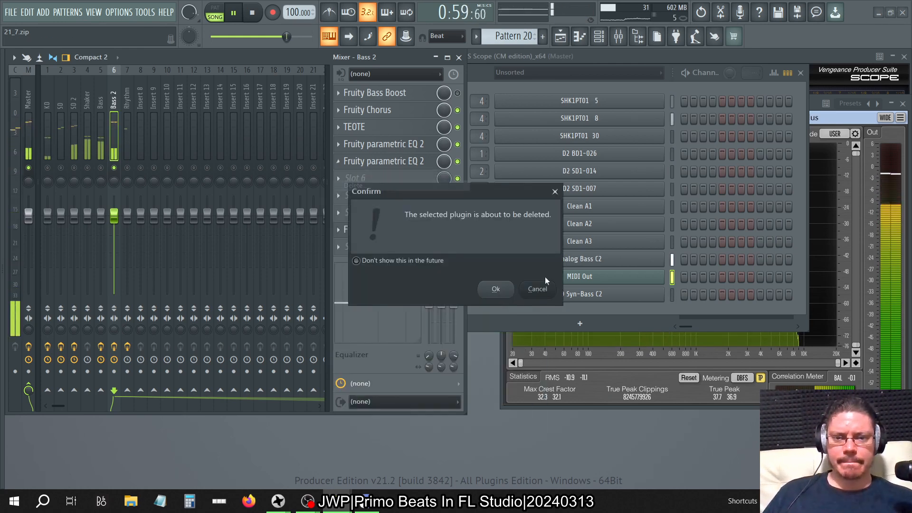
{"action": "left_click", "coordinate": [496, 290]}
Add a new Fruity Parametric EQ 2 in slot 5 of Bass 2 and raise its main level to about 4.6 dB.
{"action": "left_click", "coordinate": [407, 144]}
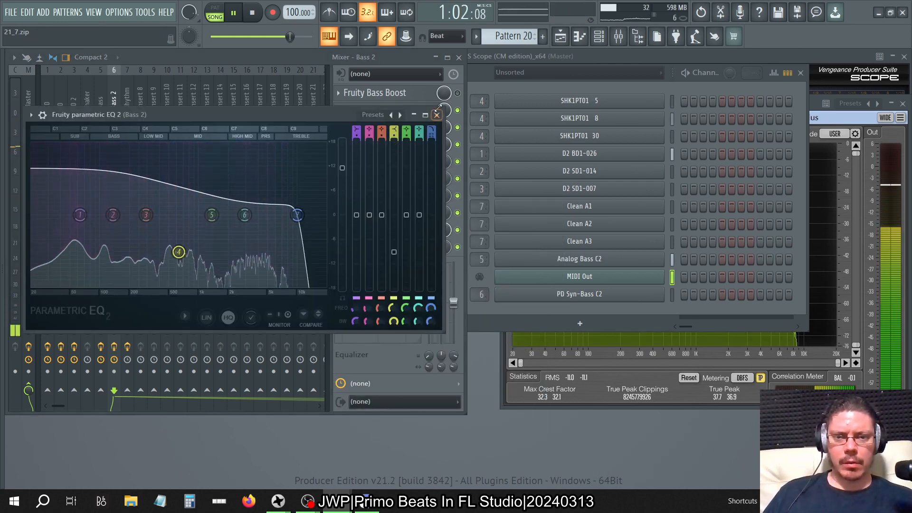
{"action": "left_click", "coordinate": [436, 115]}
{"action": "left_click", "coordinate": [380, 161]}
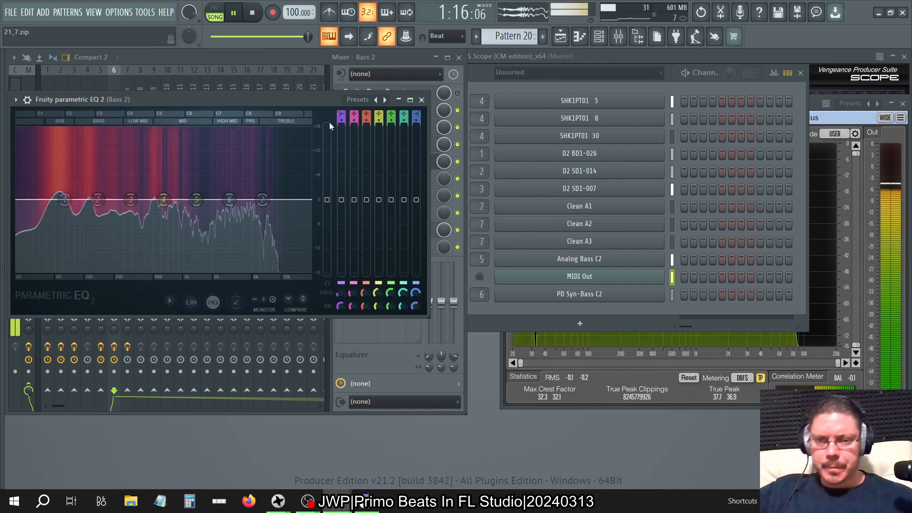
{"action": "left_click_drag", "start_coordinate": [327, 199], "coordinate": [326, 185]}
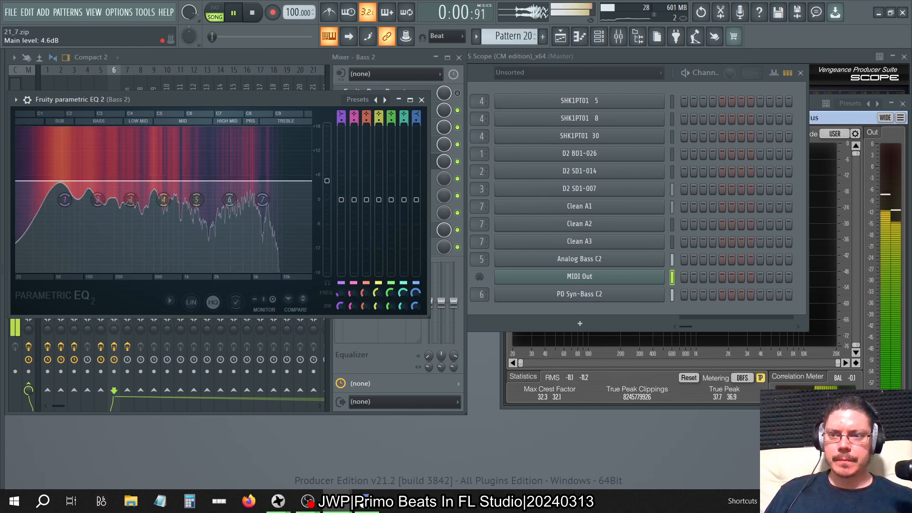
{"action": "left_click", "coordinate": [421, 99]}
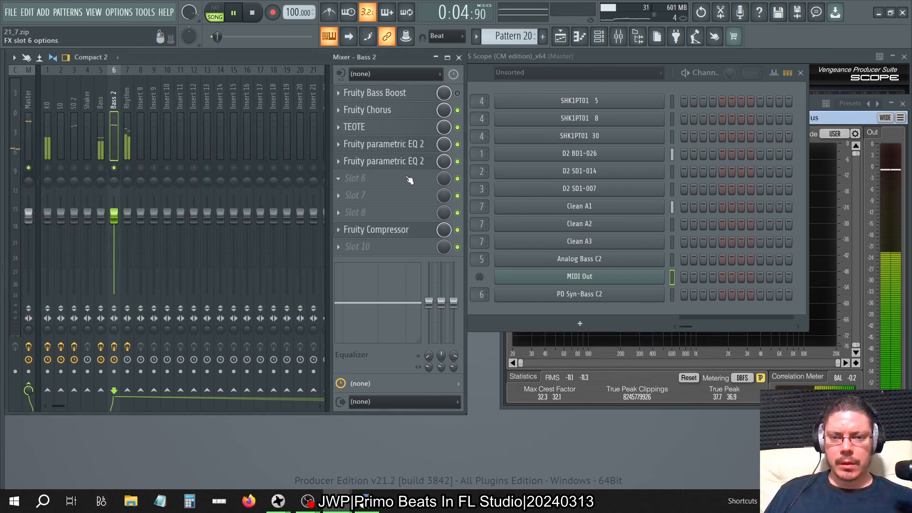
Copy the slot 5 Parametric EQ 2 with its settings into slots 6, 7 and 8 of Bass 2.
{"action": "left_click", "coordinate": [337, 164]}
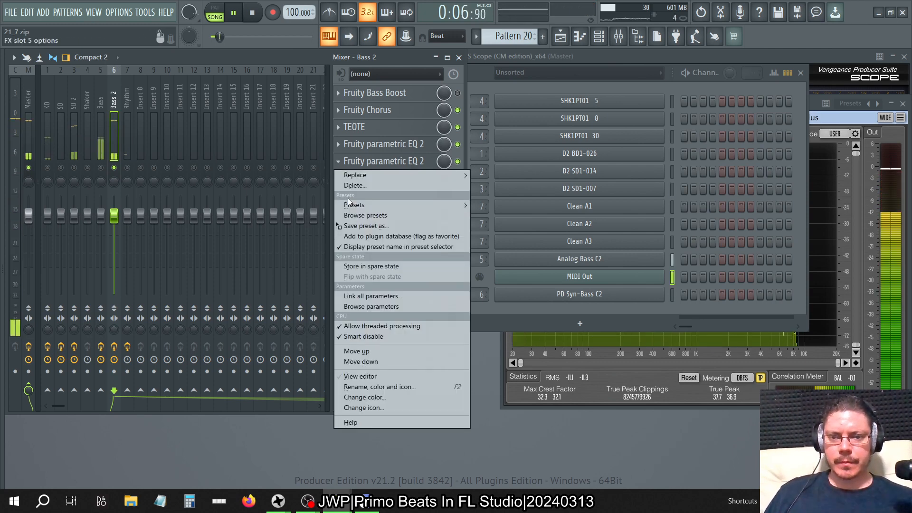
{"action": "left_click_drag", "start_coordinate": [348, 226], "coordinate": [403, 173]}
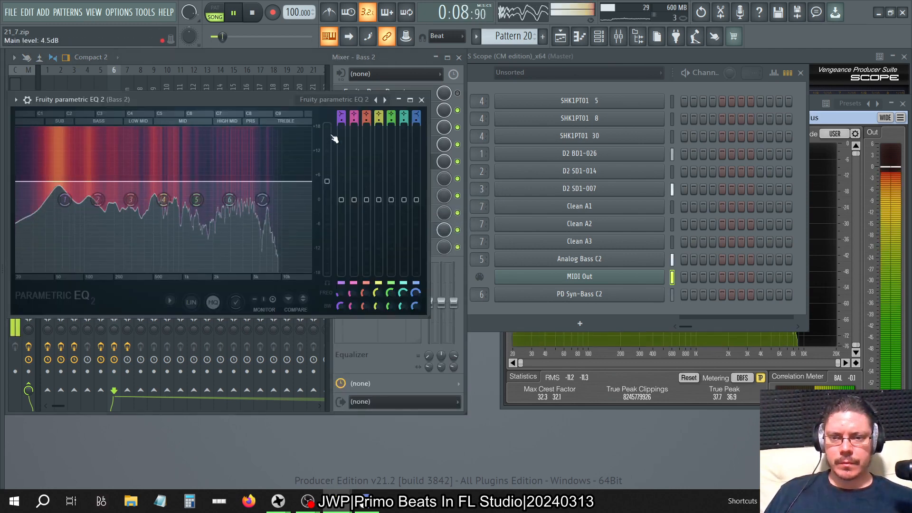
{"action": "left_click", "coordinate": [421, 100]}
{"action": "left_click", "coordinate": [338, 164]}
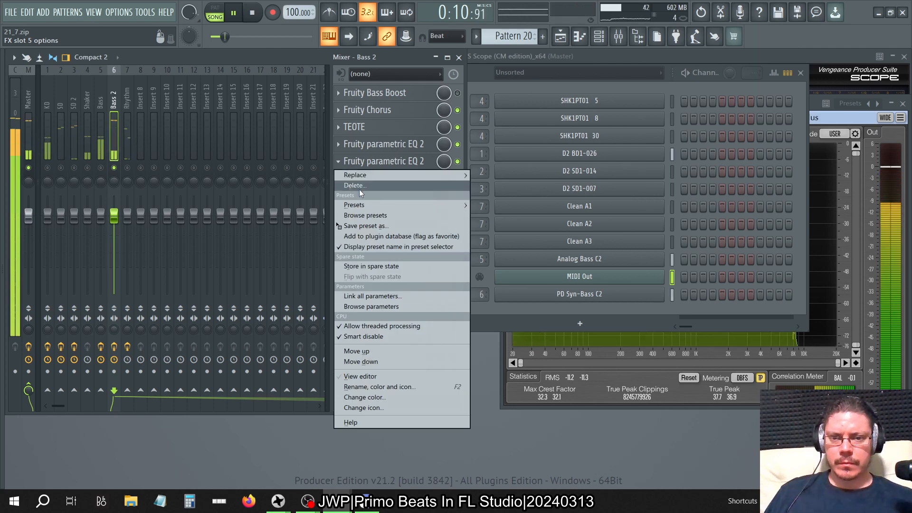
{"action": "left_click_drag", "start_coordinate": [355, 221], "coordinate": [382, 180]}
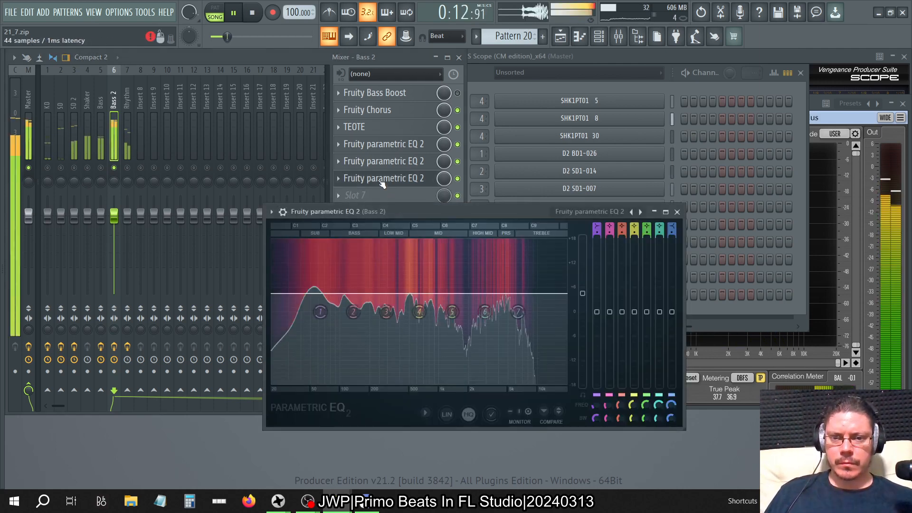
{"action": "left_click", "coordinate": [270, 211]}
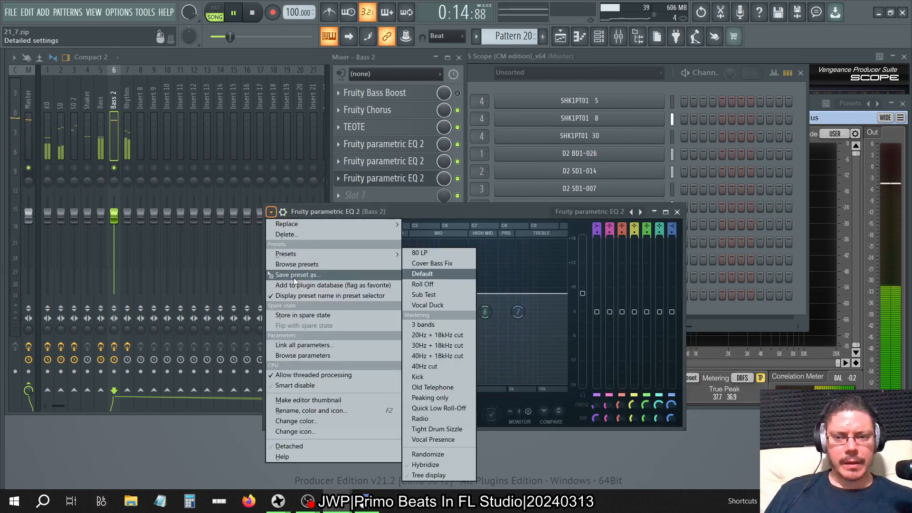
{"action": "left_click_drag", "start_coordinate": [299, 274], "coordinate": [404, 195]}
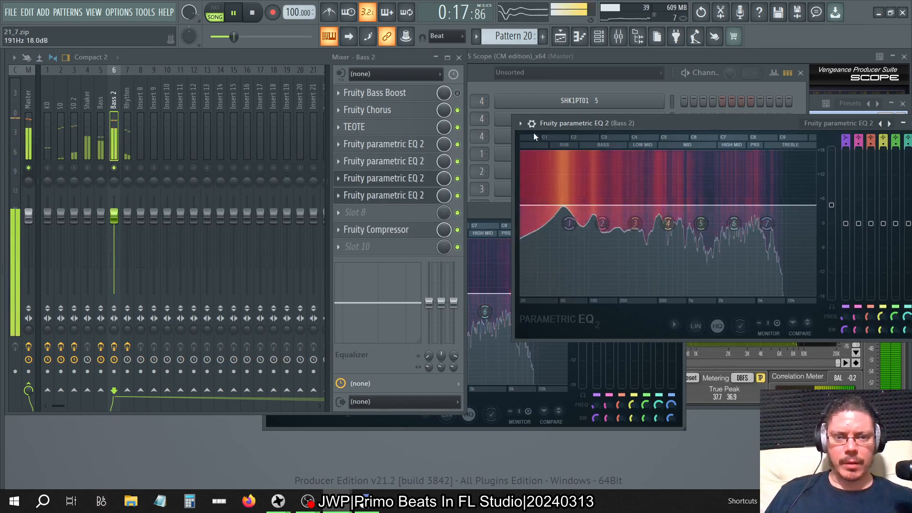
{"action": "left_click", "coordinate": [519, 123]}
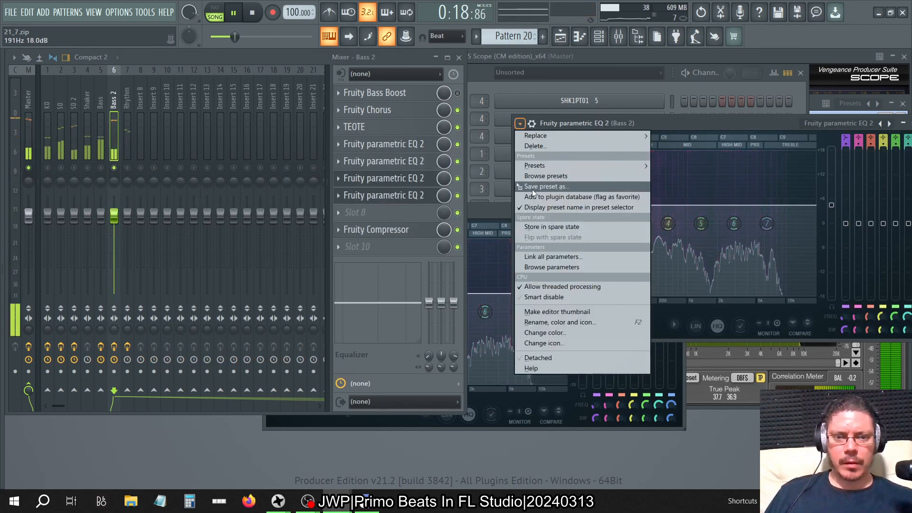
{"action": "left_click_drag", "start_coordinate": [532, 187], "coordinate": [412, 212]}
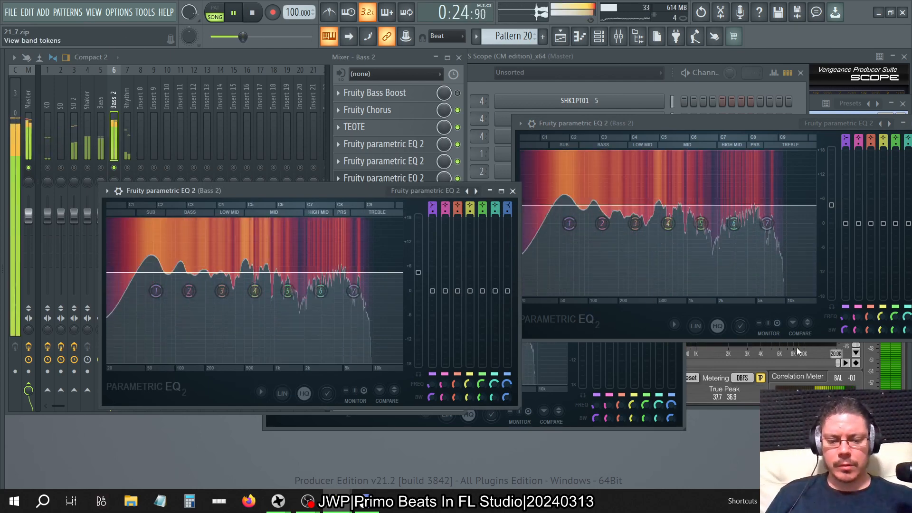
Close all open windows, bring back the mixer and place the slot 8 Parametric EQ 2 window beside it.
{"action": "key", "text": "F12"}
{"action": "left_click", "coordinate": [617, 42]}
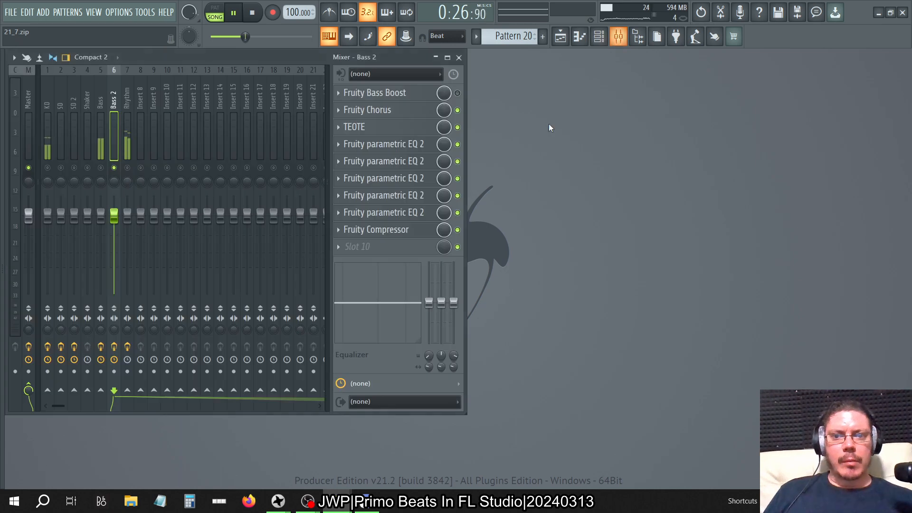
{"action": "left_click", "coordinate": [422, 212]}
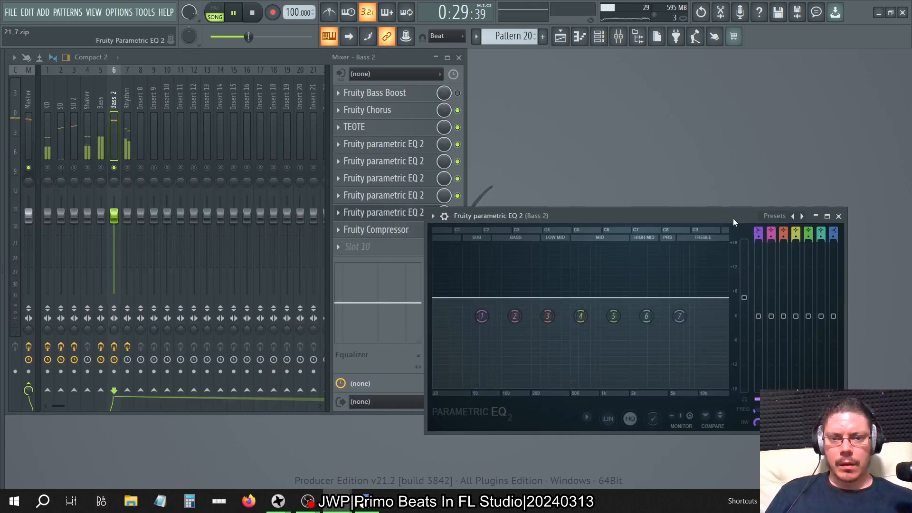
{"action": "left_click_drag", "start_coordinate": [409, 194], "coordinate": [733, 218]}
Disable the four Parametric EQ 2 effects in slots 5 to 8 on Bass 2.
{"action": "left_click", "coordinate": [458, 195]}
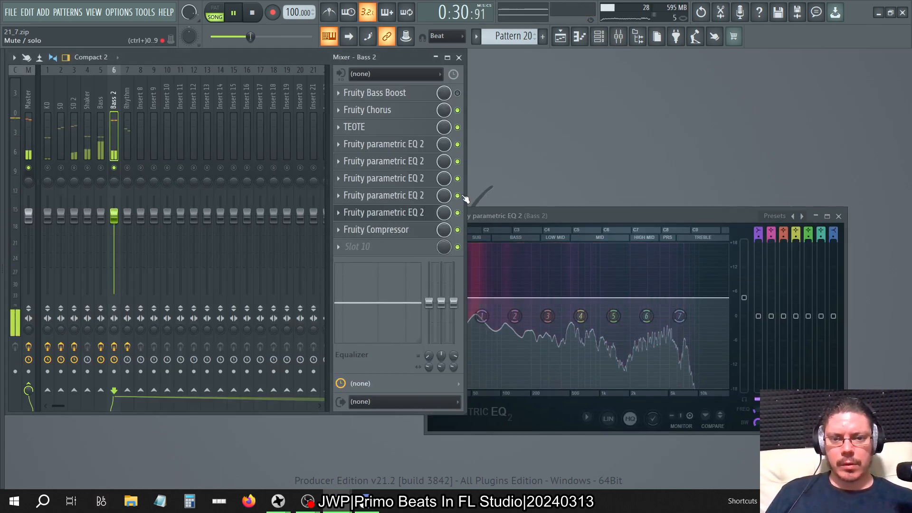
{"action": "left_click", "coordinate": [458, 178]}
{"action": "left_click", "coordinate": [458, 161]}
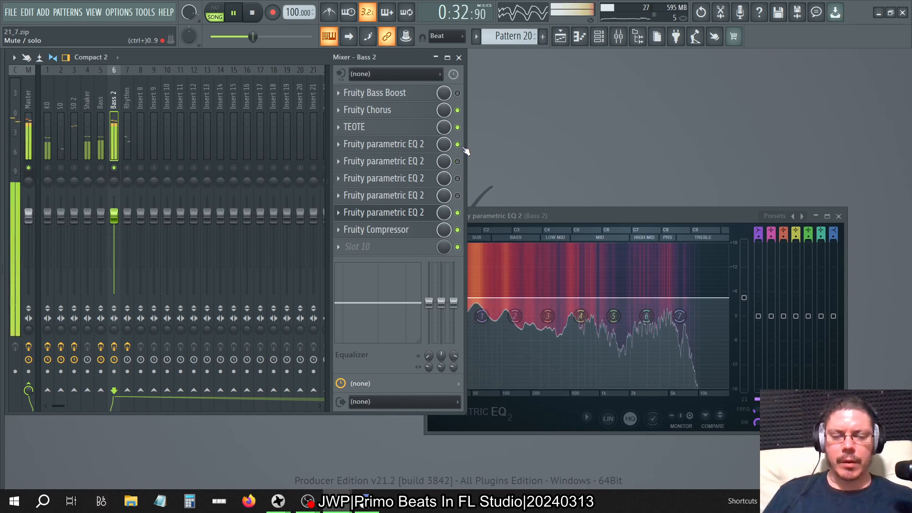
{"action": "left_click", "coordinate": [458, 212]}
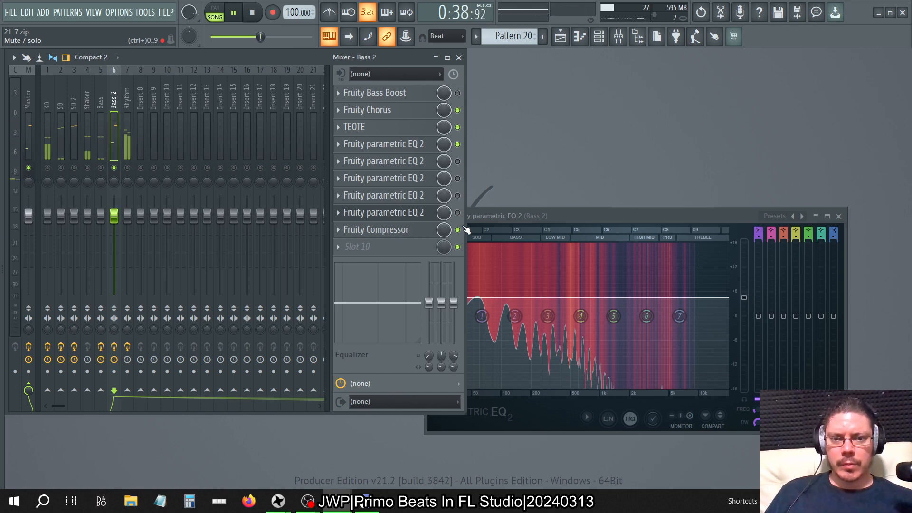
Open the Master track's VPS Scope to monitor the waveform and return to the Bass 2 effects.
{"action": "left_click", "coordinate": [33, 98]}
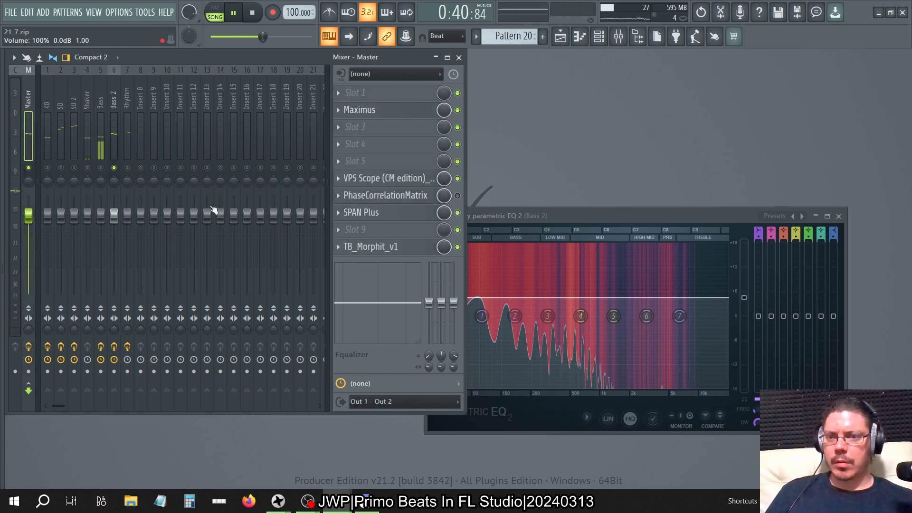
{"action": "left_click", "coordinate": [359, 180]}
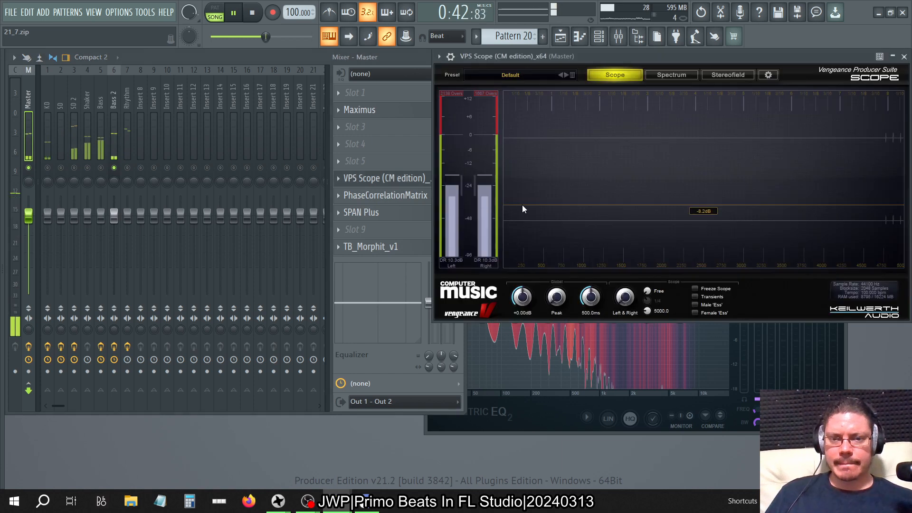
{"action": "left_click", "coordinate": [127, 97]}
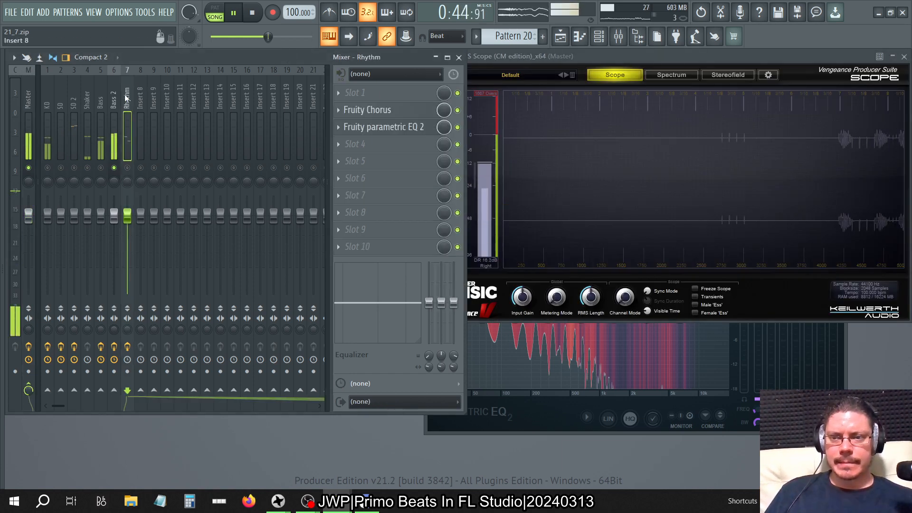
{"action": "left_click", "coordinate": [119, 98]}
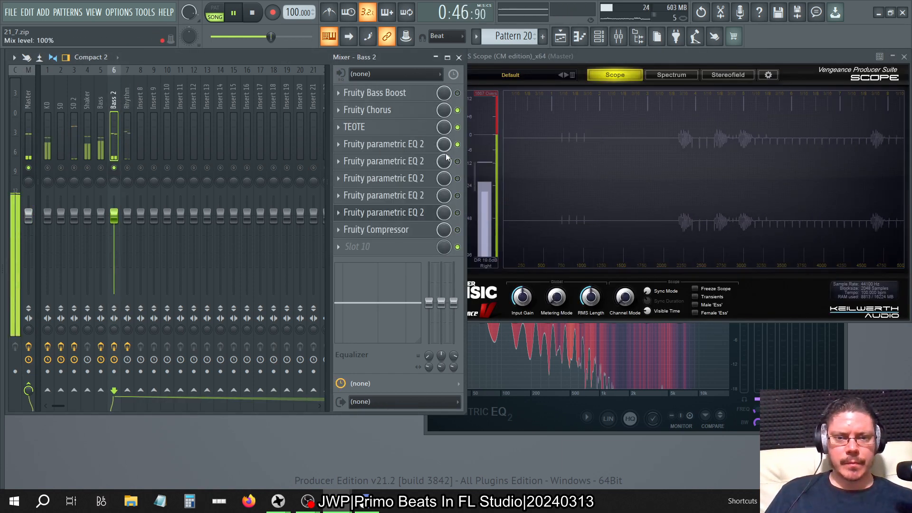
Reset the gain of the Bass 2 Fruity Compressor to 0.0 dB.
{"action": "left_click", "coordinate": [457, 231]}
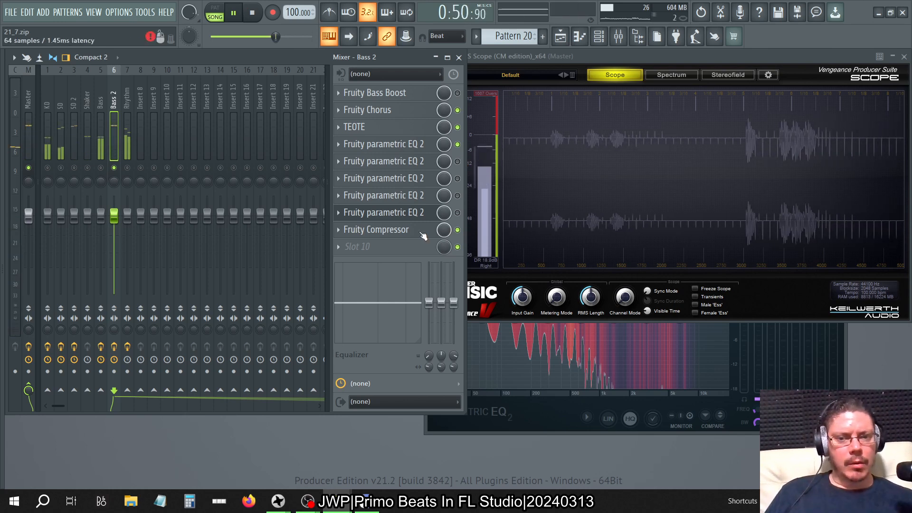
{"action": "left_click", "coordinate": [423, 230]}
{"action": "right_click", "coordinate": [310, 203]}
{"action": "left_click", "coordinate": [374, 198]}
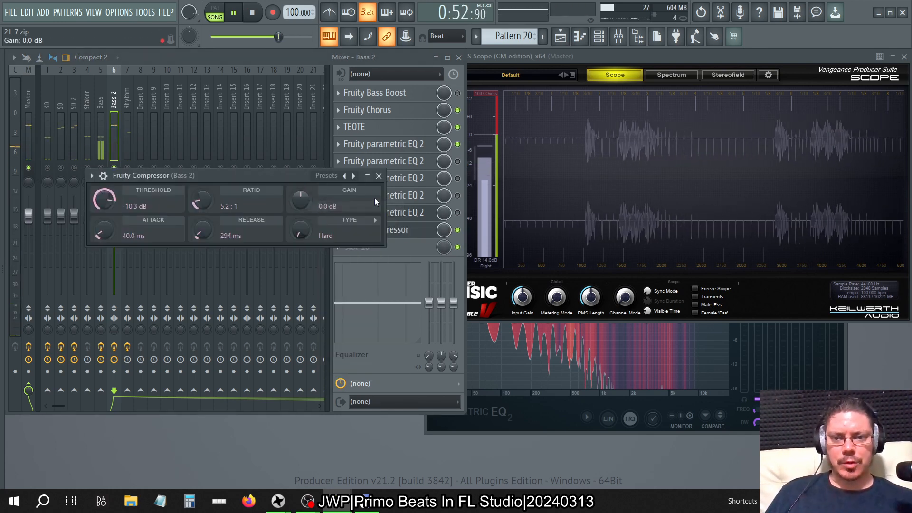
{"action": "left_click", "coordinate": [378, 176]}
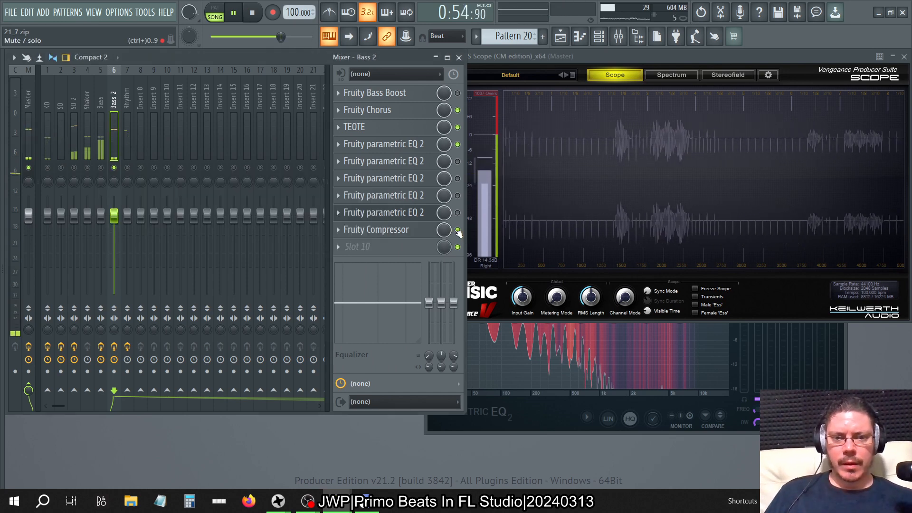
Check the slot 8 Parametric EQ 2 and the Fruity Compressor on Bass 2.
{"action": "left_click", "coordinate": [417, 213]}
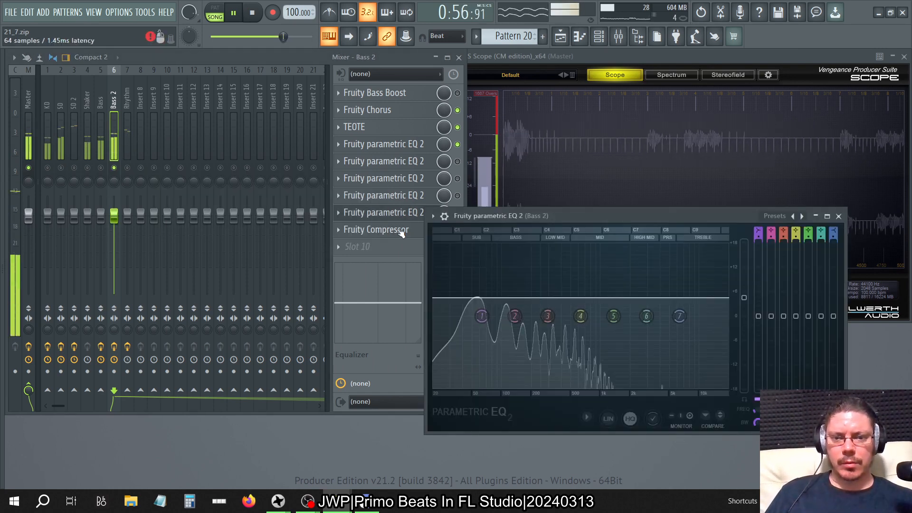
{"action": "left_click", "coordinate": [401, 230]}
{"action": "left_click", "coordinate": [398, 232]}
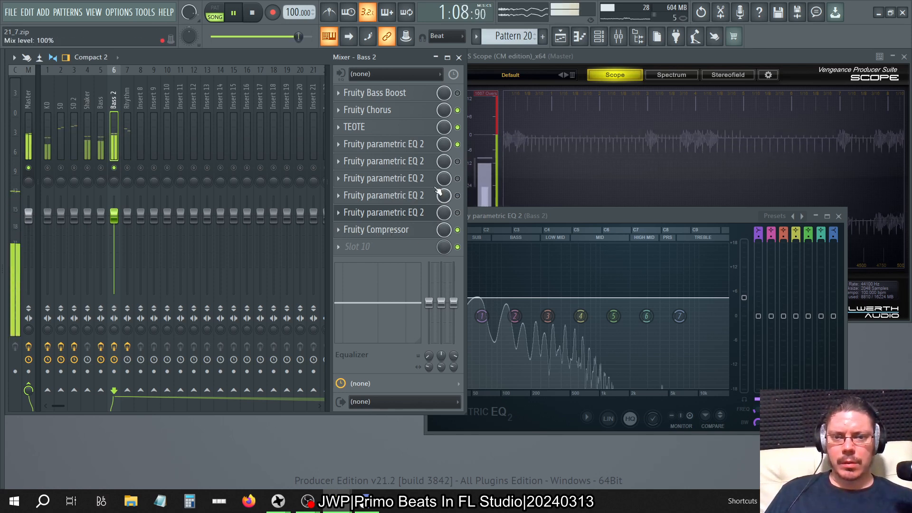
Lower the slot 5 Parametric EQ 2 main level on Bass 2 to about 2.5 dB and open the Fruity Compressor.
{"action": "left_click", "coordinate": [415, 164]}
{"action": "left_click", "coordinate": [421, 100]}
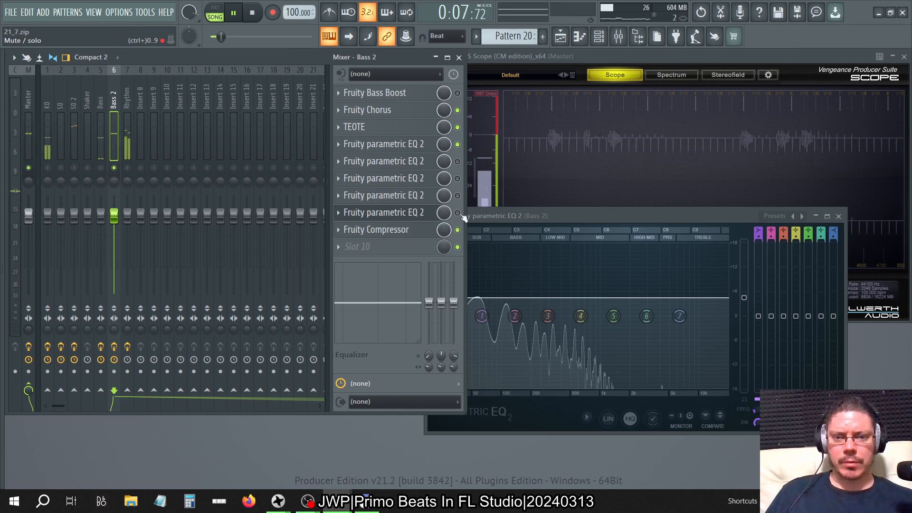
{"action": "left_click", "coordinate": [423, 164]}
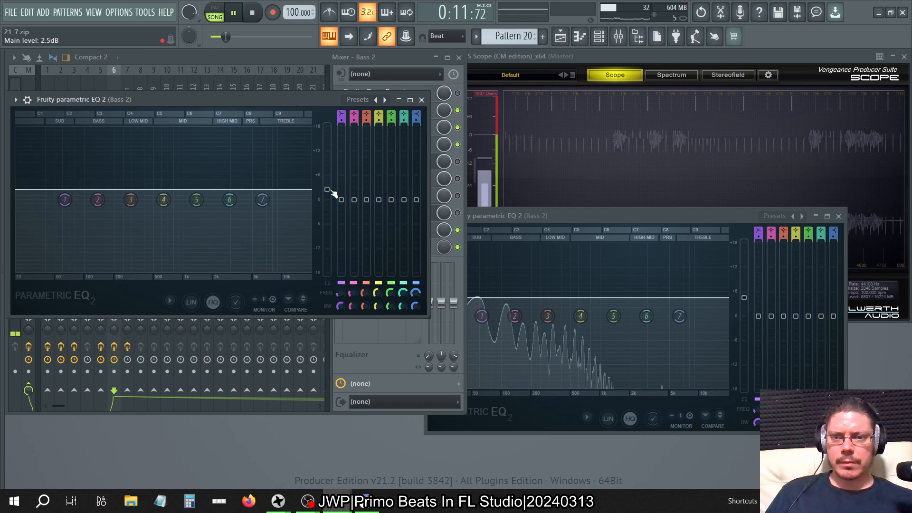
{"action": "left_click", "coordinate": [421, 99]}
{"action": "left_click", "coordinate": [404, 229]}
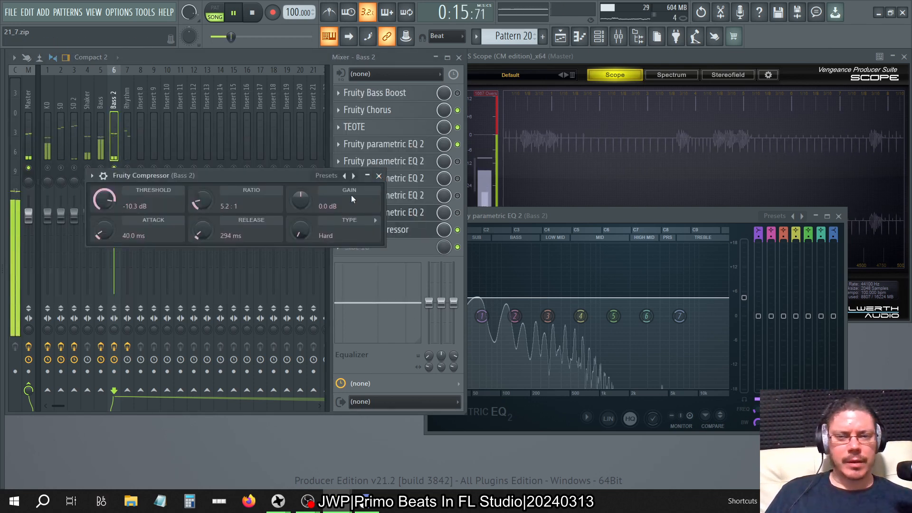
Set the Fruity Compressor threshold on Bass 2 to about -10.1 dB and close the compressor.
{"action": "right_click", "coordinate": [107, 201]}
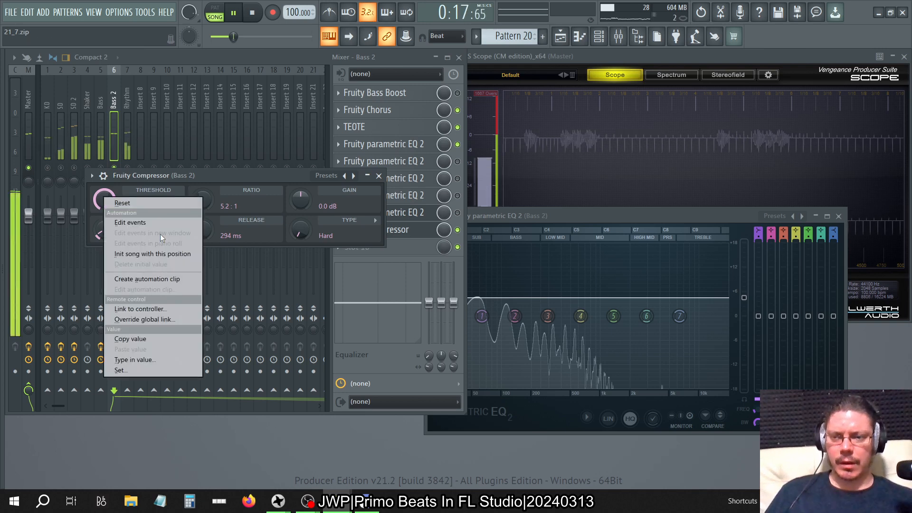
{"action": "left_click", "coordinate": [145, 358]}
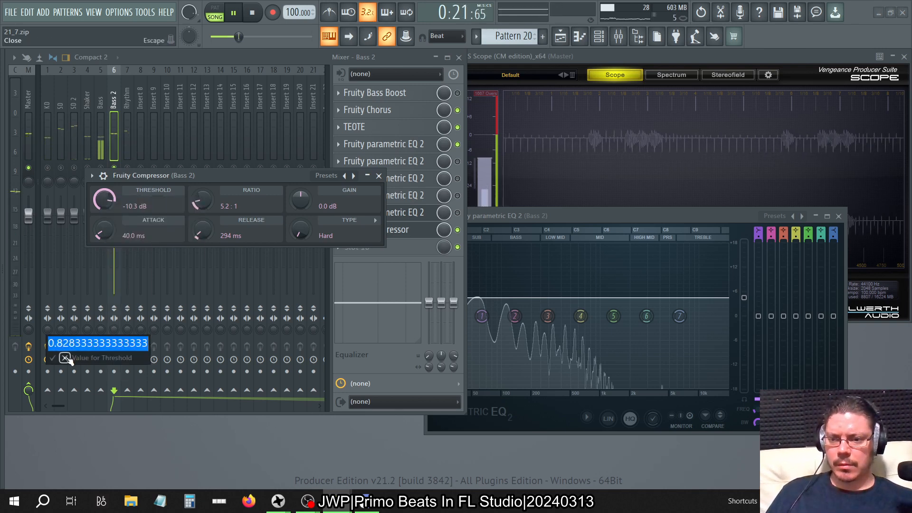
{"action": "left_click", "coordinate": [65, 358]}
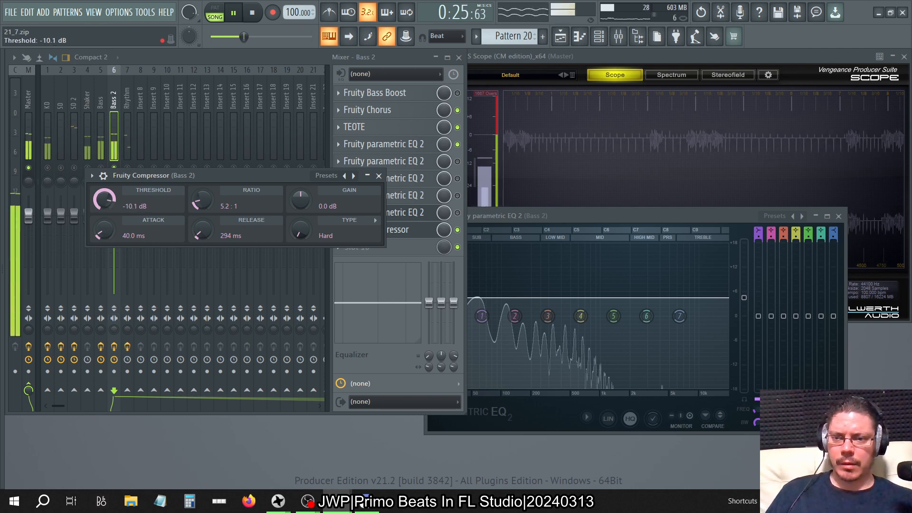
{"action": "left_click", "coordinate": [379, 177]}
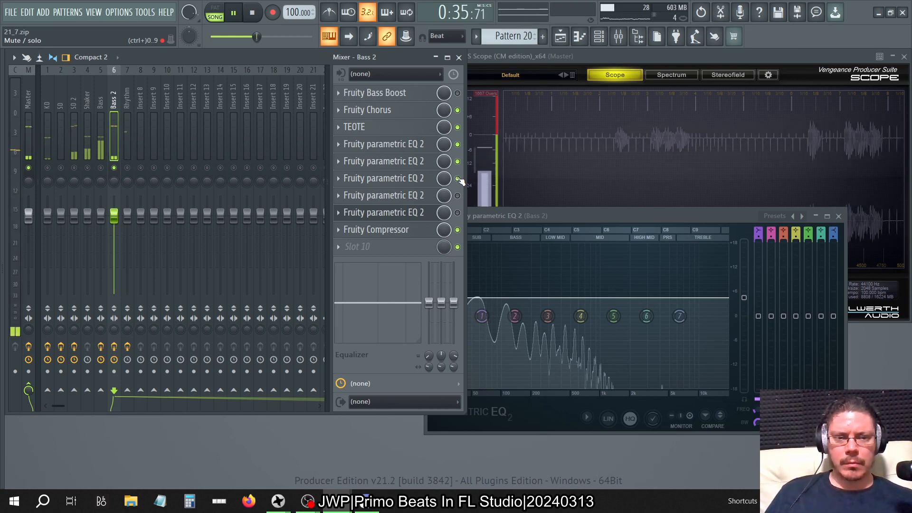
Compare Bass 2 with and without the slot 8 Parametric EQ 2 and move the Fruity Compressor down to slot 10.
{"action": "left_click", "coordinate": [458, 213]}
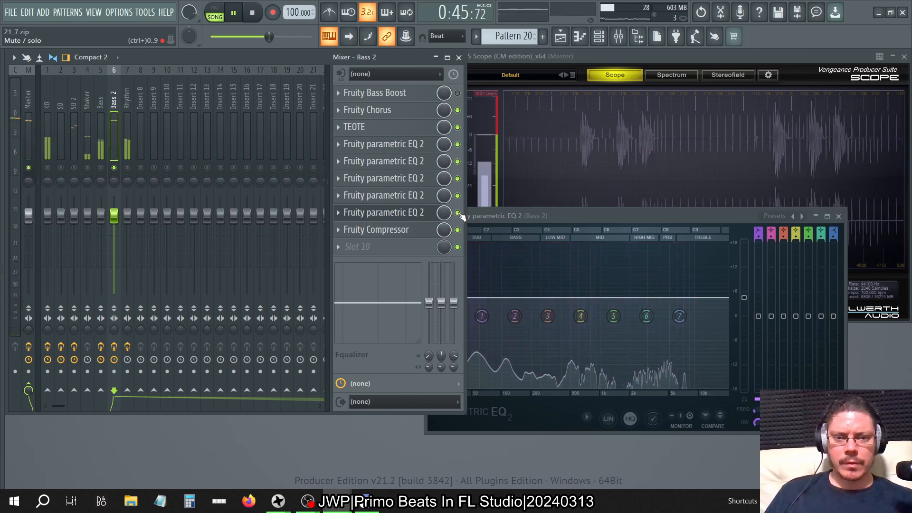
{"action": "right_click", "coordinate": [380, 212]}
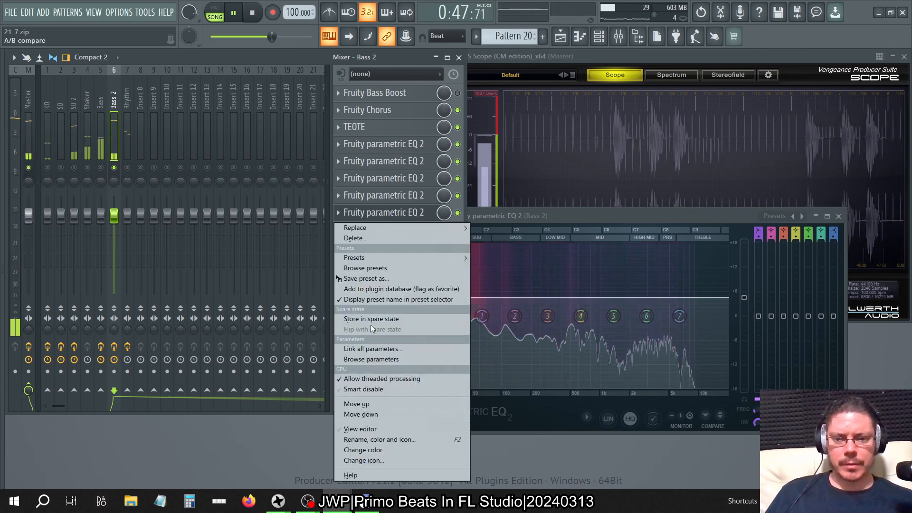
{"action": "left_click", "coordinate": [377, 415]}
Copy the slot 8 Parametric EQ 2 on Bass 2 into slot 9 and close its editor.
{"action": "left_click", "coordinate": [339, 213]}
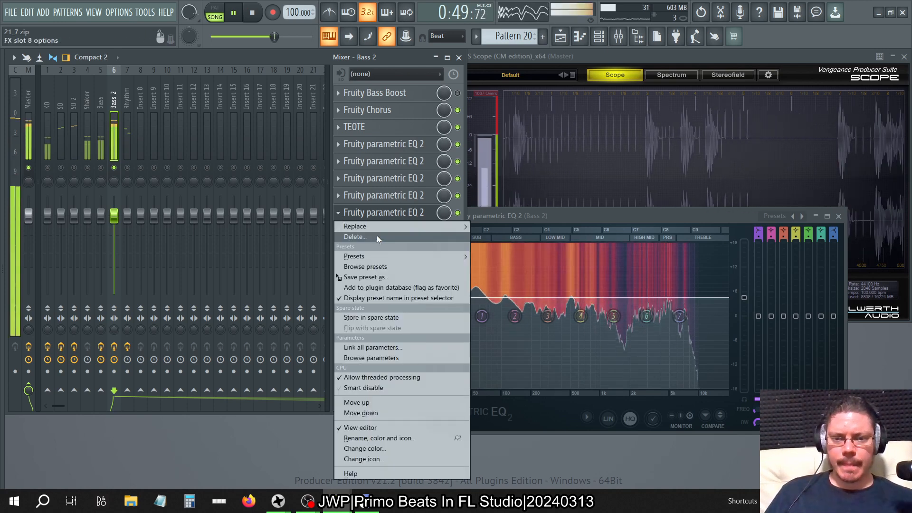
{"action": "left_click_drag", "start_coordinate": [365, 276], "coordinate": [389, 231]}
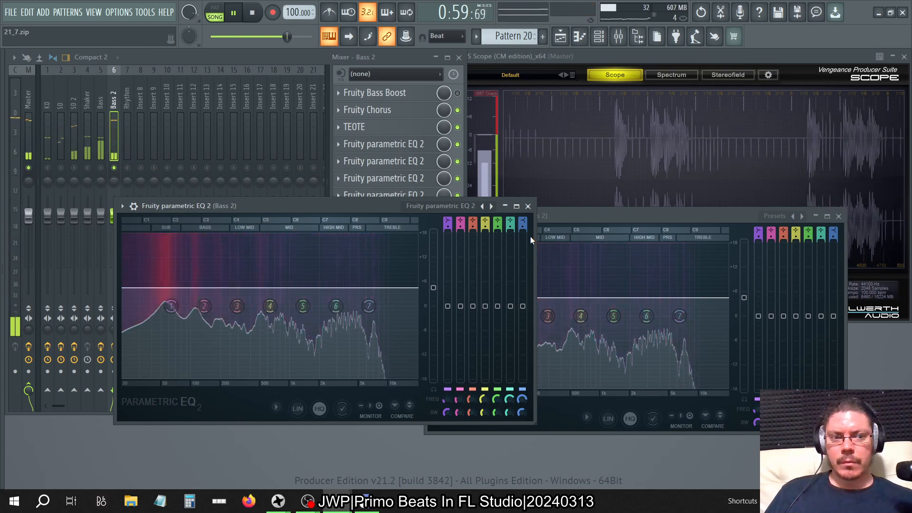
{"action": "left_click", "coordinate": [528, 206]}
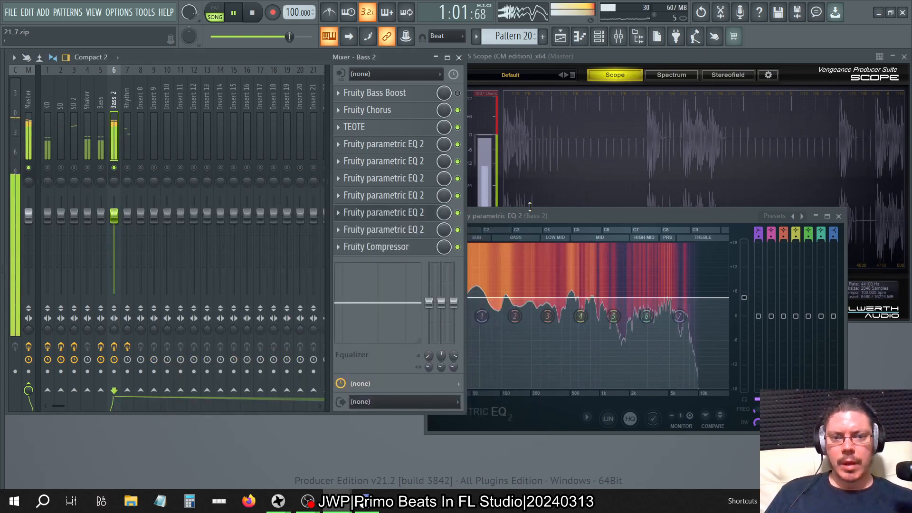
Clear the open windows, check the earlier EQs, and raise the slot 6 Parametric EQ 2 main level on Bass 2 to about 6.2 dB.
{"action": "key", "text": "F12"}
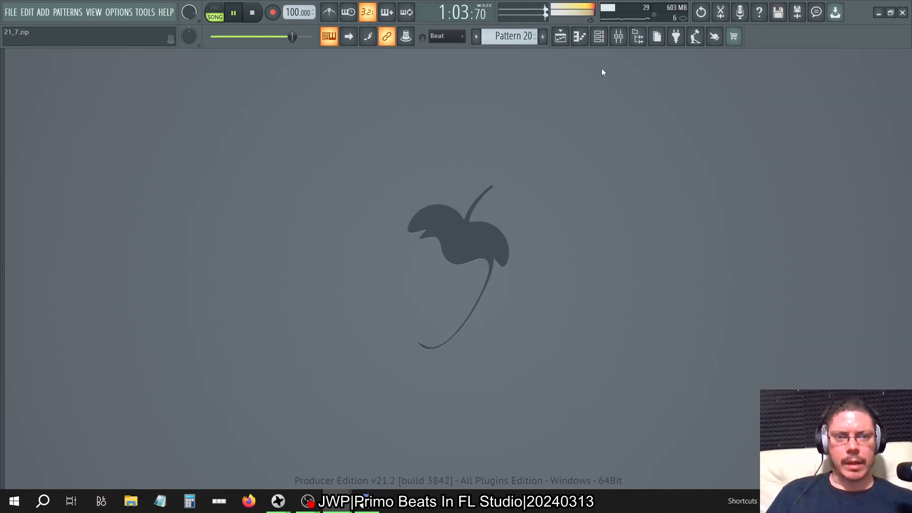
{"action": "left_click", "coordinate": [619, 37]}
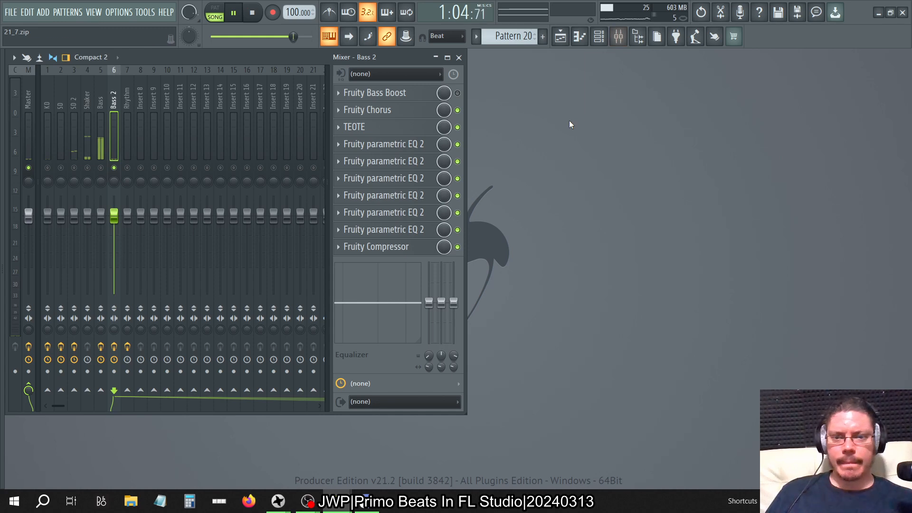
{"action": "left_click", "coordinate": [412, 143]}
{"action": "left_click", "coordinate": [418, 149]}
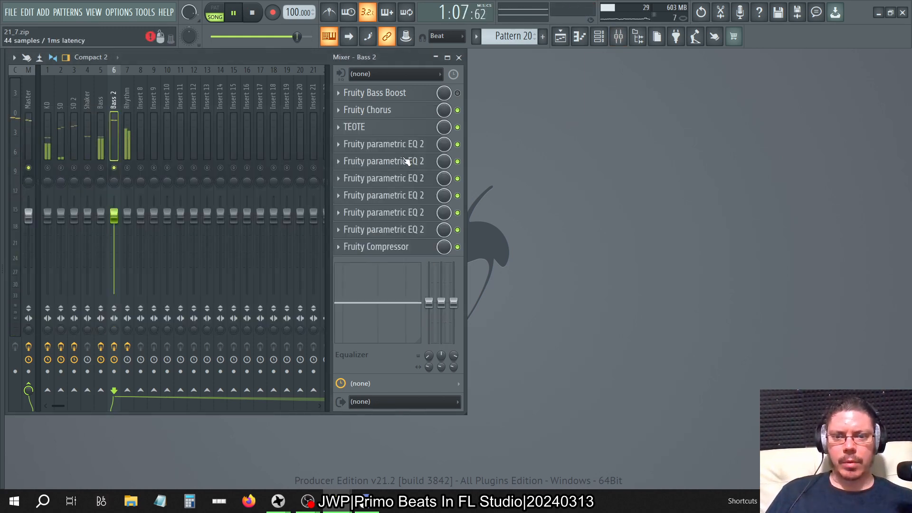
{"action": "left_click", "coordinate": [407, 162]}
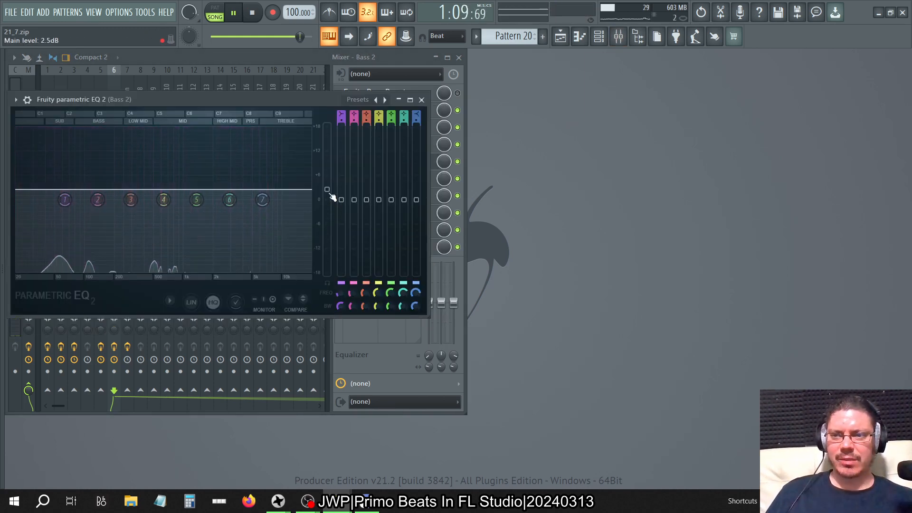
{"action": "left_click", "coordinate": [421, 100]}
{"action": "left_click", "coordinate": [403, 178]}
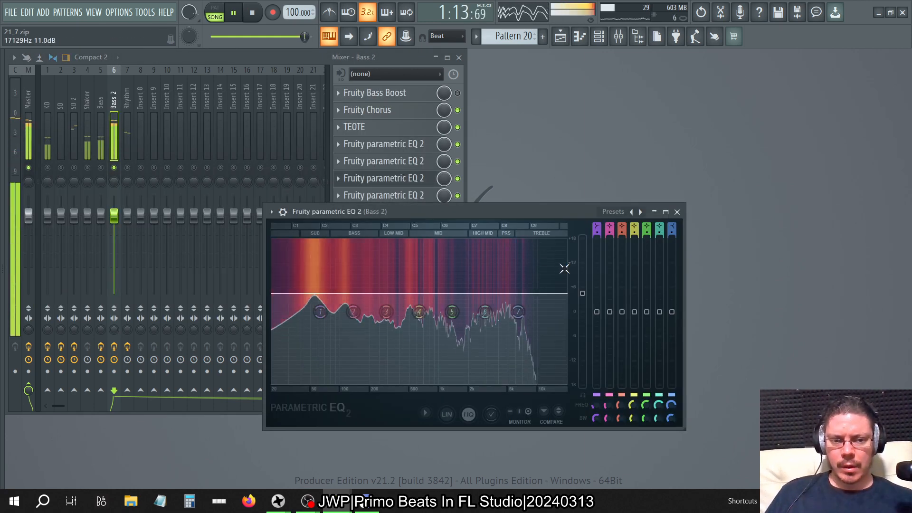
{"action": "left_click_drag", "start_coordinate": [582, 293], "coordinate": [582, 287]}
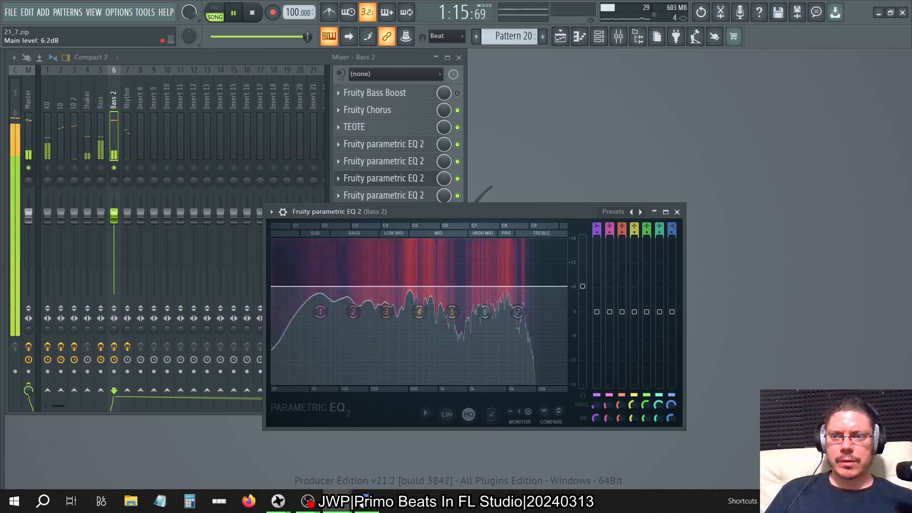
{"action": "left_click", "coordinate": [676, 211]}
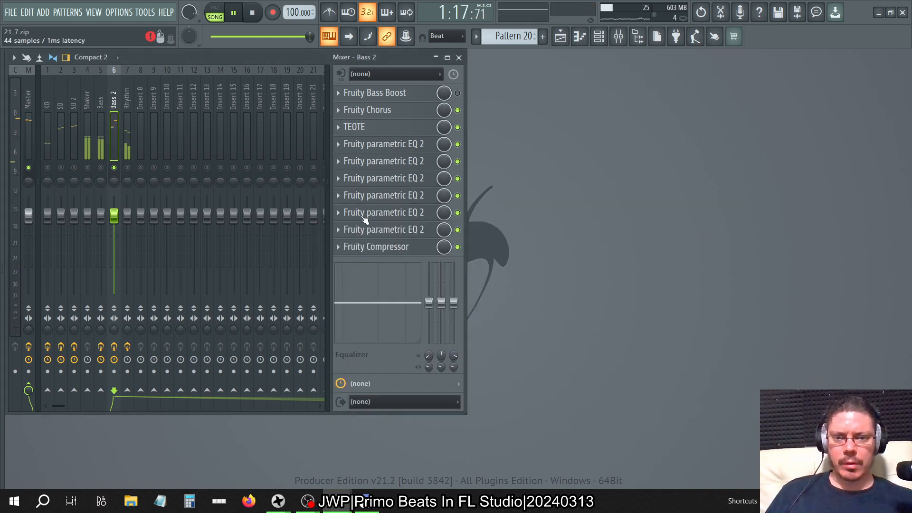
Delete the Parametric EQ 2 plugins from slots 7, 8 and 9 on Bass 2.
{"action": "right_click", "coordinate": [347, 198]}
{"action": "left_click", "coordinate": [350, 219]}
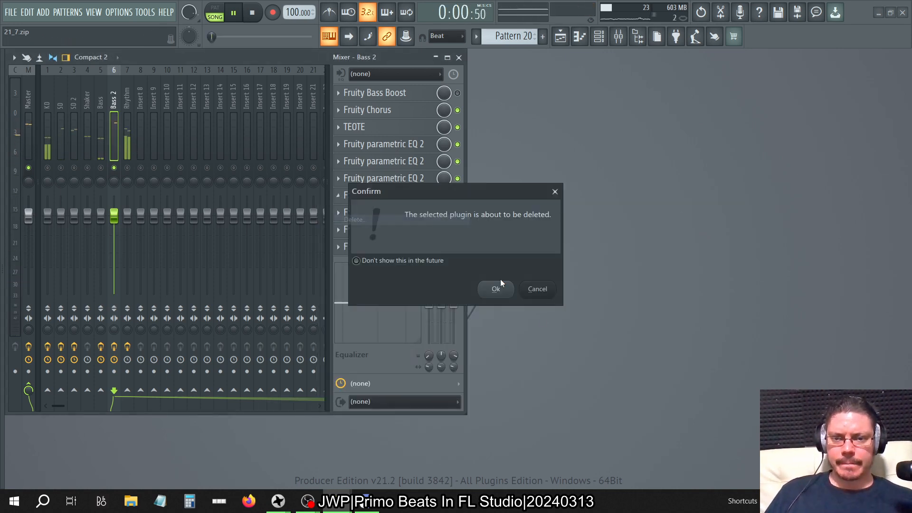
{"action": "left_click", "coordinate": [496, 288]}
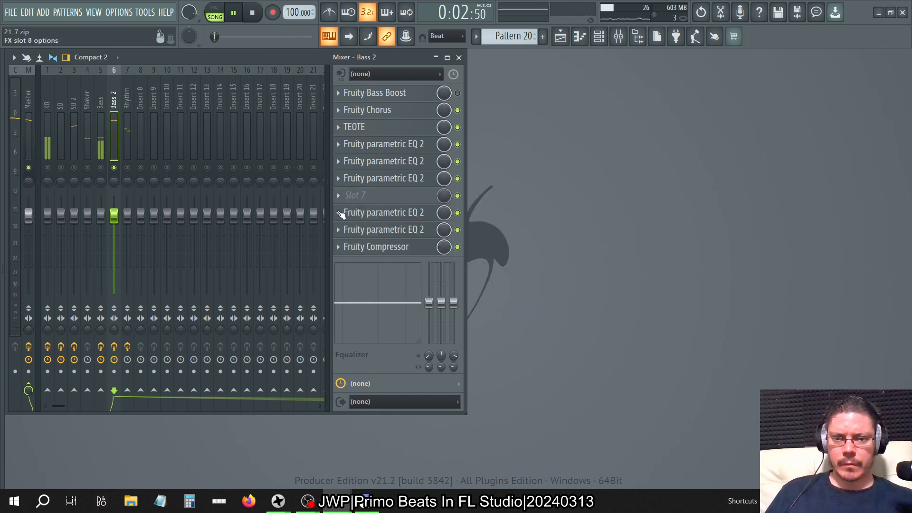
{"action": "left_click", "coordinate": [338, 213]}
{"action": "left_click", "coordinate": [353, 236]}
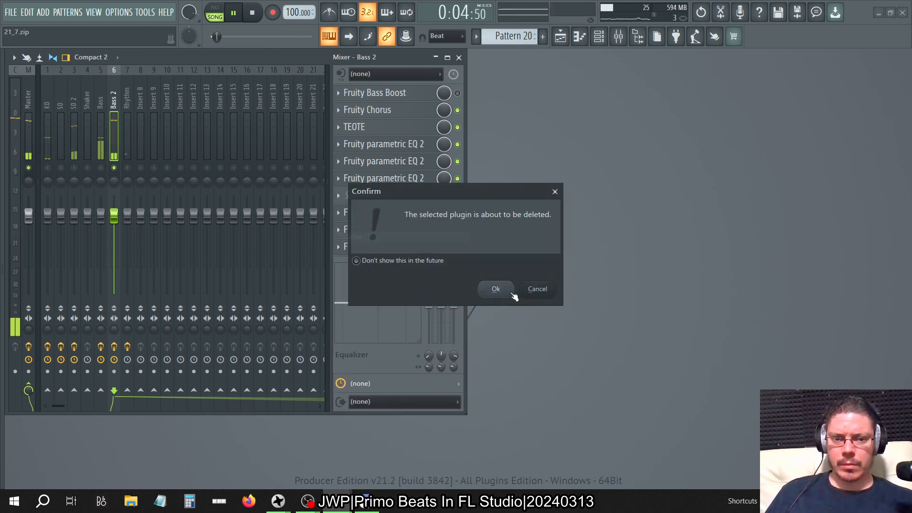
{"action": "left_click", "coordinate": [495, 290]}
{"action": "left_click", "coordinate": [336, 227]}
{"action": "left_click", "coordinate": [350, 238]}
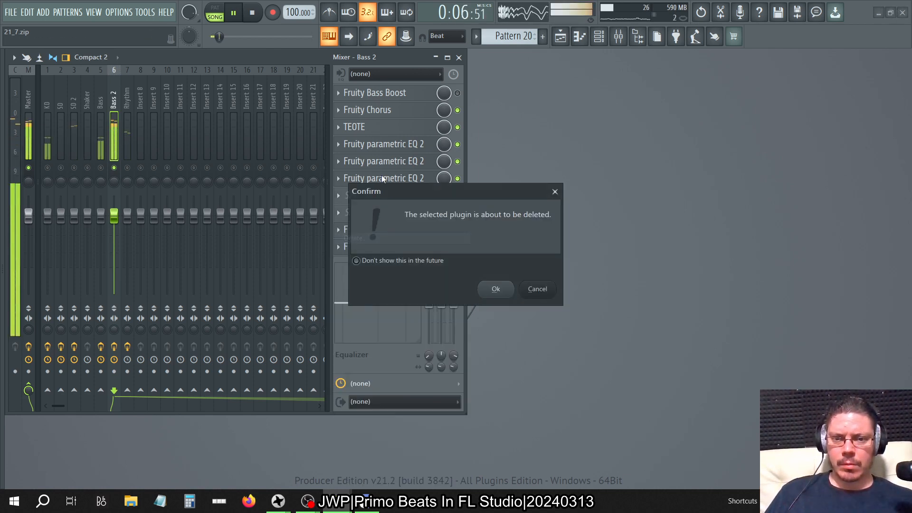
{"action": "left_click", "coordinate": [507, 291]}
Copy the slot 6 Parametric EQ 2 with its settings into slots 7, 8 and 9 on Bass 2.
{"action": "left_click", "coordinate": [338, 179]}
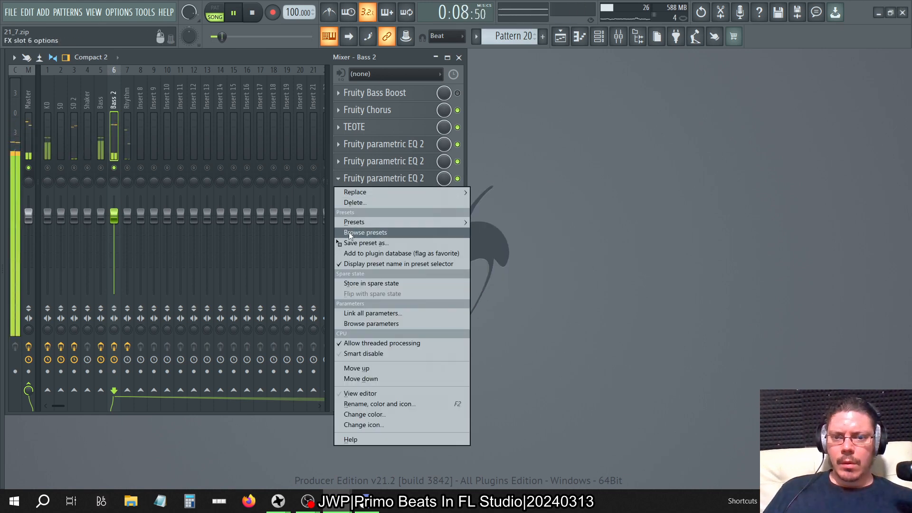
{"action": "left_click_drag", "start_coordinate": [346, 230], "coordinate": [360, 195]}
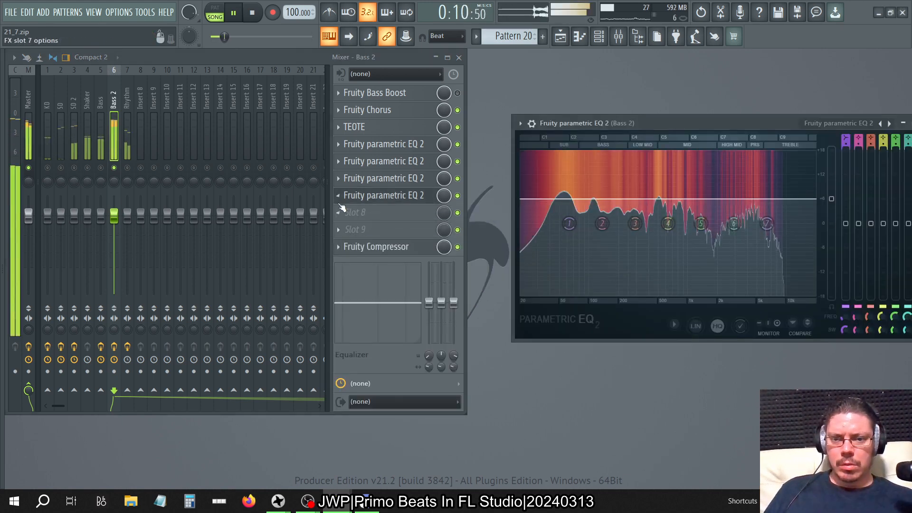
{"action": "left_click", "coordinate": [338, 196]}
{"action": "left_click_drag", "start_coordinate": [366, 260], "coordinate": [401, 216]}
{"action": "left_click", "coordinate": [433, 216]}
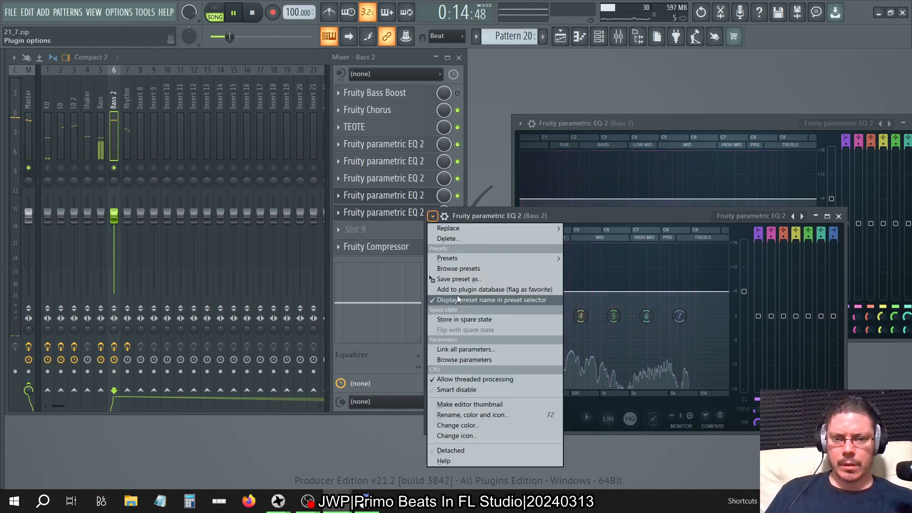
{"action": "left_click_drag", "start_coordinate": [454, 281], "coordinate": [397, 229]}
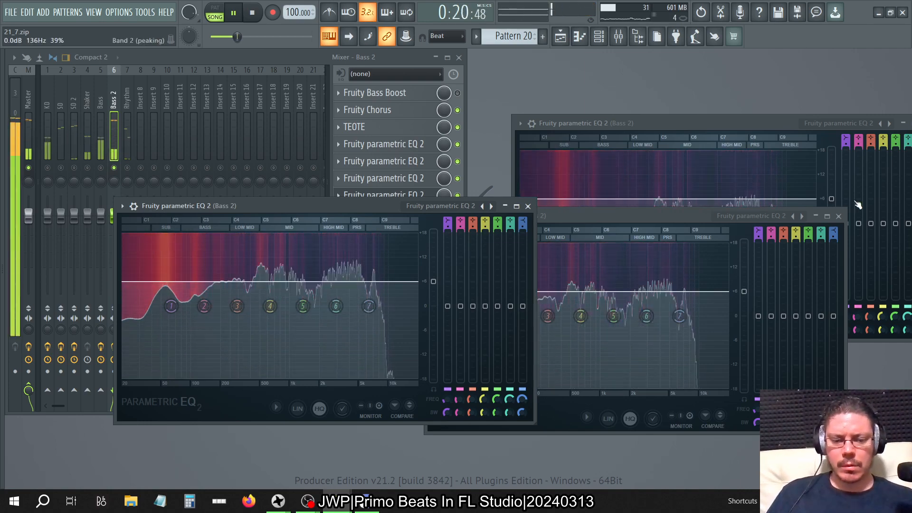
Clear the open plugin windows and delete the duplicated Parametric EQ 2 plugins from slots 9, 8 and 7 on Bass 2.
{"action": "key", "text": "F12"}
{"action": "left_click", "coordinate": [618, 36]}
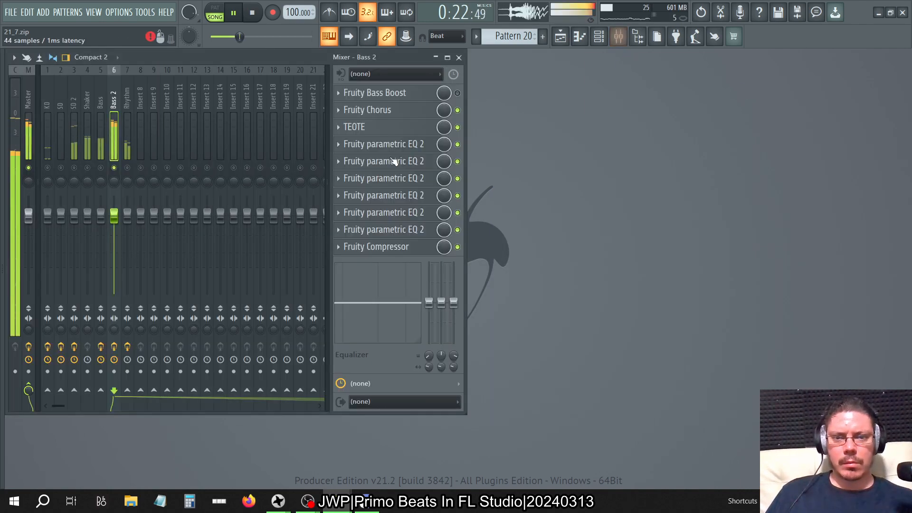
{"action": "left_click", "coordinate": [341, 232]}
{"action": "left_click", "coordinate": [350, 240]}
{"action": "left_click", "coordinate": [495, 289]}
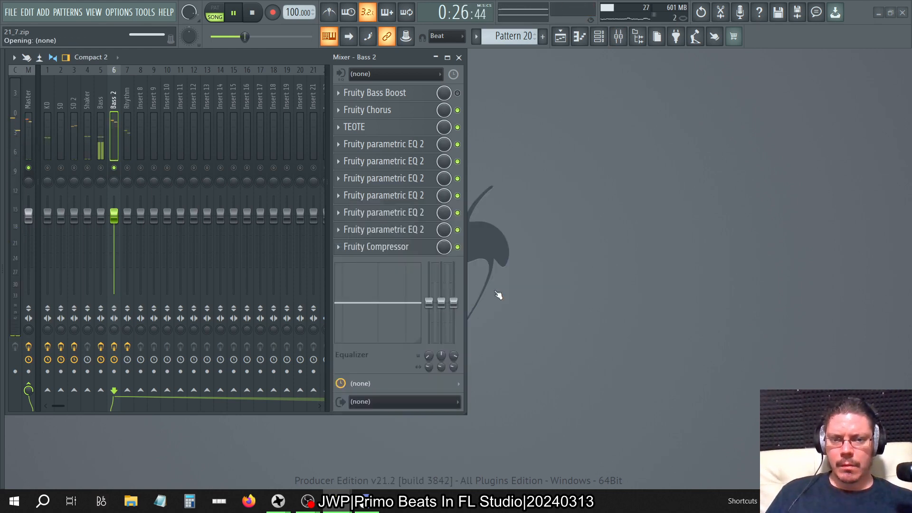
{"action": "left_click", "coordinate": [339, 213]}
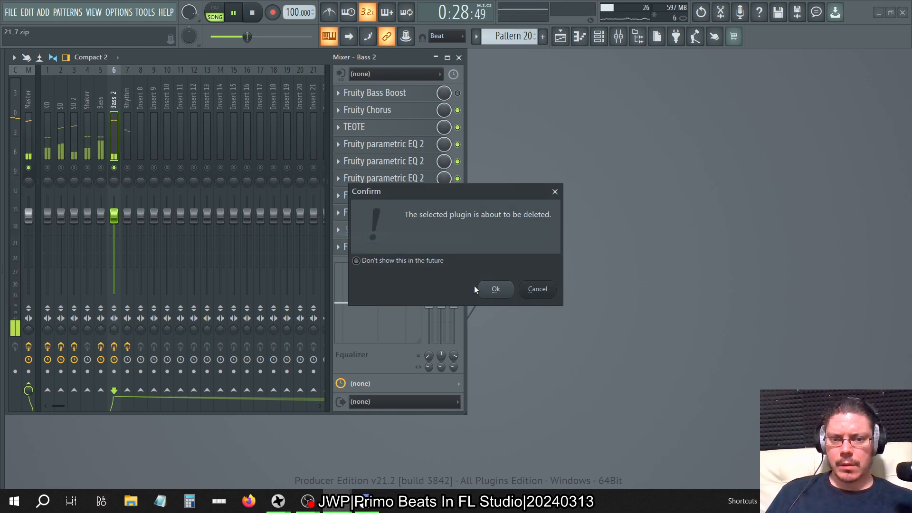
{"action": "left_click", "coordinate": [480, 287]}
{"action": "right_click", "coordinate": [346, 203]}
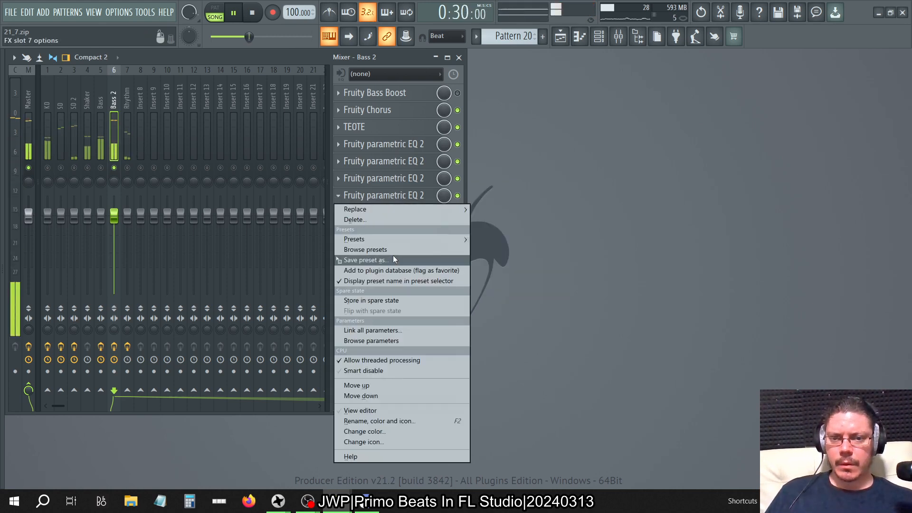
{"action": "left_click", "coordinate": [366, 219]}
{"action": "left_click", "coordinate": [496, 289]}
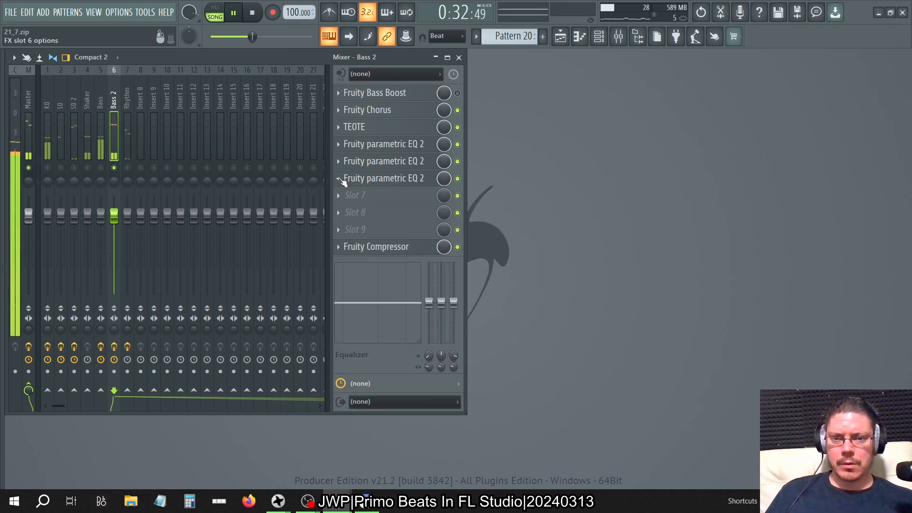
Raise the main level of the slot 6 Parametric EQ 2 on Bass 2 to about 9 dB and close its editor.
{"action": "right_click", "coordinate": [344, 182]}
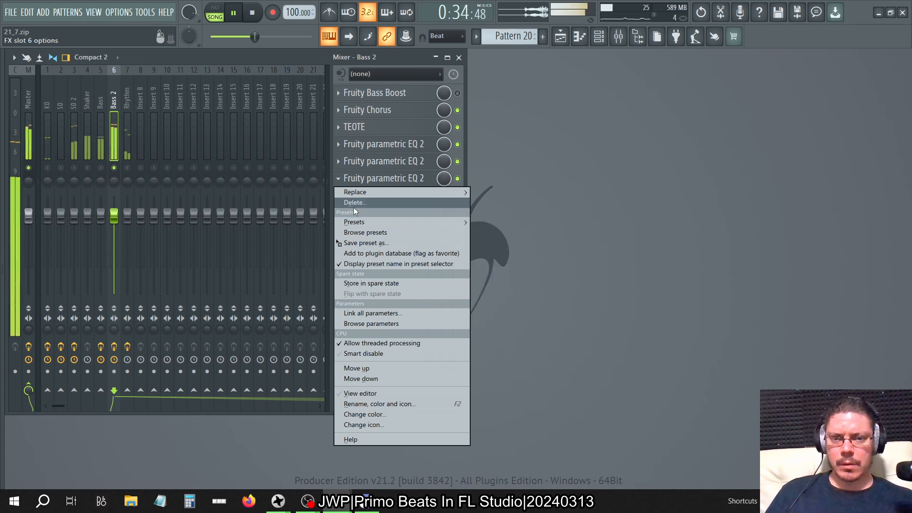
{"action": "left_click", "coordinate": [570, 164]}
{"action": "left_click", "coordinate": [387, 162]}
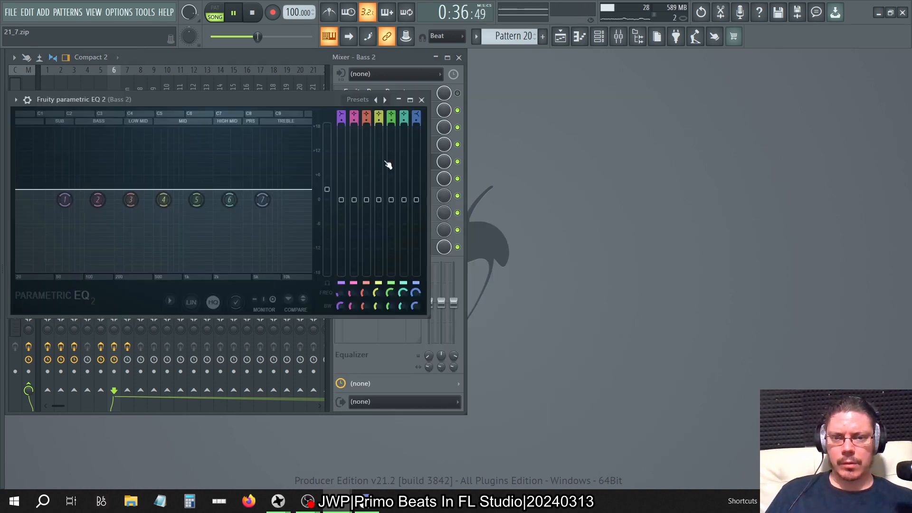
{"action": "left_click", "coordinate": [404, 166]}
{"action": "left_click", "coordinate": [389, 179]}
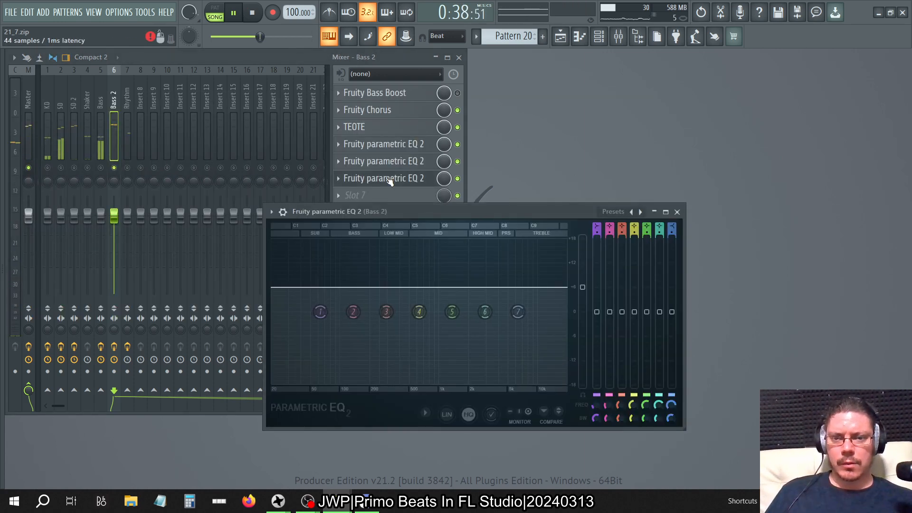
{"action": "left_click_drag", "start_coordinate": [582, 287], "coordinate": [582, 275]}
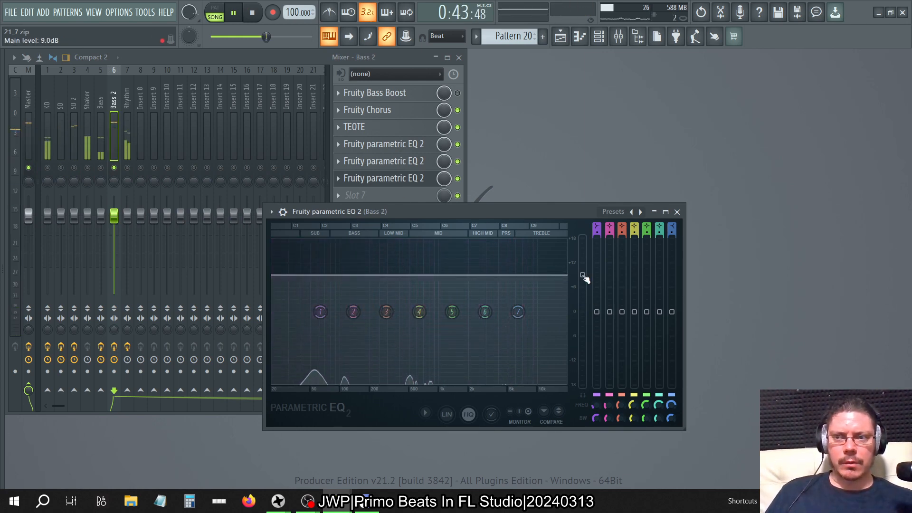
{"action": "left_click", "coordinate": [677, 212]}
Copy the slot 6 Parametric EQ 2 with its raised main level into slot 7 on Bass 2.
{"action": "left_click", "coordinate": [340, 180]}
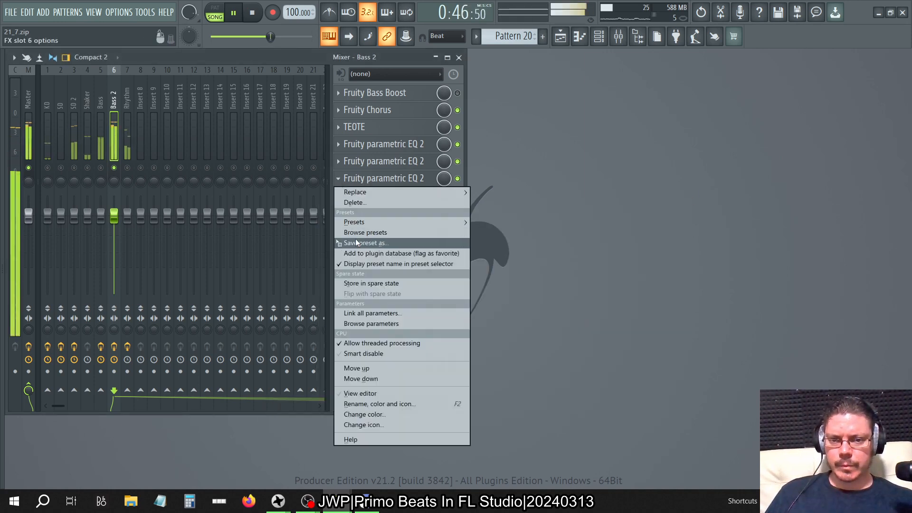
{"action": "left_click_drag", "start_coordinate": [355, 242], "coordinate": [415, 184]}
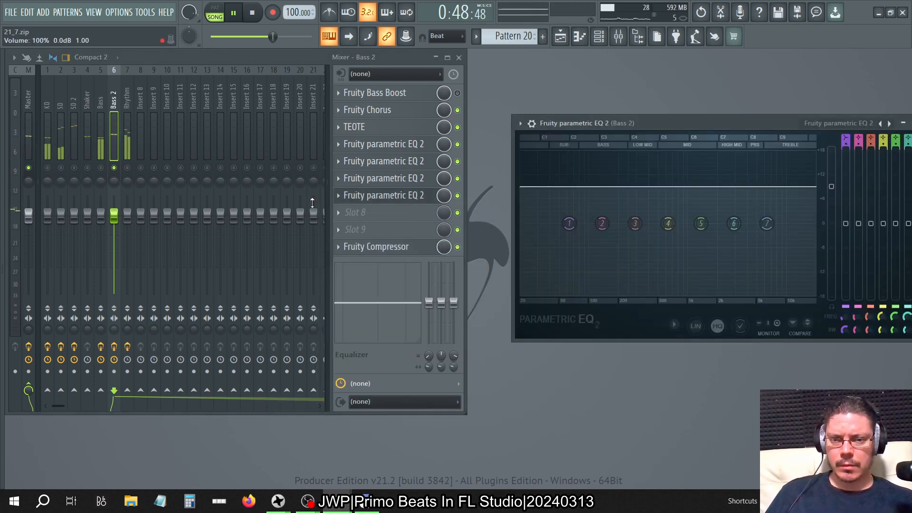
Copy the slot 7 Parametric EQ 2 with its raised main level into slots 8 and 9 on Bass 2.
{"action": "left_click", "coordinate": [354, 196]}
{"action": "left_click_drag", "start_coordinate": [361, 260], "coordinate": [404, 214]}
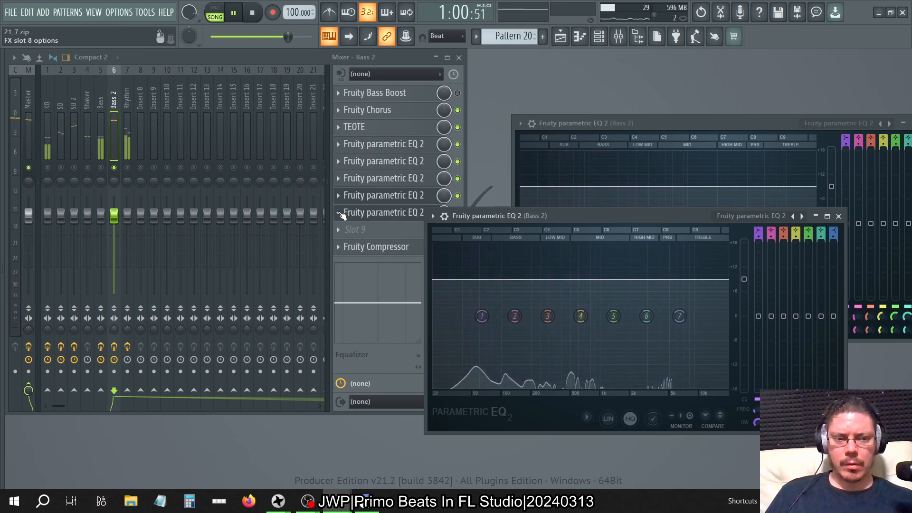
{"action": "left_click", "coordinate": [340, 213]}
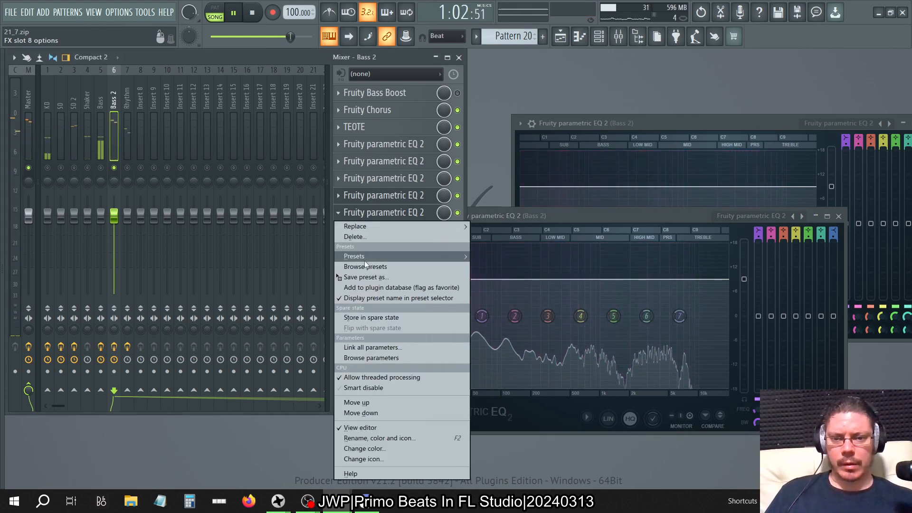
{"action": "left_click_drag", "start_coordinate": [367, 277], "coordinate": [364, 229]}
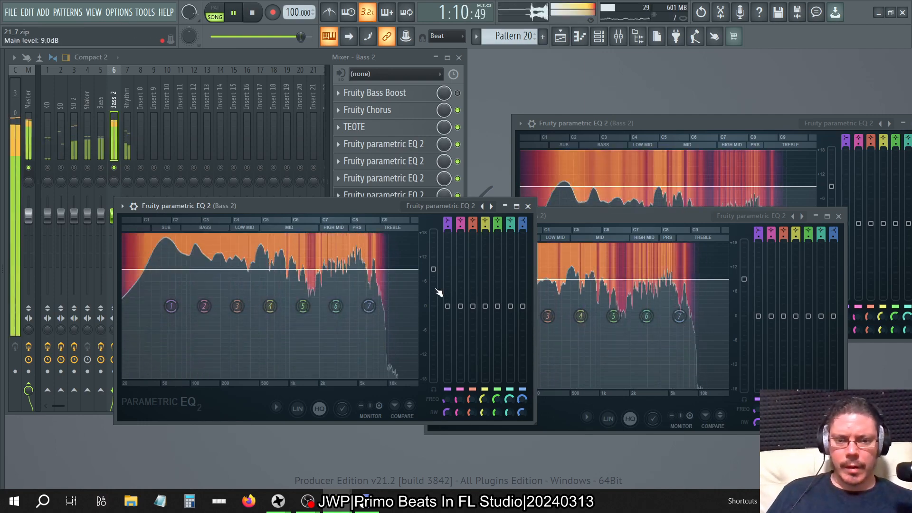
Reset the main level of the slot 9 Parametric EQ 2 on Bass 2, and lower it to about -3 dB.
{"action": "right_click", "coordinate": [434, 269]}
{"action": "left_click", "coordinate": [440, 272]}
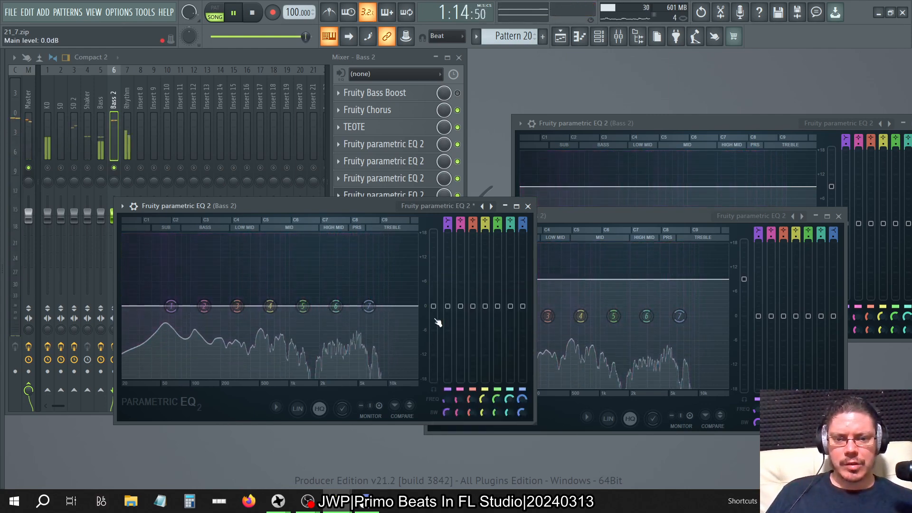
{"action": "left_click_drag", "start_coordinate": [434, 307], "coordinate": [434, 318]}
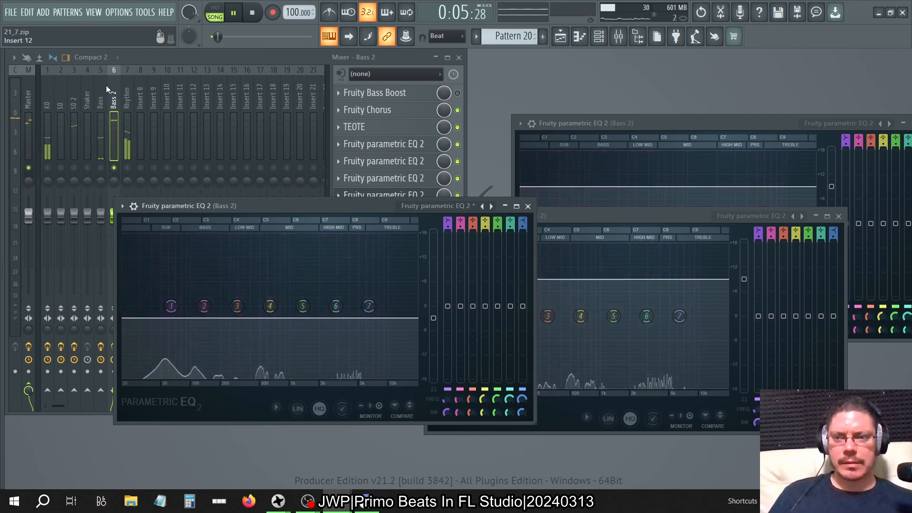
Check the Master track's peak levels in VPS Scope, and return to the slot 9 Parametric EQ 2 editor.
{"action": "left_click", "coordinate": [28, 102]}
{"action": "left_click", "coordinate": [385, 178]}
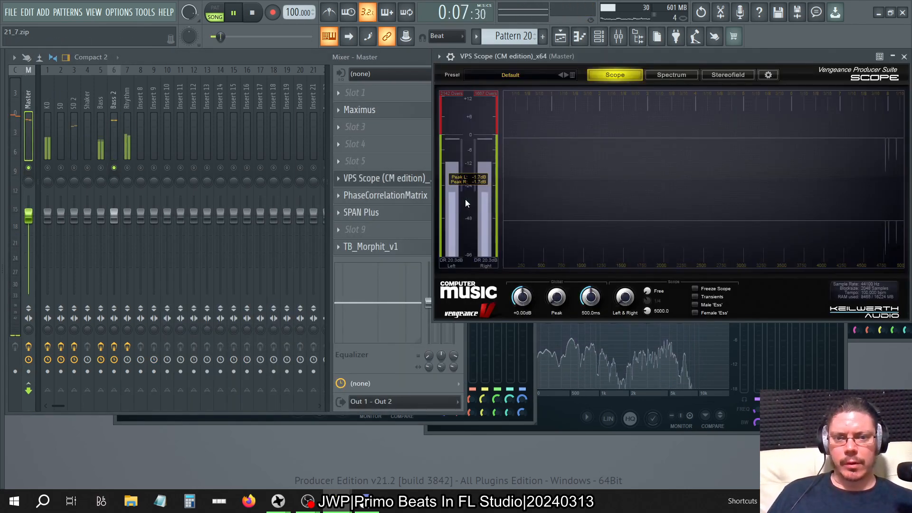
{"action": "left_click", "coordinate": [492, 418]}
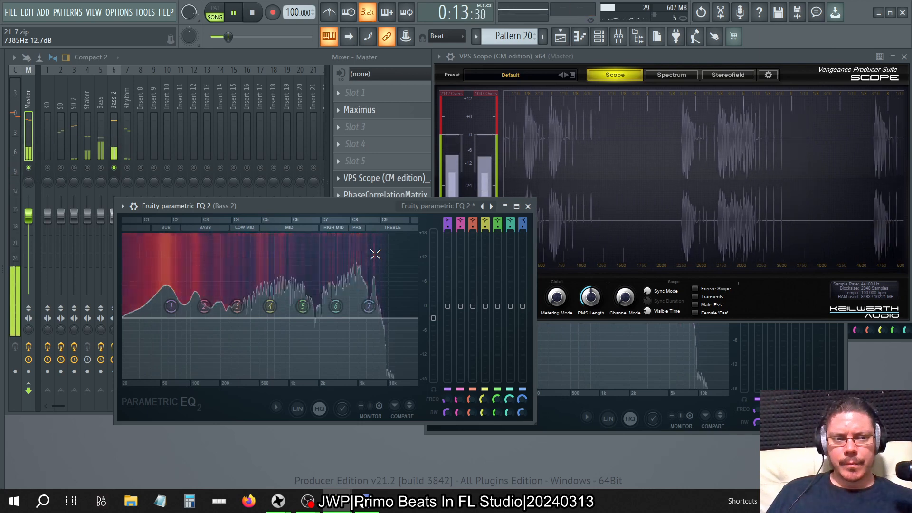
Bypass the Parametric EQ 2 plugins in slots 6 to 9 on the Bass 2 track.
{"action": "left_click", "coordinate": [103, 102]}
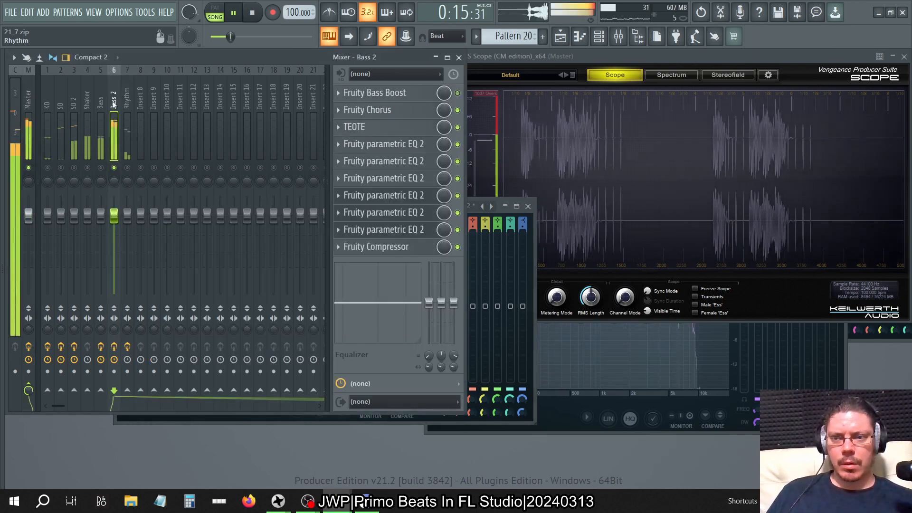
{"action": "left_click", "coordinate": [113, 102]}
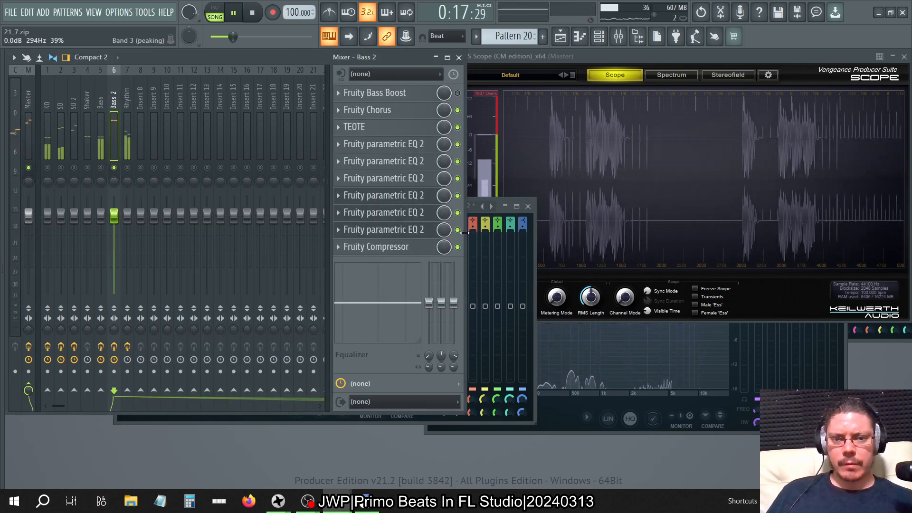
{"action": "left_click", "coordinate": [457, 213]}
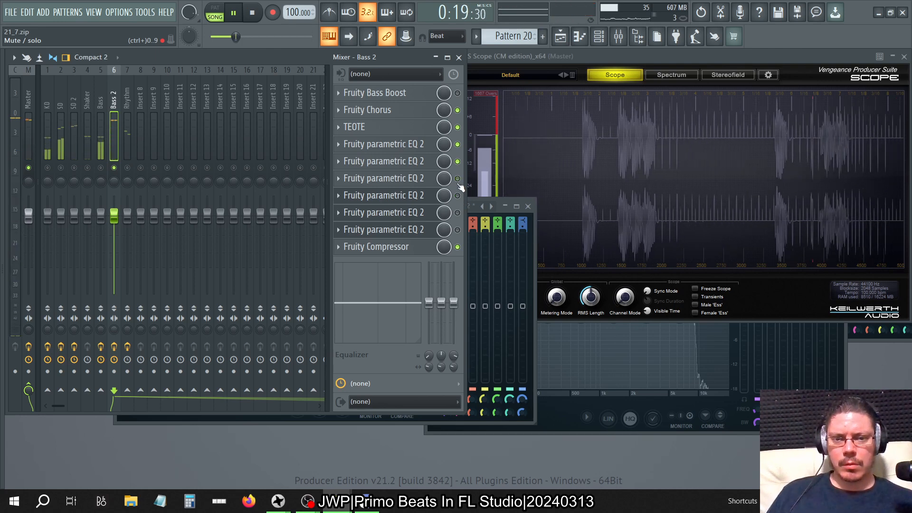
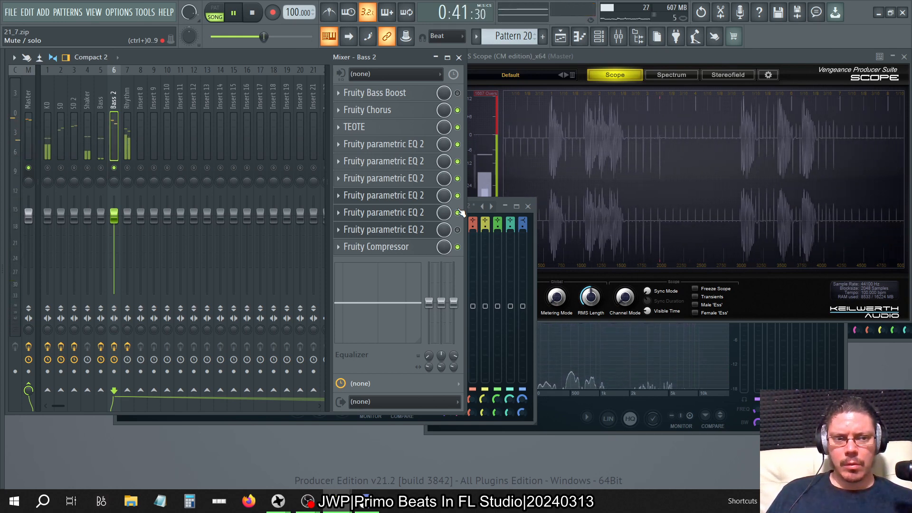
Compare Bass 2 with the Parametric EQ 2 plugins in slots 7 and 8 bypassed and enabled, and open the slot 8 editor.
{"action": "left_click", "coordinate": [458, 228]}
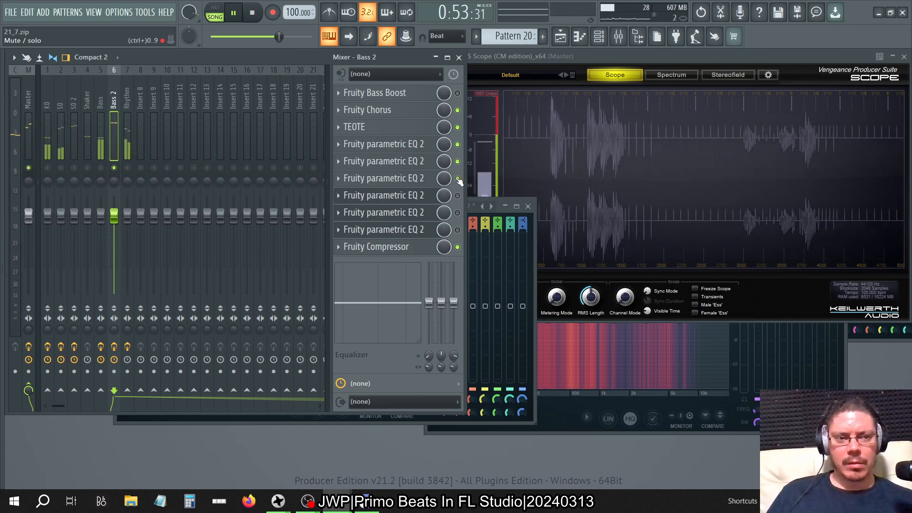
{"action": "left_click", "coordinate": [457, 213]}
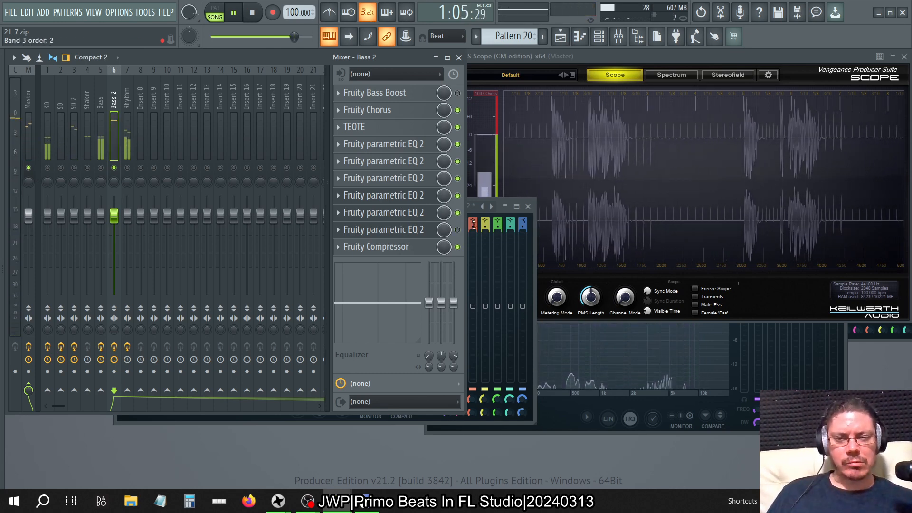
{"action": "left_click", "coordinate": [428, 214]}
{"action": "left_click", "coordinate": [427, 214]}
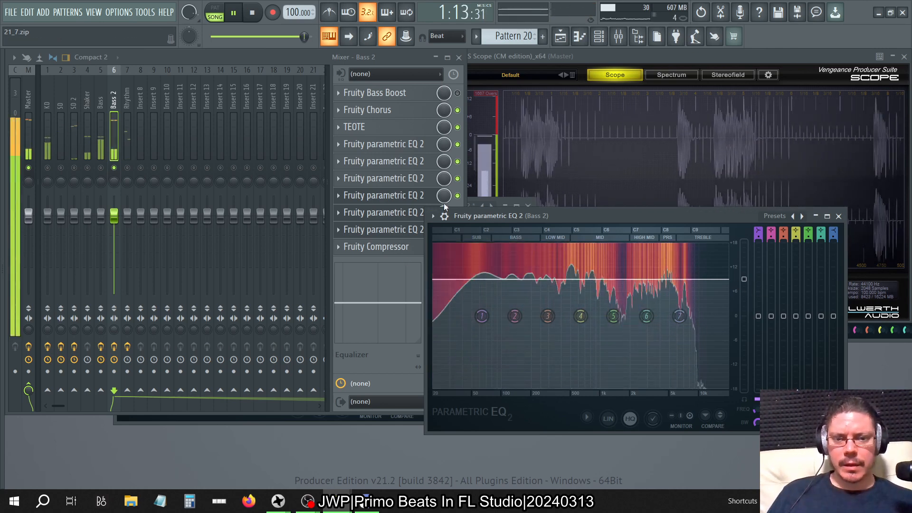
Open the slot 7 and slot 6 Parametric EQ 2 editors on Bass 2, and raise the slot 6 main level to 18 dB.
{"action": "left_click", "coordinate": [444, 193]}
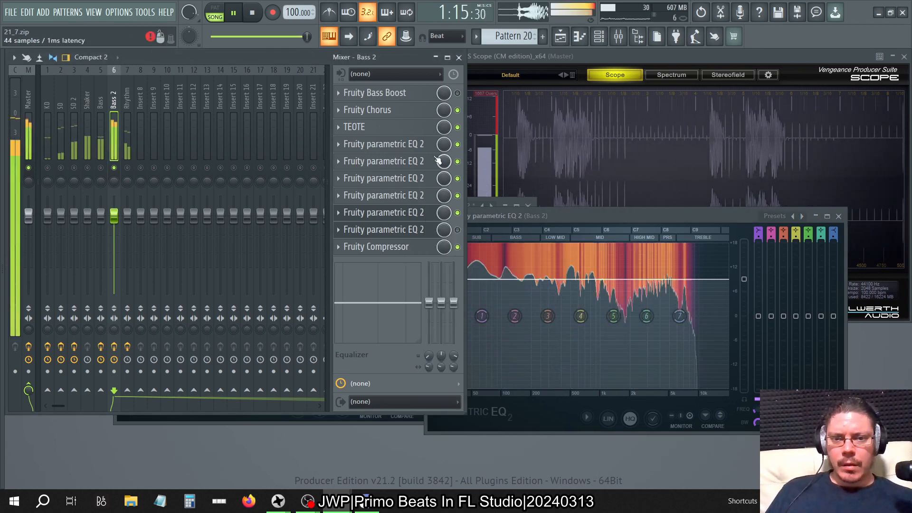
{"action": "left_click", "coordinate": [421, 163]}
{"action": "left_click", "coordinate": [422, 100]}
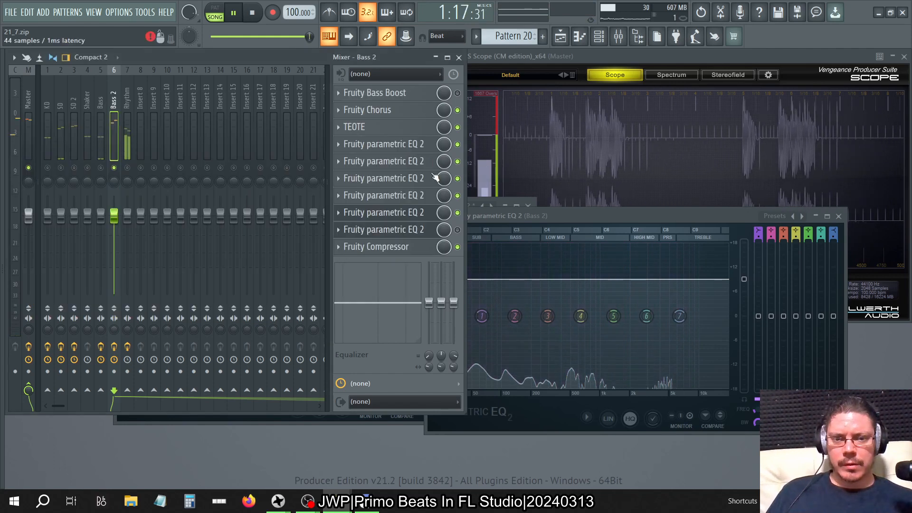
{"action": "left_click", "coordinate": [427, 202]}
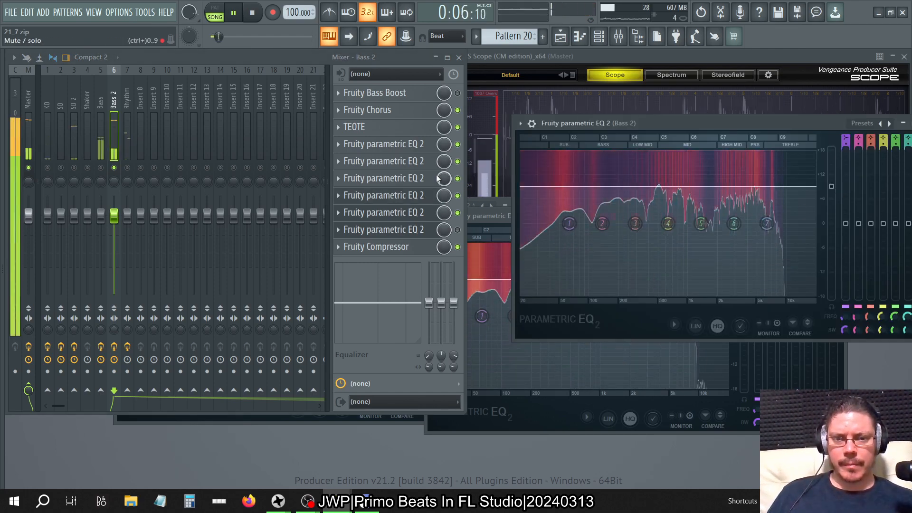
{"action": "left_click", "coordinate": [418, 179]}
{"action": "left_click_drag", "start_coordinate": [582, 275], "coordinate": [582, 239]}
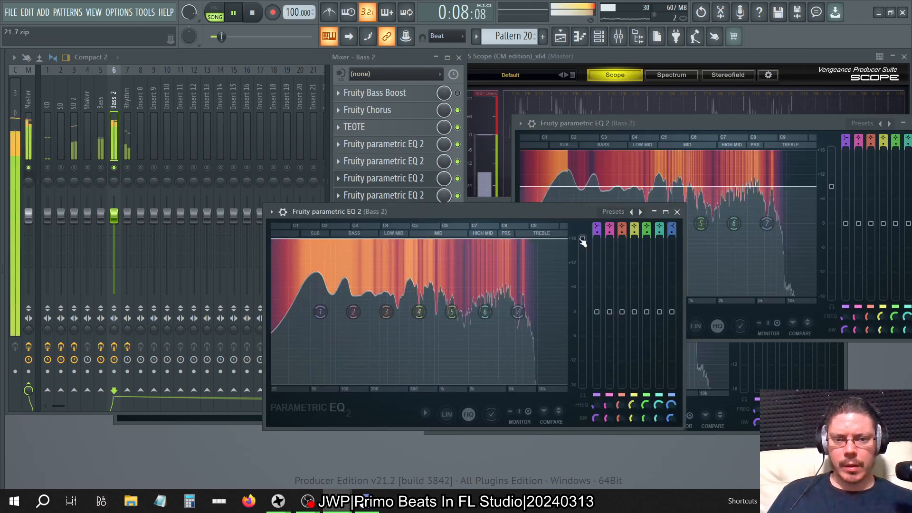
Delete the Parametric EQ 2 in slot 8 of Bass 2 and enable the one in slot 9.
{"action": "left_click", "coordinate": [330, 59]}
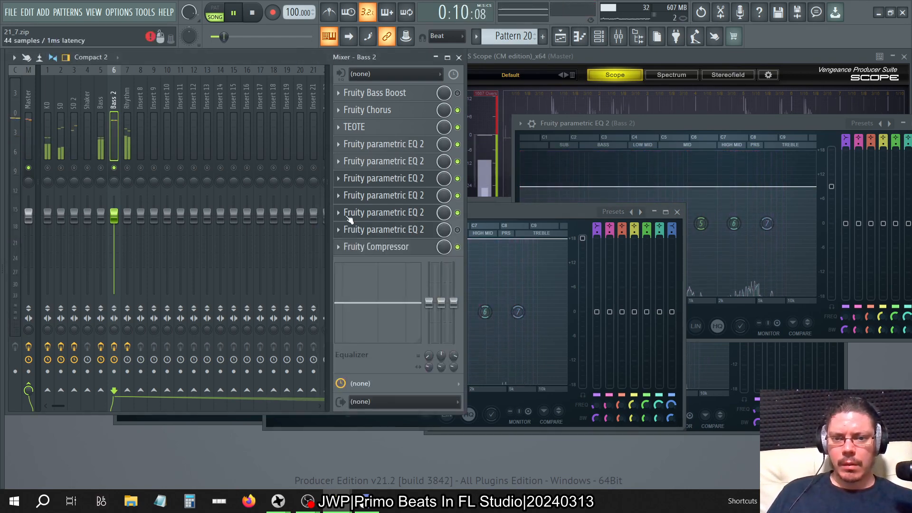
{"action": "right_click", "coordinate": [349, 220]}
{"action": "left_click", "coordinate": [349, 237]}
{"action": "left_click", "coordinate": [492, 359]}
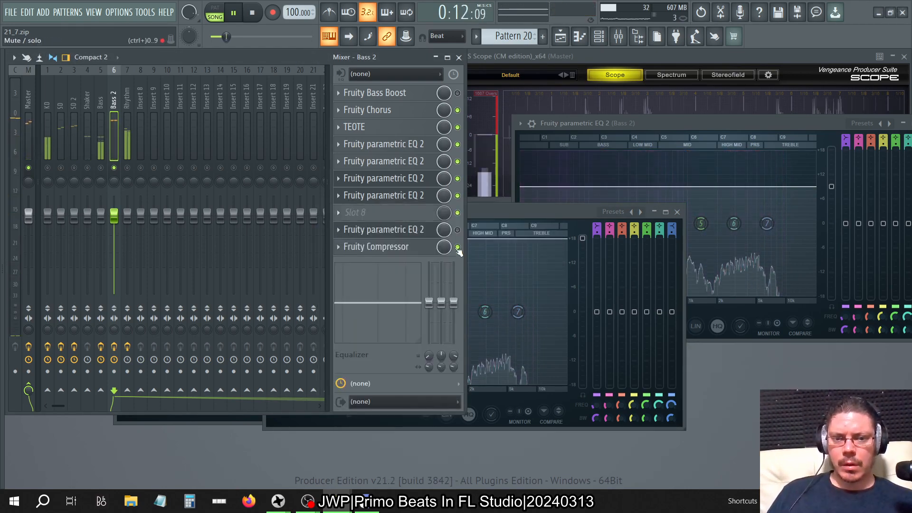
{"action": "left_click", "coordinate": [458, 230]}
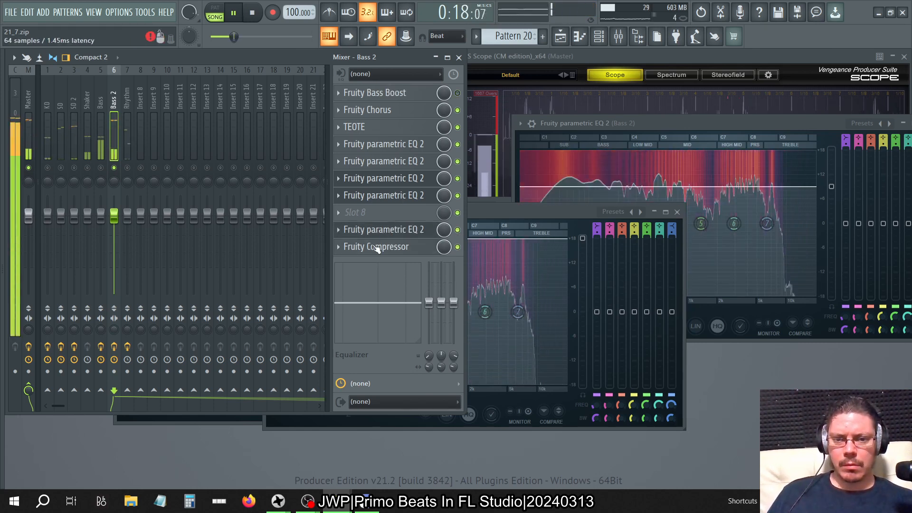
Move the Fruity Compressor to slot 8 and the last Parametric EQ 2 to slot 9 on Bass 2, leaving only the mixer open.
{"action": "left_click_drag", "start_coordinate": [377, 245], "coordinate": [376, 214]}
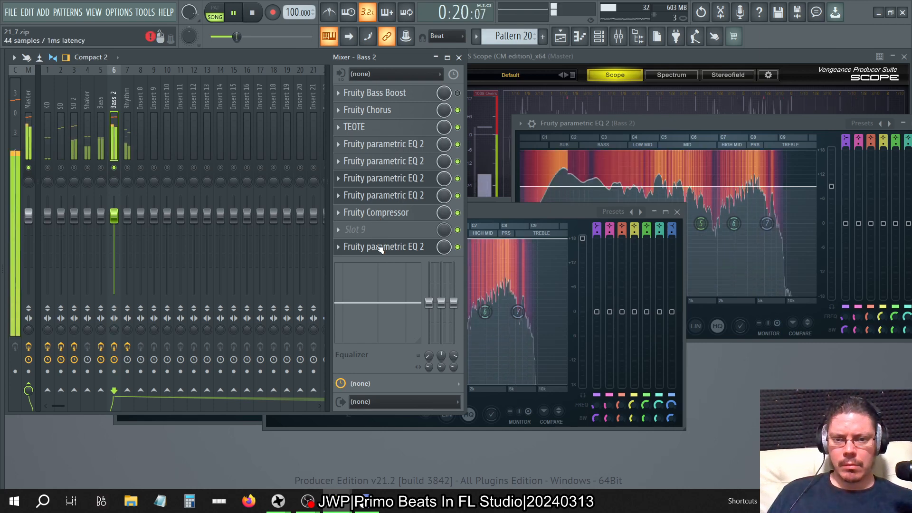
{"action": "left_click_drag", "start_coordinate": [380, 248], "coordinate": [378, 230]}
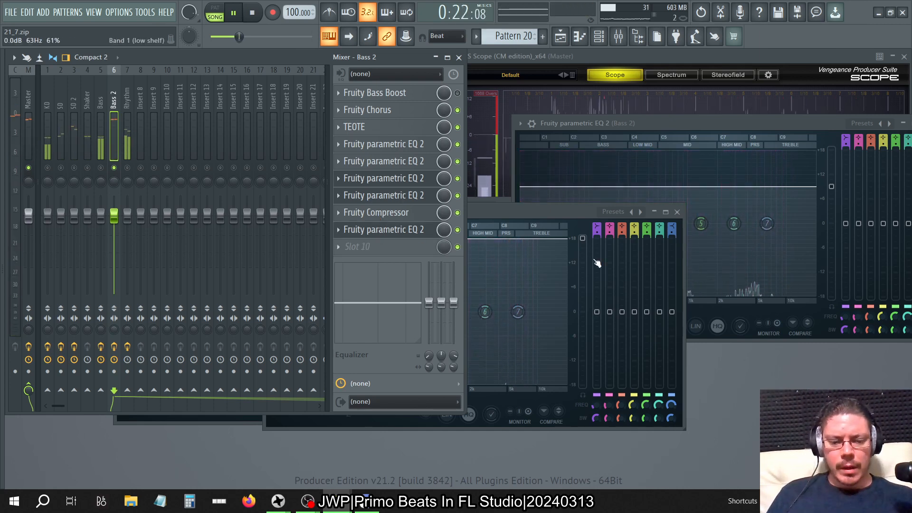
{"action": "key", "text": "F12"}
{"action": "left_click", "coordinate": [622, 40]}
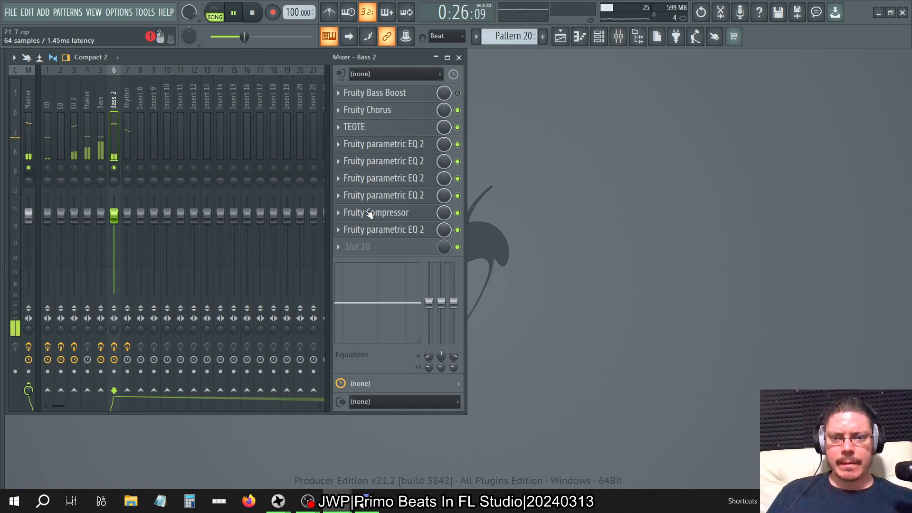
Try different main levels on the slot 7 Parametric EQ 2 of Bass 2, settle on about 6 dB, and close its editor.
{"action": "left_click", "coordinate": [399, 198]}
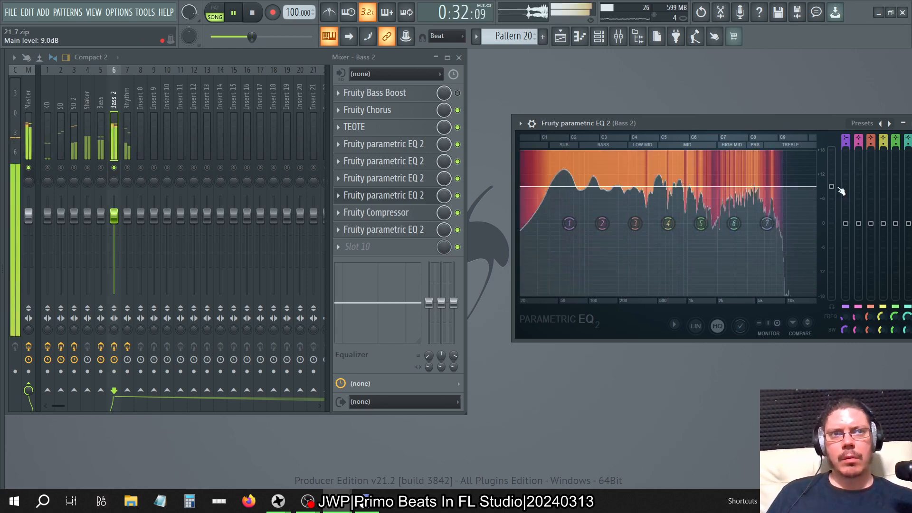
{"action": "left_click_drag", "start_coordinate": [840, 191], "coordinate": [840, 195]}
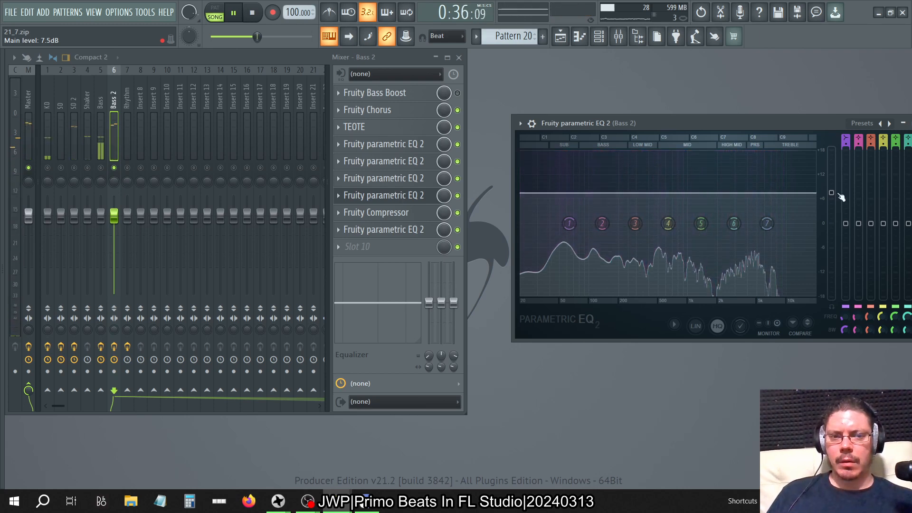
{"action": "left_click_drag", "start_coordinate": [840, 197], "coordinate": [841, 179]}
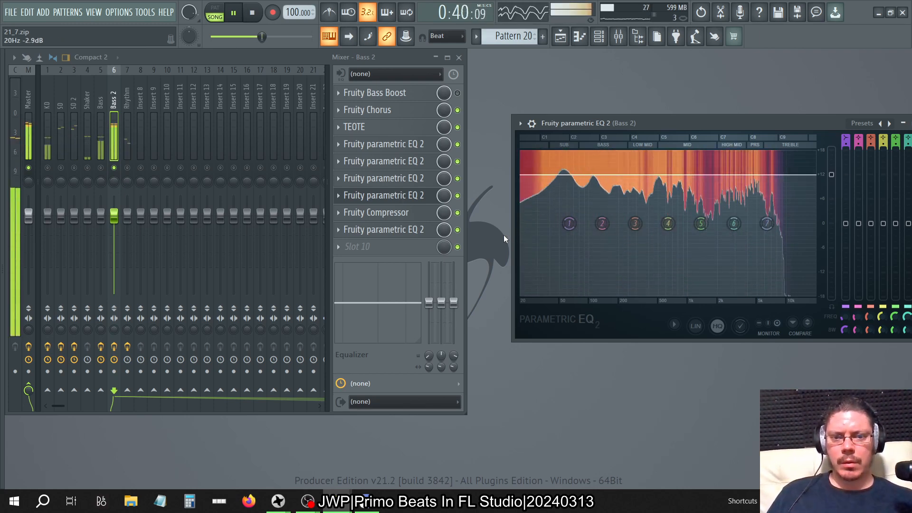
{"action": "left_click_drag", "start_coordinate": [831, 174], "coordinate": [831, 199]}
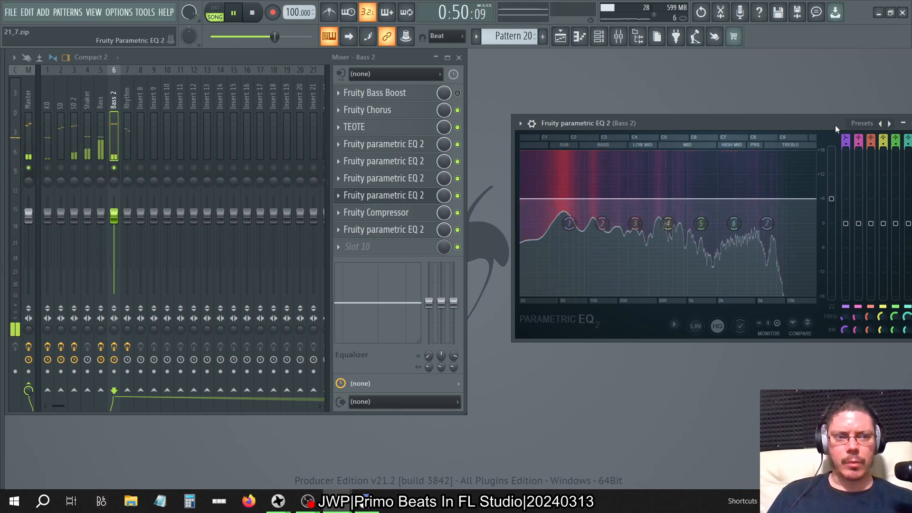
{"action": "left_click_drag", "start_coordinate": [835, 125], "coordinate": [636, 136]}
{"action": "left_click", "coordinate": [726, 136]}
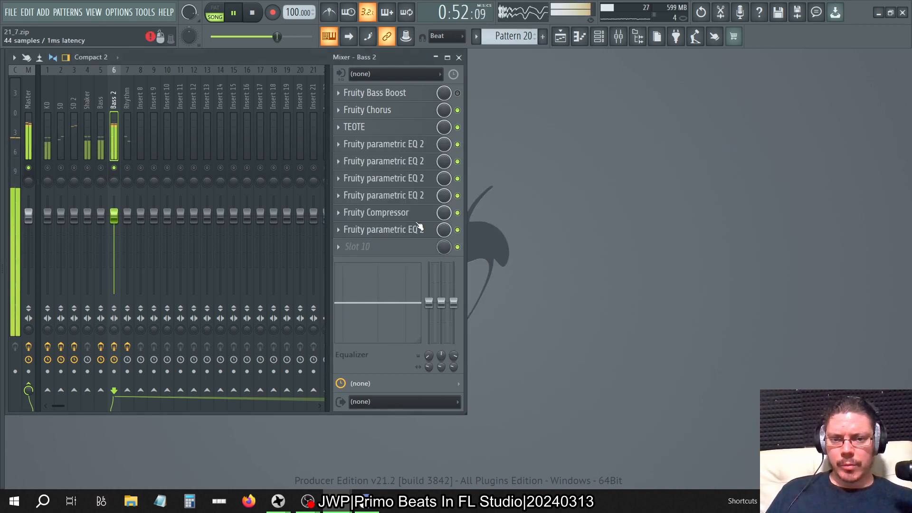
Open SPAN Plus on the Master track, and lower the slot 9 Parametric EQ 2 main level on Bass 2 to about -10 dB.
{"action": "left_click", "coordinate": [34, 88]}
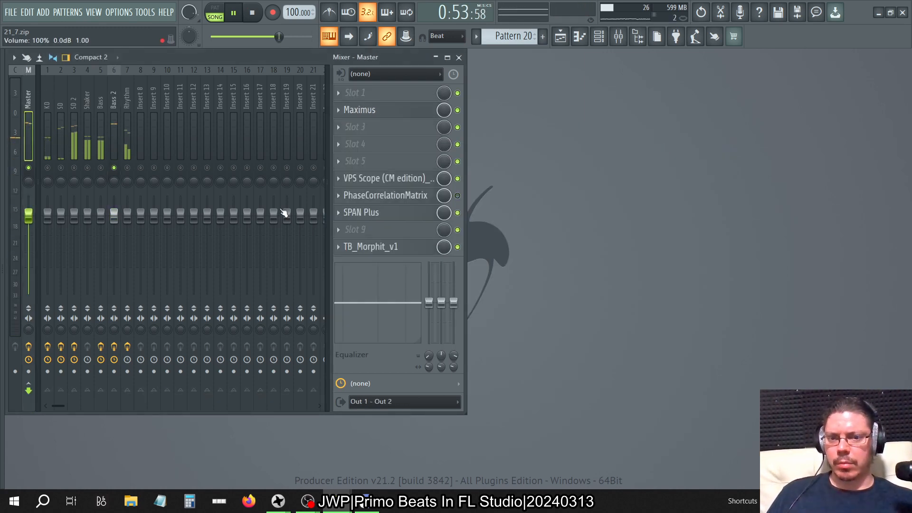
{"action": "left_click", "coordinate": [361, 213]}
{"action": "left_click", "coordinate": [113, 97]}
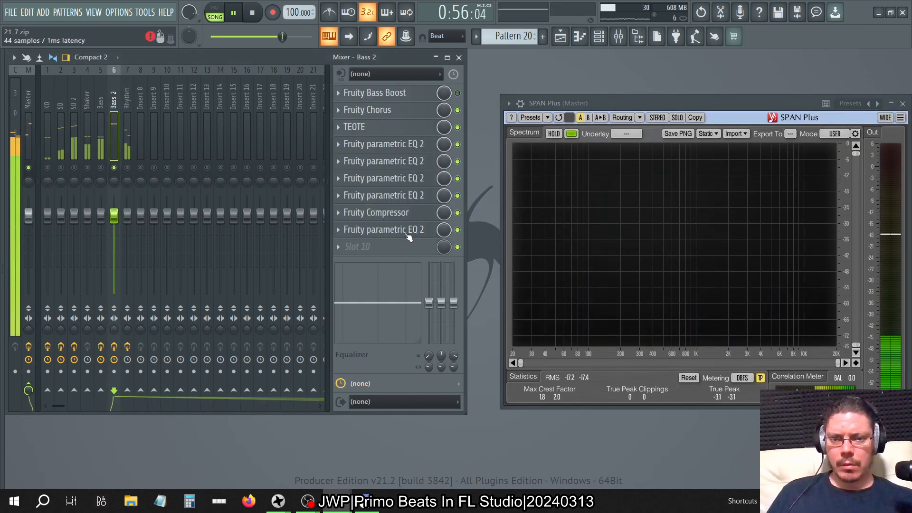
{"action": "left_click", "coordinate": [406, 233]}
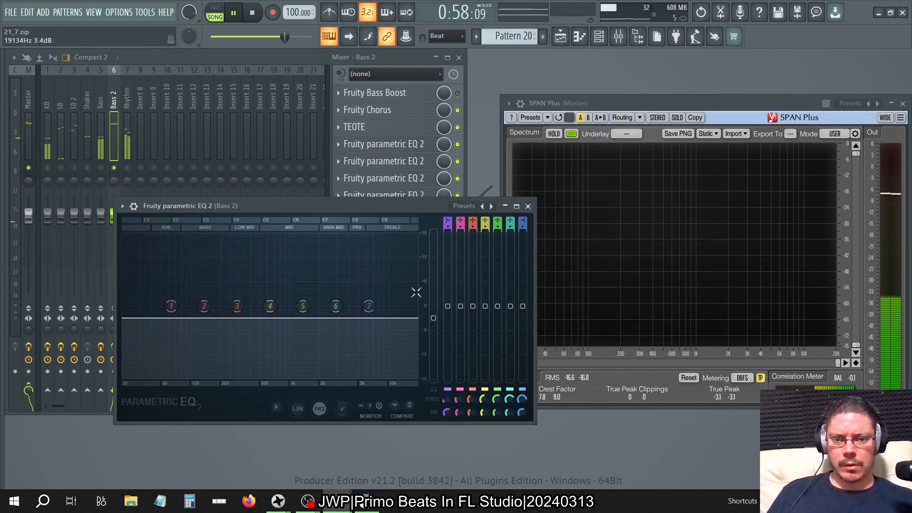
{"action": "left_click_drag", "start_coordinate": [433, 317], "coordinate": [433, 342]}
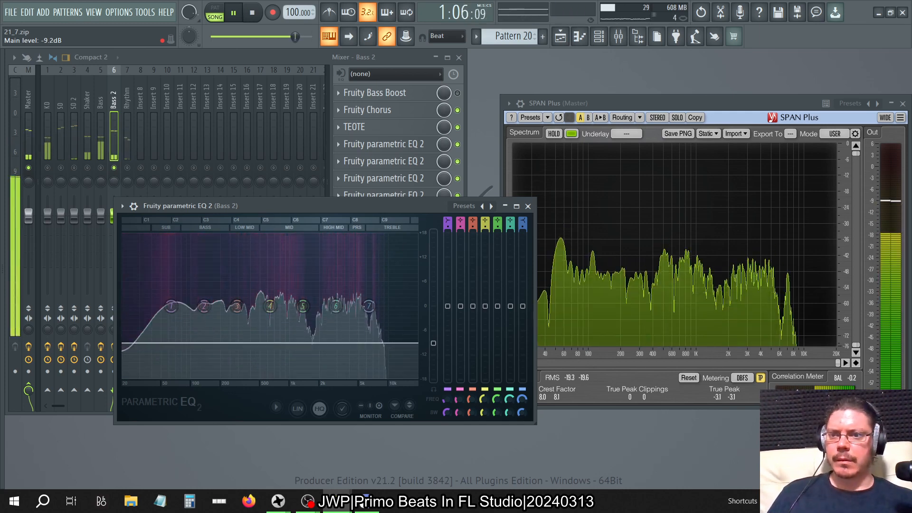
{"action": "left_click_drag", "start_coordinate": [433, 342], "coordinate": [433, 348]}
{"action": "left_click", "coordinate": [528, 206]}
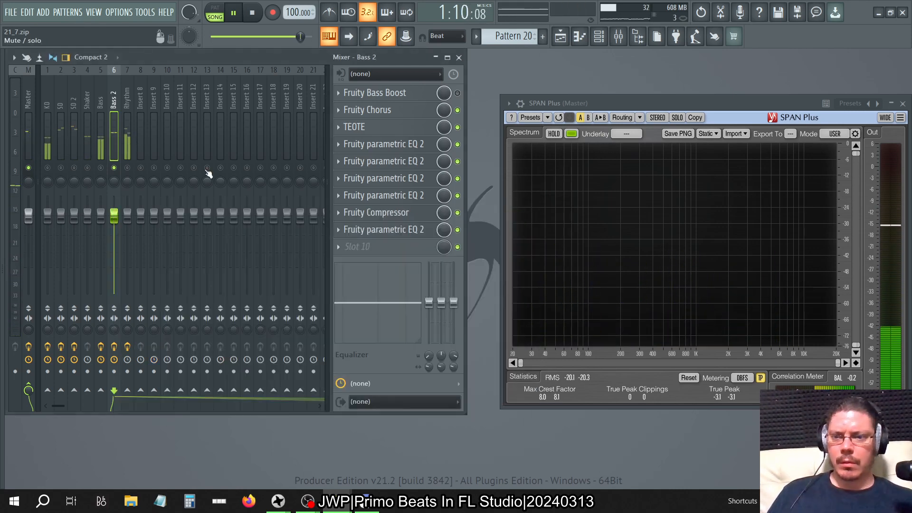
Play the full mix from the start with all tracks audible, and check the slot 3 Parametric EQ 2 on the Rhythm track.
{"action": "left_click", "coordinate": [236, 14]}
{"action": "left_click", "coordinate": [233, 13]}
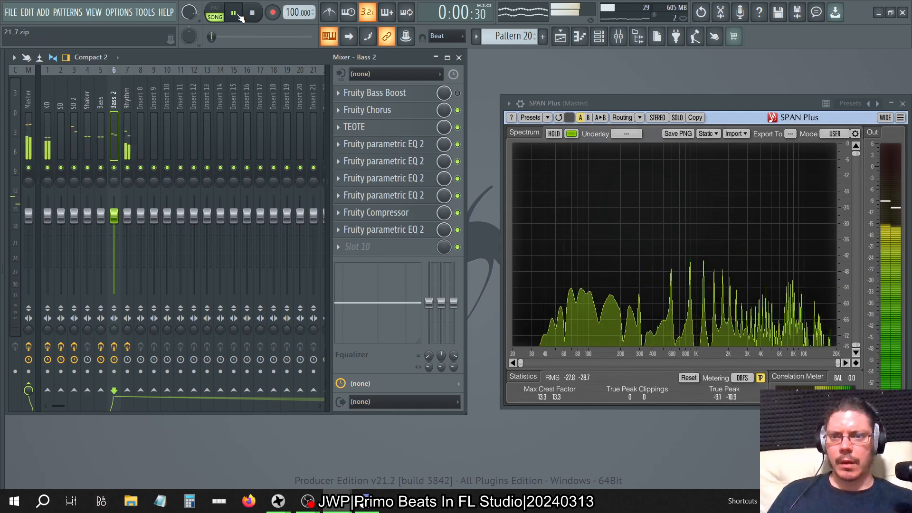
{"action": "left_click", "coordinate": [126, 102]}
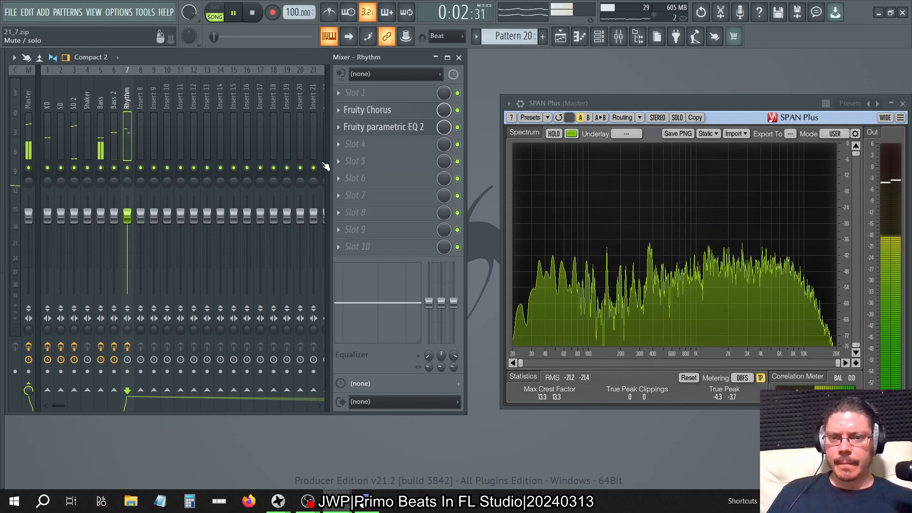
{"action": "left_click", "coordinate": [408, 127]}
{"action": "left_click", "coordinate": [484, 167]}
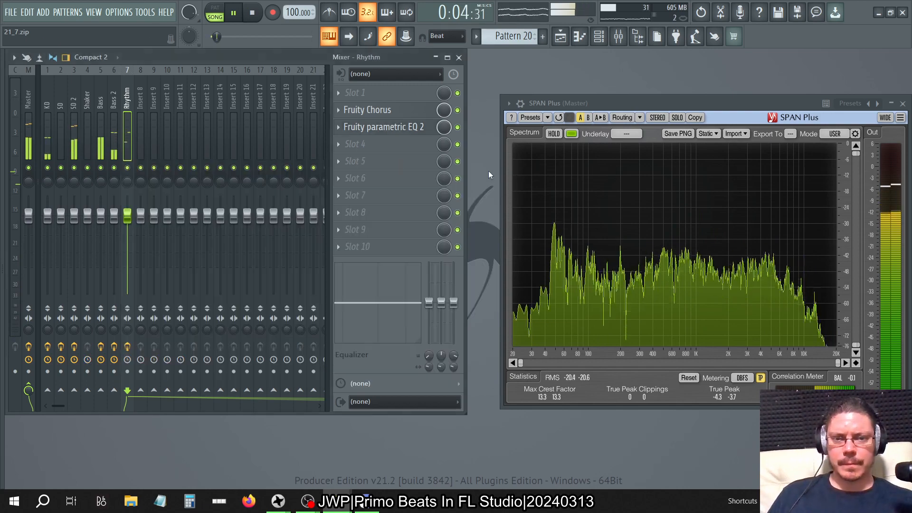
Add a Fruity Parametric EQ 2 to slot 4 of the Rhythm track and put its editor out of view.
{"action": "left_click", "coordinate": [353, 145]}
{"action": "left_click", "coordinate": [534, 371]}
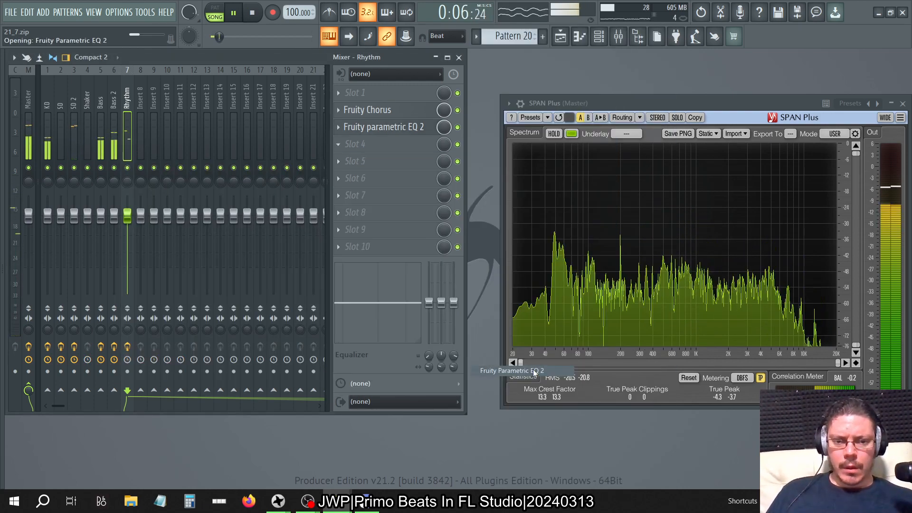
{"action": "left_click", "coordinate": [467, 145]}
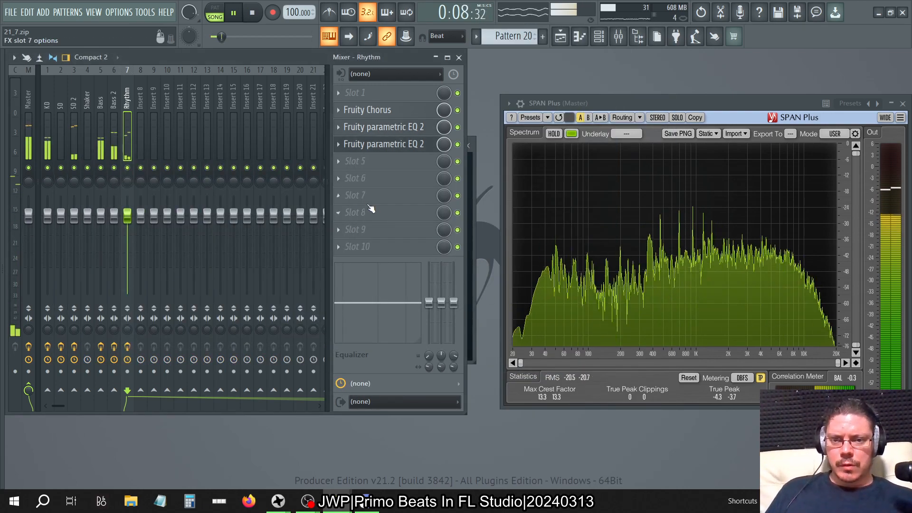
Add a Fruity Compressor to slot 8 of the Rhythm track, load its Rhythm preset, and close the editor.
{"action": "left_click", "coordinate": [354, 212]}
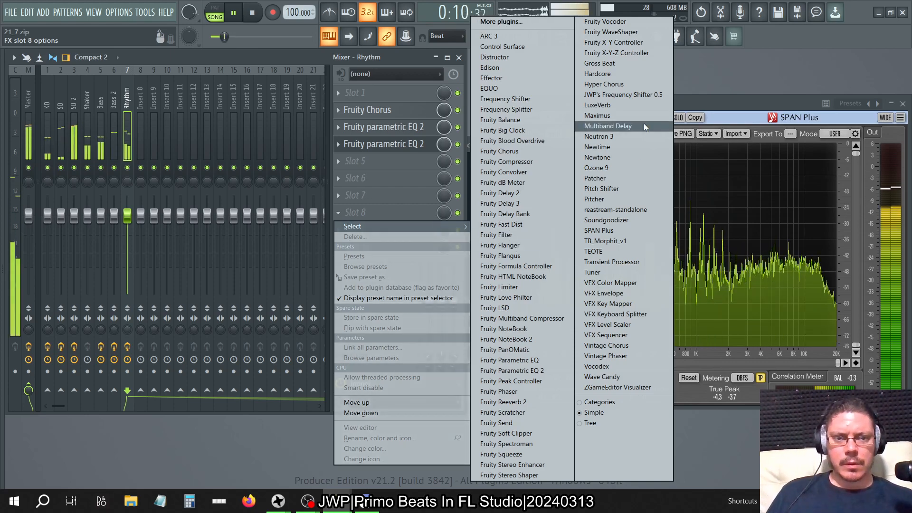
{"action": "left_click", "coordinate": [526, 161]}
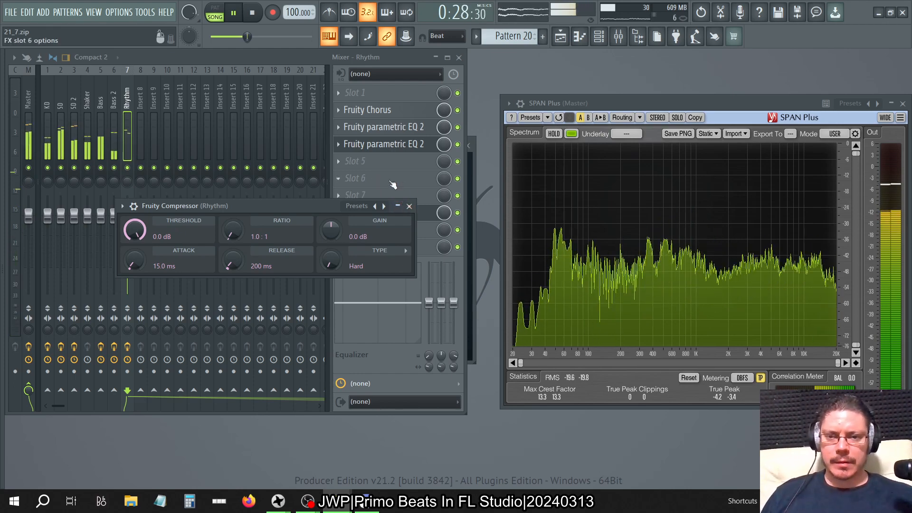
{"action": "left_click", "coordinate": [375, 205]}
{"action": "left_click", "coordinate": [394, 212]}
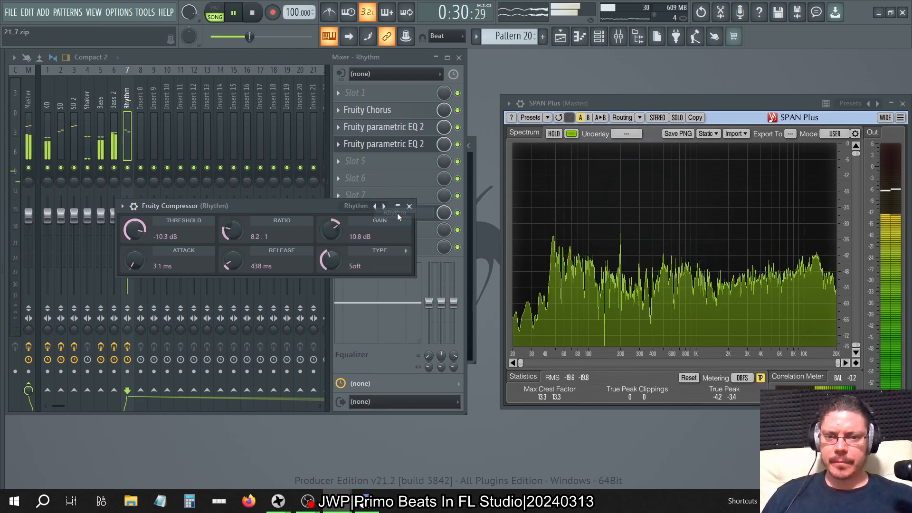
{"action": "left_click", "coordinate": [407, 206]}
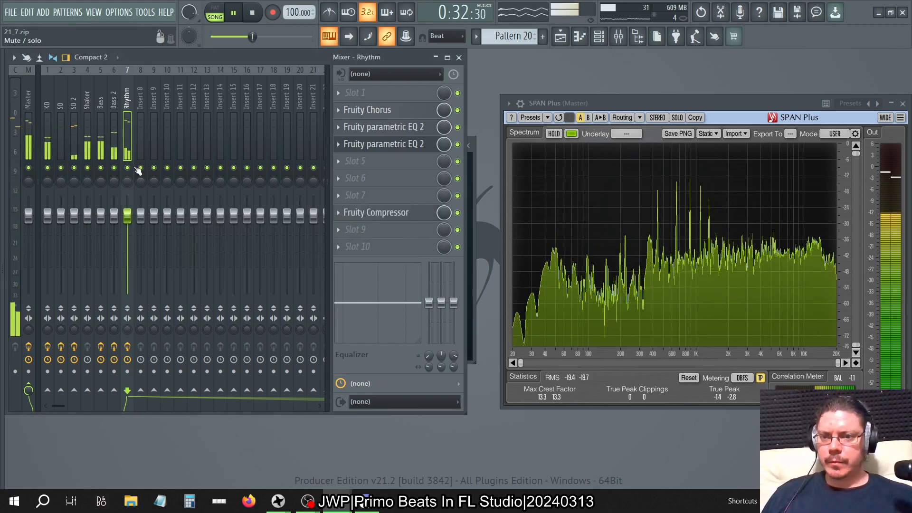
Reset the gain of the Fruity Compressor on the soloed Rhythm track, and close its editor.
{"action": "left_click", "coordinate": [382, 213]}
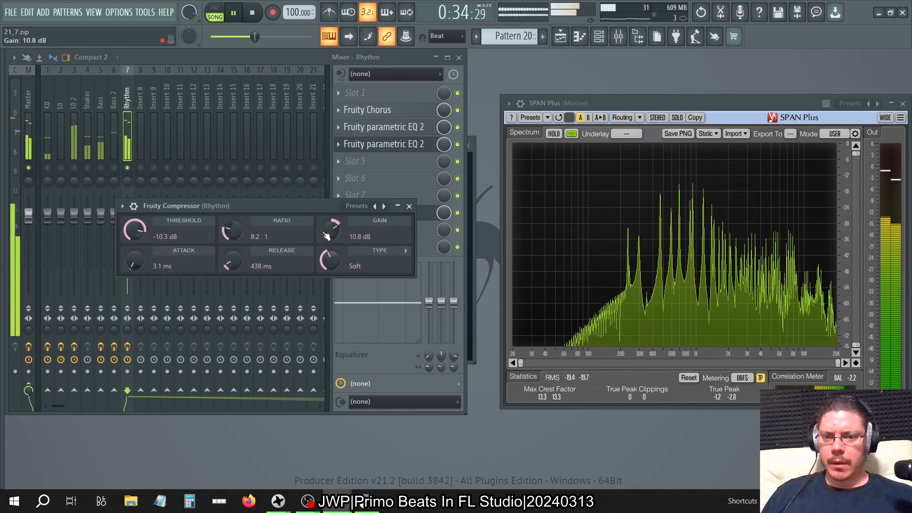
{"action": "right_click", "coordinate": [321, 229]}
{"action": "left_click", "coordinate": [337, 237]}
{"action": "left_click", "coordinate": [410, 206]}
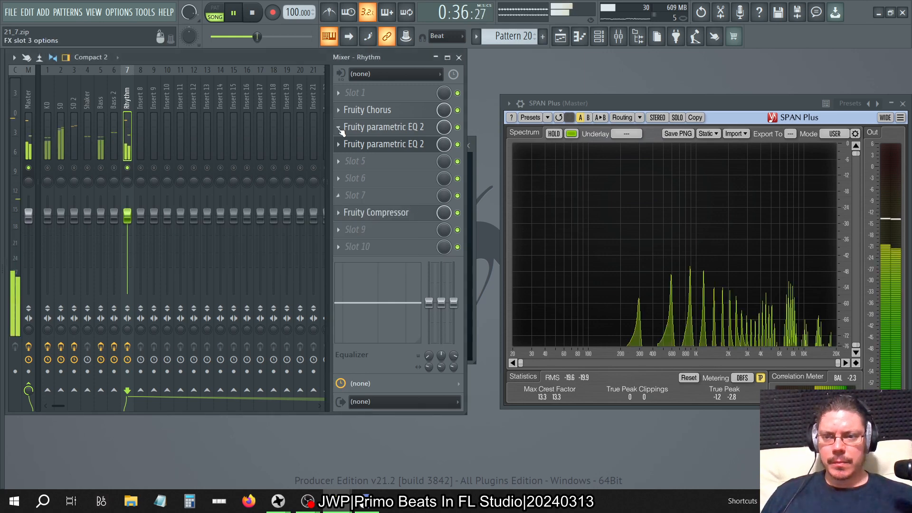
Set the main level of the slot 4 Fruity Parametric EQ 2 on the Rhythm track to 18.0 dB, and close its editor.
{"action": "left_click", "coordinate": [377, 144]}
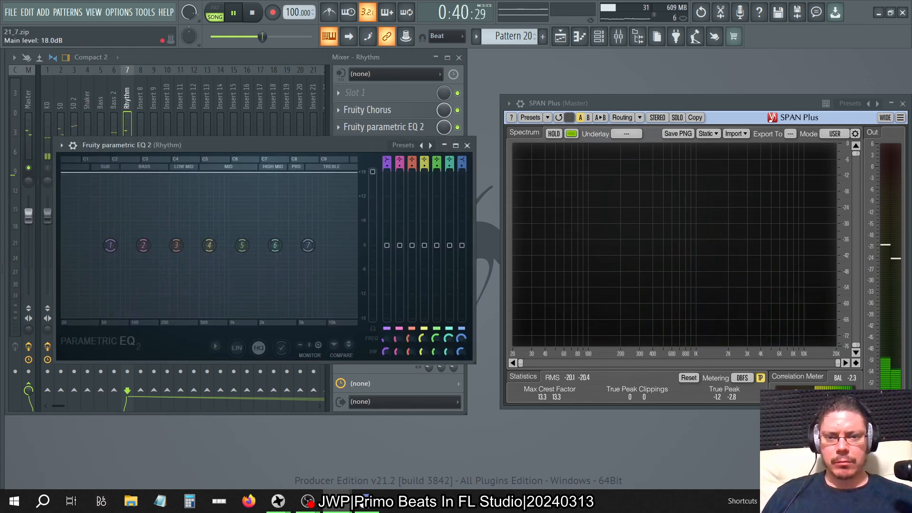
{"action": "left_click", "coordinate": [467, 144]}
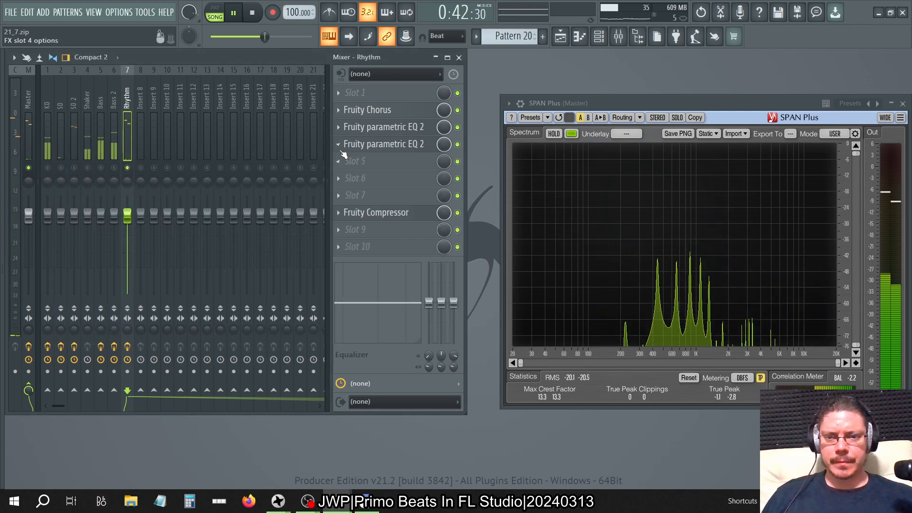
Stop the song, audition the Clean A1 sample with Use loop points on, switch the option back off, and close the channel settings.
{"action": "left_click", "coordinate": [598, 36]}
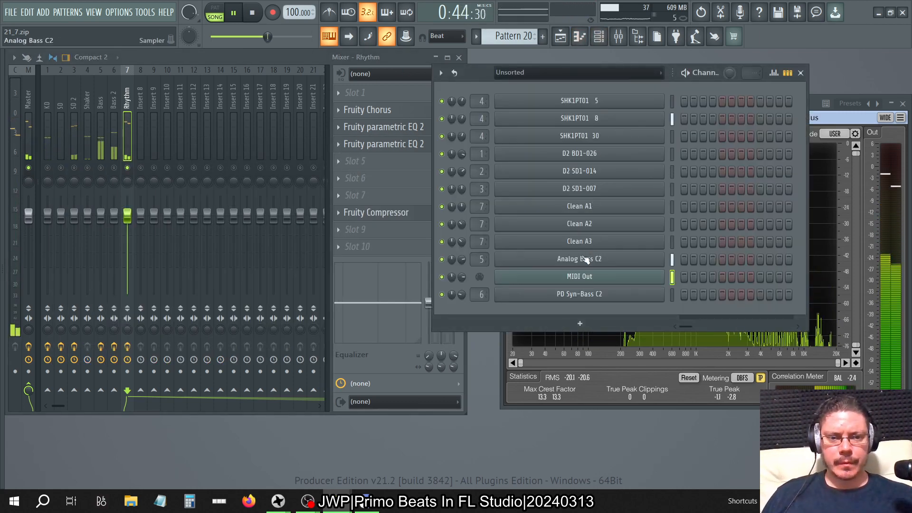
{"action": "left_click", "coordinate": [589, 206]}
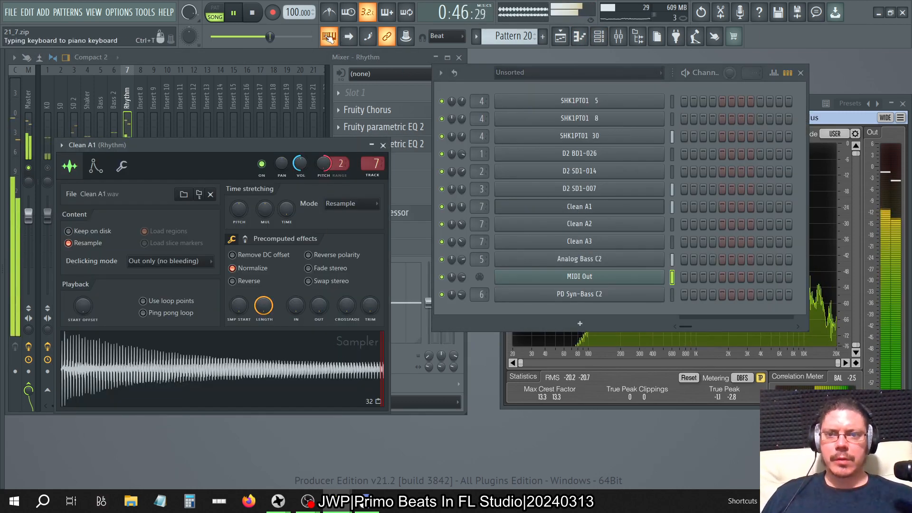
{"action": "key", "text": "space"}
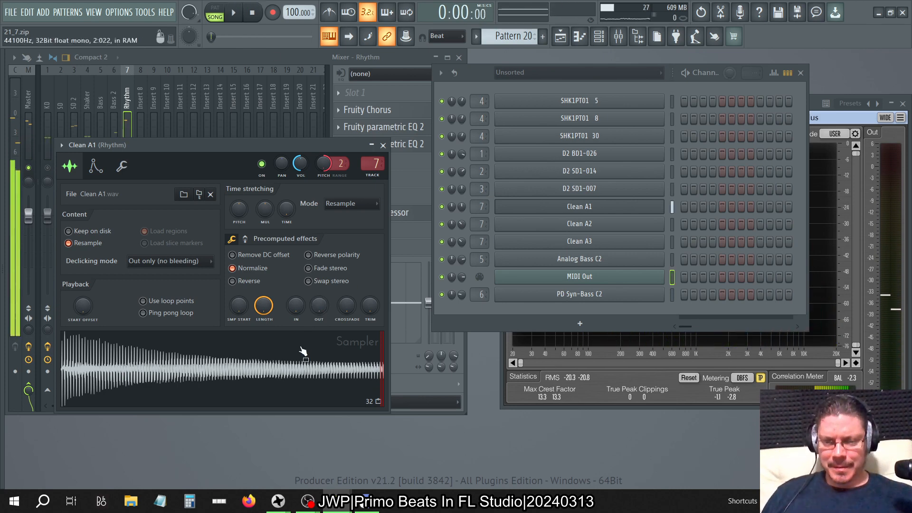
{"action": "left_click", "coordinate": [143, 301]}
{"action": "left_click", "coordinate": [174, 368]}
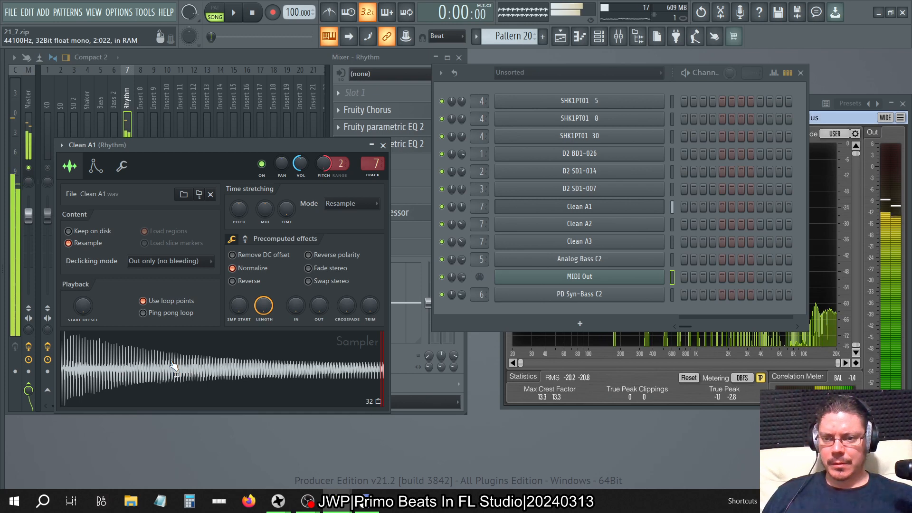
{"action": "left_click", "coordinate": [185, 303]}
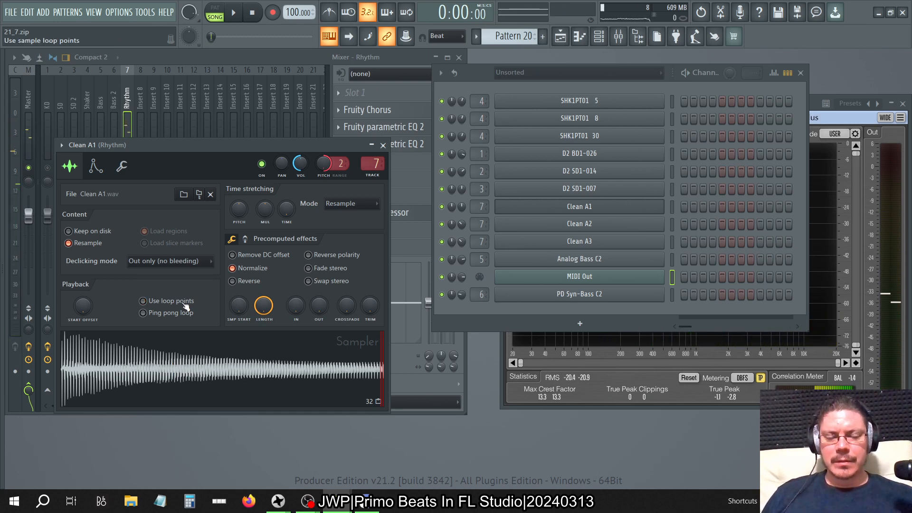
{"action": "left_click", "coordinate": [383, 145]}
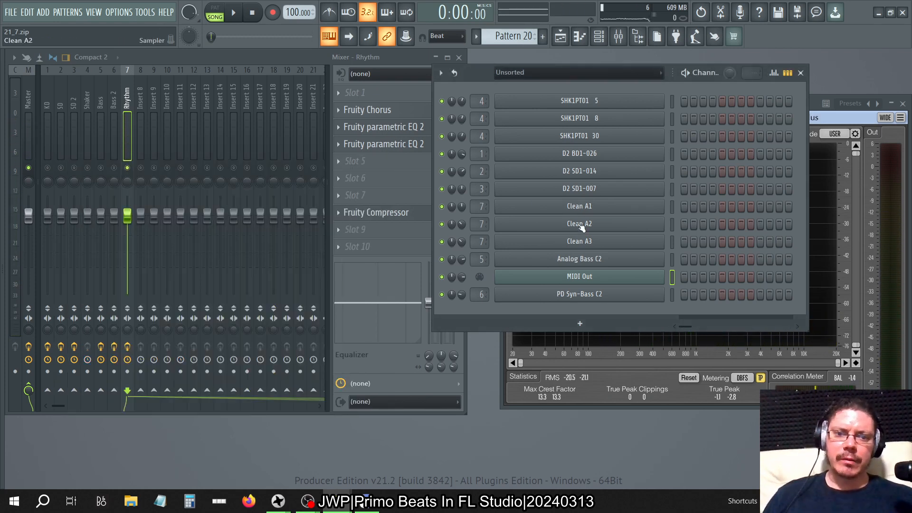
Look through the patterns in the channel rack for Clean A1 notes, ending on Pattern 6.
{"action": "key", "text": "KP_Subtract"}
{"action": "key", "text": "KP_Subtract"}
{"action": "key", "text": "KP_Subtract"}
{"action": "key", "text": "KP_Subtract"}
{"action": "key", "text": "KP_Subtract"}
{"action": "key", "text": "KP_Subtract"}
{"action": "key", "text": "KP_Subtract"}
{"action": "key", "text": "KP_Subtract"}
{"action": "key", "text": "KP_Subtract"}
{"action": "key", "text": "KP_Subtract"}
{"action": "key", "text": "KP_Subtract"}
{"action": "key", "text": "KP_Subtract"}
{"action": "key", "text": "KP_Subtract"}
{"action": "key", "text": "KP_Subtract"}
{"action": "key", "text": "KP_Subtract"}
{"action": "key", "text": "KP_Subtract"}
{"action": "key", "text": "KP_Subtract"}
{"action": "key", "text": "KP_Subtract"}
{"action": "key", "text": "KP_Subtract"}
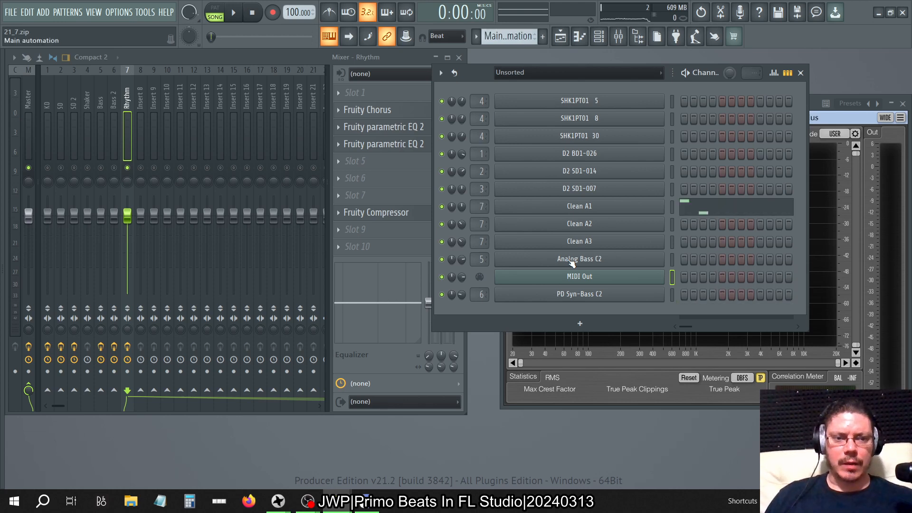
{"action": "key", "text": "KP_Add"}
{"action": "key", "text": "KP_Add"}
{"action": "key", "text": "KP_Add"}
{"action": "key", "text": "KP_Add"}
{"action": "key", "text": "KP_Add"}
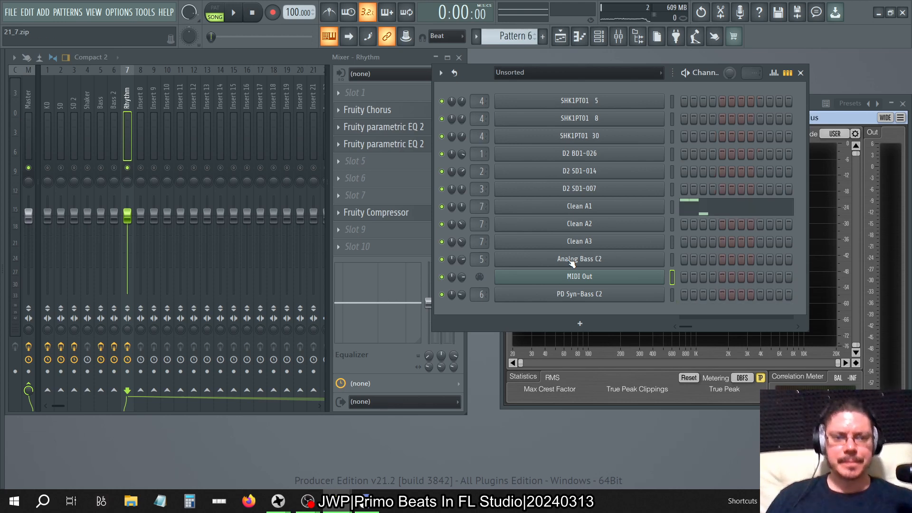
{"action": "key", "text": "KP_Add"}
{"action": "key", "text": "KP_Add"}
{"action": "key", "text": "KP_Add"}
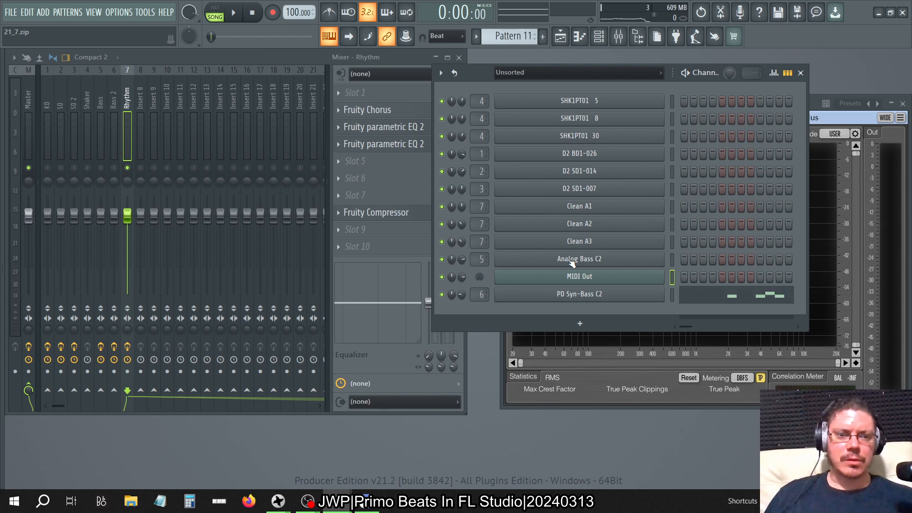
{"action": "key", "text": "KP_Subtract"}
{"action": "key", "text": "KP_Subtract"}
{"action": "key", "text": "KP_Subtract"}
{"action": "key", "text": "KP_Subtract"}
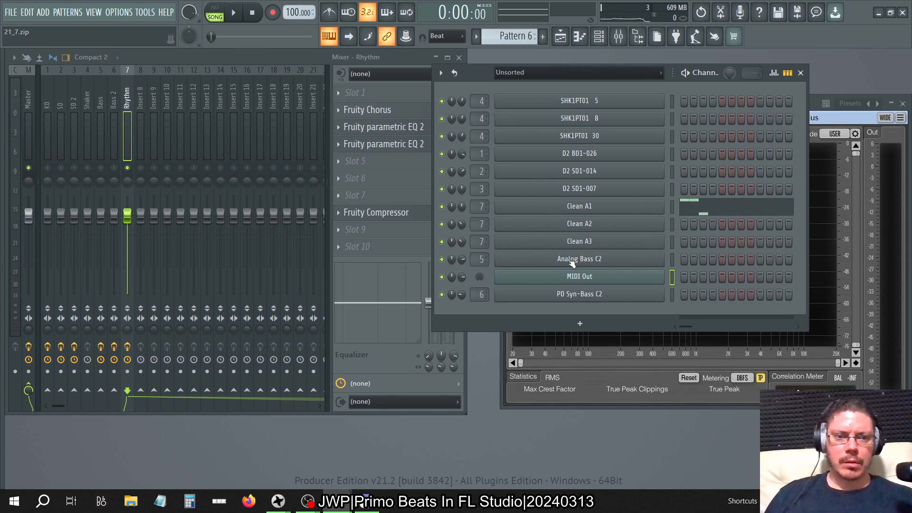
Open Pattern 6's Clean A1 notes in the piano roll and set the main snap to Step.
{"action": "left_click", "coordinate": [695, 213]}
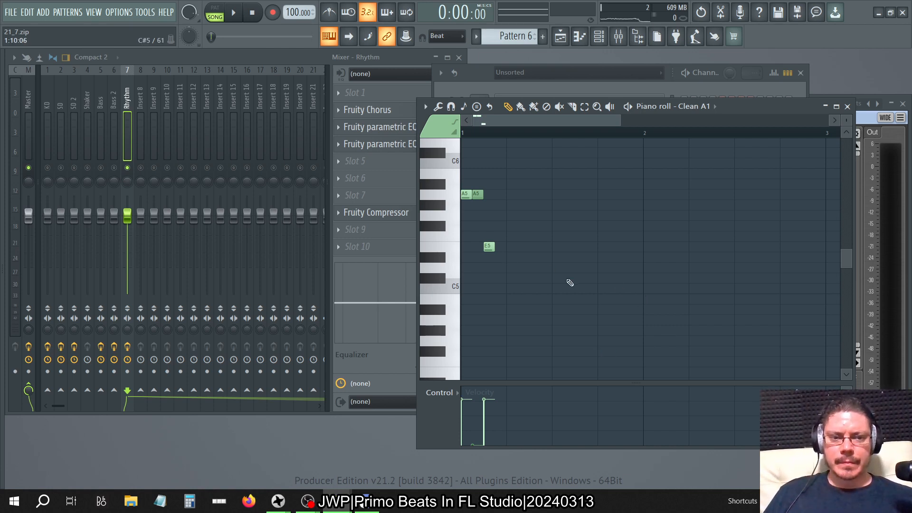
{"action": "left_click_drag", "start_coordinate": [493, 247], "coordinate": [512, 265]}
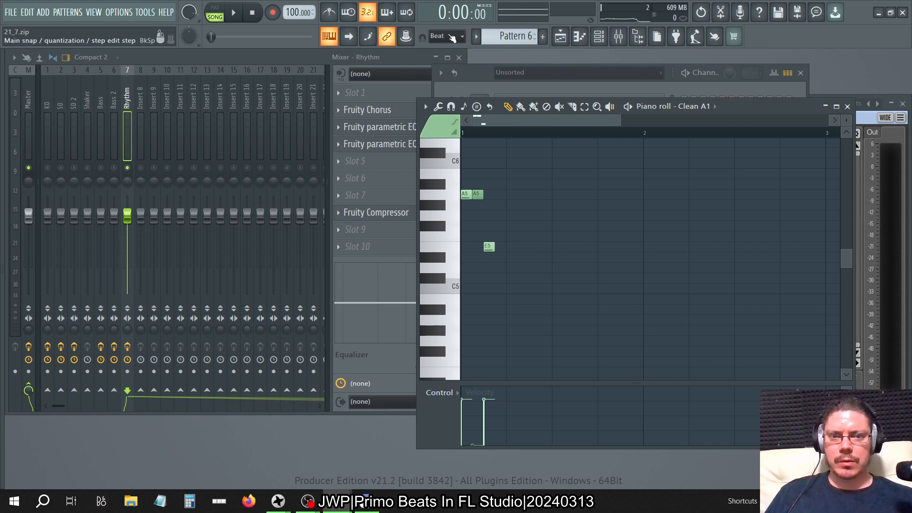
{"action": "left_click", "coordinate": [450, 106]}
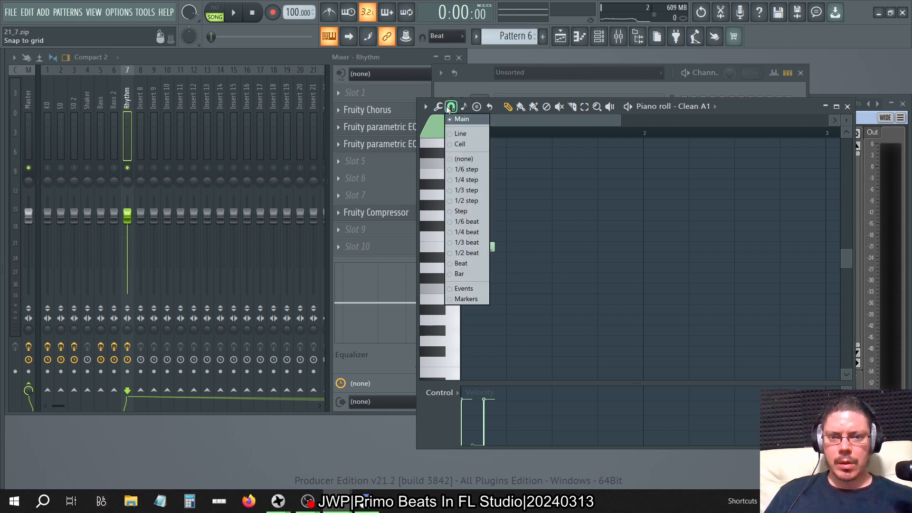
{"action": "left_click", "coordinate": [449, 40]}
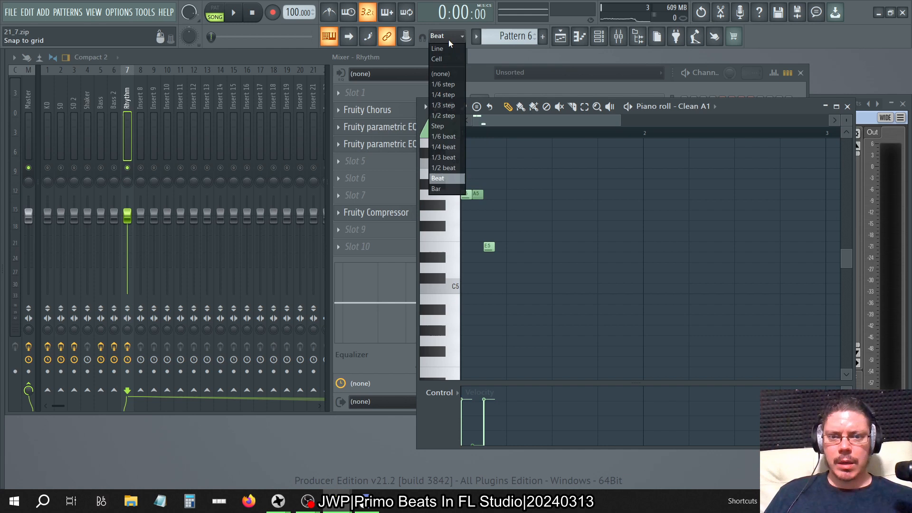
{"action": "left_click", "coordinate": [448, 114]}
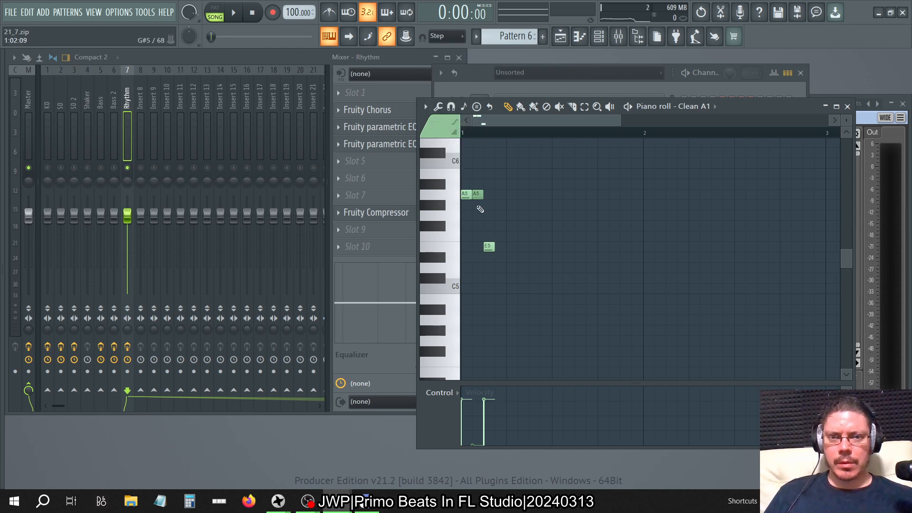
Extend the Clean A1 channel's E5 note to the end of the bar in Patterns 6 and 7, and lengthen Pattern 7's A5 to two steps.
{"action": "left_click", "coordinate": [489, 247]}
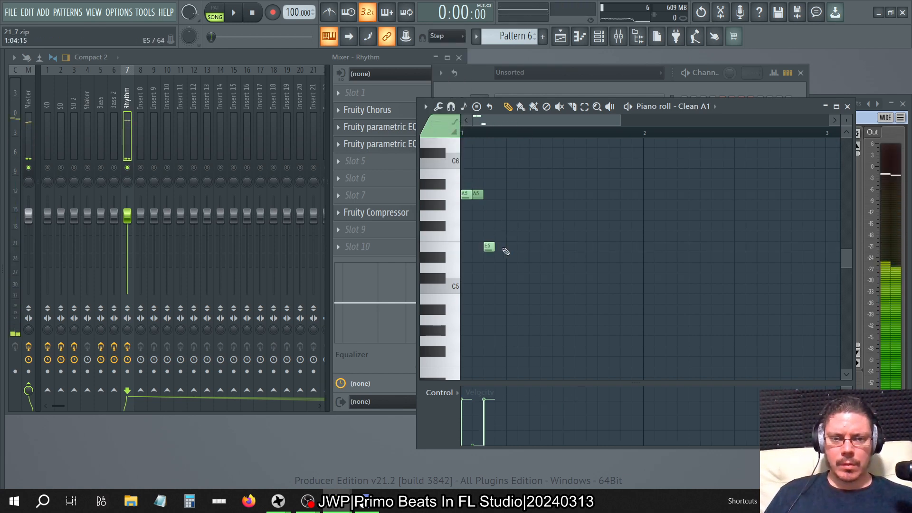
{"action": "left_click_drag", "start_coordinate": [494, 247], "coordinate": [642, 274]}
{"action": "key", "text": "KP_Add"}
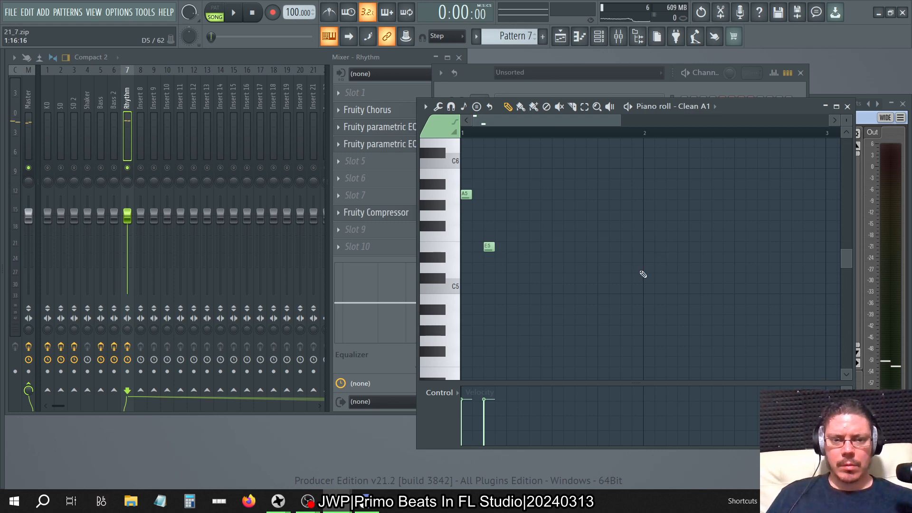
{"action": "left_click_drag", "start_coordinate": [494, 248], "coordinate": [641, 275]}
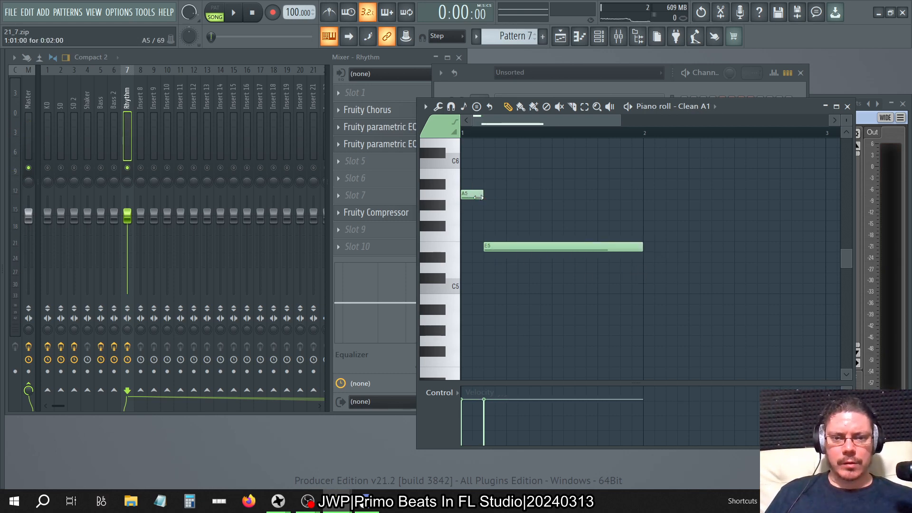
In Pattern 8 and Main automation, lengthen the first Clean A1 note to two steps and extend the second to about the end of the bar.
{"action": "key", "text": "KP_Add"}
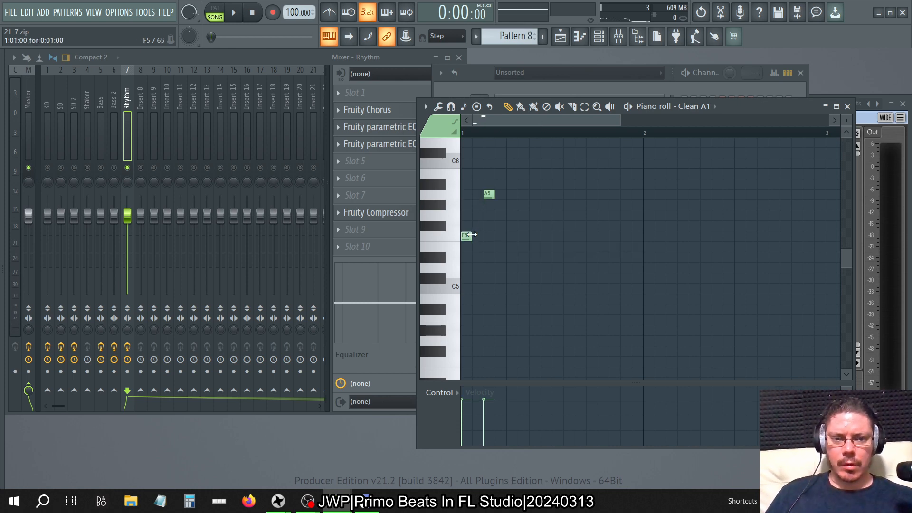
{"action": "left_click_drag", "start_coordinate": [495, 195], "coordinate": [633, 212]}
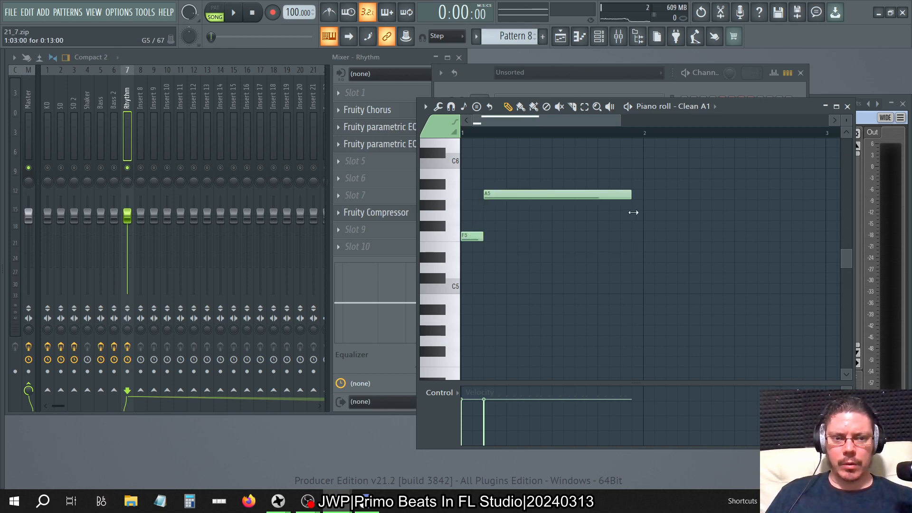
{"action": "key", "text": "KP_Add"}
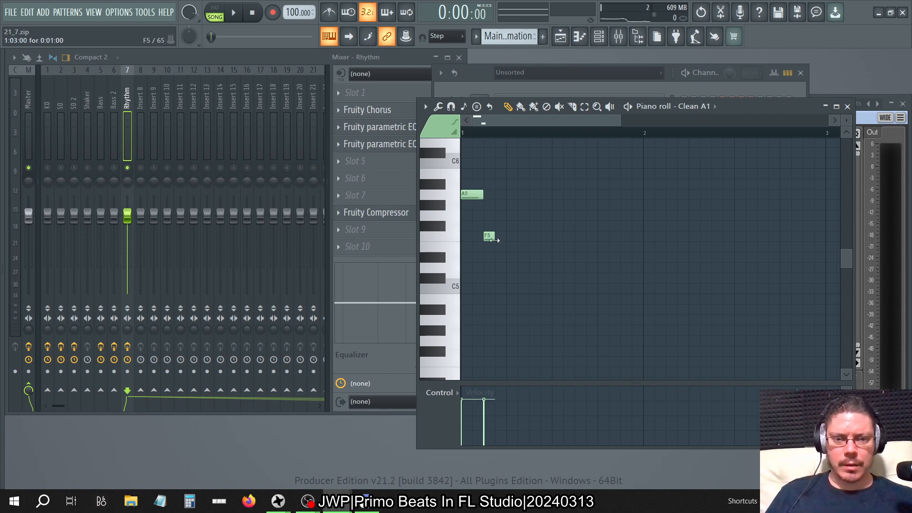
{"action": "left_click_drag", "start_coordinate": [494, 240], "coordinate": [636, 275]}
Check the remaining patterns in the piano roll for further Clean A1 notes, ending on Pattern 4.
{"action": "key", "text": "KP_Add"}
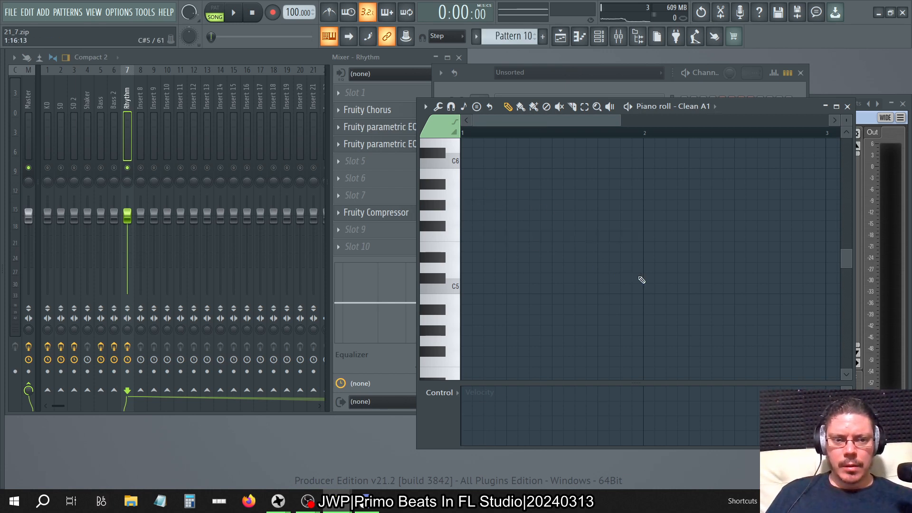
{"action": "key", "text": "KP_Add"}
{"action": "key", "text": "KP_Subtract"}
{"action": "key", "text": "KP_Subtract"}
{"action": "key", "text": "KP_Subtract"}
{"action": "key", "text": "KP_Subtract"}
{"action": "key", "text": "KP_Subtract"}
{"action": "key", "text": "KP_Subtract"}
{"action": "key", "text": "KP_Subtract"}
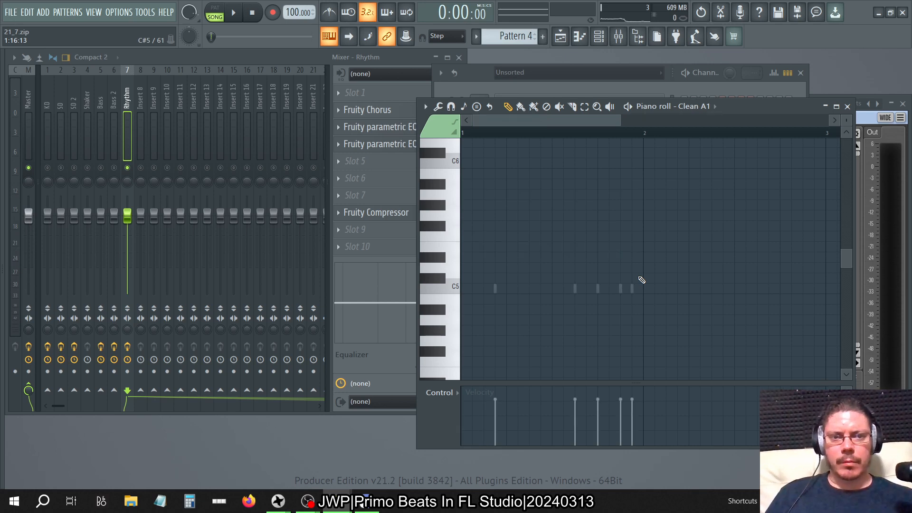
Turn on Use loop points for the Clean A1, Clean A2 and Clean A3 channels, and close all windows.
{"action": "left_click", "coordinate": [598, 37]}
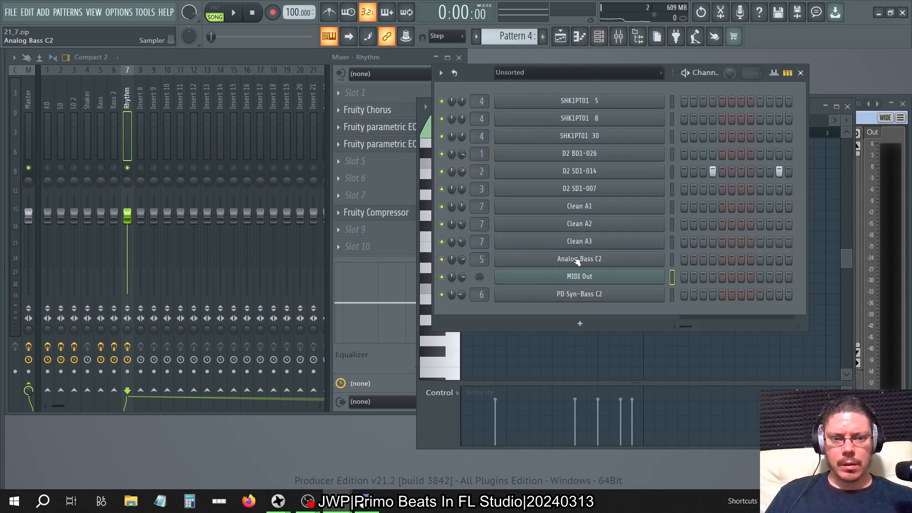
{"action": "left_click", "coordinate": [594, 174]}
{"action": "left_click", "coordinate": [589, 206]}
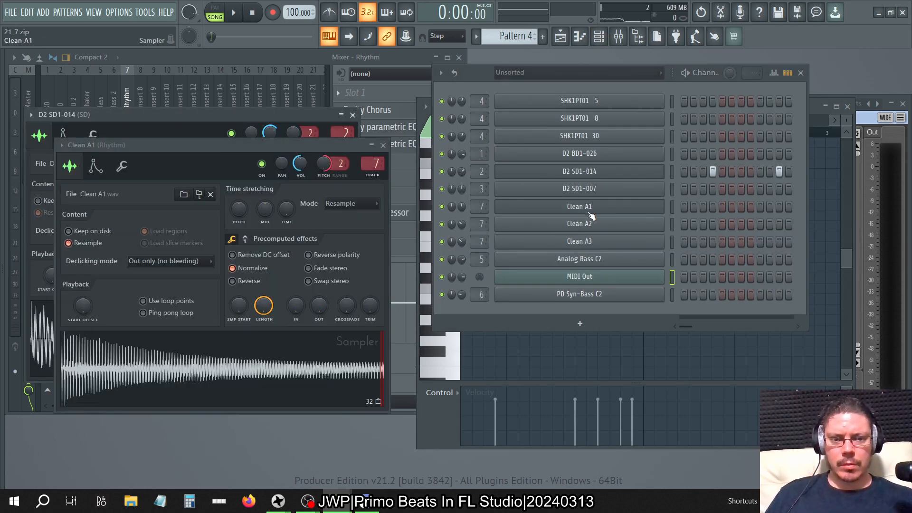
{"action": "left_click", "coordinate": [569, 226]}
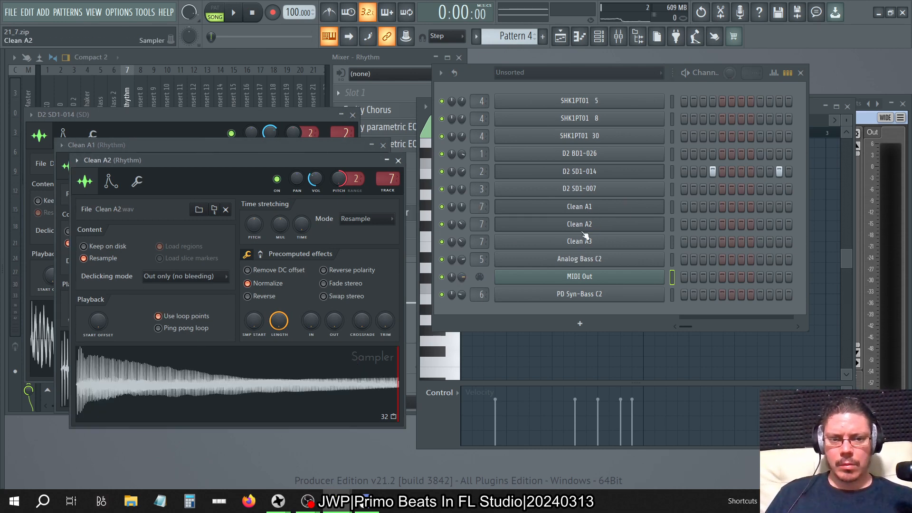
{"action": "left_click", "coordinate": [575, 243]}
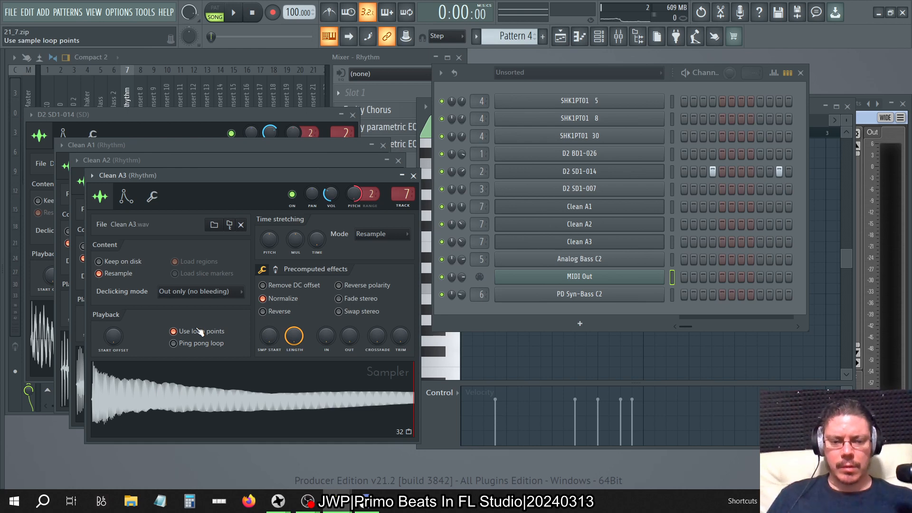
{"action": "key", "text": "F12"}
Reopen the channel rack and review which channels each pattern uses, ending on Pattern 12.
{"action": "left_click", "coordinate": [598, 37]}
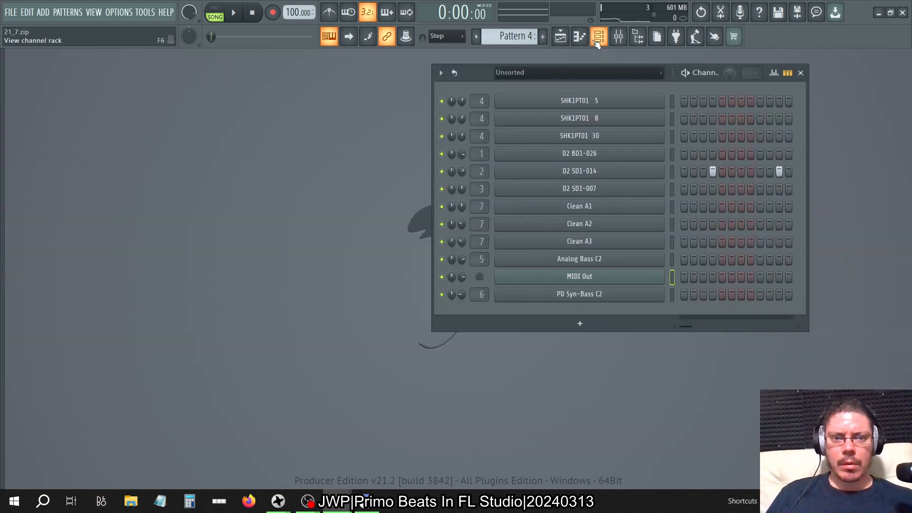
{"action": "key", "text": "KP_Add"}
{"action": "key", "text": "KP_Add"}
{"action": "key", "text": "KP_Add"}
{"action": "key", "text": "KP_Add"}
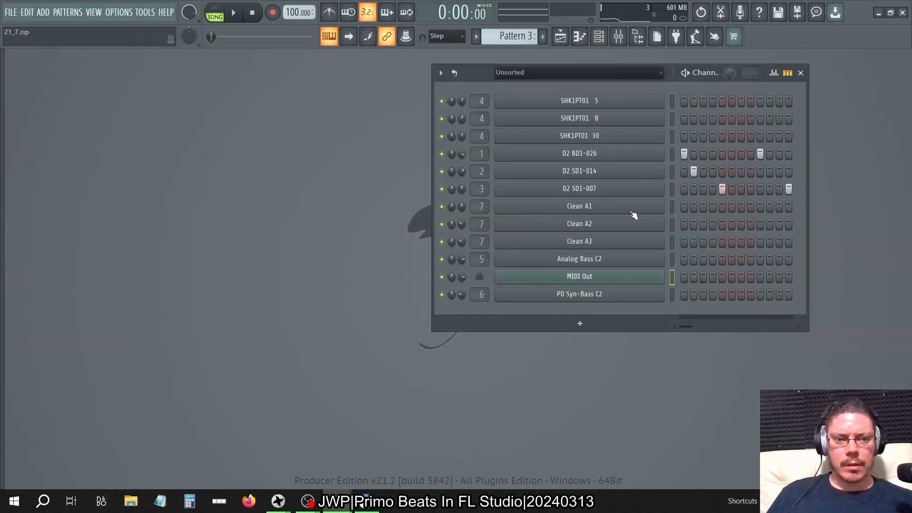
{"action": "key", "text": "KP_Subtract"}
{"action": "key", "text": "KP_Subtract"}
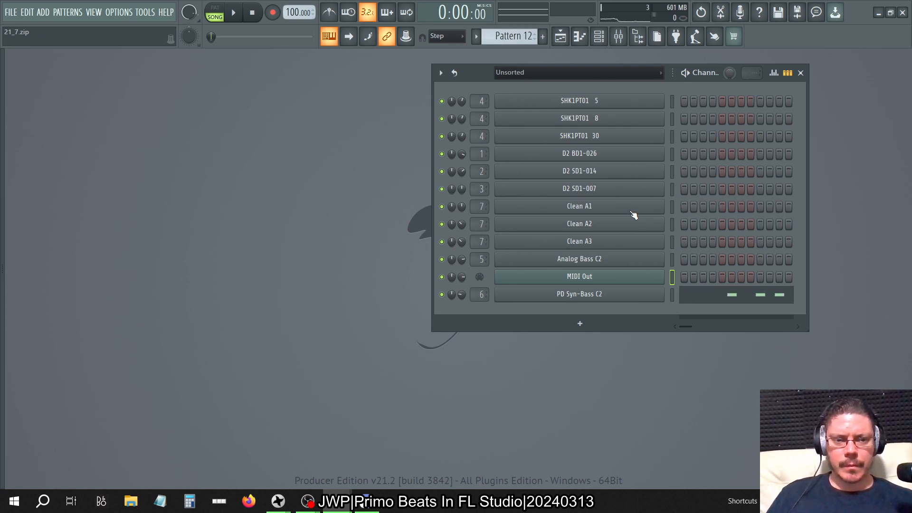
{"action": "key", "text": "KP_Add"}
{"action": "key", "text": "KP_Add"}
{"action": "key", "text": "KP_Add"}
{"action": "key", "text": "KP_Add"}
{"action": "key", "text": "KP_Add"}
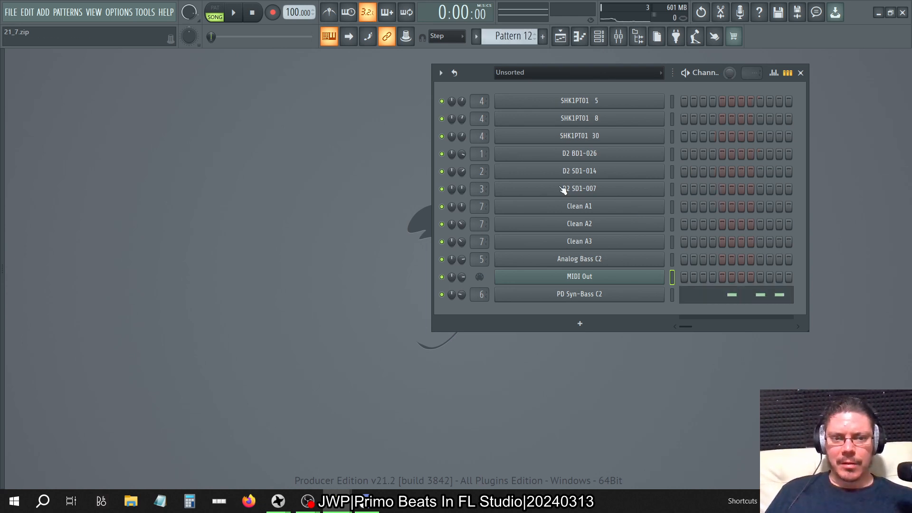
Play the song, open Clean A1's volume envelope and set its release tension to -1%.
{"action": "key", "text": "space"}
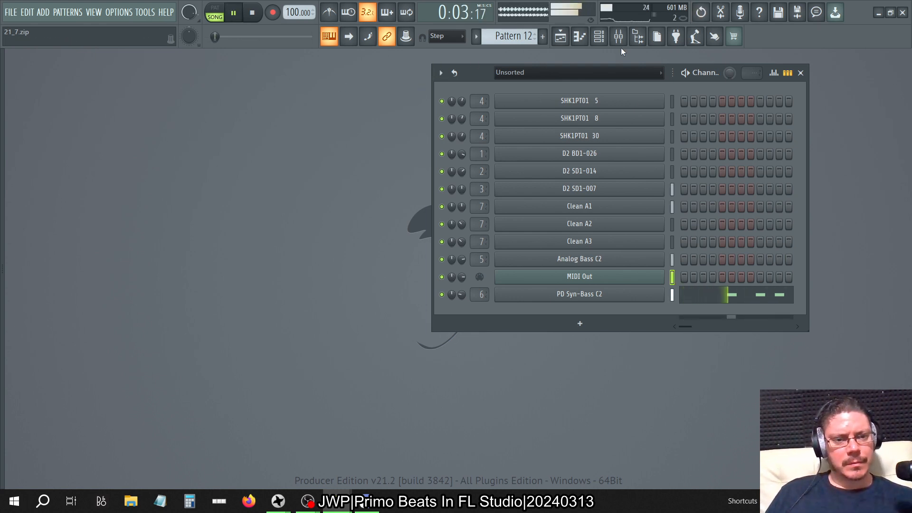
{"action": "left_click", "coordinate": [595, 209]}
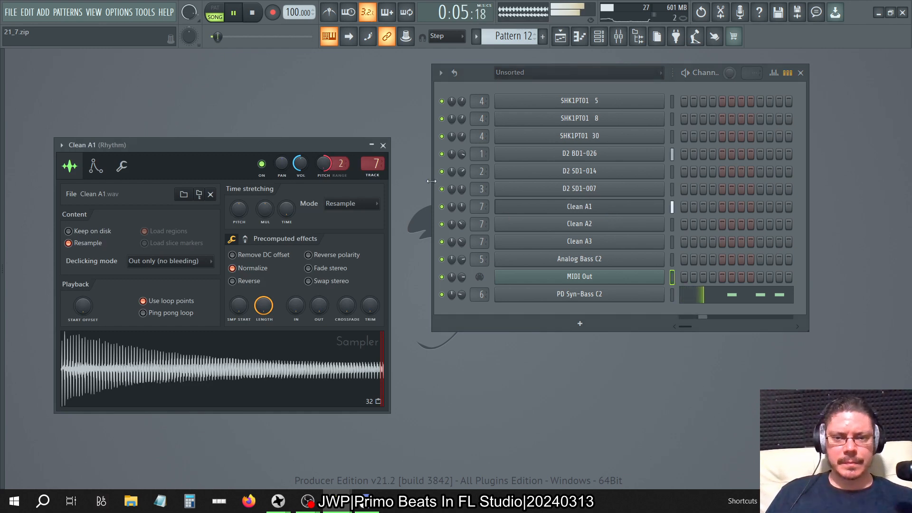
{"action": "left_click", "coordinate": [382, 146]}
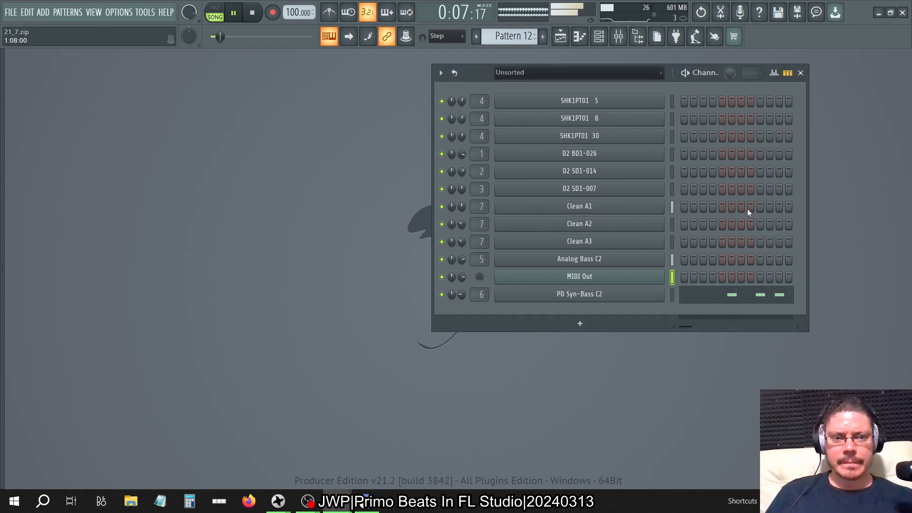
{"action": "left_click", "coordinate": [588, 207]}
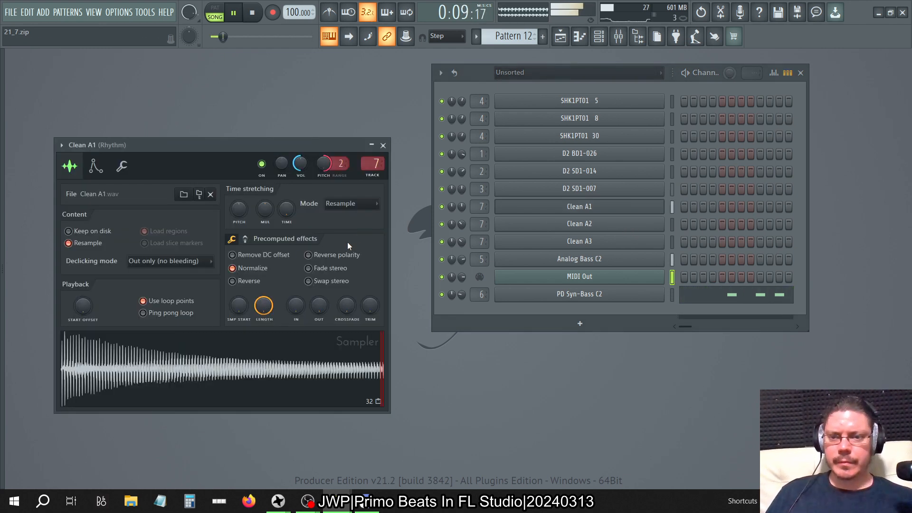
{"action": "left_click", "coordinate": [96, 166]}
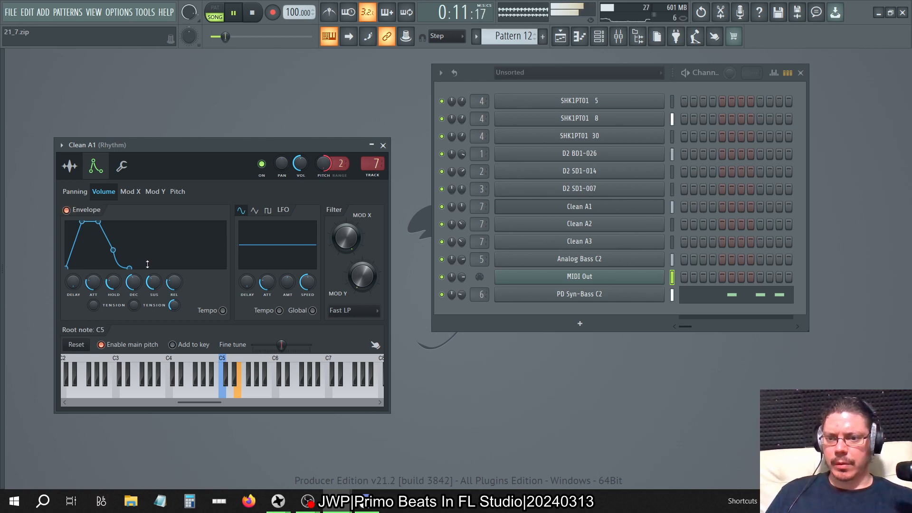
{"action": "mouse_move", "coordinate": [174, 305]}
{"action": "left_mouse_down"}
{"action": "mouse_move", "coordinate": [174, 318]}
{"action": "mouse_move", "coordinate": [177, 304]}
{"action": "left_mouse_up"}
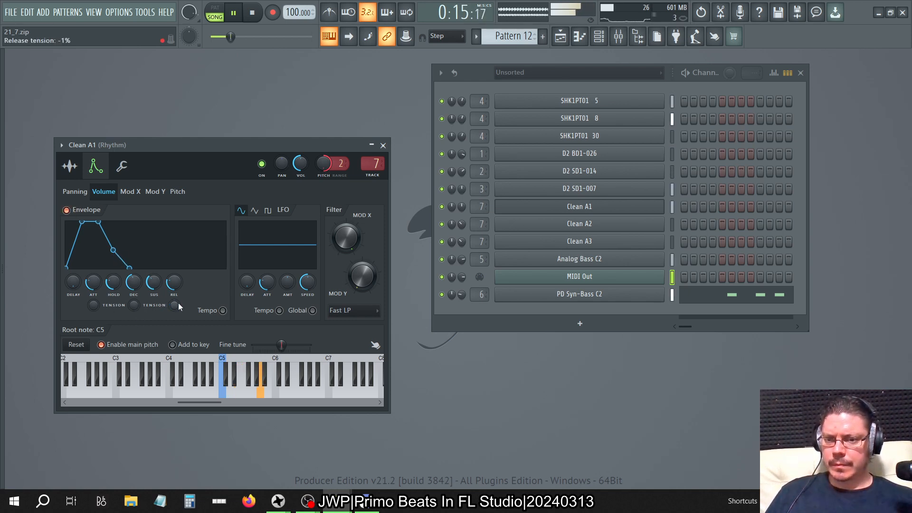
Bring Clean A1's volume envelope attack, hold, decay and sustain to zero, and raise its release.
{"action": "left_click_drag", "start_coordinate": [94, 283], "coordinate": [113, 309]}
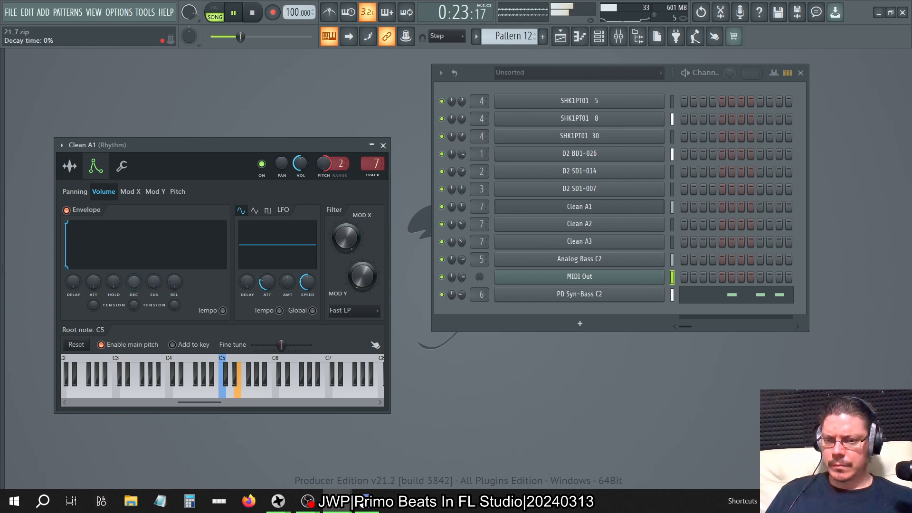
{"action": "left_click_drag", "start_coordinate": [136, 286], "coordinate": [136, 237]}
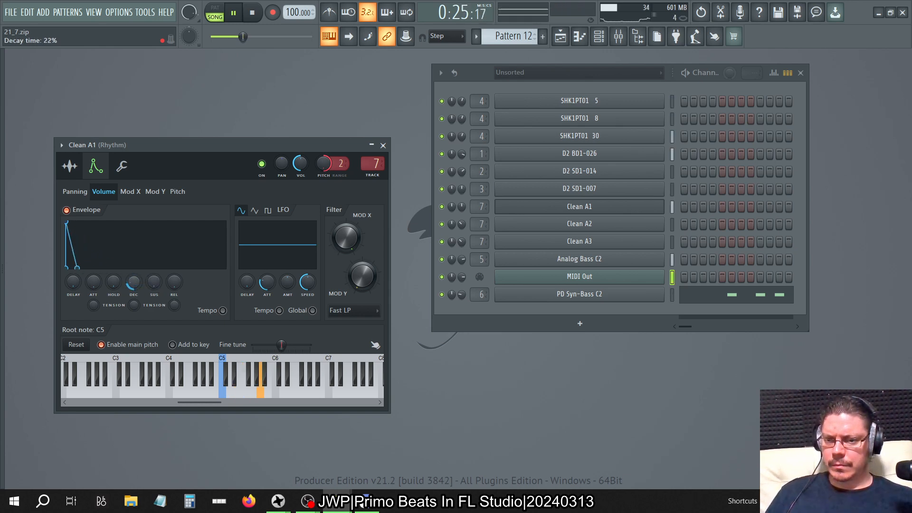
{"action": "left_click_drag", "start_coordinate": [153, 282], "coordinate": [153, 247]}
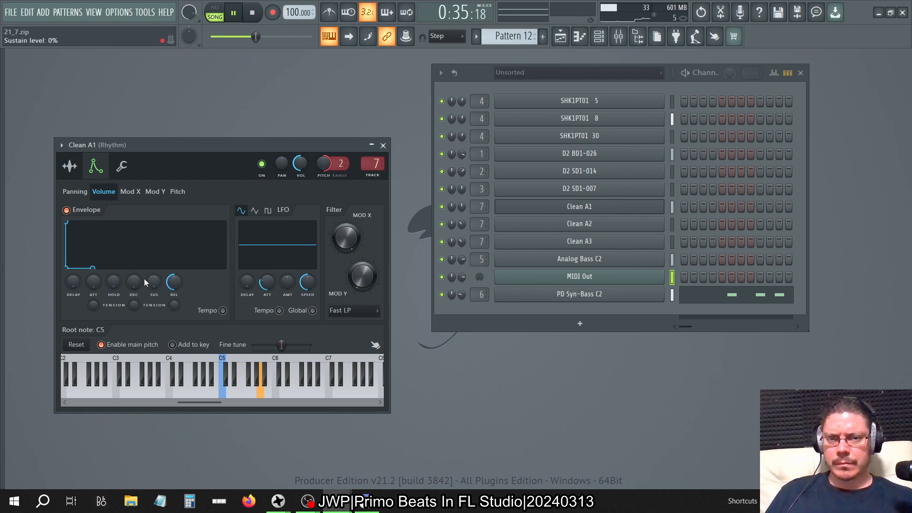
Try sustain levels of 100% and 26% on Clean A1's volume envelope during playback.
{"action": "left_click_drag", "start_coordinate": [159, 287], "coordinate": [159, 252]}
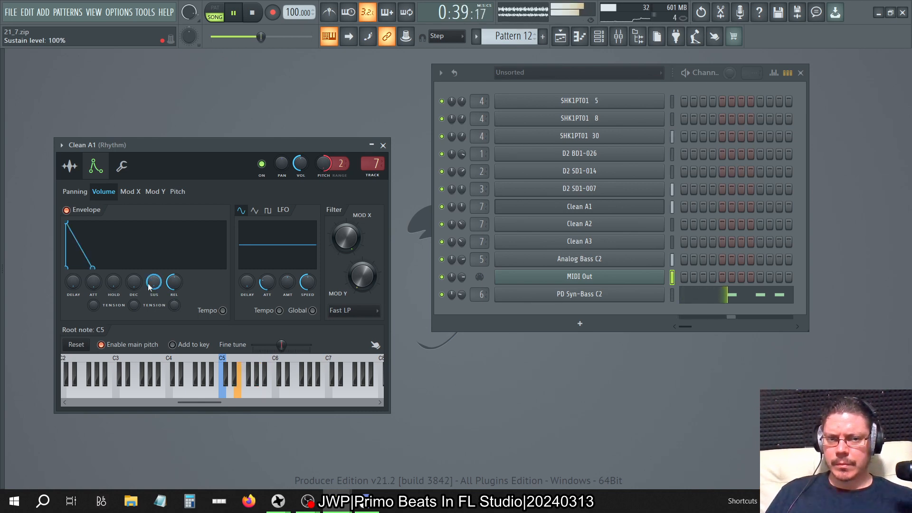
{"action": "left_click_drag", "start_coordinate": [149, 287], "coordinate": [134, 273]}
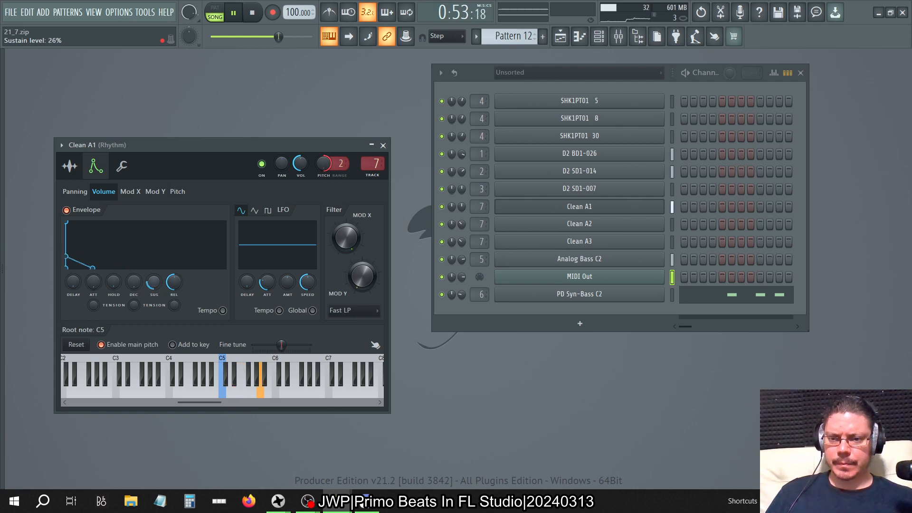
{"action": "left_click_drag", "start_coordinate": [157, 286], "coordinate": [158, 261]}
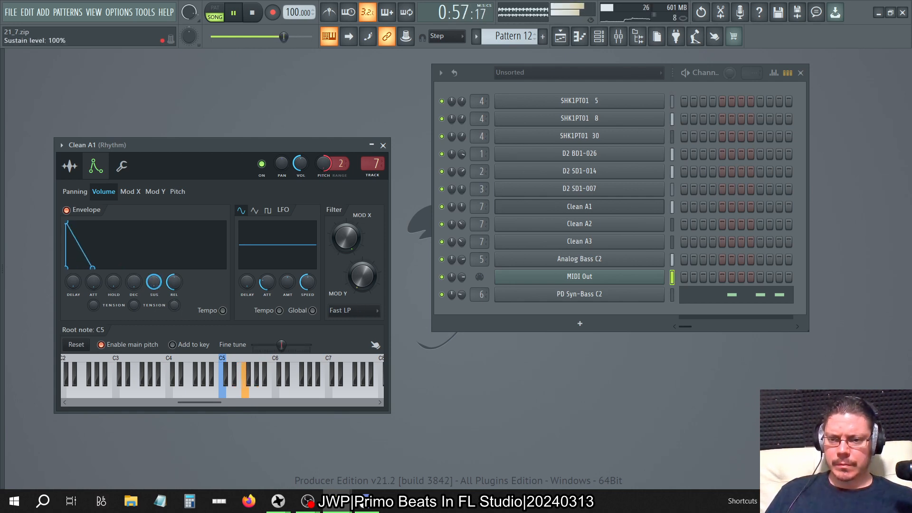
Drop Clean A1's envelope sustain to zero and tune its decay time, trying 30% and 25% before a longer value.
{"action": "left_click_drag", "start_coordinate": [154, 281], "coordinate": [154, 295]}
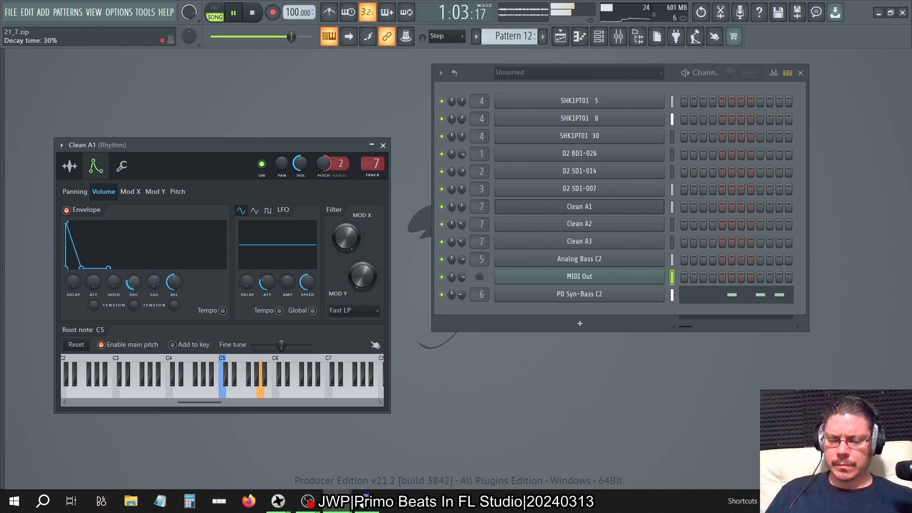
{"action": "left_click_drag", "start_coordinate": [134, 282], "coordinate": [134, 284]}
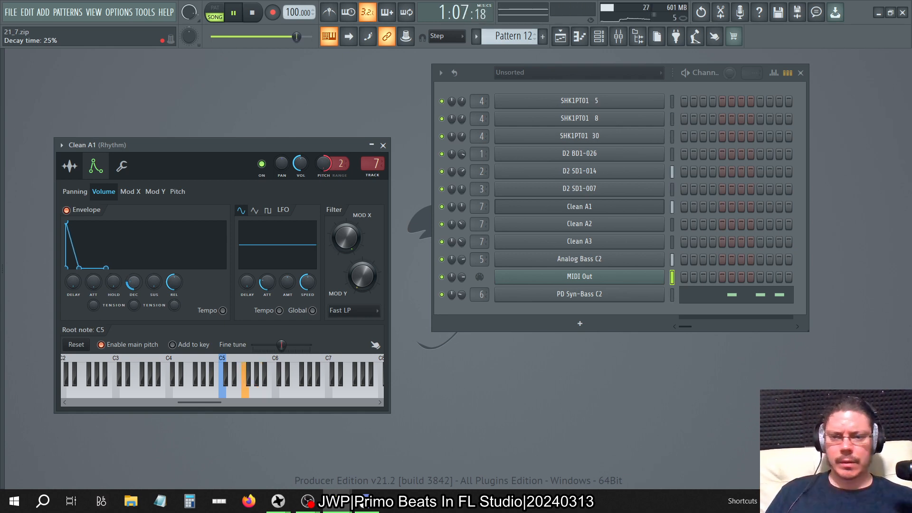
{"action": "left_click_drag", "start_coordinate": [134, 282], "coordinate": [133, 275]}
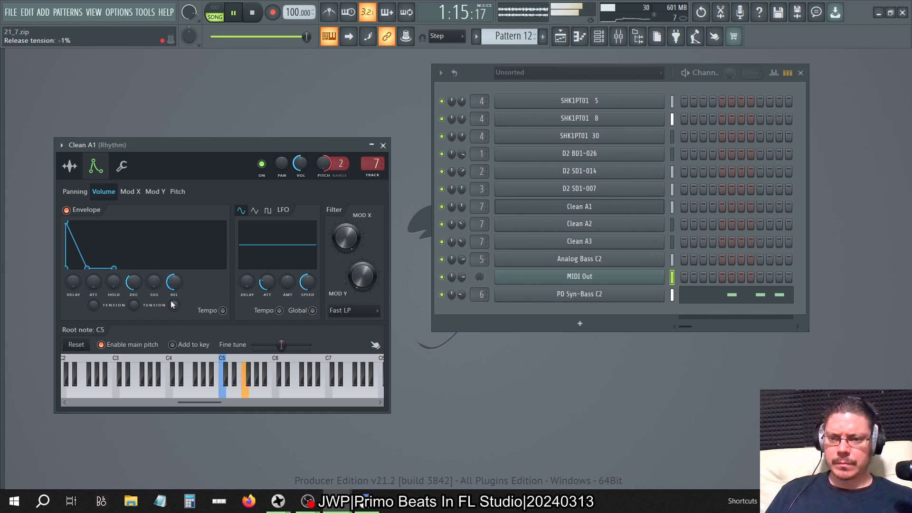
Look through Clean A1's sample, envelope, miscellaneous and precomputed effects settings, stopping playback along the way.
{"action": "left_click", "coordinate": [70, 166]}
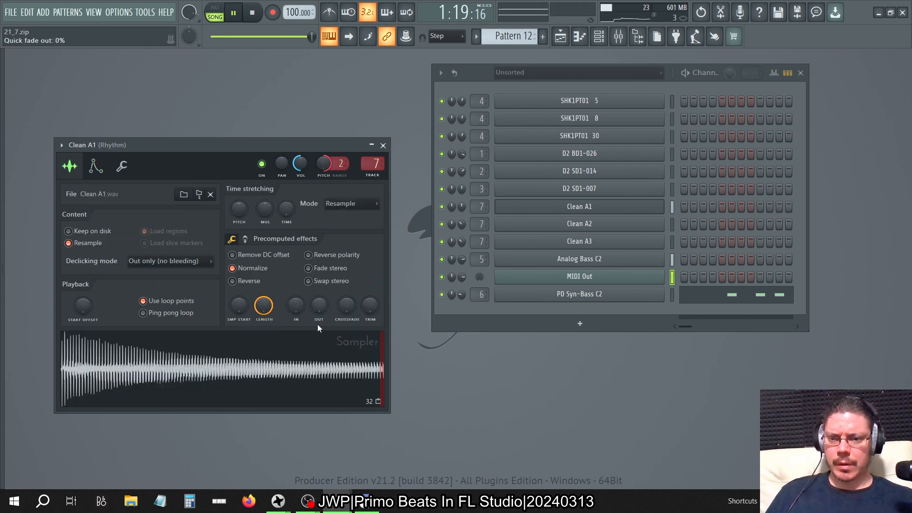
{"action": "left_click", "coordinate": [95, 166]}
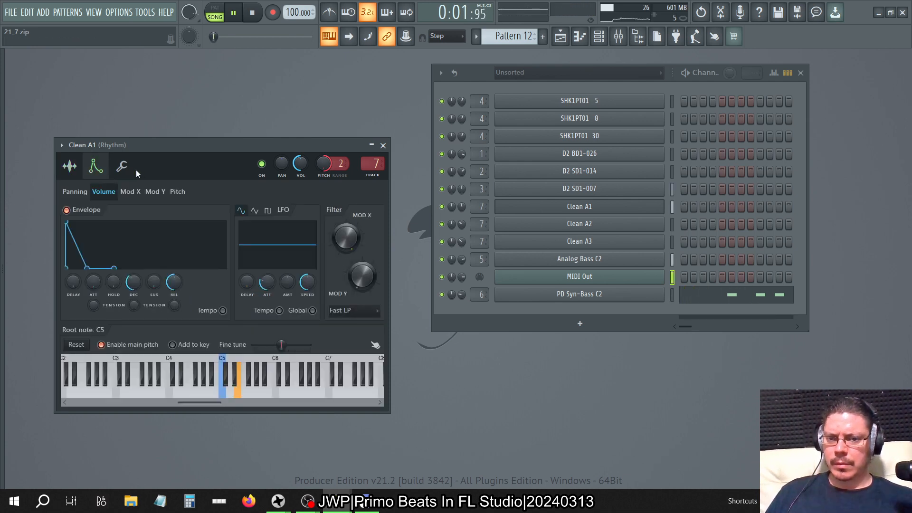
{"action": "left_click", "coordinate": [131, 172]}
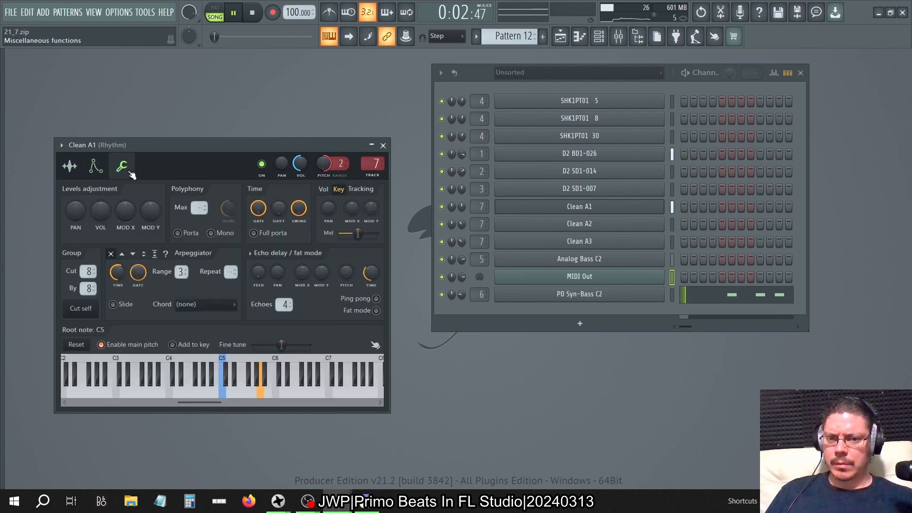
{"action": "left_click", "coordinate": [75, 174]}
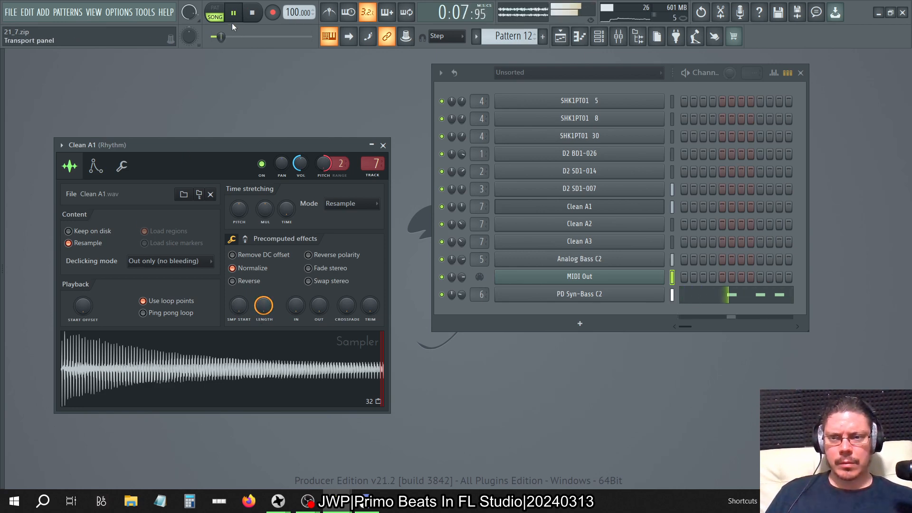
{"action": "left_click", "coordinate": [252, 14]}
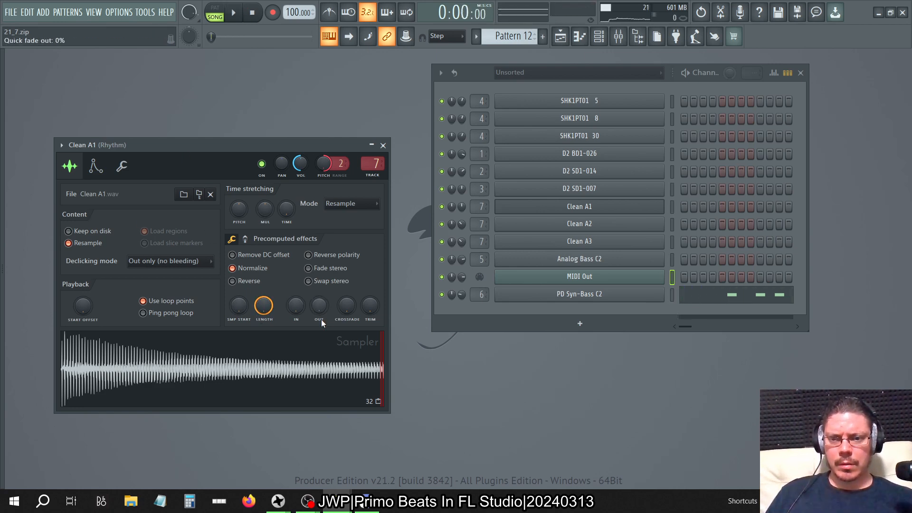
{"action": "left_click", "coordinate": [246, 239]}
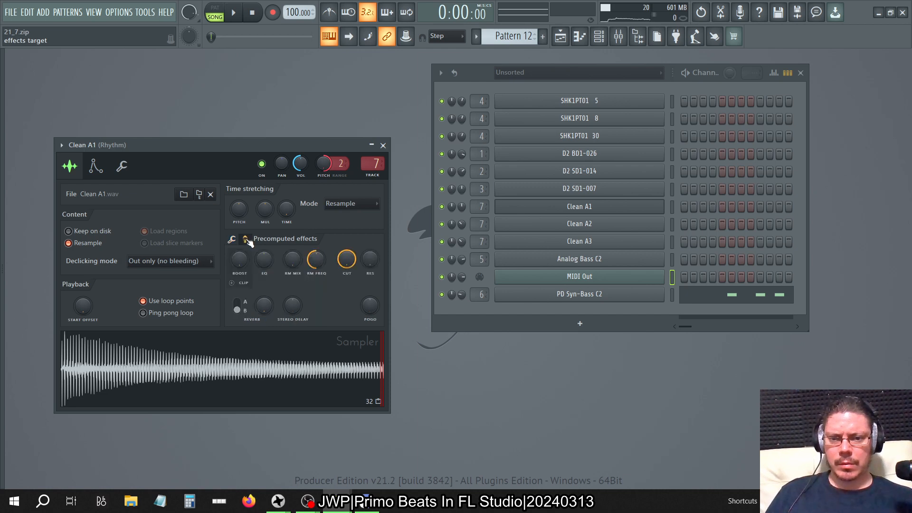
{"action": "left_click", "coordinate": [232, 240]}
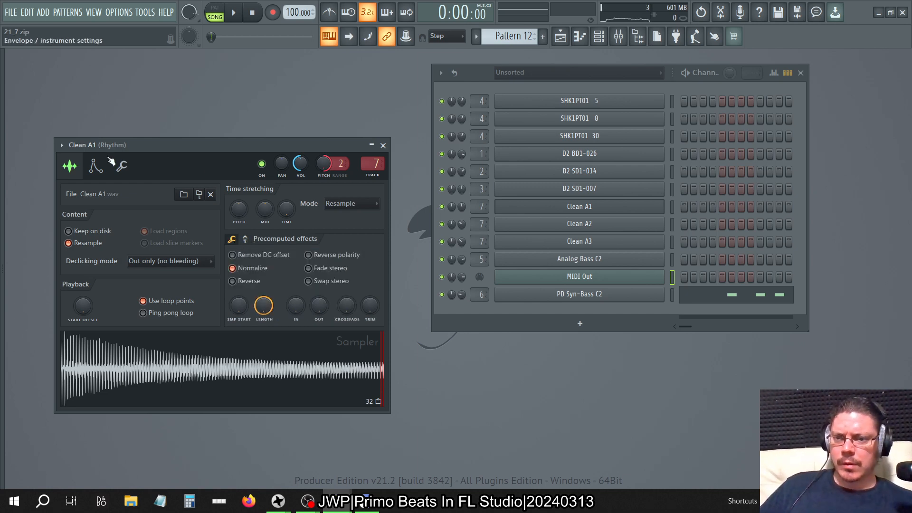
Add a new Sampler channel and review its default envelope targets and miscellaneous settings.
{"action": "left_click", "coordinate": [537, 327]}
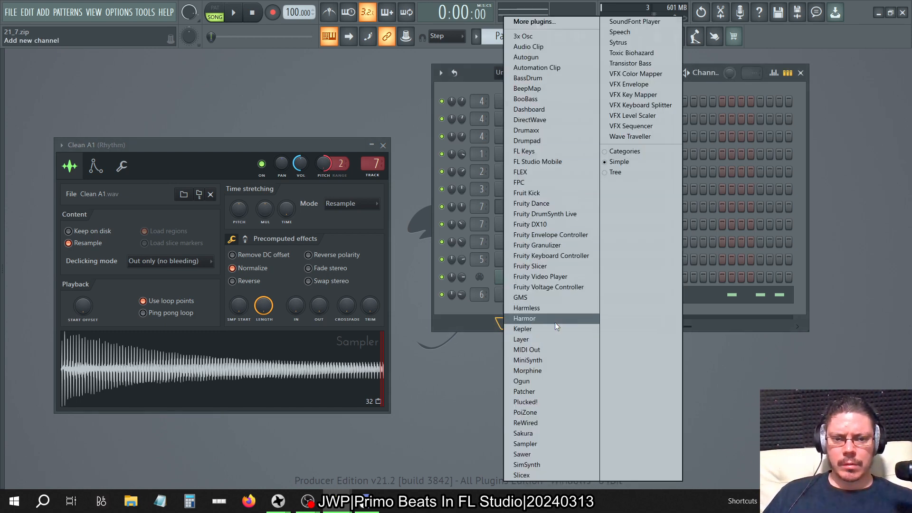
{"action": "left_click", "coordinate": [541, 444]}
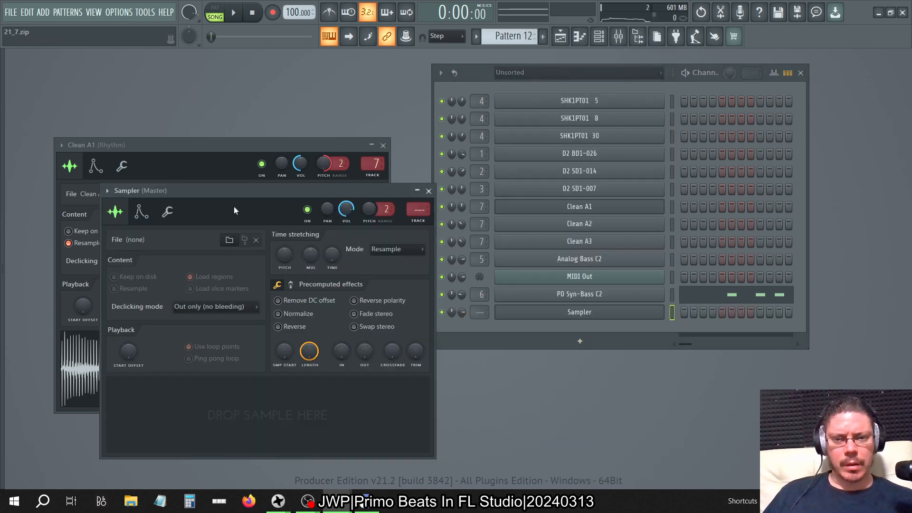
{"action": "left_click", "coordinate": [146, 220]}
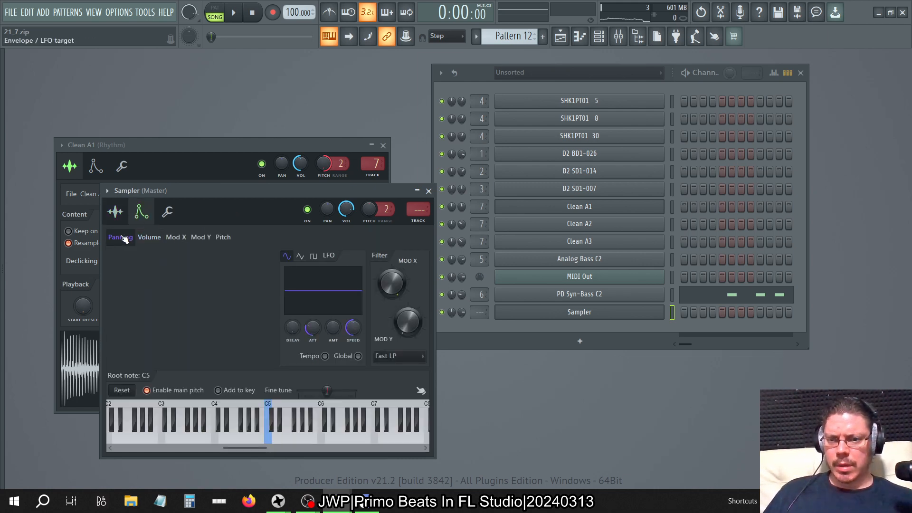
{"action": "left_click", "coordinate": [204, 237]}
{"action": "left_click", "coordinate": [222, 237]}
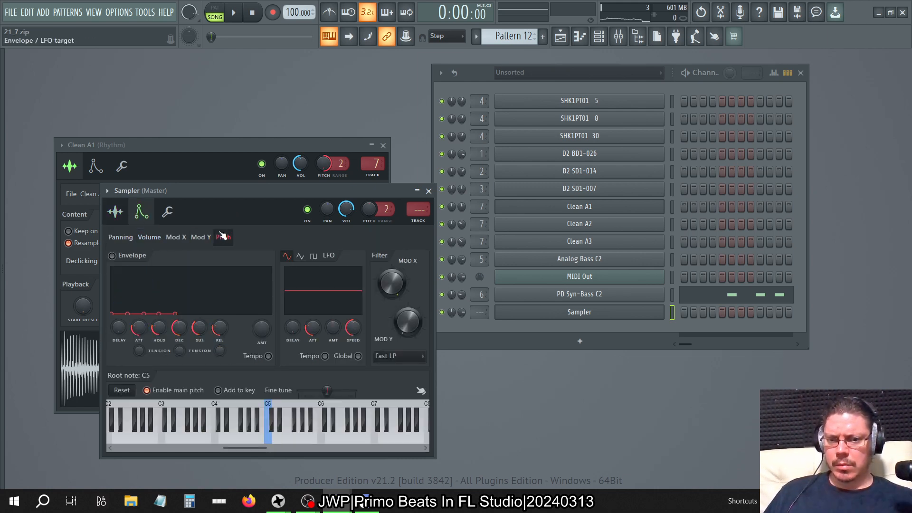
{"action": "left_click", "coordinate": [176, 237]}
{"action": "left_click", "coordinate": [122, 237]}
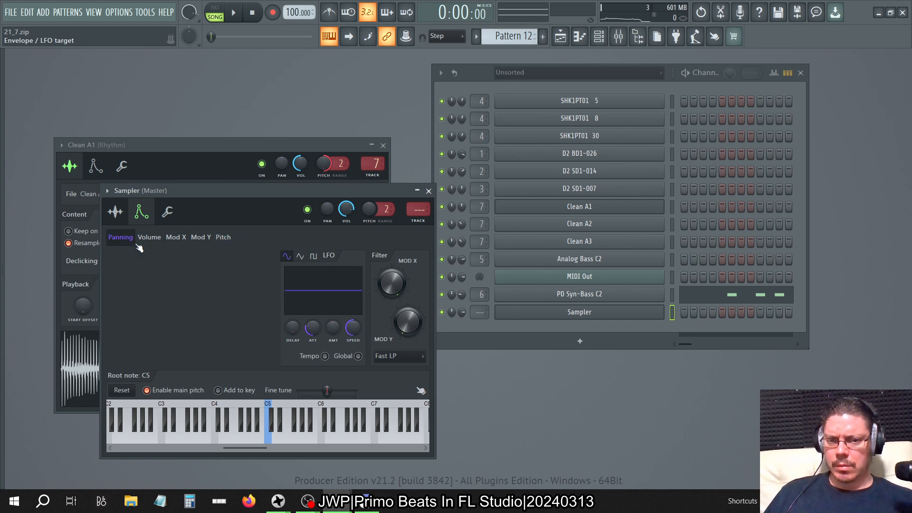
{"action": "left_click", "coordinate": [168, 211]}
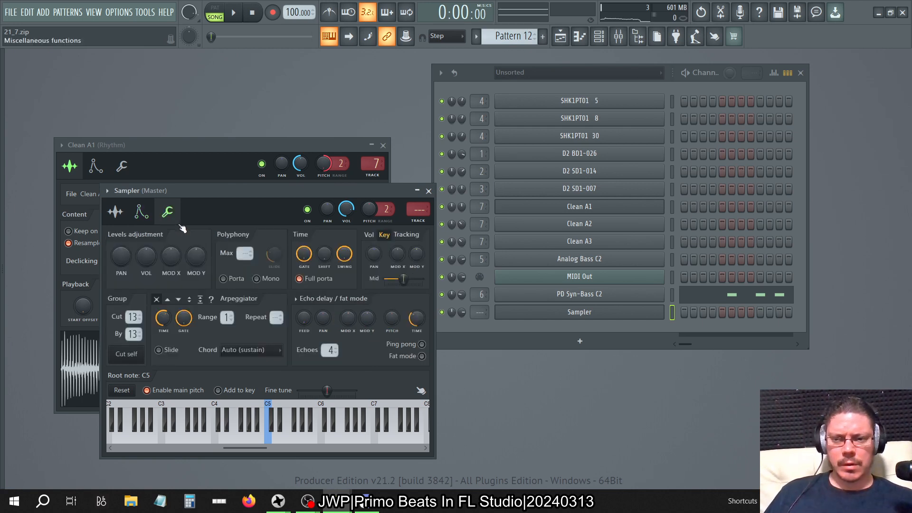
Close the empty Sampler's window and delete its channel.
{"action": "left_click", "coordinate": [428, 190]}
{"action": "right_click", "coordinate": [552, 311]}
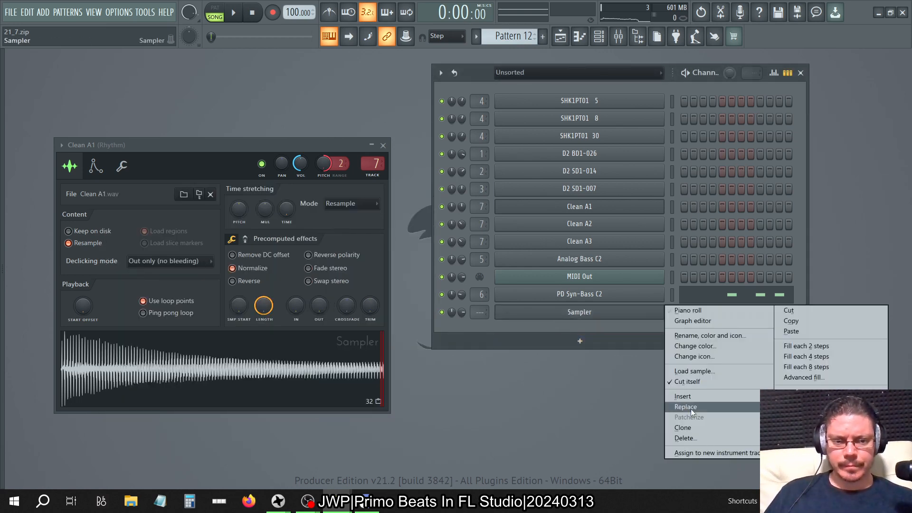
{"action": "left_click", "coordinate": [684, 437]}
{"action": "left_click", "coordinate": [498, 287]}
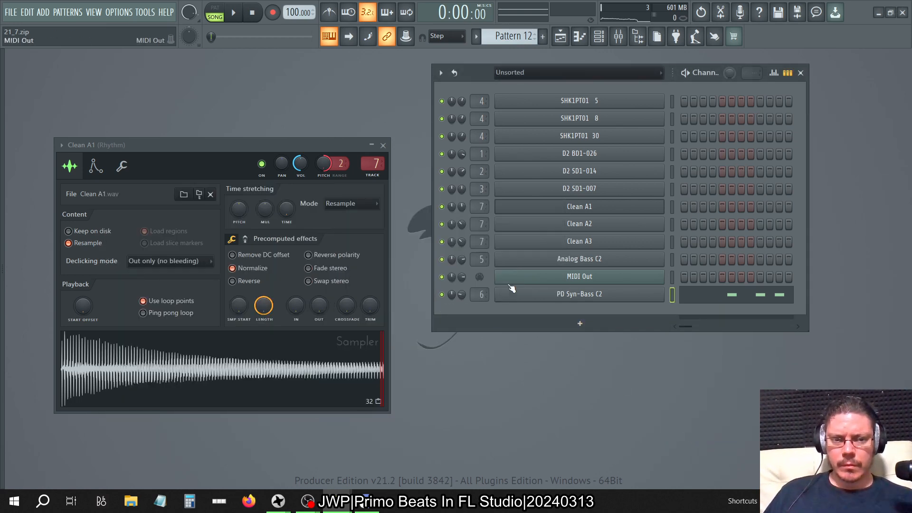
Check Clean A1's miscellaneous settings, and turn off its volume envelope.
{"action": "left_click", "coordinate": [121, 166]}
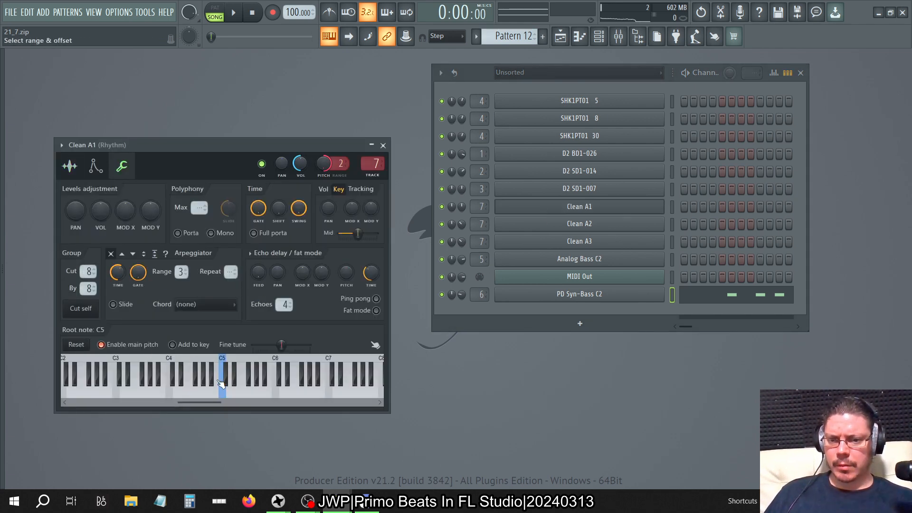
{"action": "left_click", "coordinate": [95, 166]}
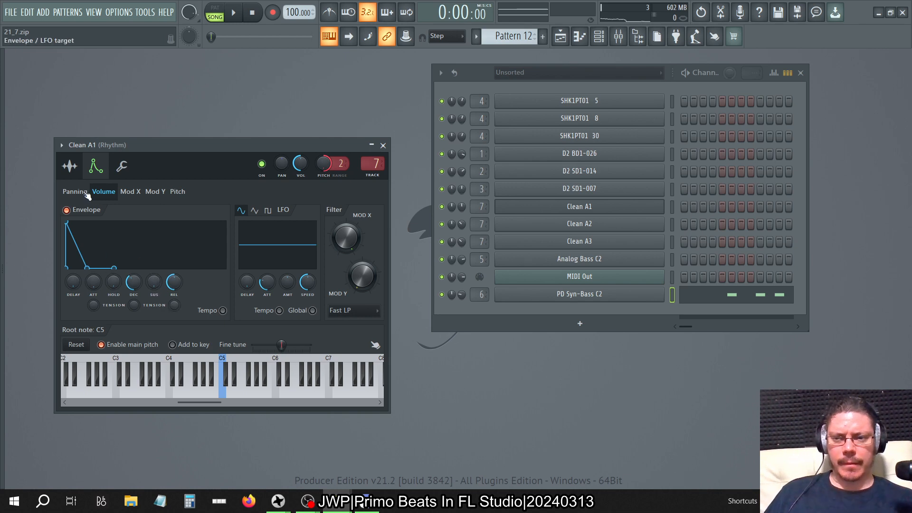
{"action": "left_click", "coordinate": [78, 210]}
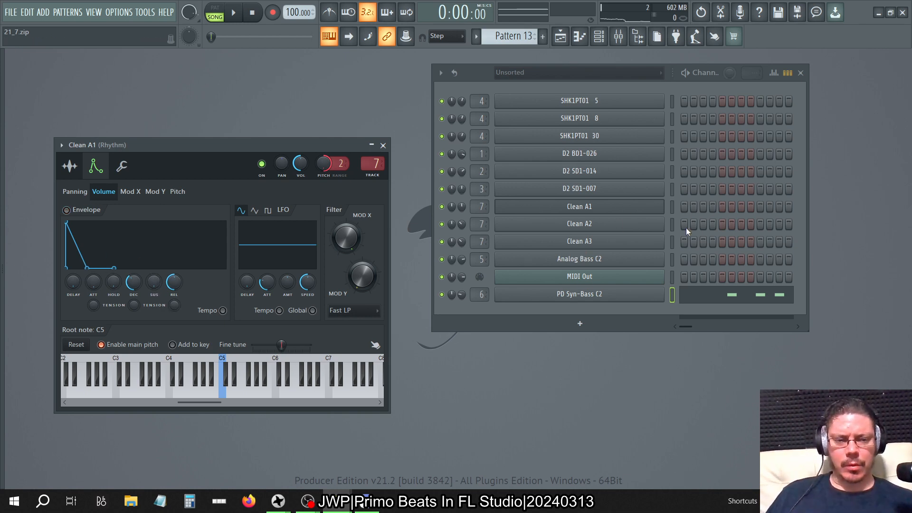
Switch to the Main automation pattern and play the song to hear Clean A1.
{"action": "key", "text": "KP_Add"}
{"action": "key", "text": "KP_Add"}
{"action": "key", "text": "KP_Add"}
{"action": "key", "text": "KP_Add"}
{"action": "key", "text": "KP_Add"}
{"action": "key", "text": "KP_Add"}
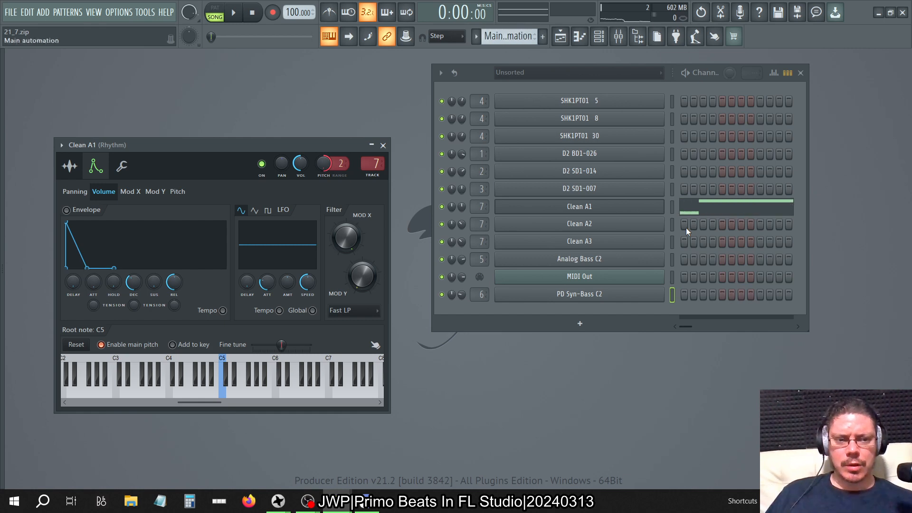
{"action": "key", "text": "space"}
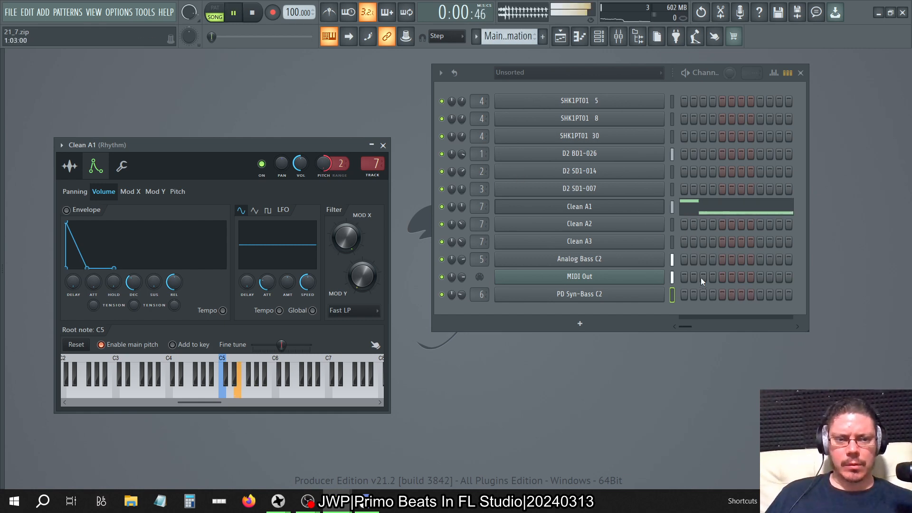
Shorten the second Clean A1 note to 6 steps in both the Main automation pattern and Pattern 8.
{"action": "left_click", "coordinate": [747, 210]}
{"action": "left_click_drag", "start_coordinate": [604, 262], "coordinate": [559, 261]}
{"action": "key", "text": "KP_Subtract"}
{"action": "key", "text": "KP_Subtract"}
{"action": "key", "text": "KP_Subtract"}
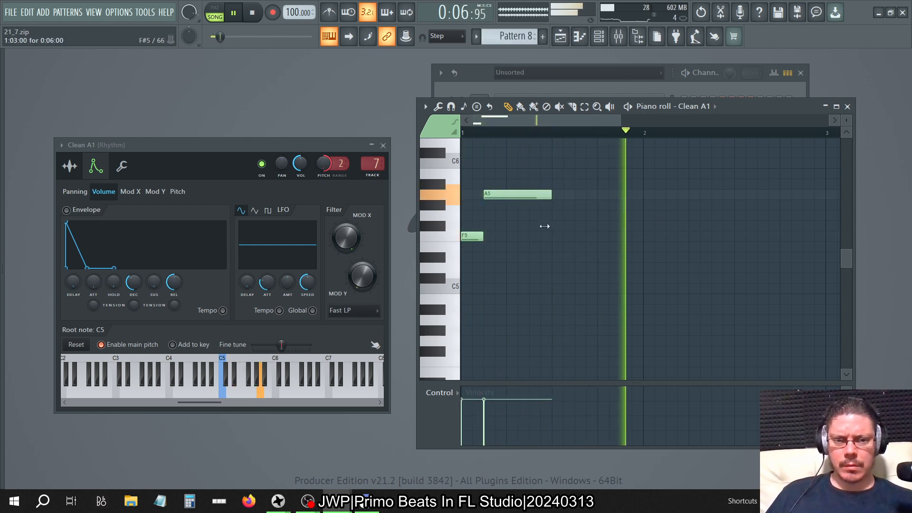
Shorten Clean A1's long E5 note in Pattern 7 to 2 steps, and compare it with the notes in Pattern 8.
{"action": "key", "text": "KP_Subtract"}
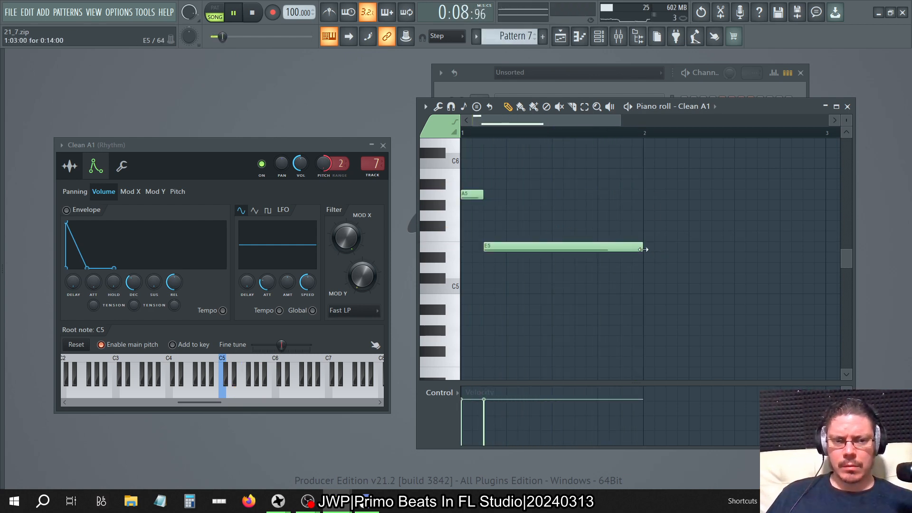
{"action": "left_click_drag", "start_coordinate": [641, 251], "coordinate": [549, 260]}
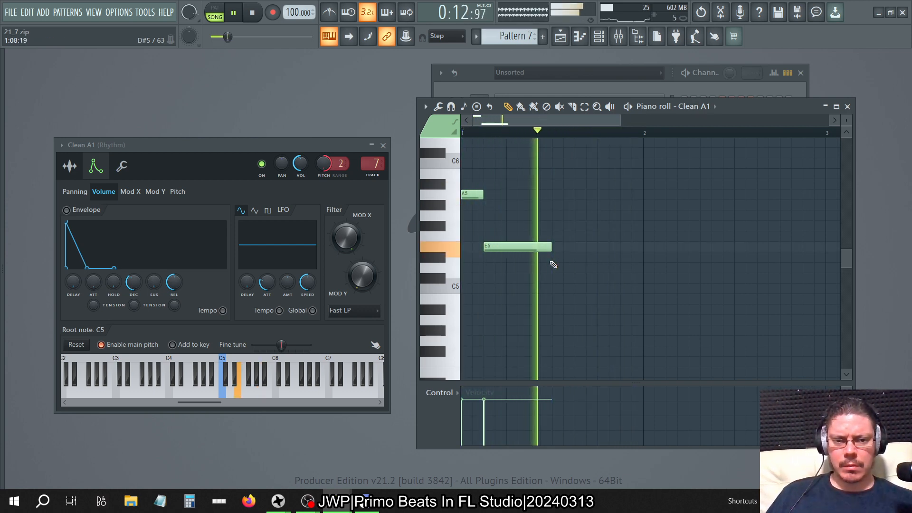
{"action": "left_click_drag", "start_coordinate": [550, 248], "coordinate": [506, 257]}
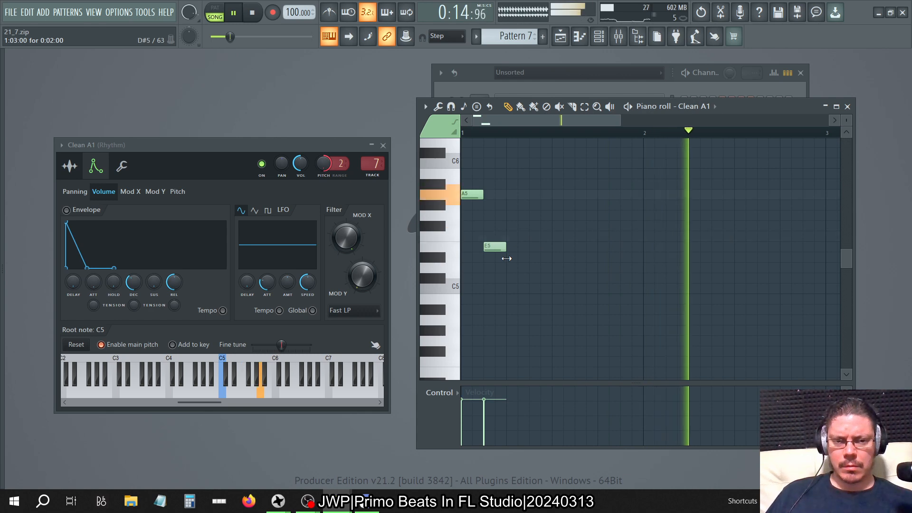
{"action": "key", "text": "KP_Add"}
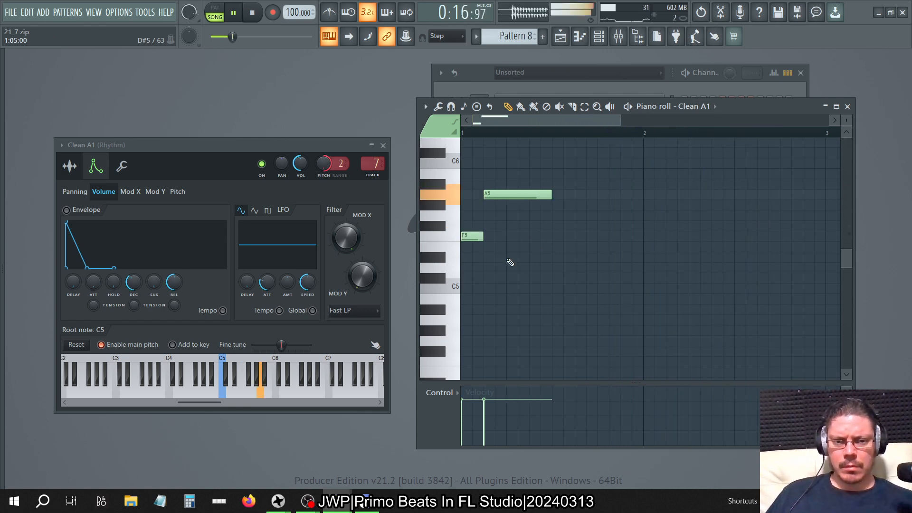
{"action": "key", "text": "KP_Subtract"}
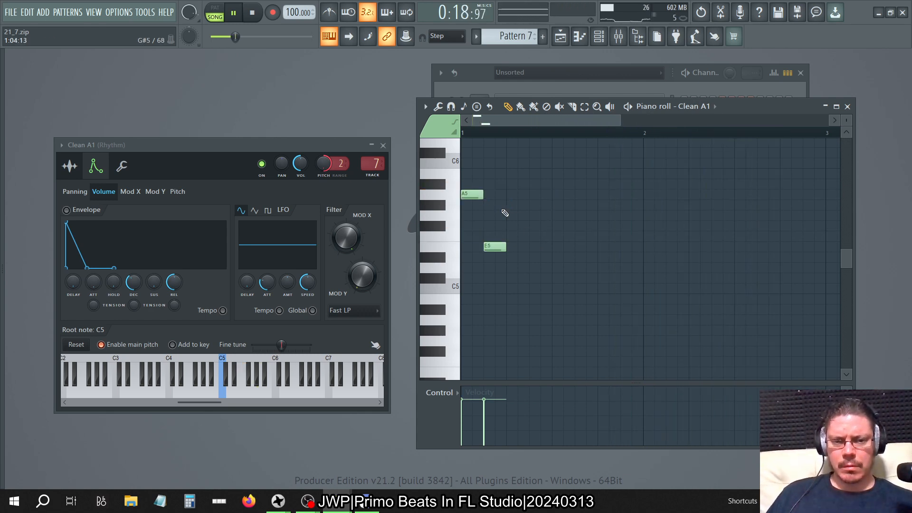
Shorten Clean A1's long E5 note in Pattern 6 to 1 step, and compare it with Pattern 7.
{"action": "key", "text": "KP_Subtract"}
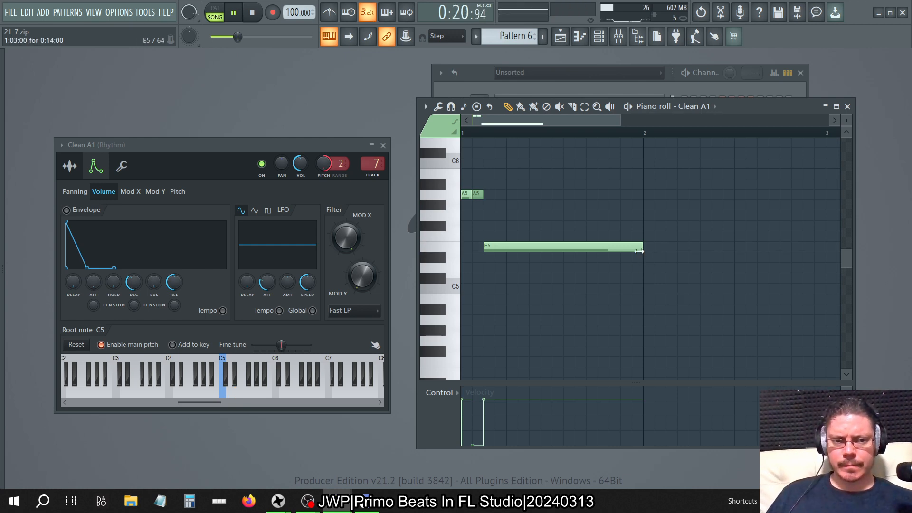
{"action": "left_click_drag", "start_coordinate": [640, 251], "coordinate": [501, 262]}
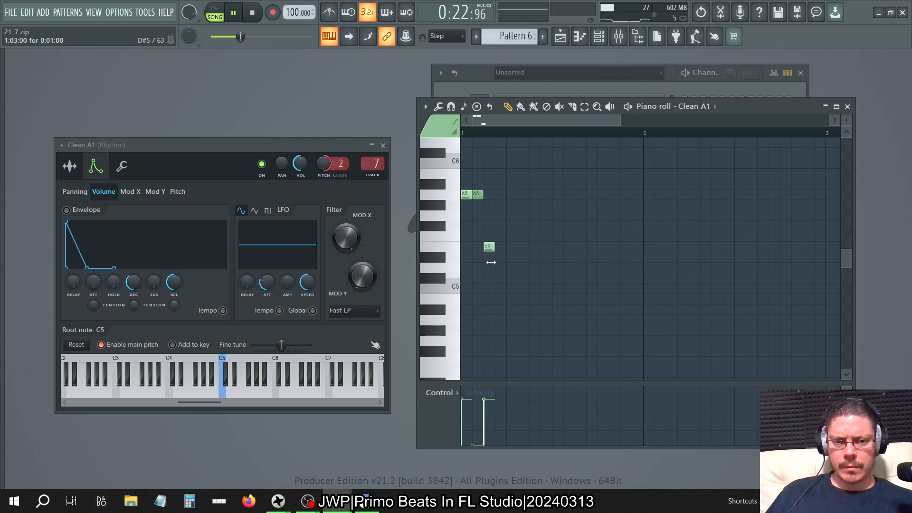
{"action": "key", "text": "KP_Add"}
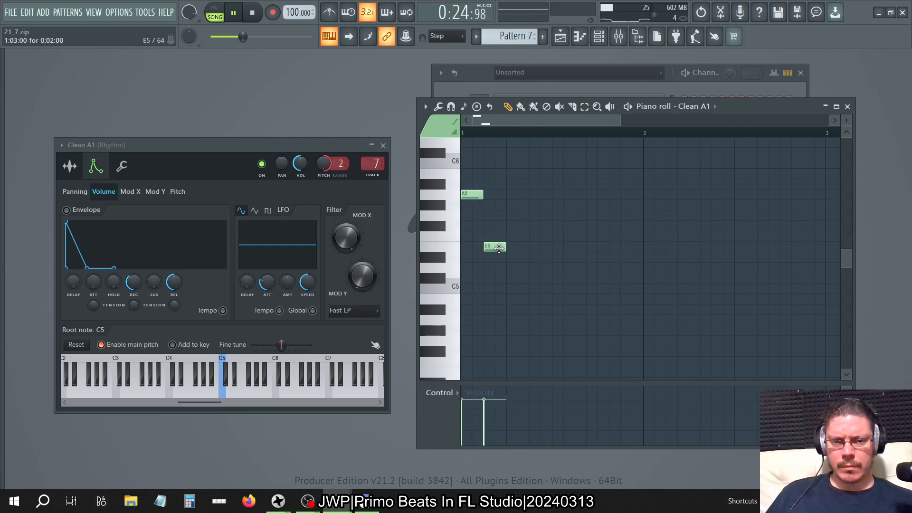
{"action": "key", "text": "KP_Subtract"}
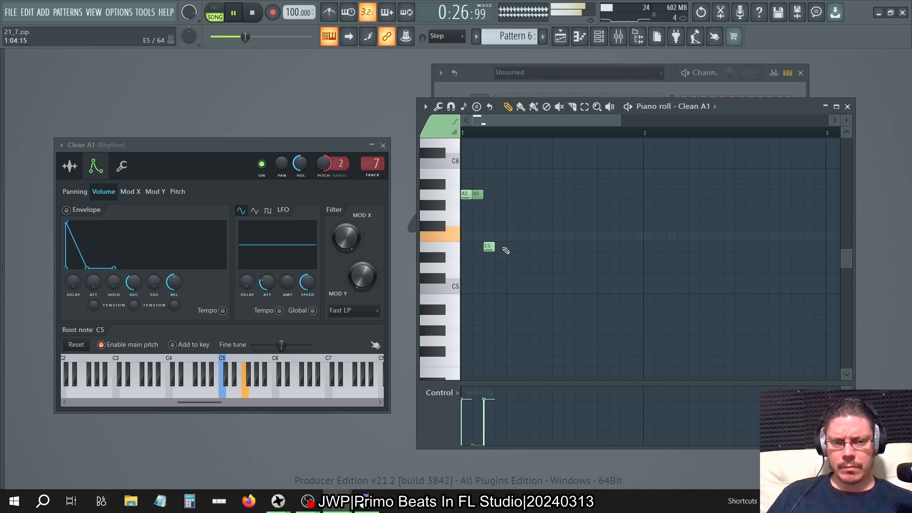
Shorten Clean A1's F5 note in the Main automation pattern to 2 steps, and move on to Pattern 10.
{"action": "key", "text": "KP_Add"}
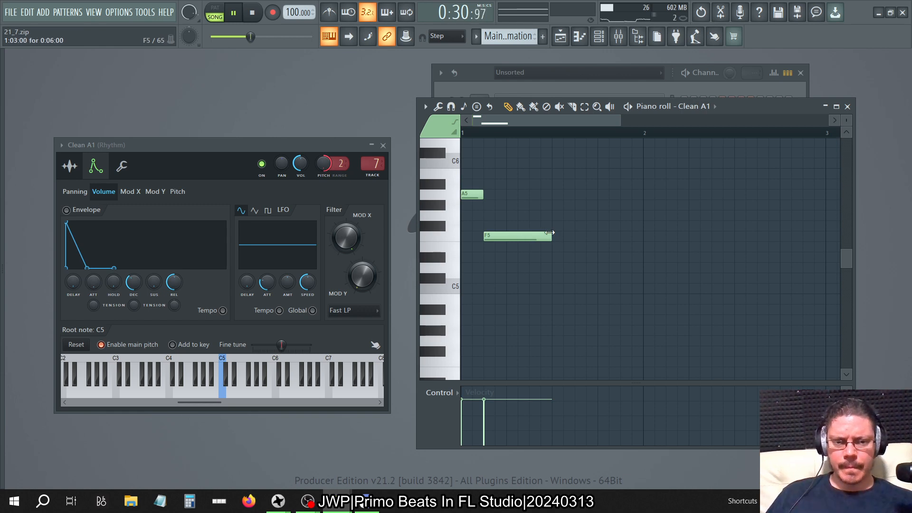
{"action": "left_click_drag", "start_coordinate": [549, 233], "coordinate": [504, 237]}
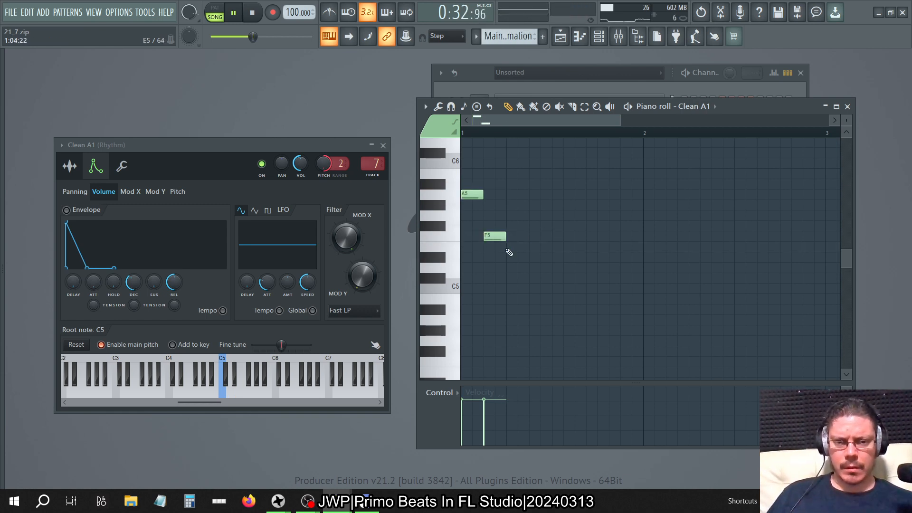
{"action": "key", "text": "KP_Add"}
Turn on Clean A1's volume envelope, set sustain to 100% and decay to 0%, and try shorter and longer release times during playback.
{"action": "left_click_drag", "start_coordinate": [154, 282], "coordinate": [154, 266]}
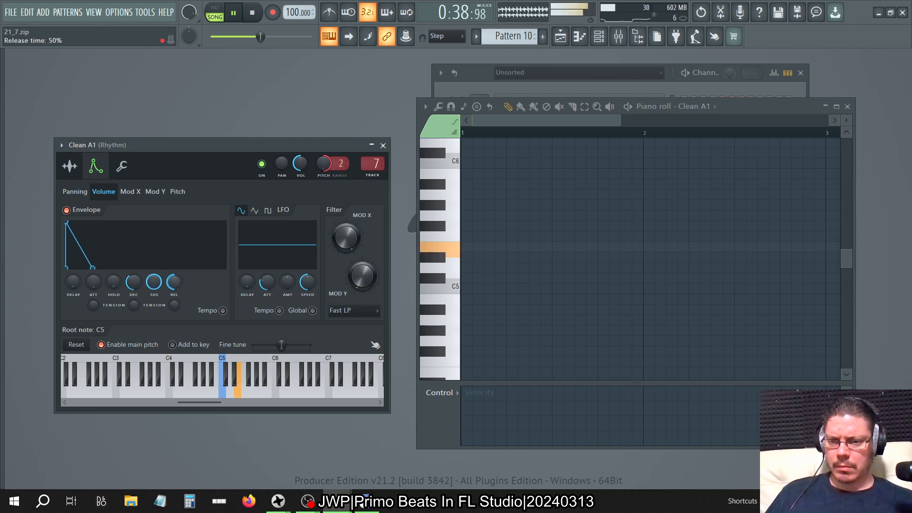
{"action": "left_click_drag", "start_coordinate": [177, 290], "coordinate": [177, 301]}
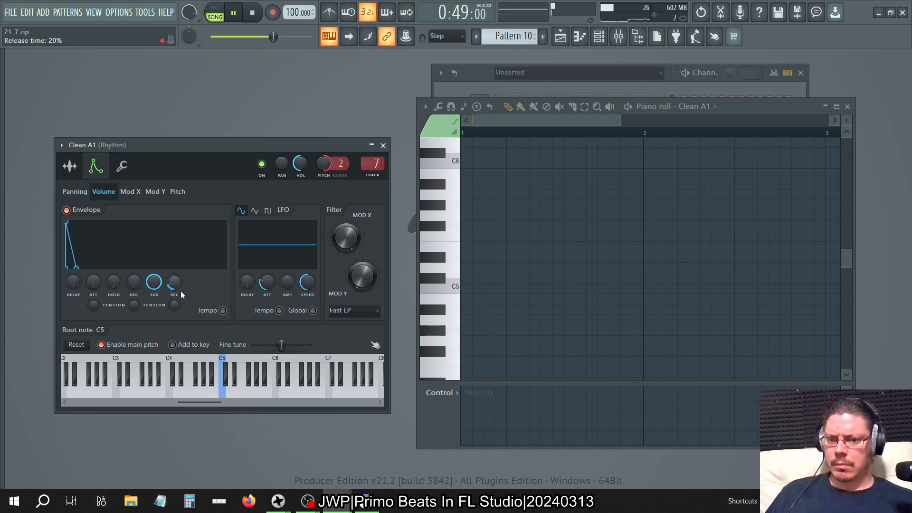
{"action": "left_click_drag", "start_coordinate": [178, 290], "coordinate": [178, 282]}
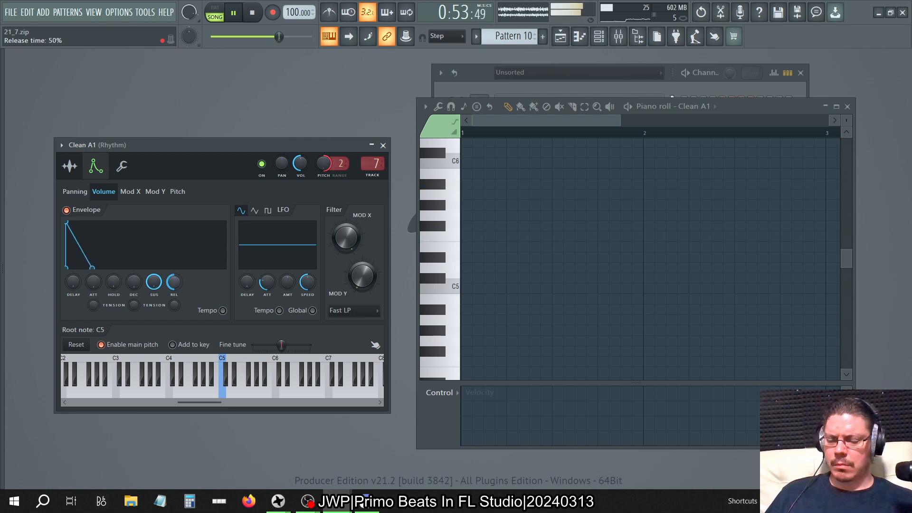
{"action": "left_click", "coordinate": [86, 213]}
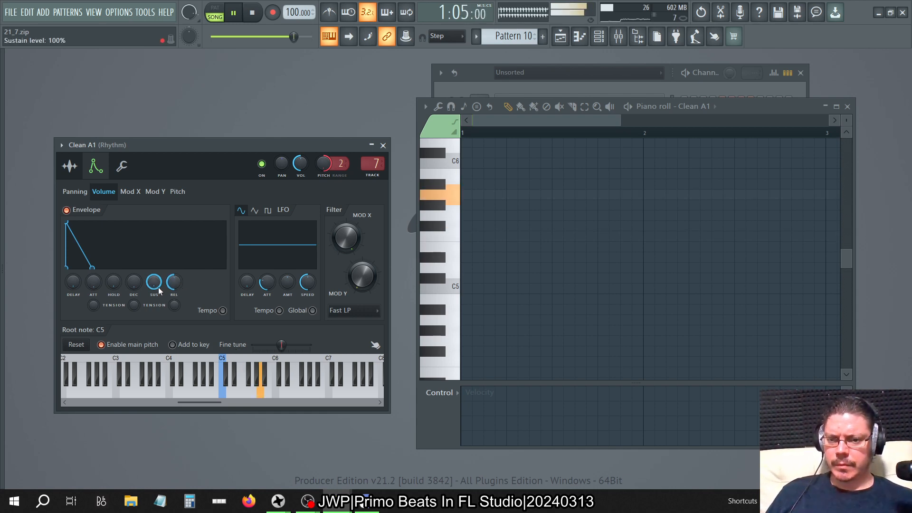
Lower Clean A1's envelope sustain to 0% with no decay, check its sample settings, and turn the volume envelope off.
{"action": "left_click_drag", "start_coordinate": [155, 282], "coordinate": [158, 290]}
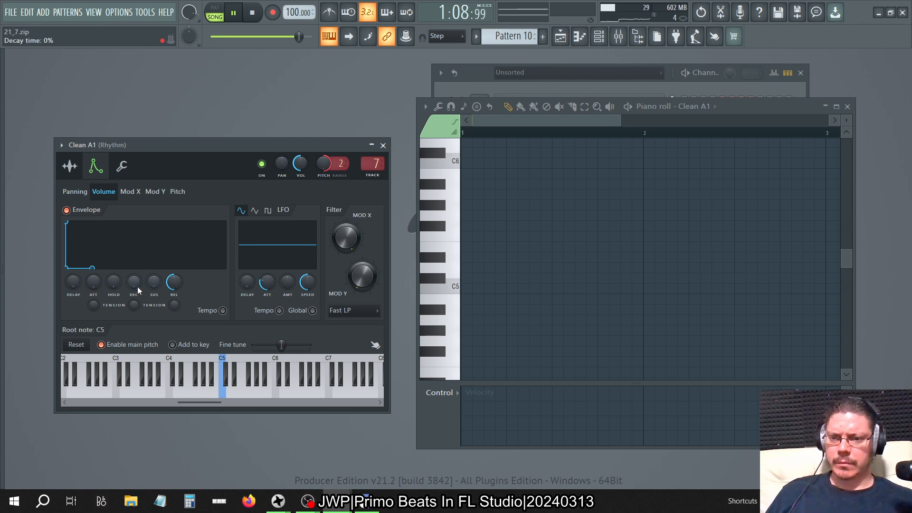
{"action": "left_click_drag", "start_coordinate": [138, 290], "coordinate": [137, 295]}
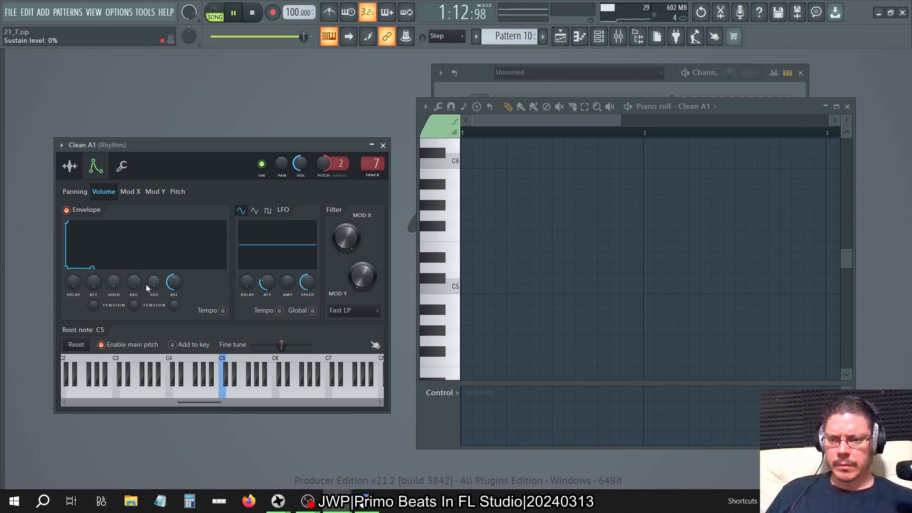
{"action": "left_click", "coordinate": [70, 166]}
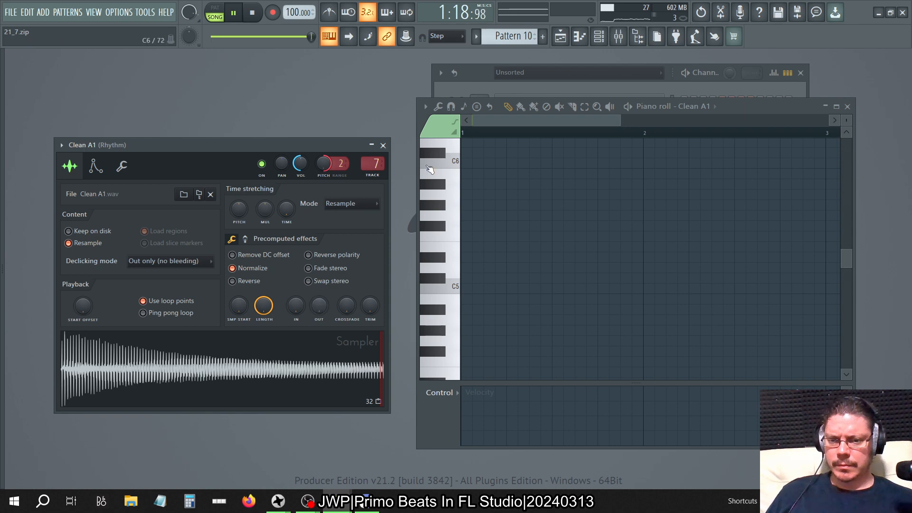
{"action": "left_click", "coordinate": [96, 166]}
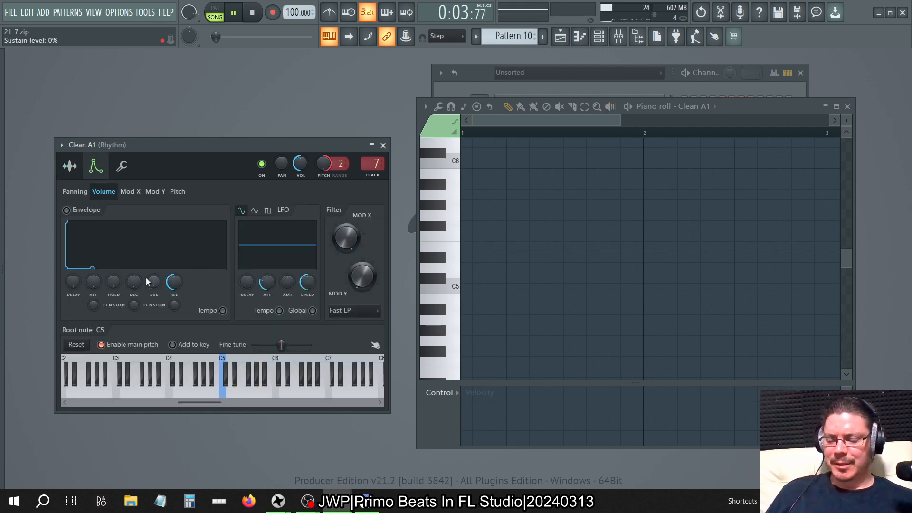
Show the Rhythm track in the mixer, stop playback, and switch to the other FL Studio window with its song playing.
{"action": "key", "text": "F9"}
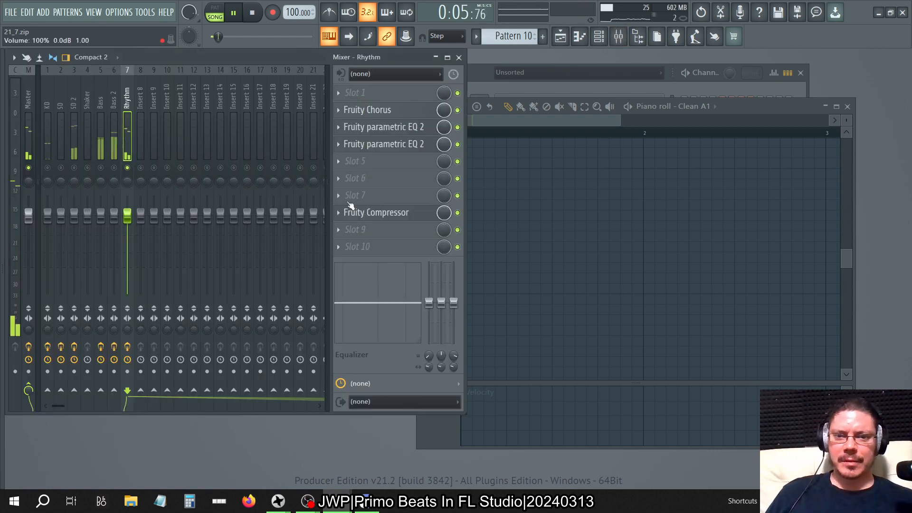
{"action": "key", "text": "space"}
{"action": "key", "text": "alt+Tab"}
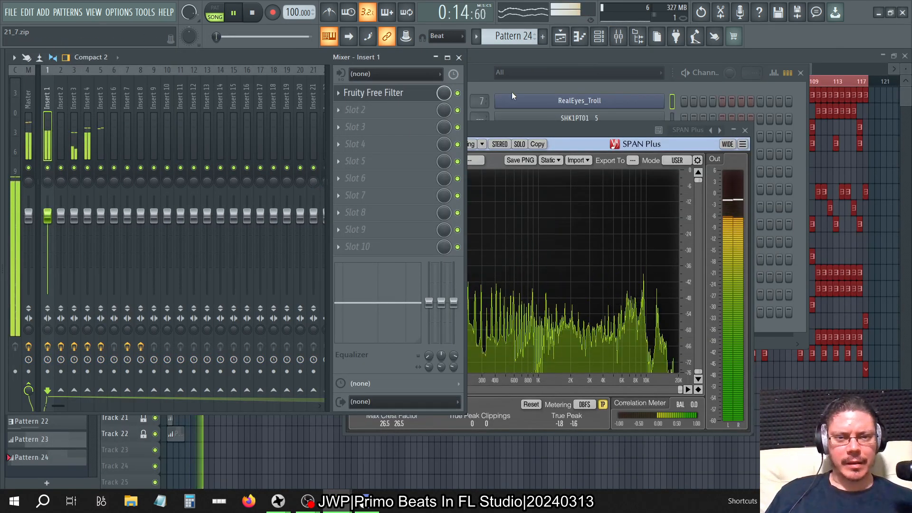
Listen to different combinations of mixer inserts 3, 4 and 5, check their channels in the channel rack, and return to the first project.
{"action": "right_click", "coordinate": [101, 168]}
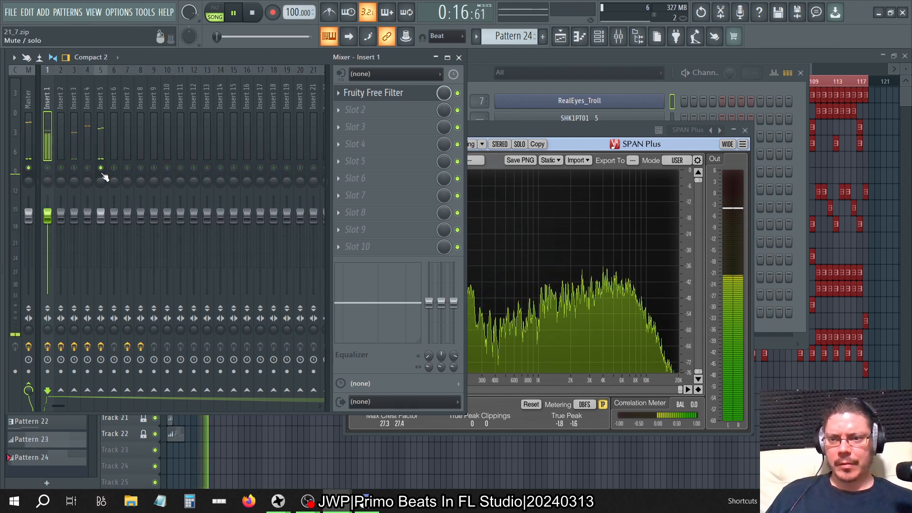
{"action": "left_click", "coordinate": [87, 169]}
{"action": "left_click", "coordinate": [74, 168]}
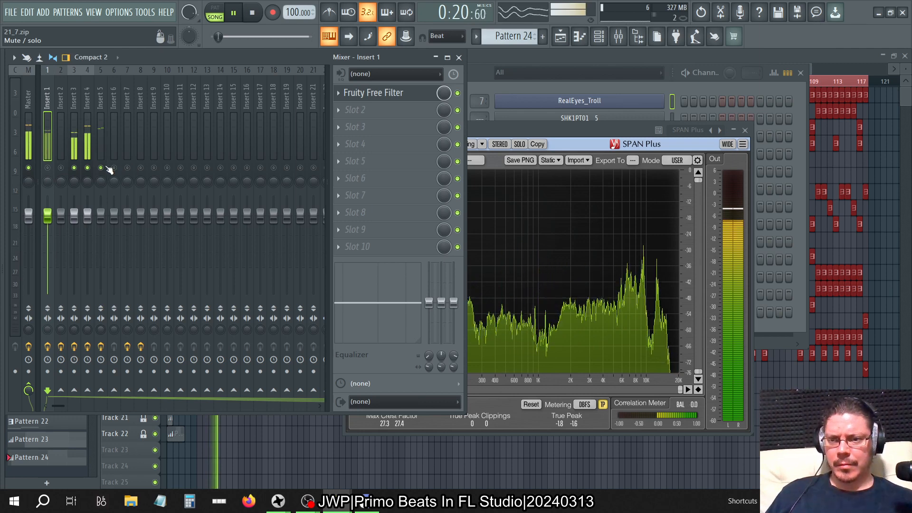
{"action": "left_click", "coordinate": [74, 168]}
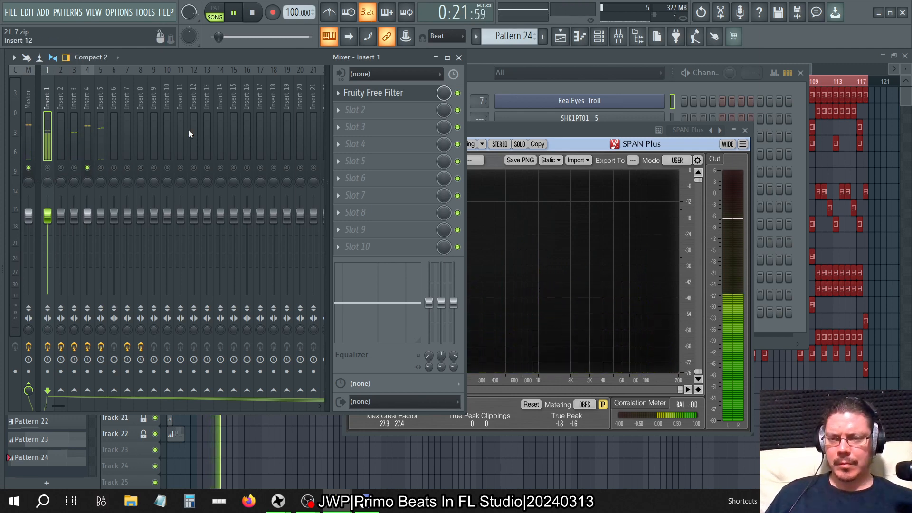
{"action": "left_click", "coordinate": [101, 168]}
{"action": "left_click", "coordinate": [74, 169]}
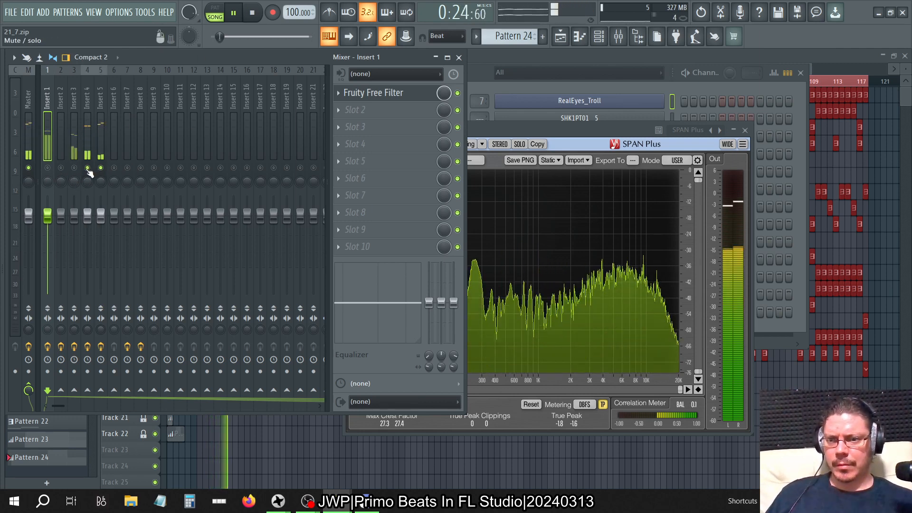
{"action": "left_click", "coordinate": [100, 168]}
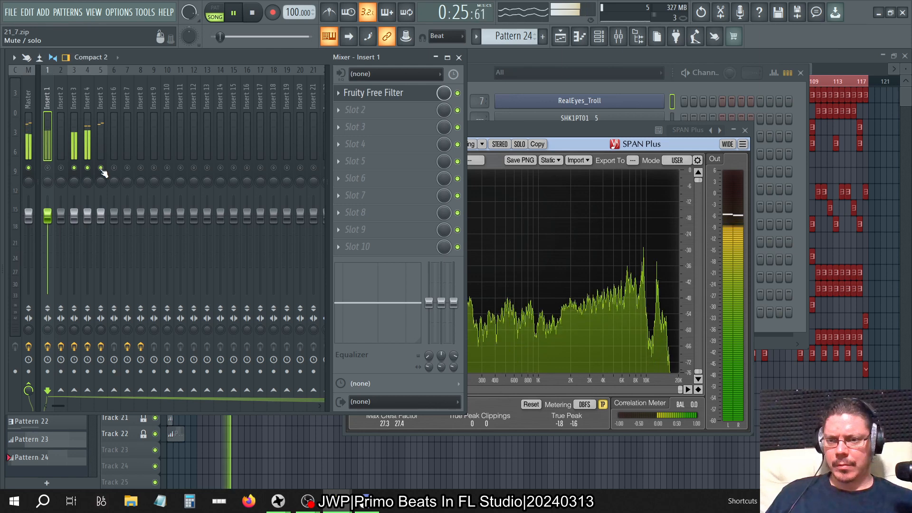
{"action": "left_click", "coordinate": [74, 168]}
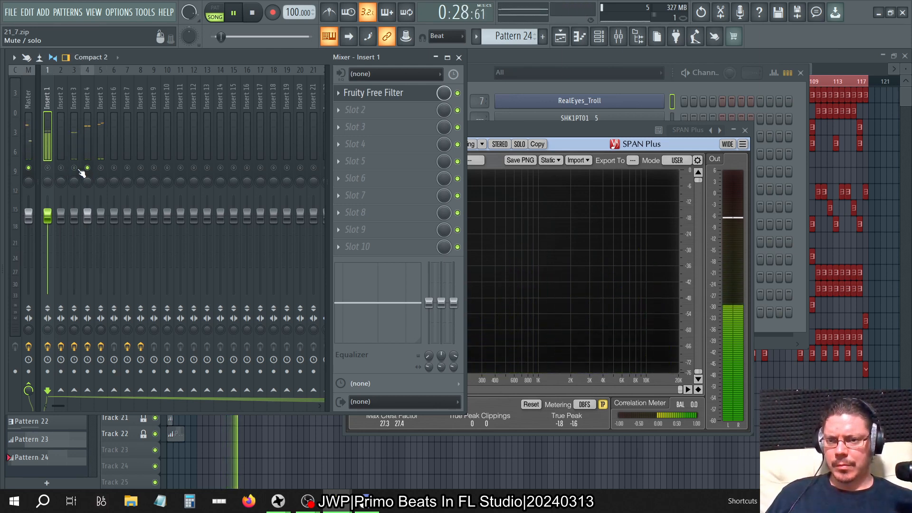
{"action": "left_click", "coordinate": [74, 169]}
{"action": "left_click", "coordinate": [87, 168]}
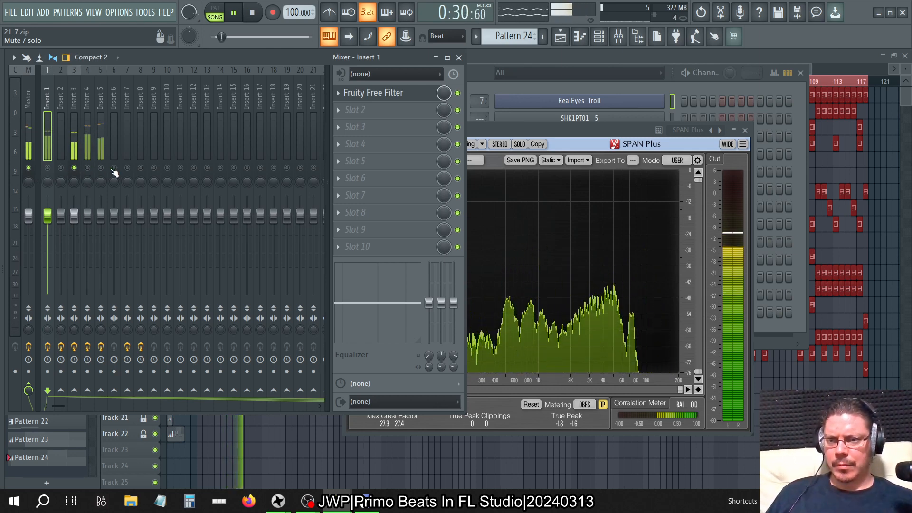
{"action": "left_click", "coordinate": [480, 76]}
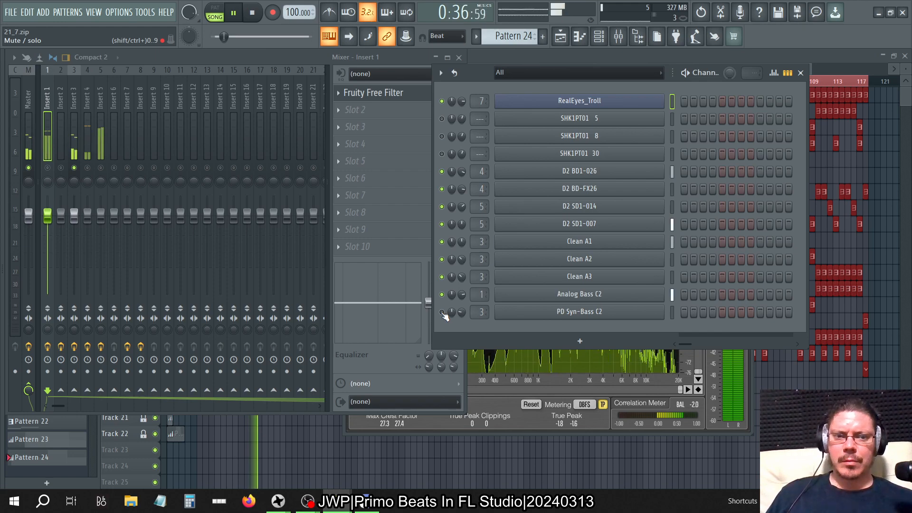
{"action": "key", "text": "space"}
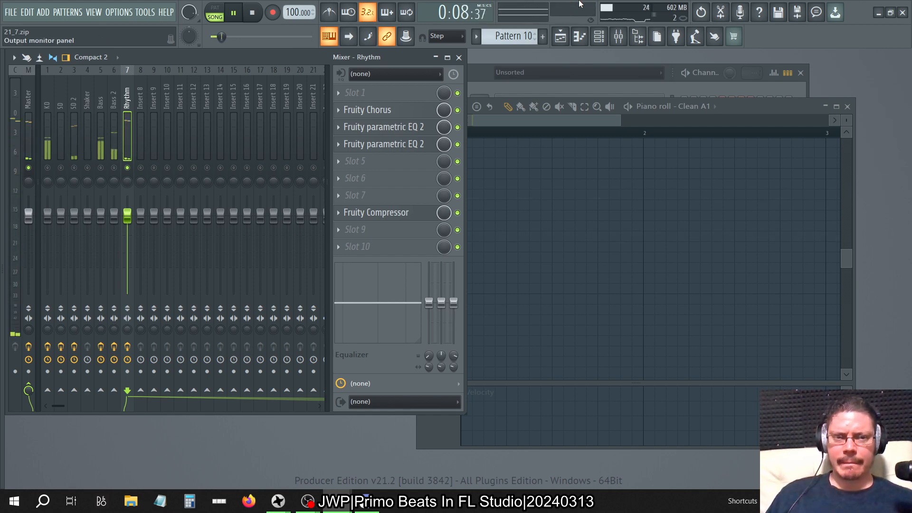
Reopen Clean A1 from the channel rack, turn on its volume envelope, and set sustain to 100% and release to 28% with raised release tension.
{"action": "left_click", "coordinate": [604, 38]}
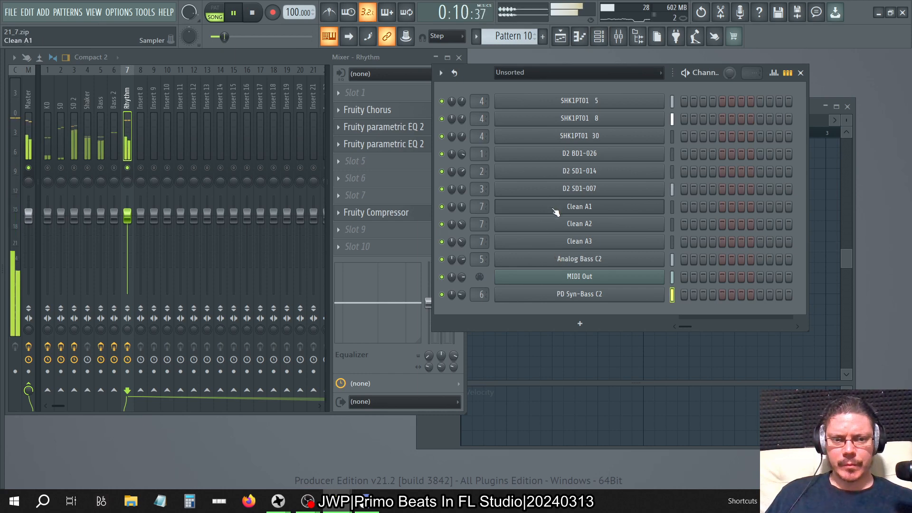
{"action": "left_click", "coordinate": [560, 207]}
{"action": "left_click", "coordinate": [84, 210]}
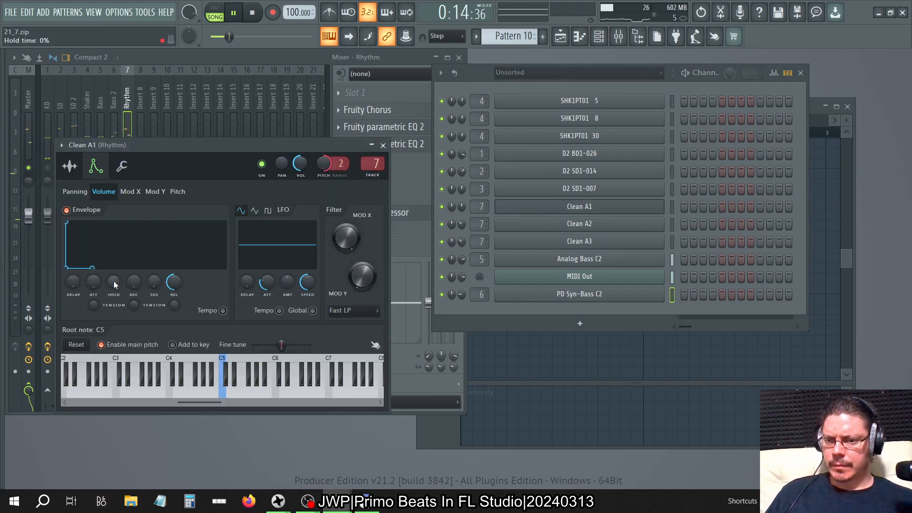
{"action": "left_click_drag", "start_coordinate": [153, 282], "coordinate": [153, 261]}
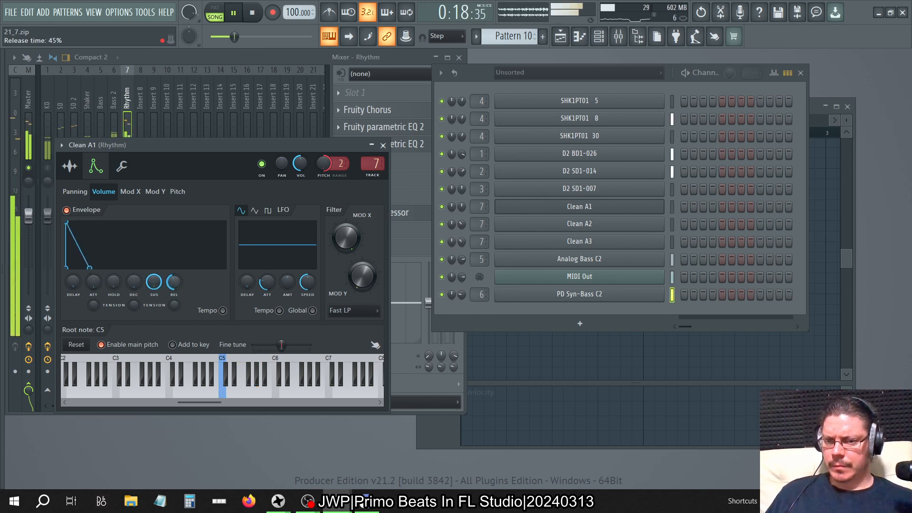
{"action": "mouse_move", "coordinate": [174, 281]}
{"action": "left_mouse_down"}
{"action": "mouse_move", "coordinate": [175, 303]}
{"action": "mouse_move", "coordinate": [175, 285]}
{"action": "left_mouse_up"}
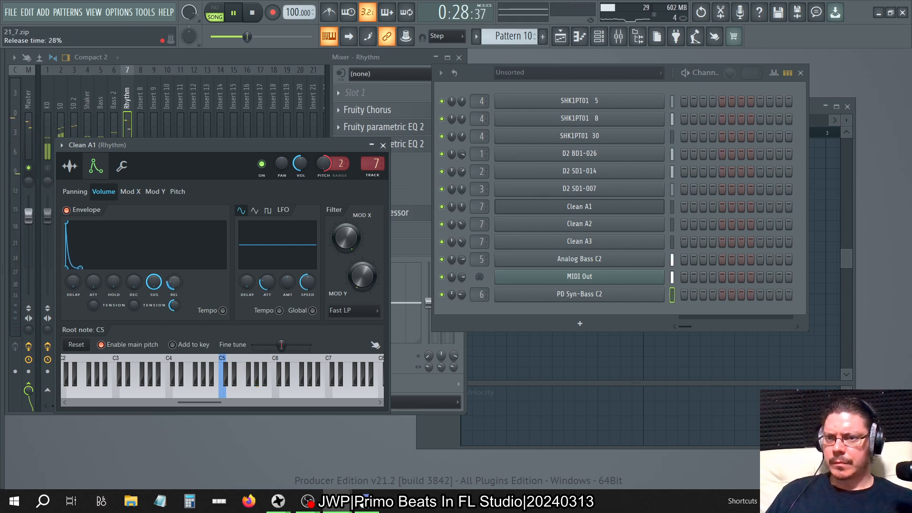
Set Clean A1's volume envelope release tension to -100%, fine-tune its release time during playback, and close the channel settings.
{"action": "left_click_drag", "start_coordinate": [173, 281], "coordinate": [174, 277]}
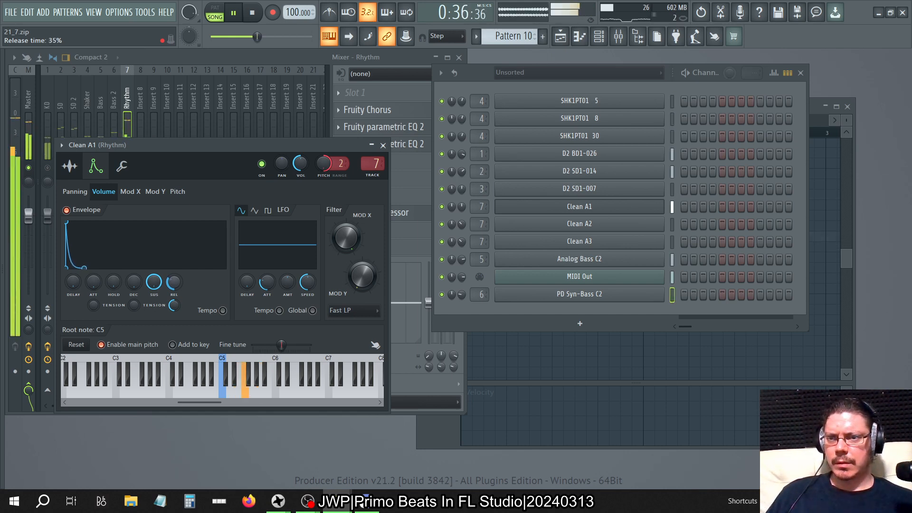
{"action": "left_click_drag", "start_coordinate": [174, 305], "coordinate": [178, 313]}
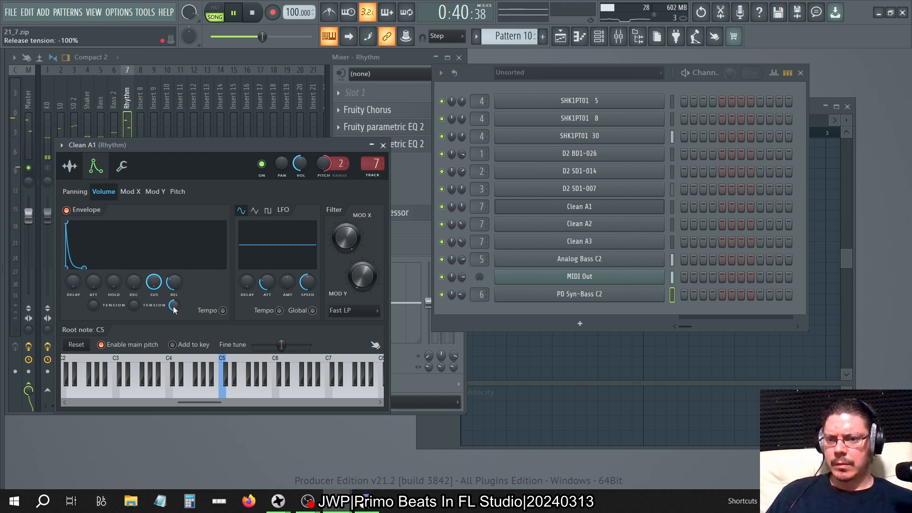
{"action": "mouse_move", "coordinate": [174, 309]}
{"action": "left_mouse_down"}
{"action": "mouse_move", "coordinate": [173, 302]}
{"action": "mouse_move", "coordinate": [173, 314]}
{"action": "left_mouse_up"}
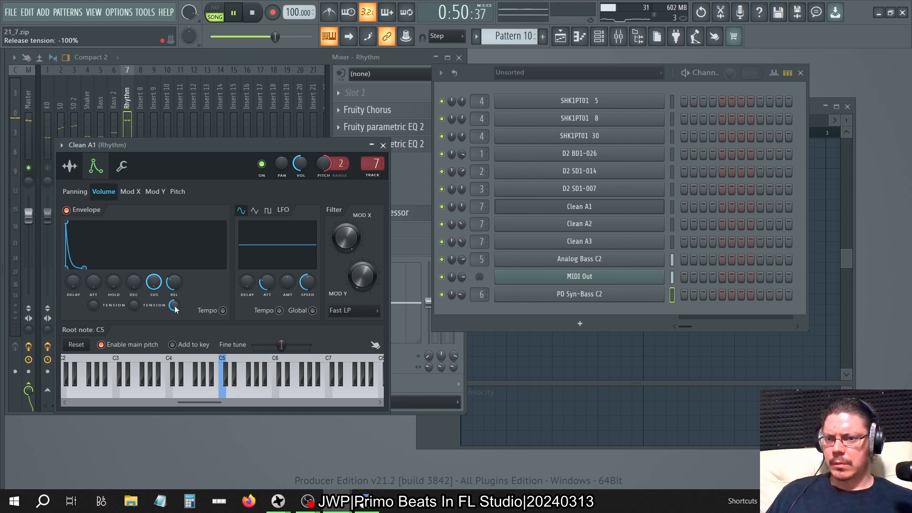
{"action": "left_click_drag", "start_coordinate": [174, 283], "coordinate": [174, 304]}
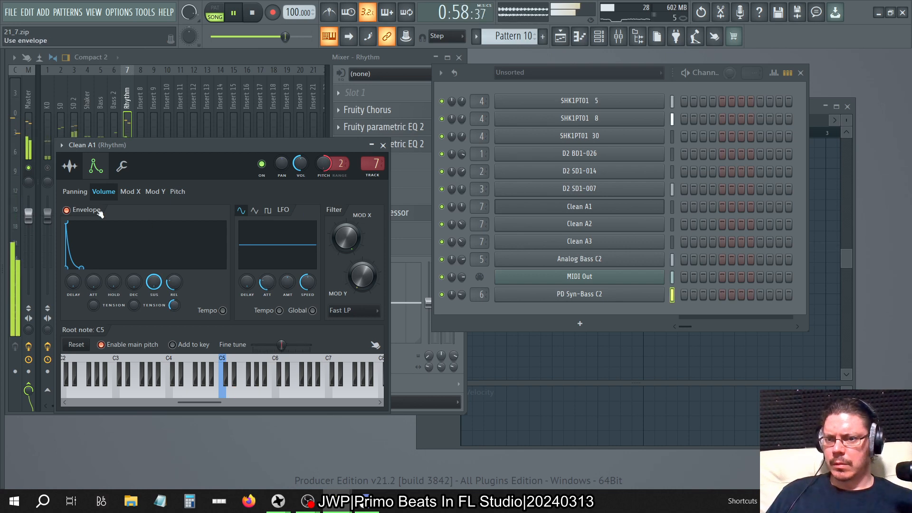
{"action": "left_click", "coordinate": [383, 144]}
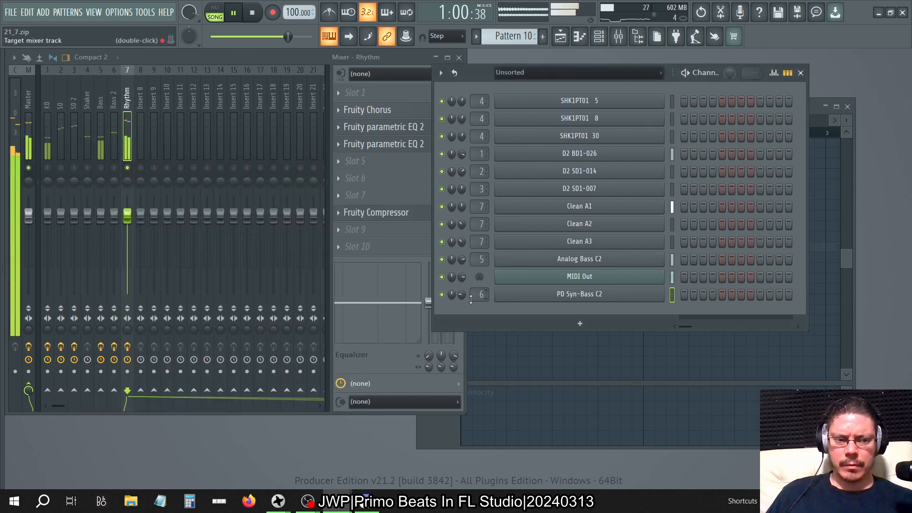
Stop the song playback and switch to Pattern 1.
{"action": "key", "text": "space"}
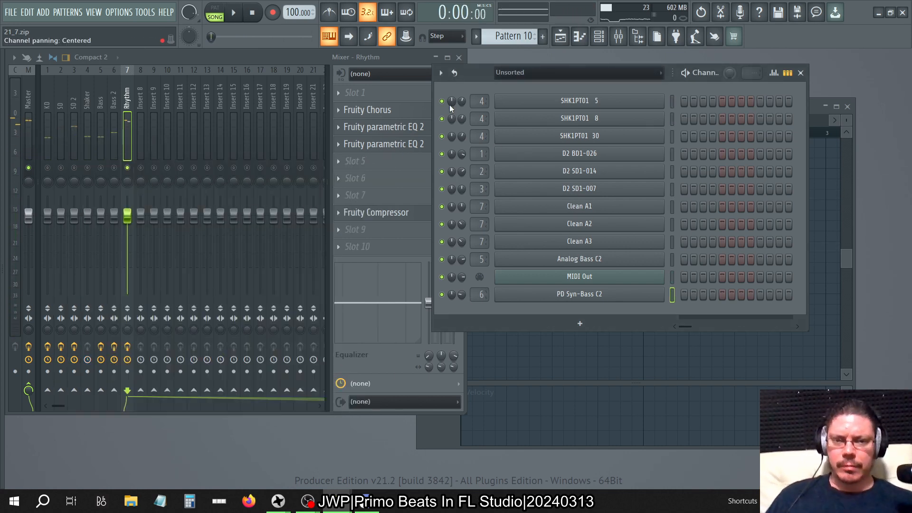
{"action": "key", "text": "1"}
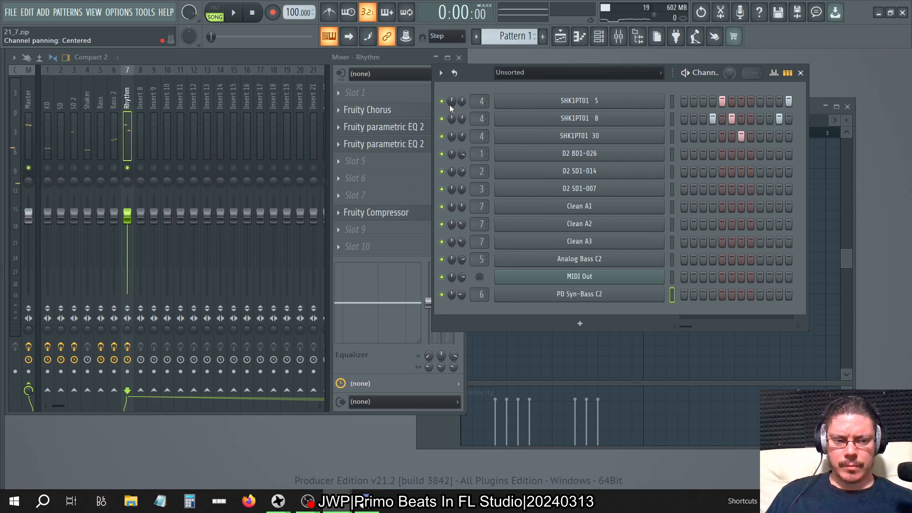